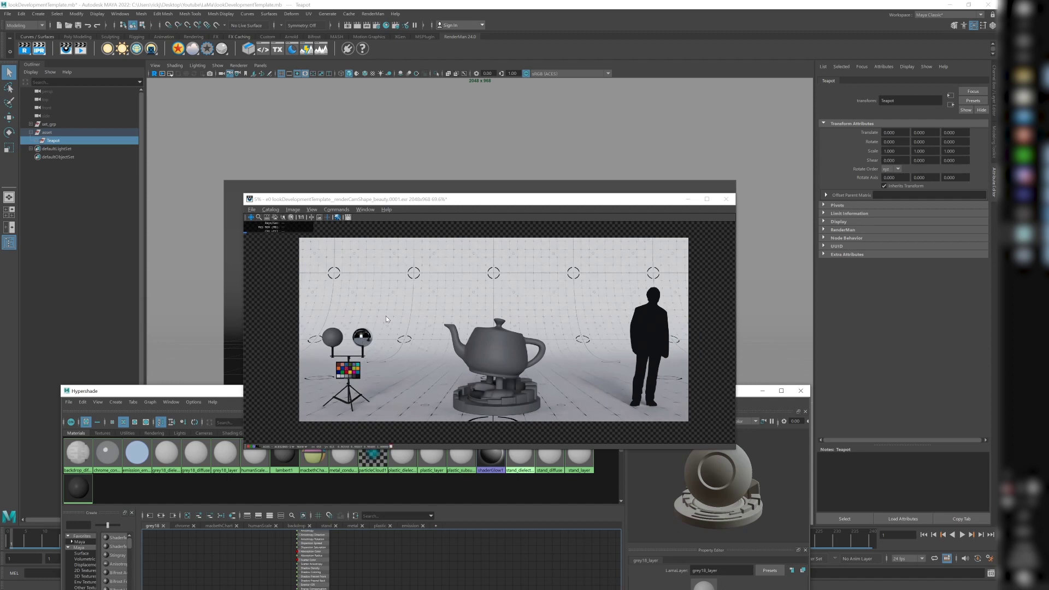
Close the render view window and move the Hypershade up so that its full node graph is visible over the viewport.
{"action": "left_click", "coordinate": [725, 199]}
{"action": "left_click", "coordinate": [507, 308]}
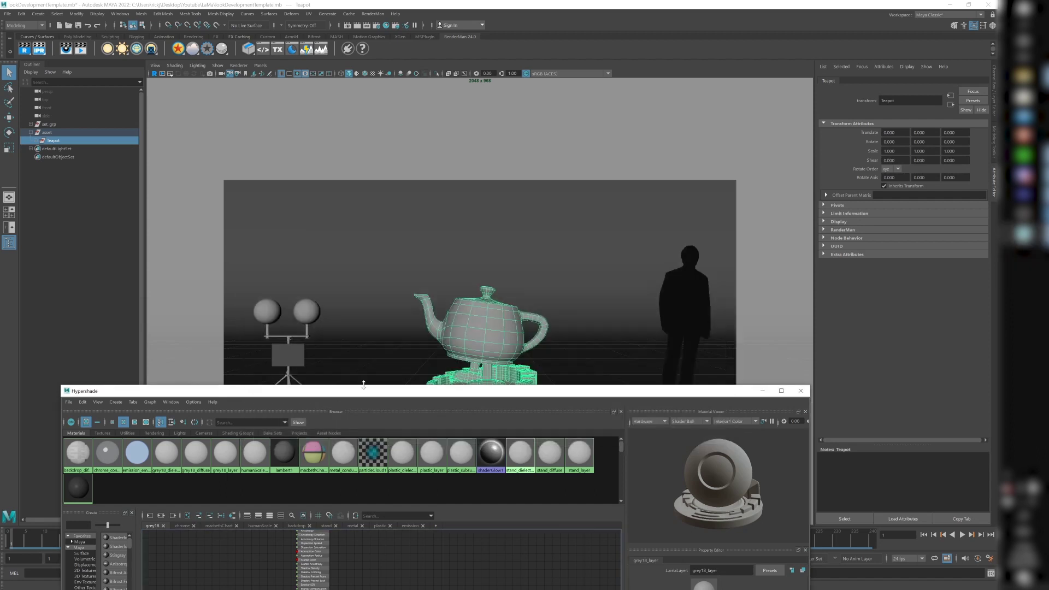
{"action": "left_click_drag", "start_coordinate": [347, 389], "coordinate": [436, 110]}
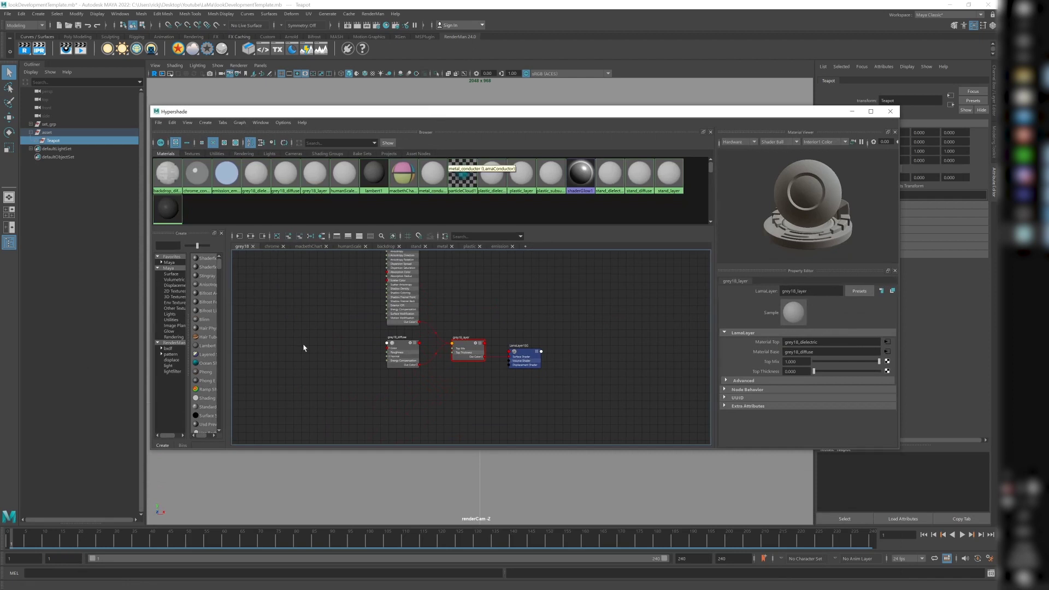
Examine the grey18_layer node and its connections to the diffuse node and shading group in the grey18 graph.
{"action": "scroll", "coordinate": [332, 309], "scroll_direction": "down", "scroll_amount": 2}
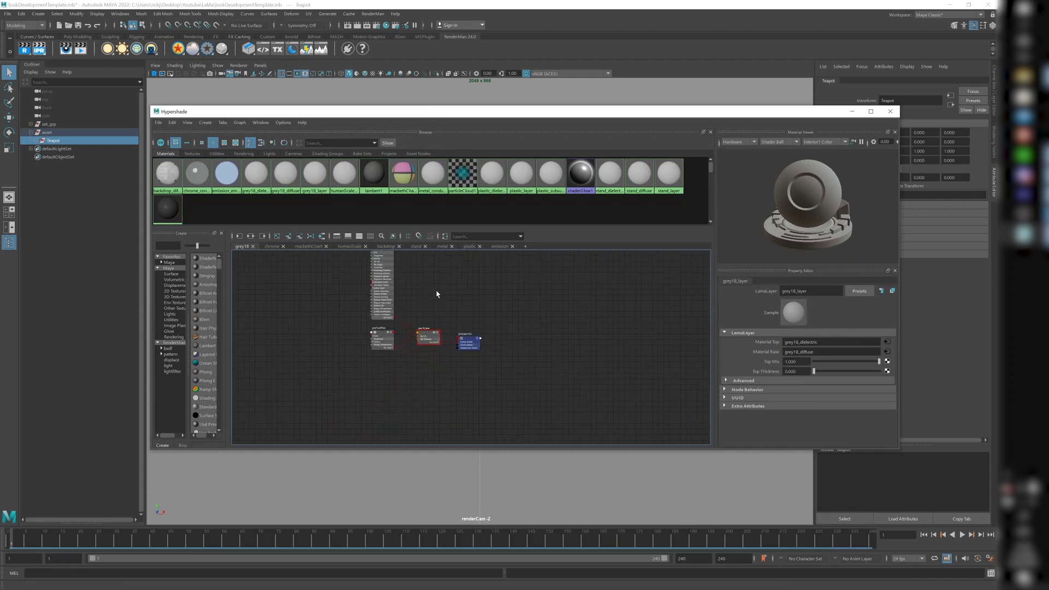
{"action": "middle_click_drag", "start_coordinate": [442, 288], "coordinate": [437, 341], "text": "alt"}
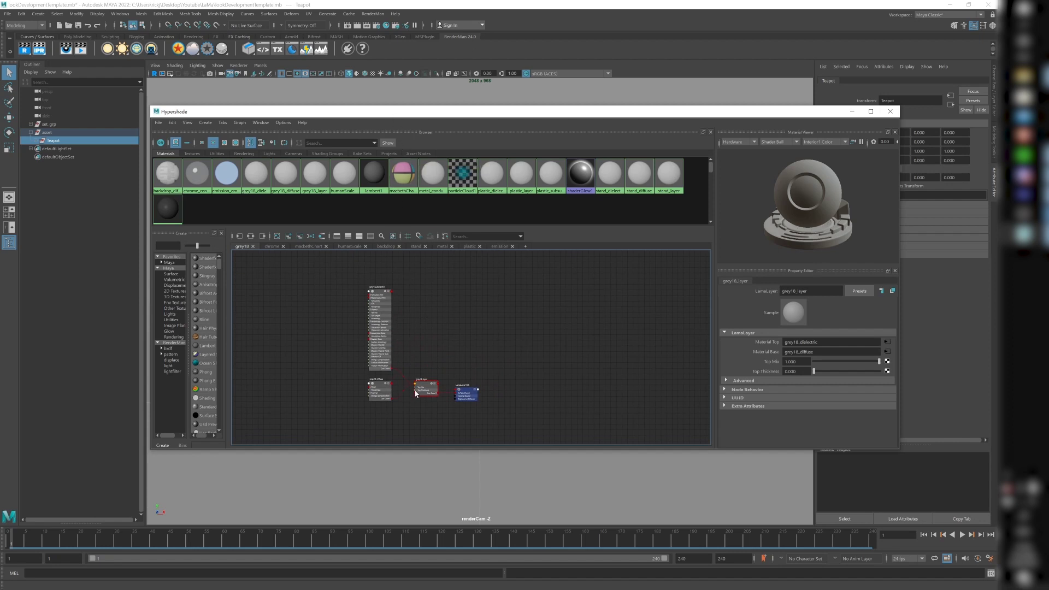
{"action": "scroll", "coordinate": [429, 386], "scroll_direction": "up", "scroll_amount": 1}
{"action": "middle_click_drag", "start_coordinate": [431, 367], "coordinate": [472, 331], "text": "alt"}
{"action": "scroll", "coordinate": [452, 369], "scroll_direction": "up", "scroll_amount": 3}
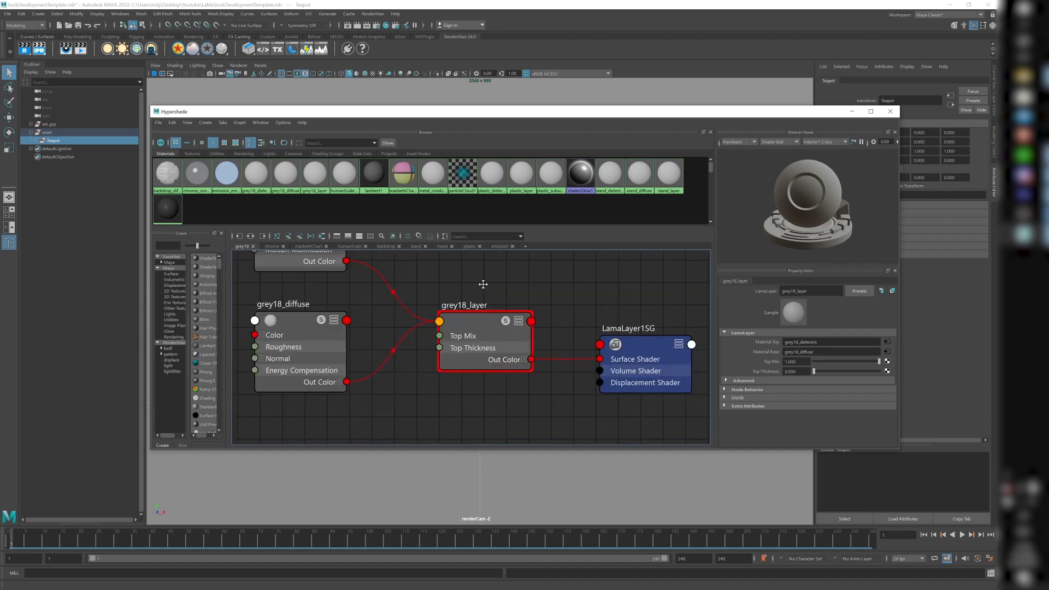
{"action": "middle_click_drag", "start_coordinate": [483, 287], "coordinate": [498, 278], "text": "alt"}
{"action": "left_click", "coordinate": [477, 314]}
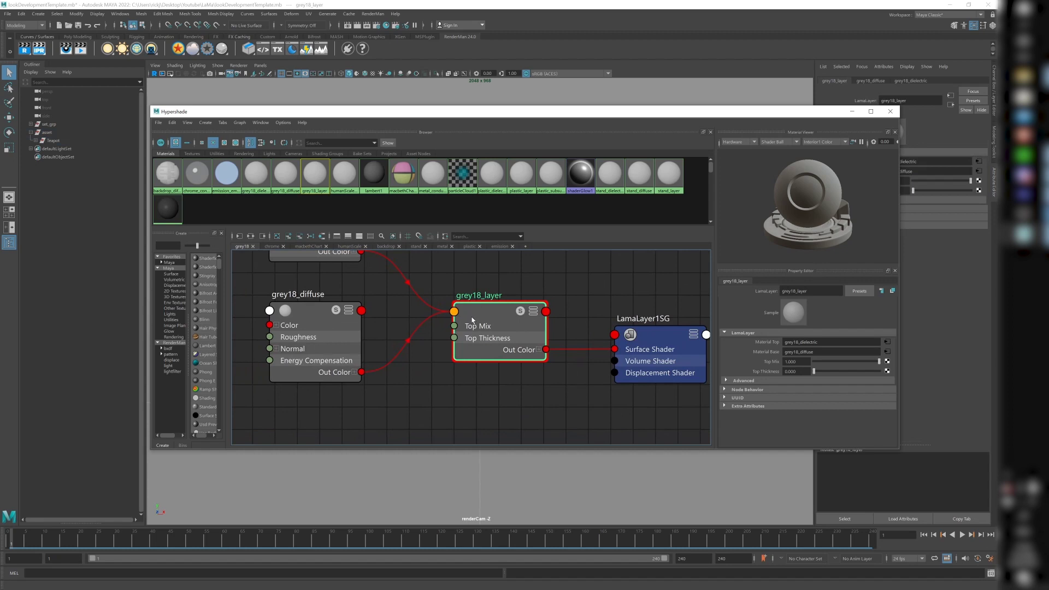
{"action": "middle_click_drag", "start_coordinate": [480, 289], "coordinate": [494, 289], "text": "alt"}
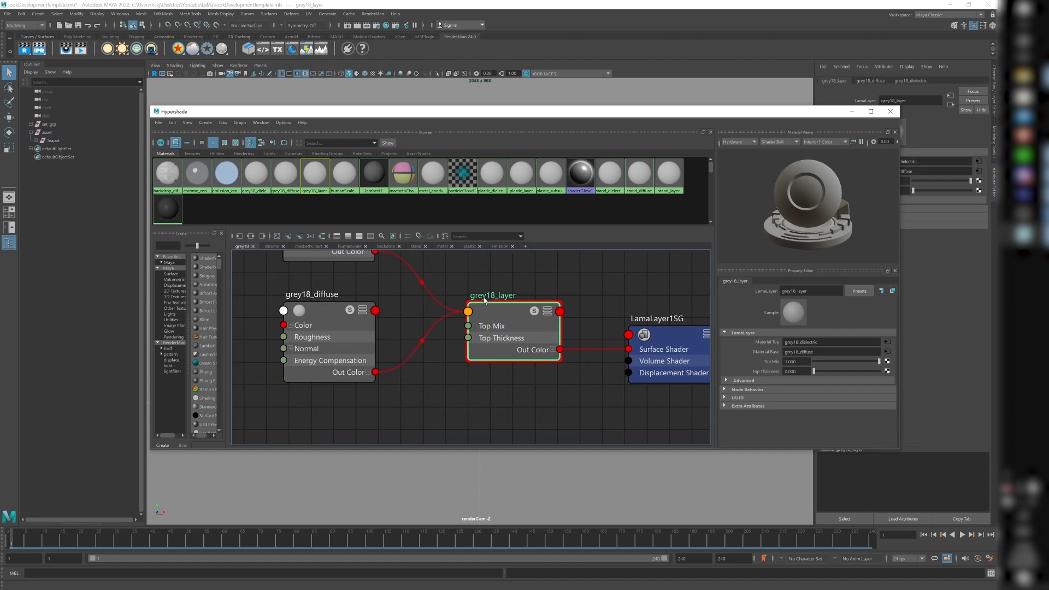
Select the grey18_diffuse node and view its colour values with Color Management turned off.
{"action": "left_click_drag", "start_coordinate": [334, 314], "coordinate": [323, 330]}
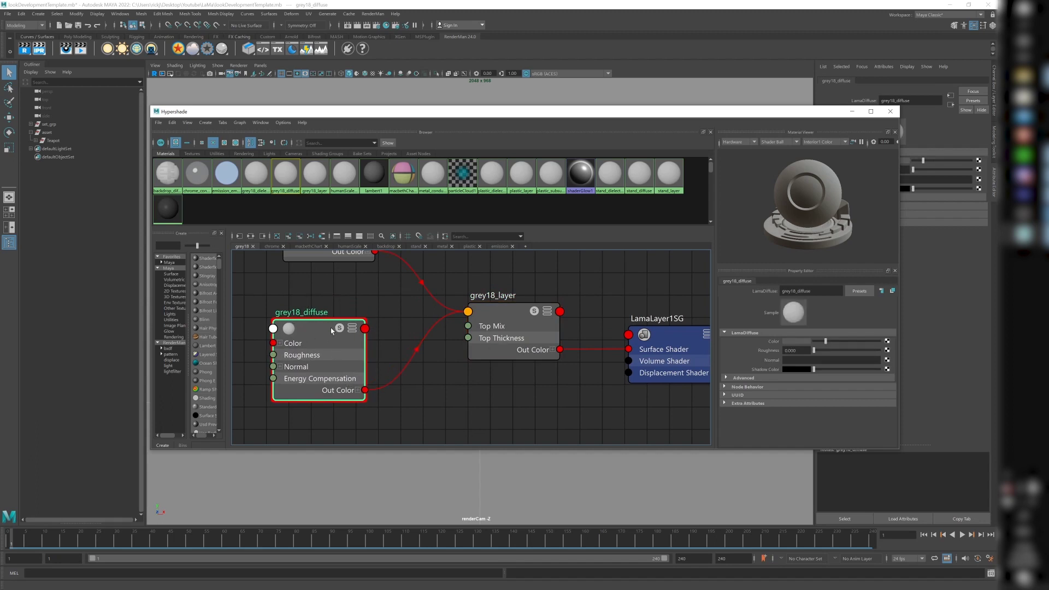
{"action": "left_click", "coordinate": [787, 342]}
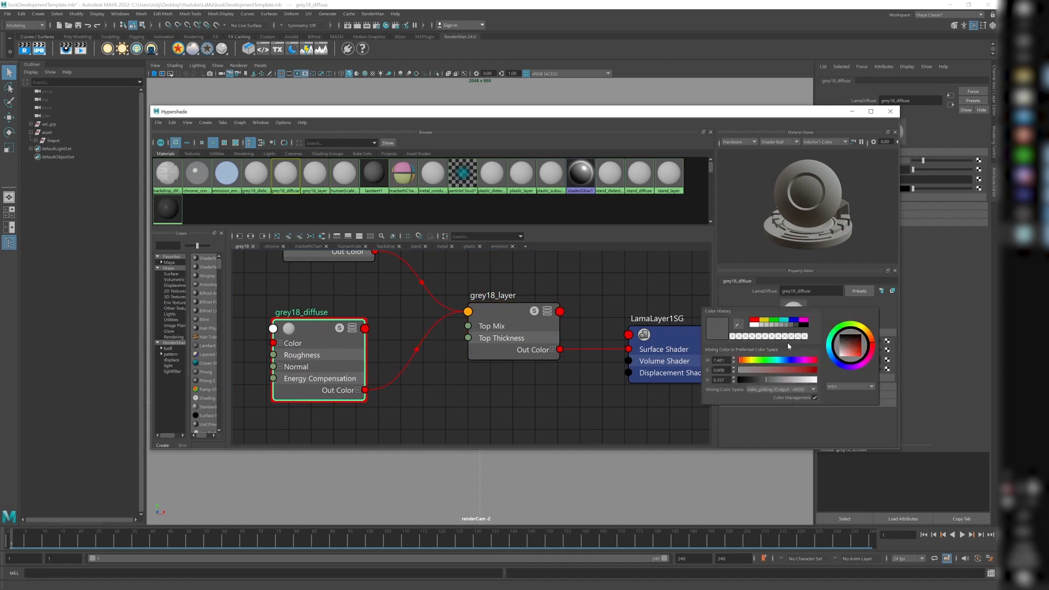
{"action": "left_click", "coordinate": [814, 398]}
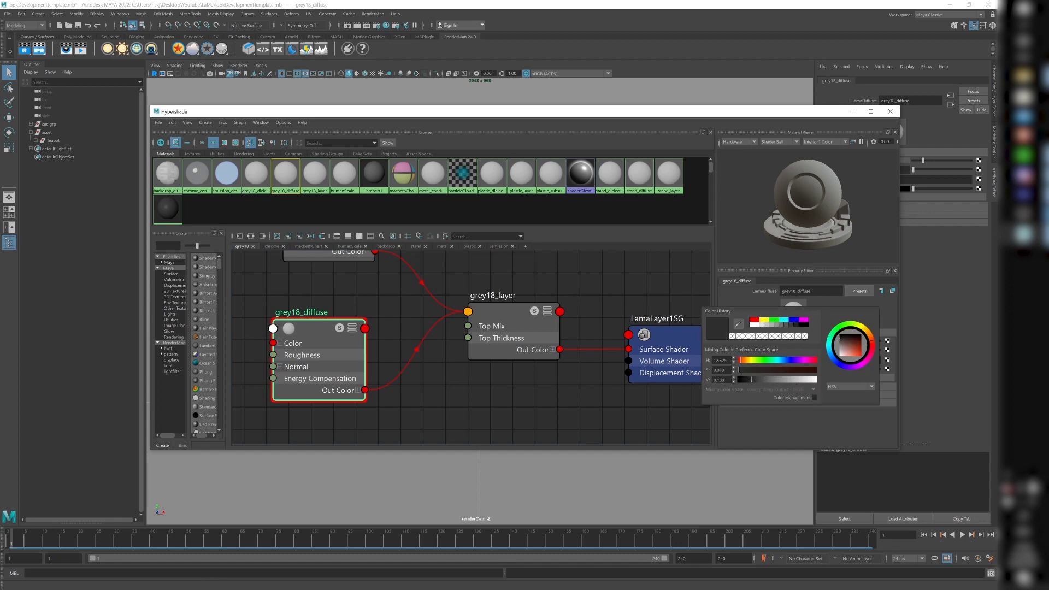
Inspect the attributes of the grey18_dielectric node and the grey18_layer node that combines it with the diffuse.
{"action": "middle_click_drag", "start_coordinate": [322, 294], "coordinate": [298, 374], "text": "alt"}
{"action": "scroll", "coordinate": [298, 373], "scroll_direction": "down", "scroll_amount": 4}
{"action": "middle_click_drag", "start_coordinate": [440, 320], "coordinate": [468, 368], "text": "alt"}
{"action": "left_click", "coordinate": [368, 293]}
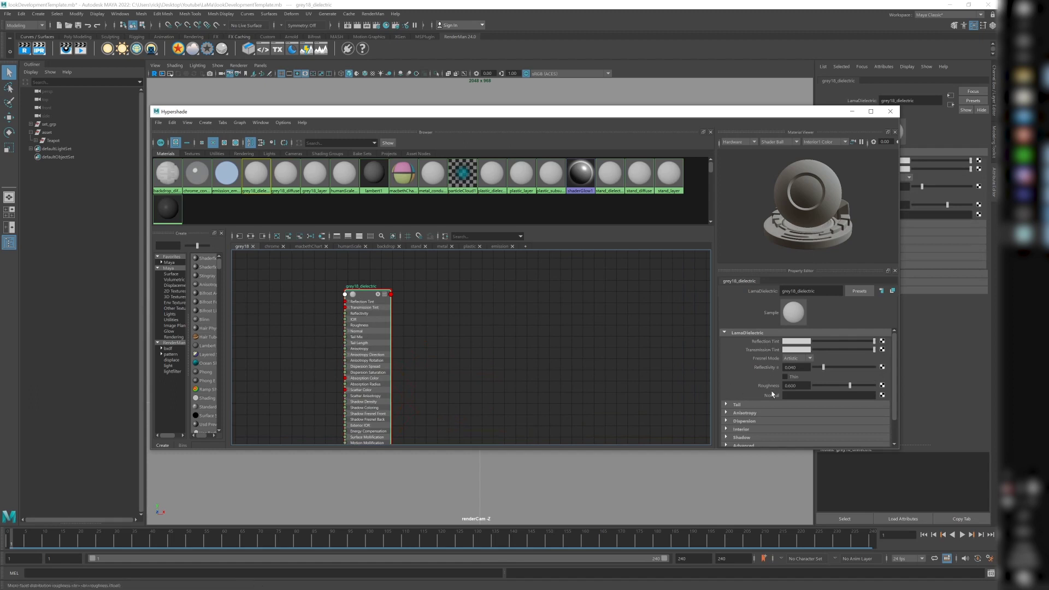
{"action": "middle_click_drag", "start_coordinate": [462, 421], "coordinate": [445, 356], "text": "alt"}
{"action": "left_click", "coordinate": [445, 356]}
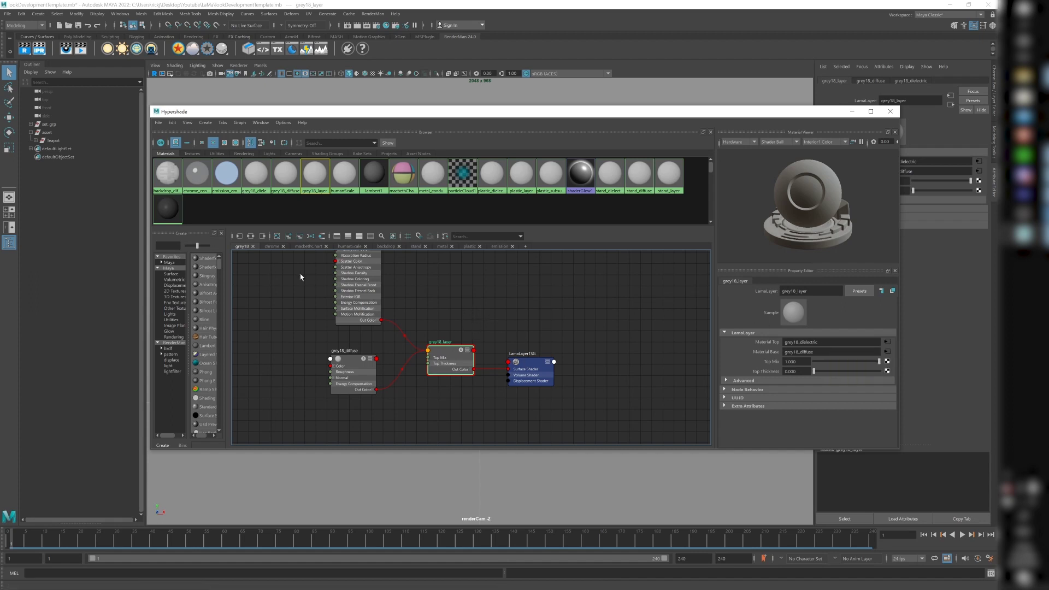
Open the chrome graph and inspect the attributes of the chrome_conductor node.
{"action": "left_click", "coordinate": [271, 246]}
{"action": "scroll", "coordinate": [470, 301], "scroll_direction": "up", "scroll_amount": 5}
{"action": "left_click", "coordinate": [355, 292]}
{"action": "middle_click_drag", "start_coordinate": [473, 363], "coordinate": [451, 329], "text": "alt"}
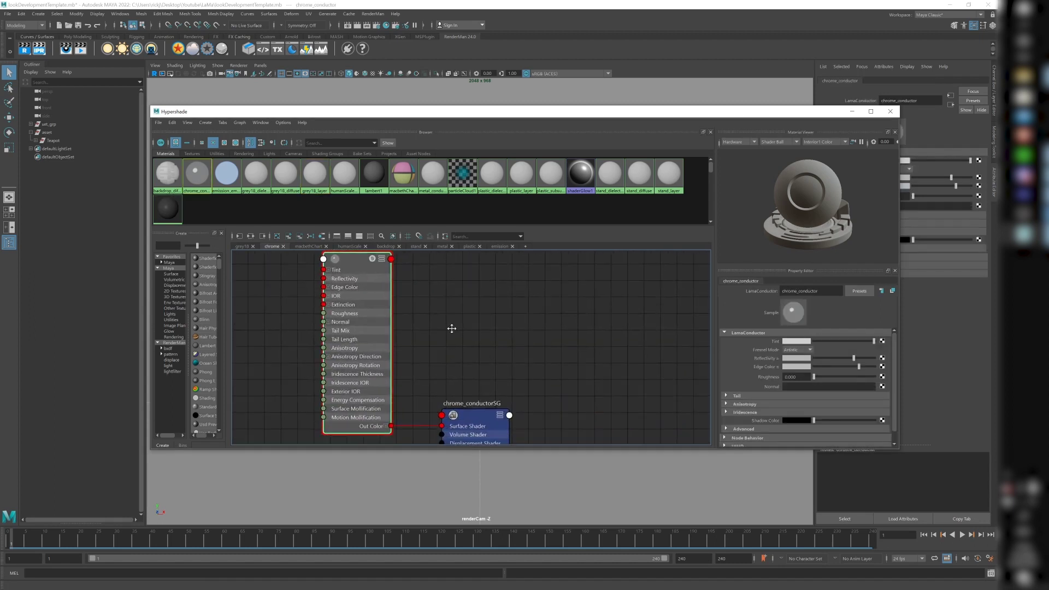
{"action": "scroll", "coordinate": [451, 354], "scroll_direction": "down", "scroll_amount": 2}
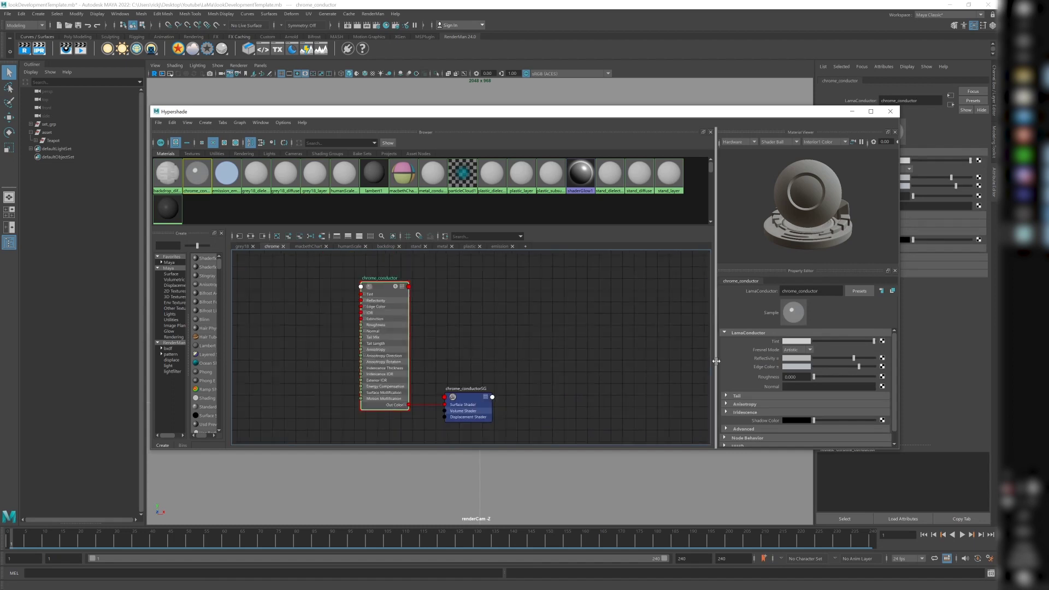
Try the Scientific Fresnel mode on the chrome_conductor material and return it to Artistic.
{"action": "left_click", "coordinate": [791, 350]}
{"action": "left_click", "coordinate": [795, 363]}
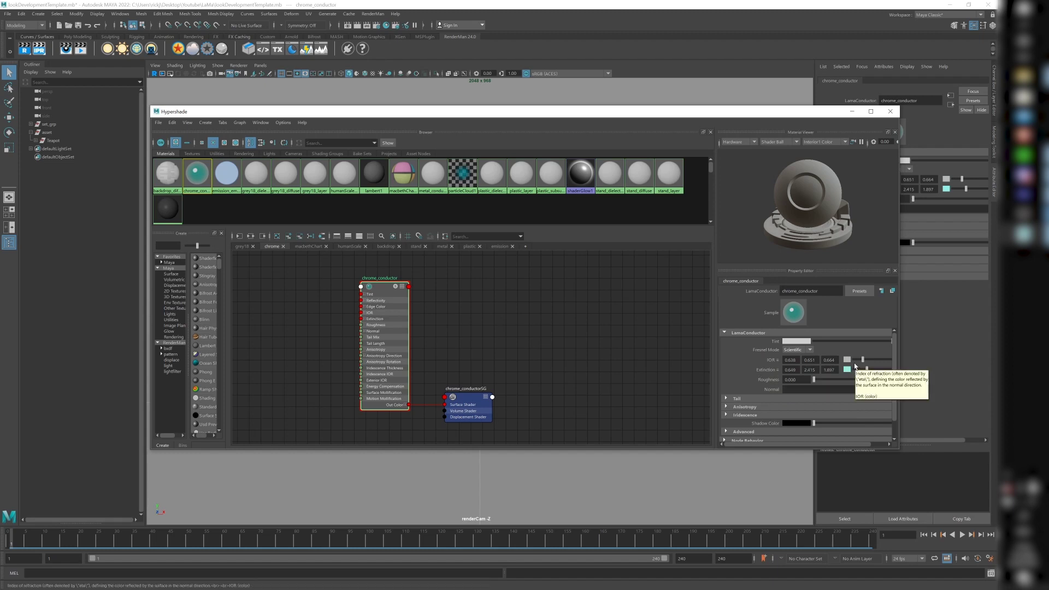
{"action": "left_click", "coordinate": [795, 350]}
{"action": "left_click", "coordinate": [796, 359]}
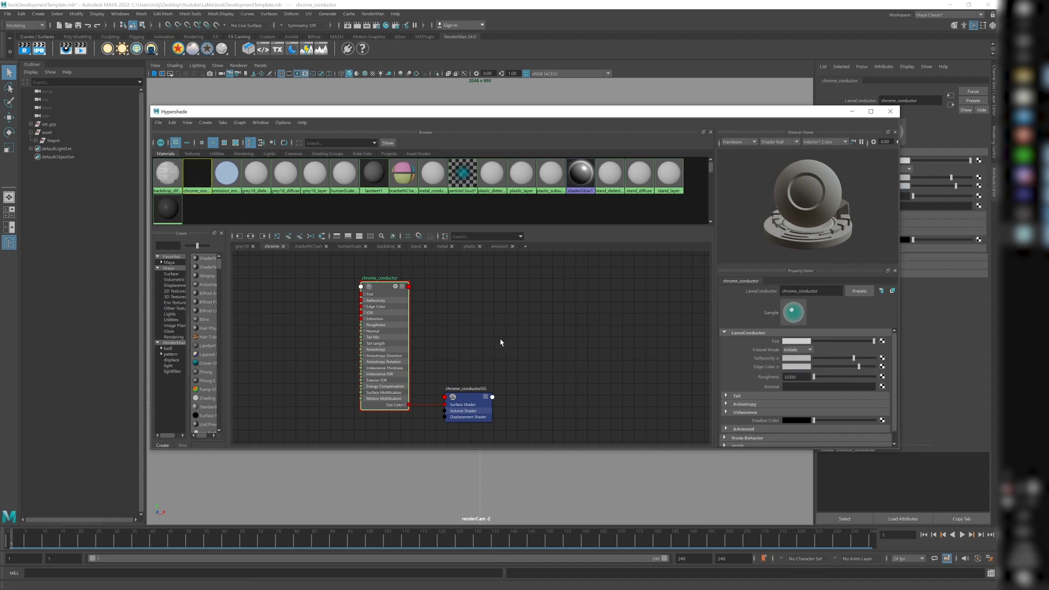
Open the macbethChart graph and inspect how macbethChart_texture feeds the colour of macbethChart_diffuse.
{"action": "left_click", "coordinate": [308, 246]}
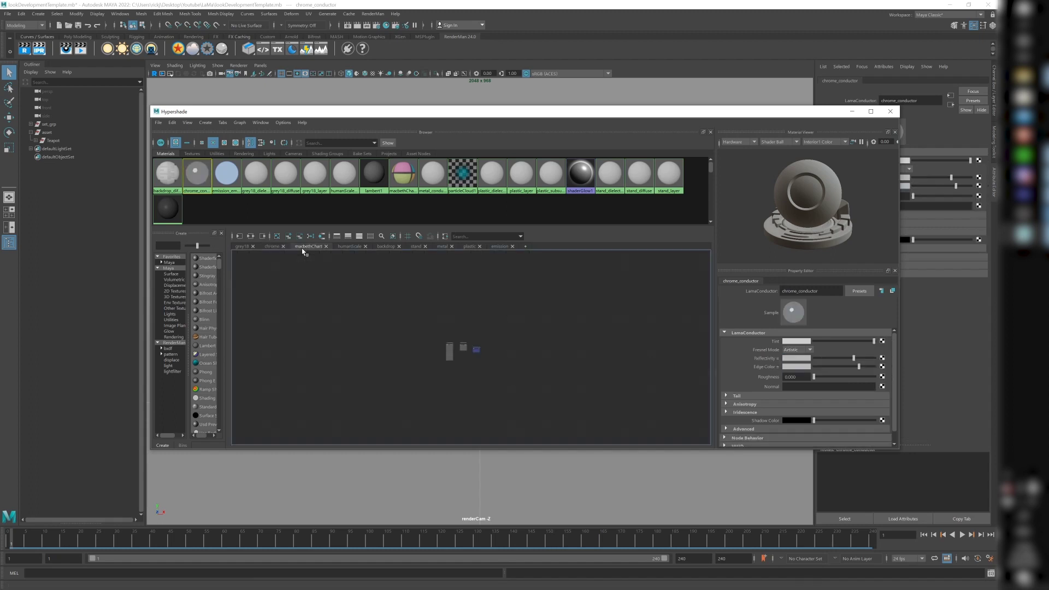
{"action": "middle_click_drag", "start_coordinate": [445, 360], "coordinate": [445, 309]}
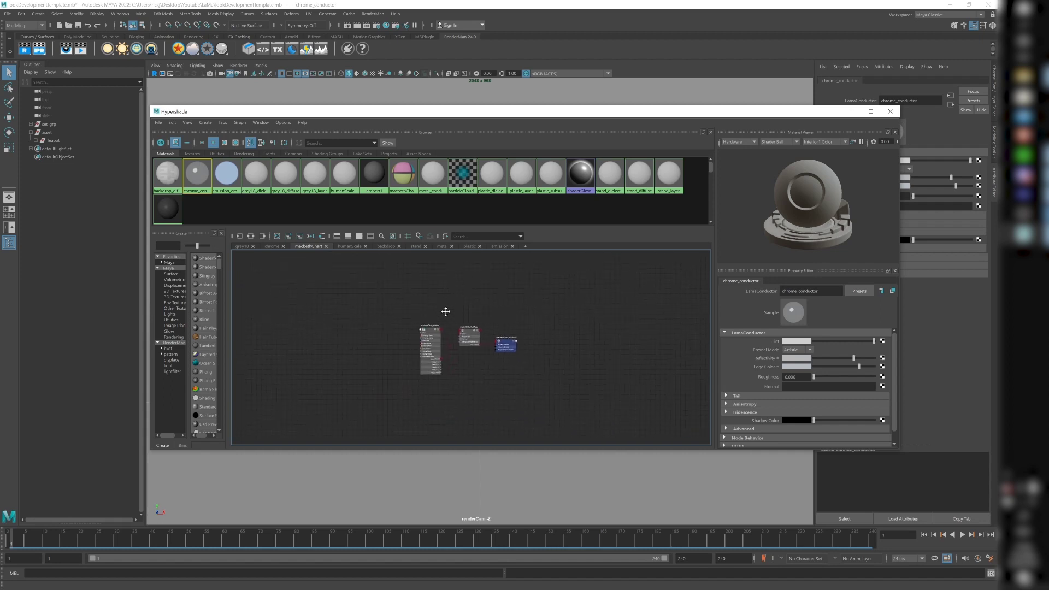
{"action": "scroll", "coordinate": [478, 314], "scroll_direction": "up", "scroll_amount": 6}
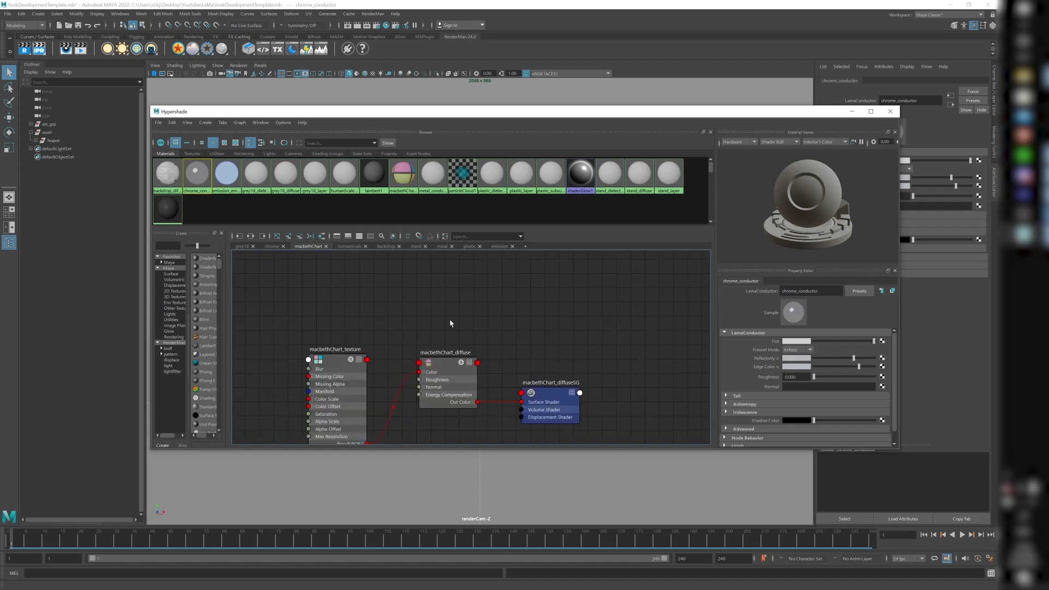
{"action": "left_click", "coordinate": [364, 330]}
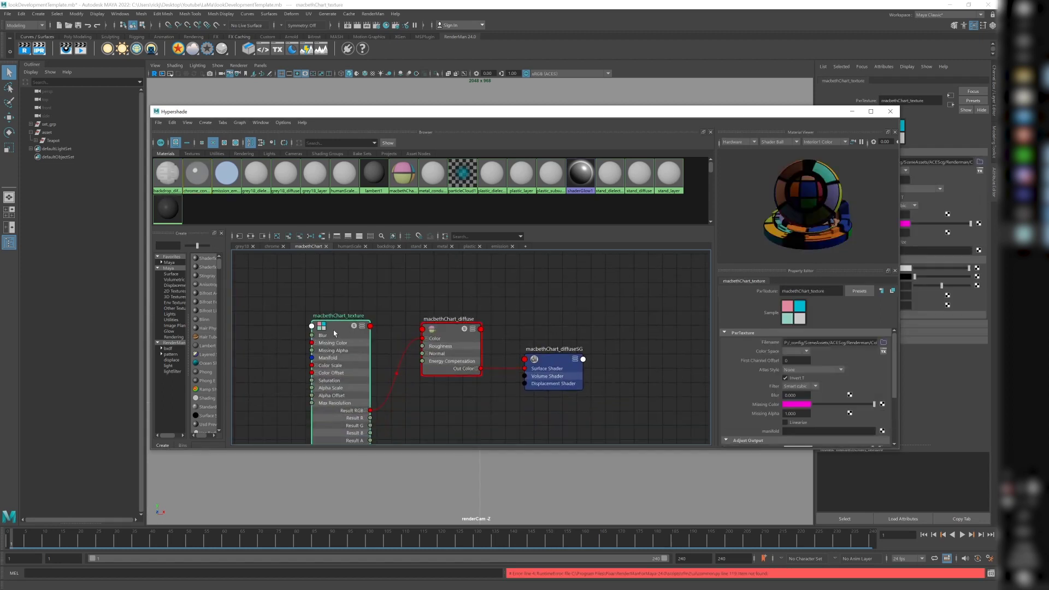
{"action": "left_click", "coordinate": [447, 320]}
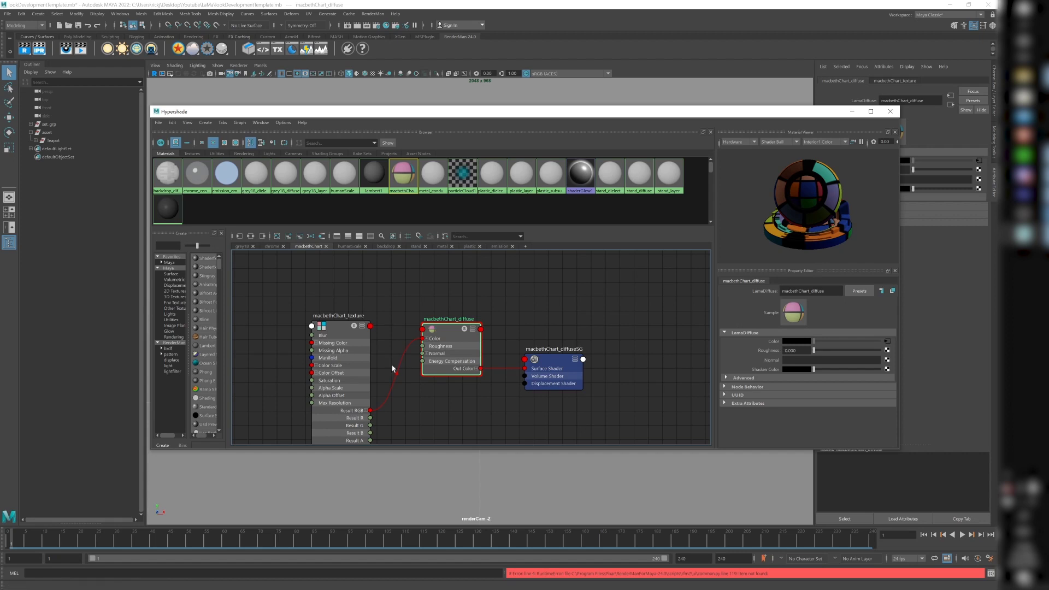
{"action": "middle_click_drag", "start_coordinate": [394, 328], "coordinate": [406, 302], "text": "alt"}
{"action": "left_click", "coordinate": [355, 311]}
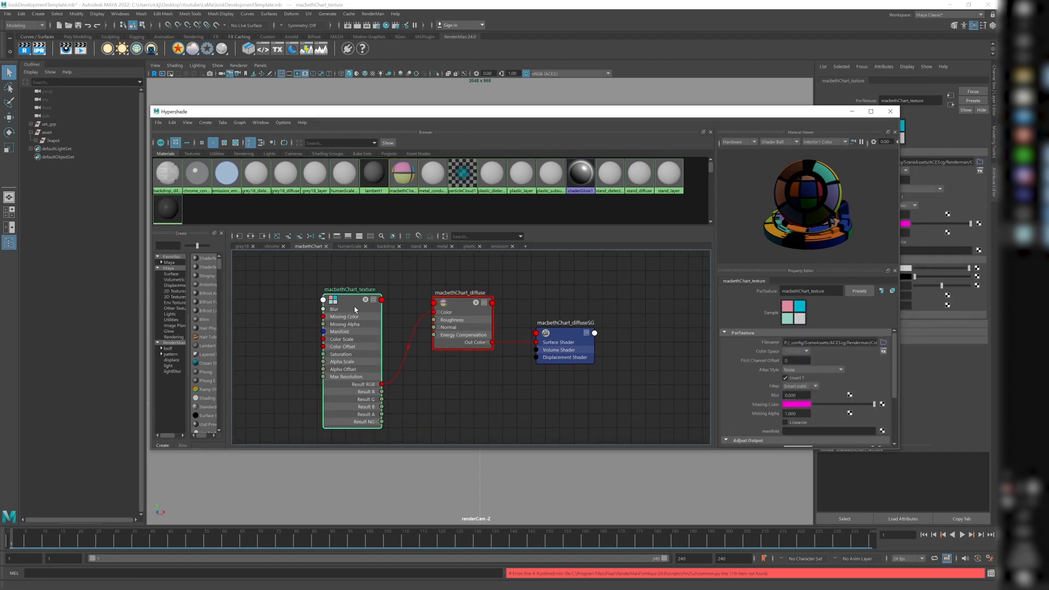
{"action": "left_click", "coordinate": [444, 305]}
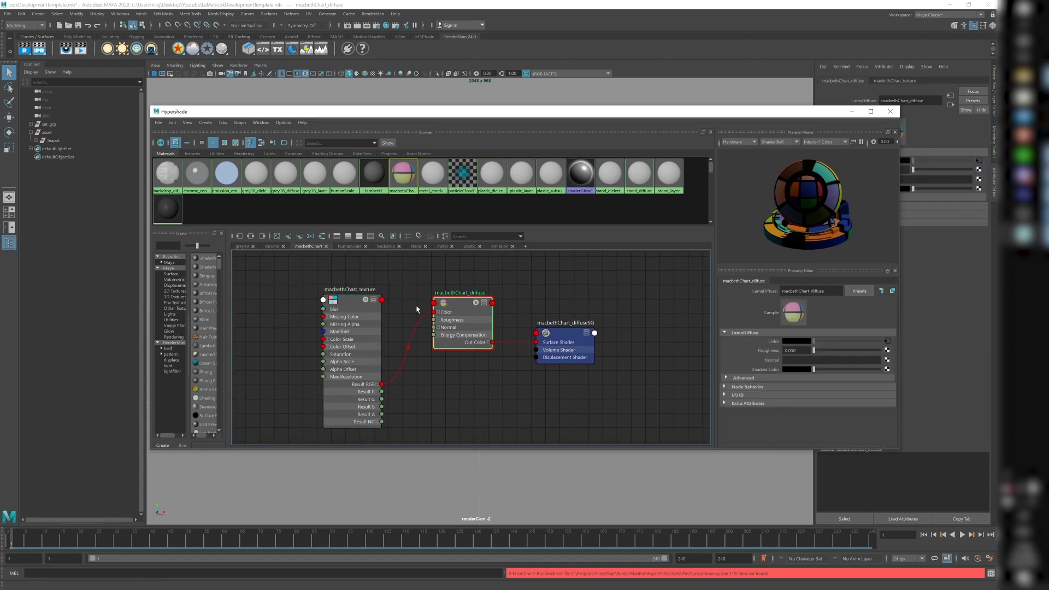
{"action": "left_click", "coordinate": [345, 302]}
{"action": "middle_click_drag", "start_coordinate": [598, 305], "coordinate": [594, 297], "text": "alt"}
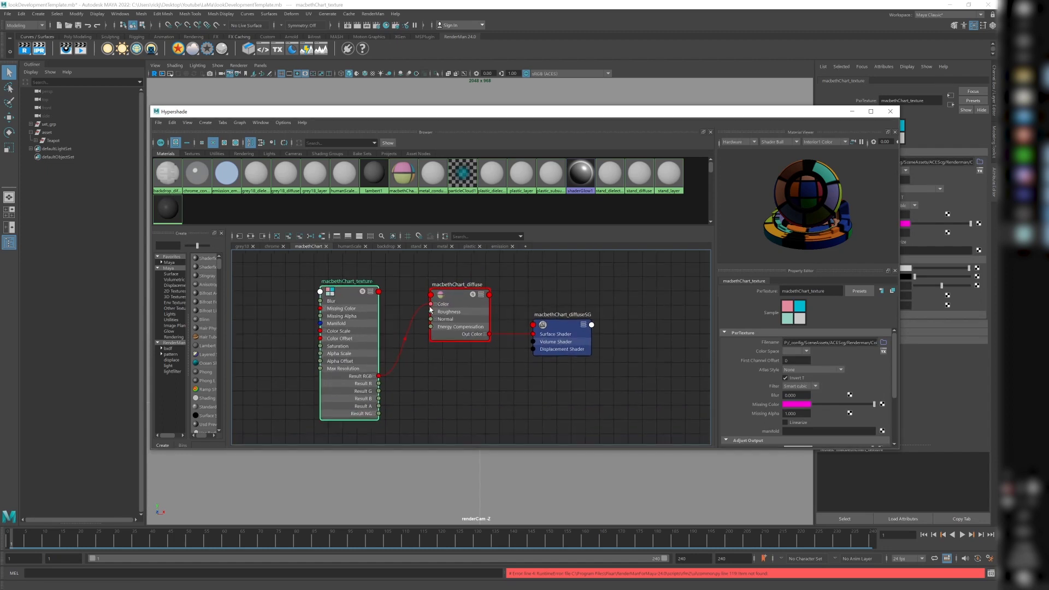
{"action": "left_click", "coordinate": [448, 302]}
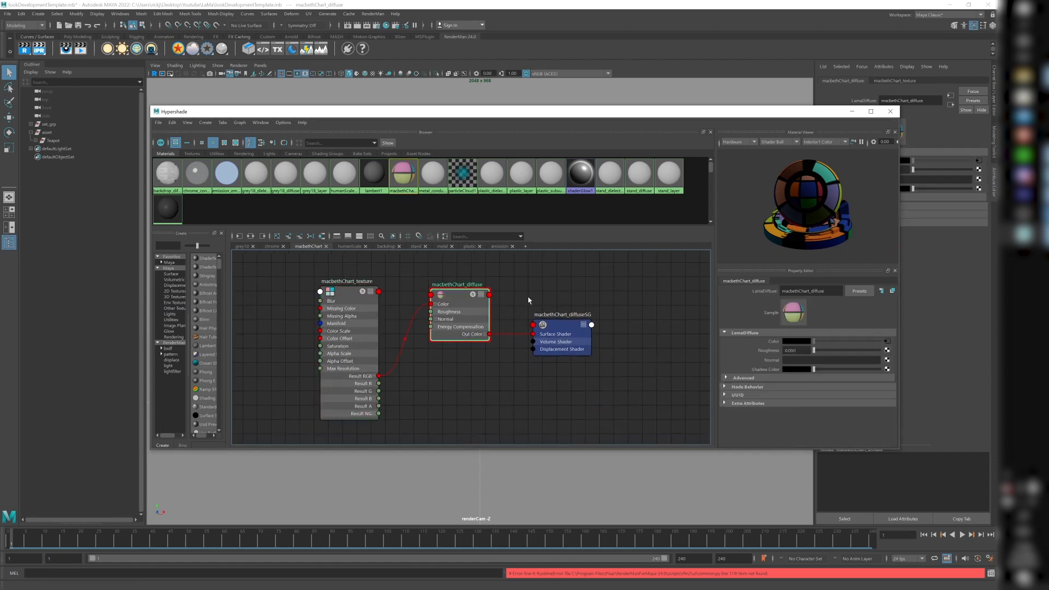
Open the humanScale graph and inspect the attributes of the humanScale_diffuse node.
{"action": "left_click", "coordinate": [348, 246]}
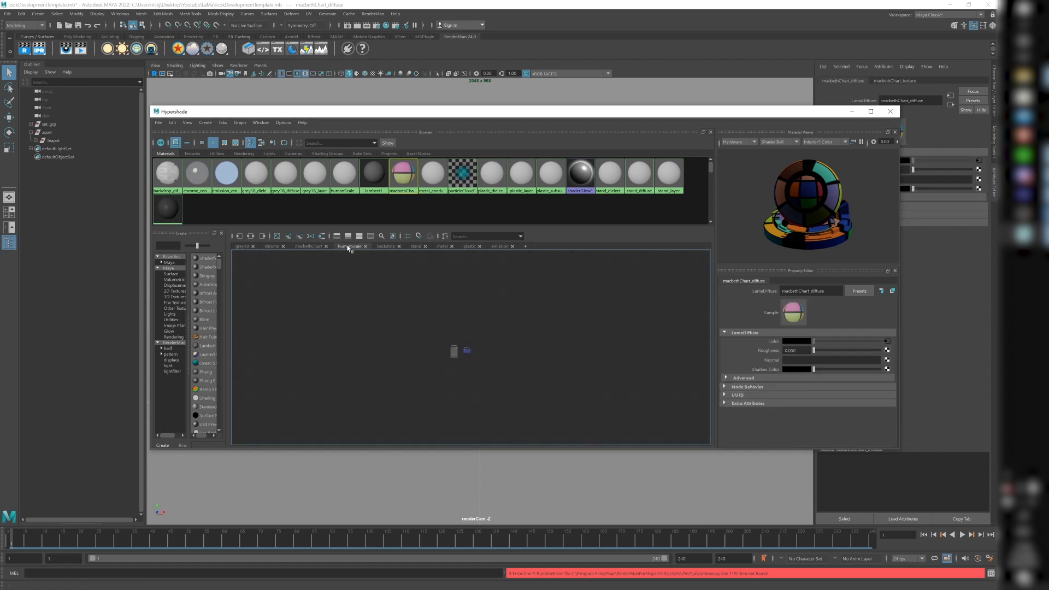
{"action": "scroll", "coordinate": [469, 352], "scroll_direction": "up", "scroll_amount": 5}
{"action": "left_click", "coordinate": [333, 287]}
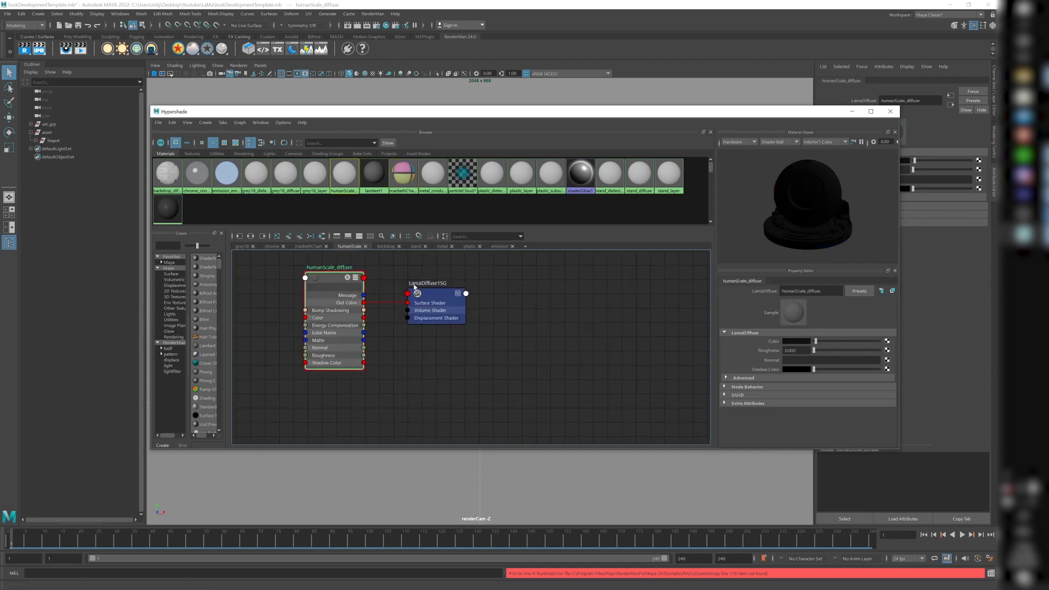
{"action": "middle_click_drag", "start_coordinate": [387, 284], "coordinate": [389, 306], "text": "alt"}
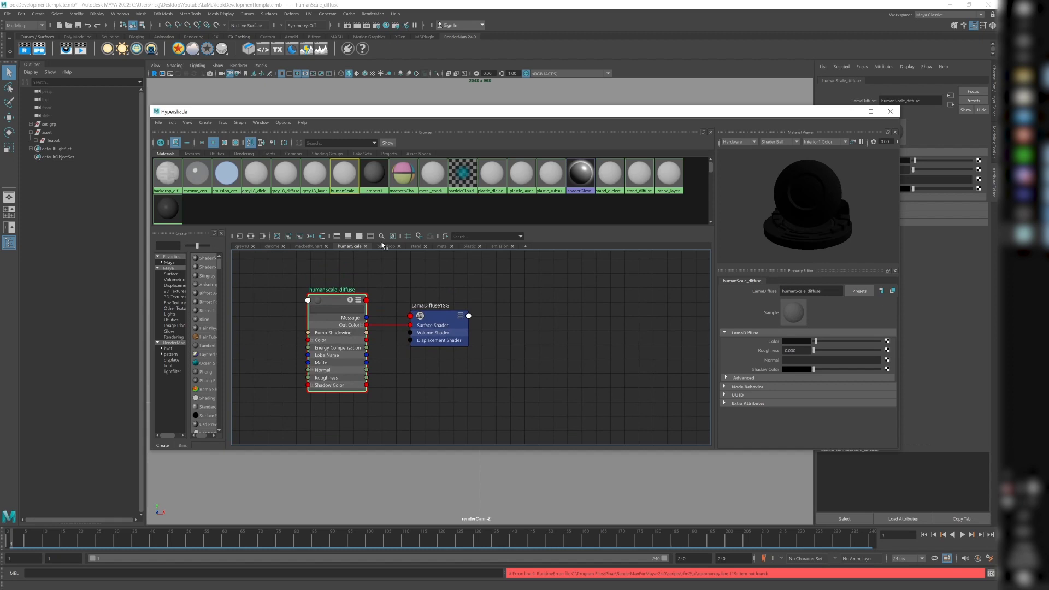
Open the backdrop graph and inspect the backdrop_tileManifold node and the backdrop_texture node it drives.
{"action": "left_click", "coordinate": [385, 246]}
{"action": "scroll", "coordinate": [462, 326], "scroll_direction": "up", "scroll_amount": 8}
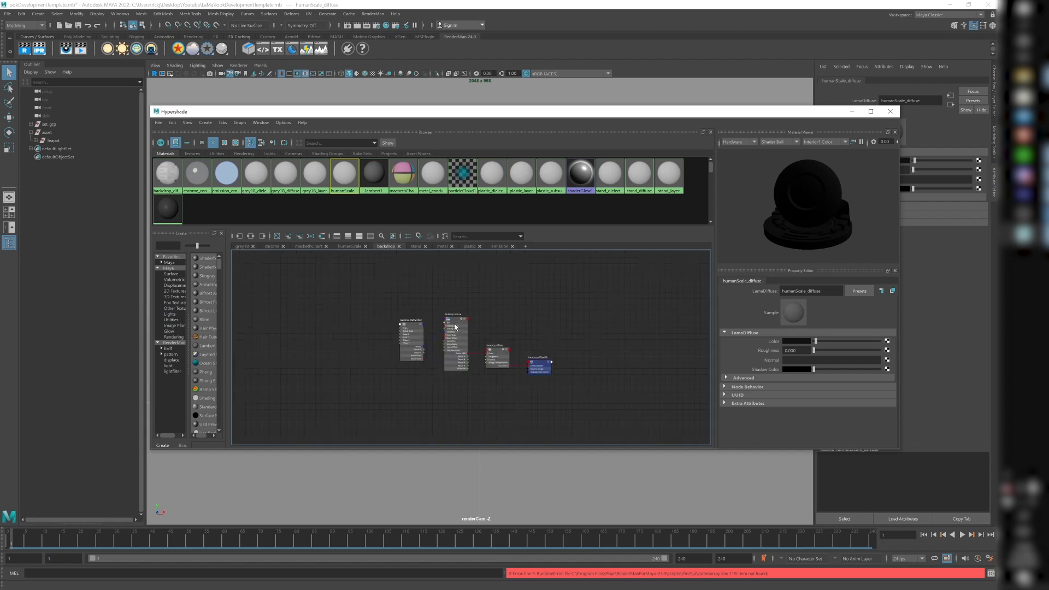
{"action": "middle_click_drag", "start_coordinate": [418, 300], "coordinate": [385, 280], "text": "alt"}
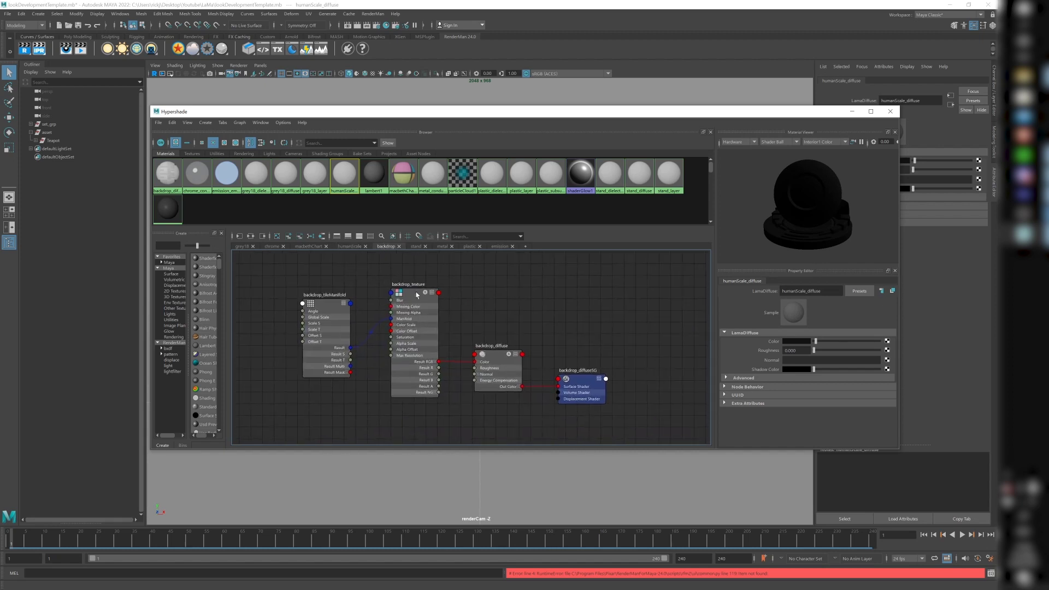
{"action": "left_click", "coordinate": [324, 312]}
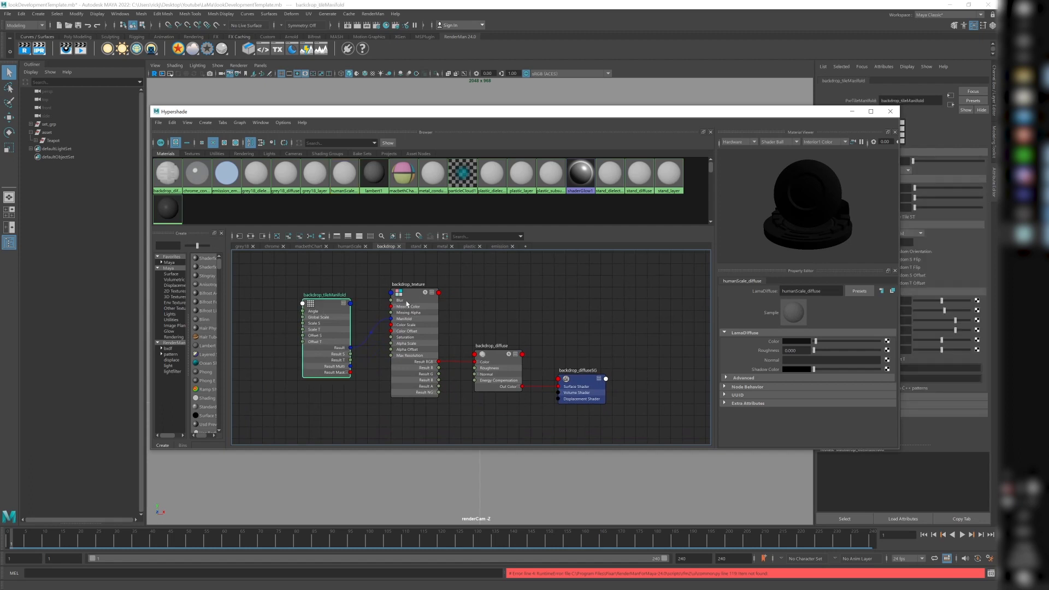
{"action": "left_click", "coordinate": [431, 310]}
{"action": "left_click", "coordinate": [320, 328]}
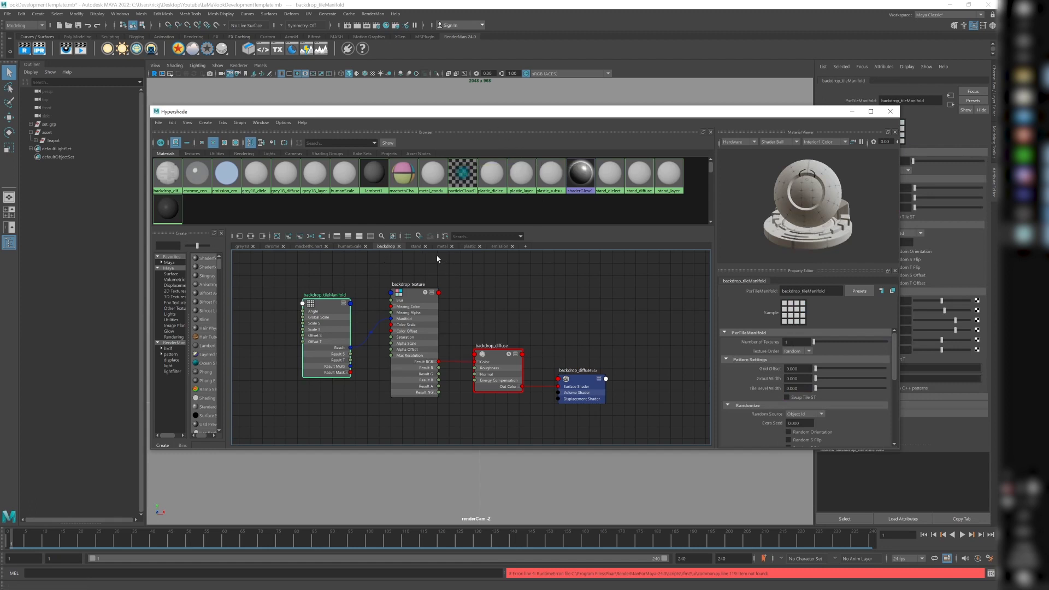
Open the stand graph and inspect the stand_diffuse, stand_dielectric and stand_layer nodes.
{"action": "left_click", "coordinate": [417, 246]}
{"action": "scroll", "coordinate": [430, 359], "scroll_direction": "up", "scroll_amount": 10}
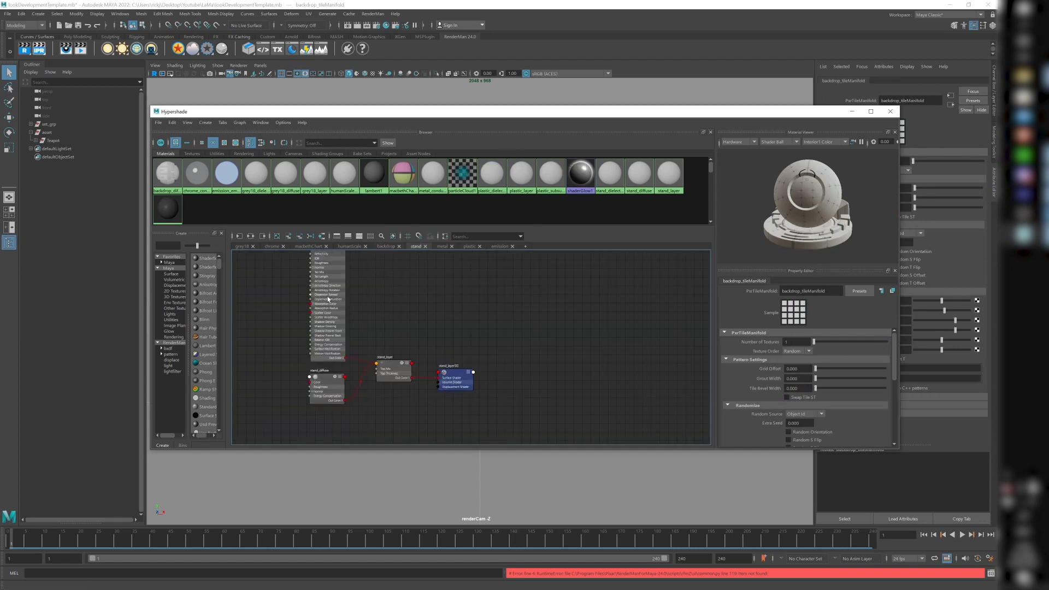
{"action": "middle_click_drag", "start_coordinate": [416, 310], "coordinate": [445, 382], "text": "alt"}
{"action": "left_click", "coordinate": [367, 374]}
{"action": "left_click", "coordinate": [374, 324]}
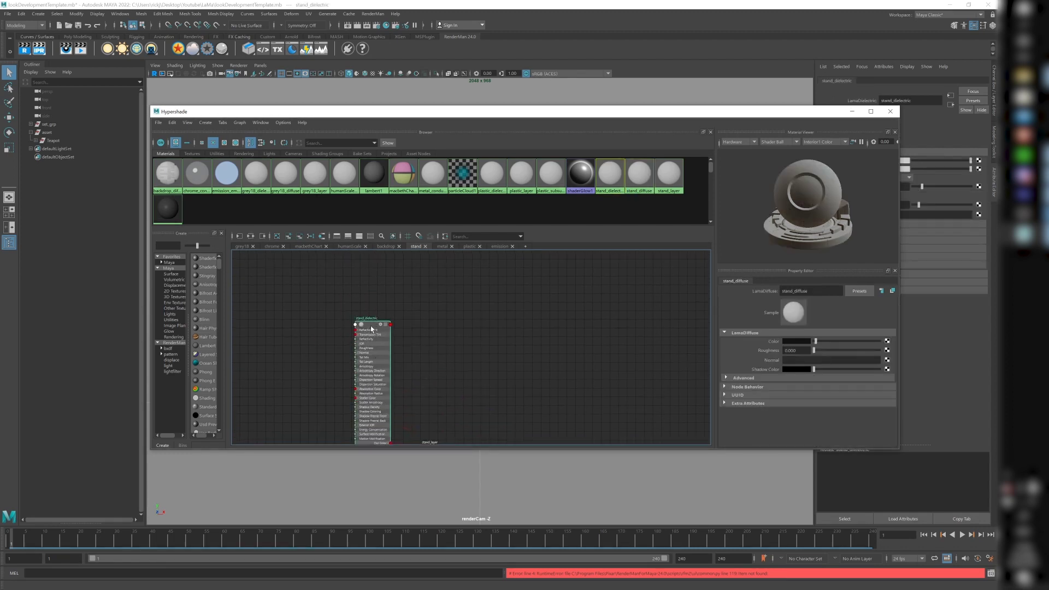
{"action": "middle_click_drag", "start_coordinate": [423, 418], "coordinate": [413, 347], "text": "alt"}
{"action": "left_click", "coordinate": [434, 385]}
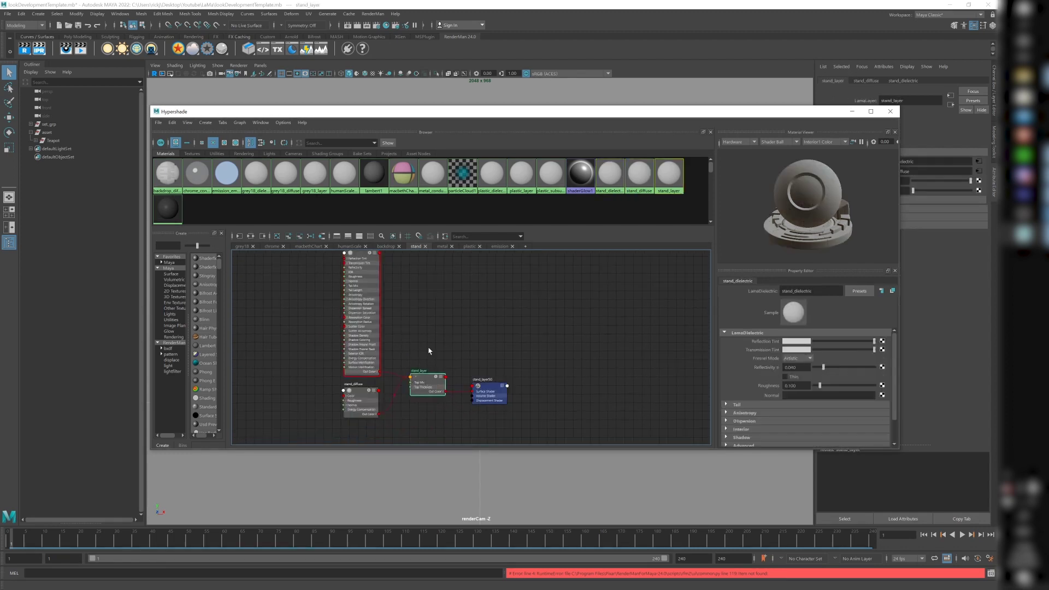
{"action": "mouse_move", "coordinate": [554, 115]}
{"action": "left_mouse_down"}
{"action": "mouse_move", "coordinate": [549, 283]}
{"action": "mouse_move", "coordinate": [499, 380]}
{"action": "mouse_move", "coordinate": [548, 120]}
{"action": "mouse_move", "coordinate": [565, 129]}
{"action": "left_mouse_up"}
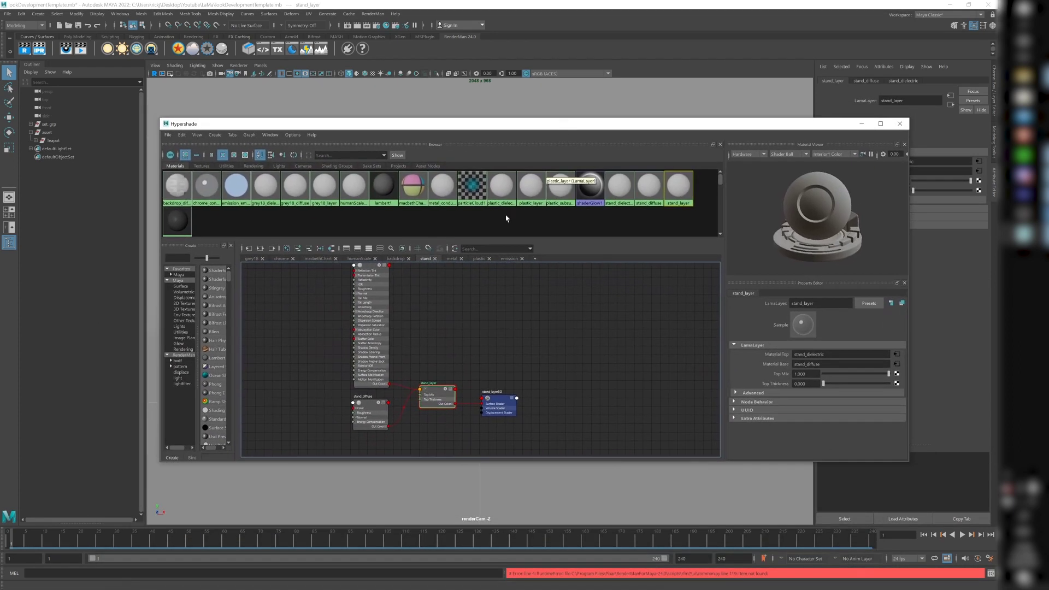
{"action": "left_click_drag", "start_coordinate": [434, 125], "coordinate": [455, 146]}
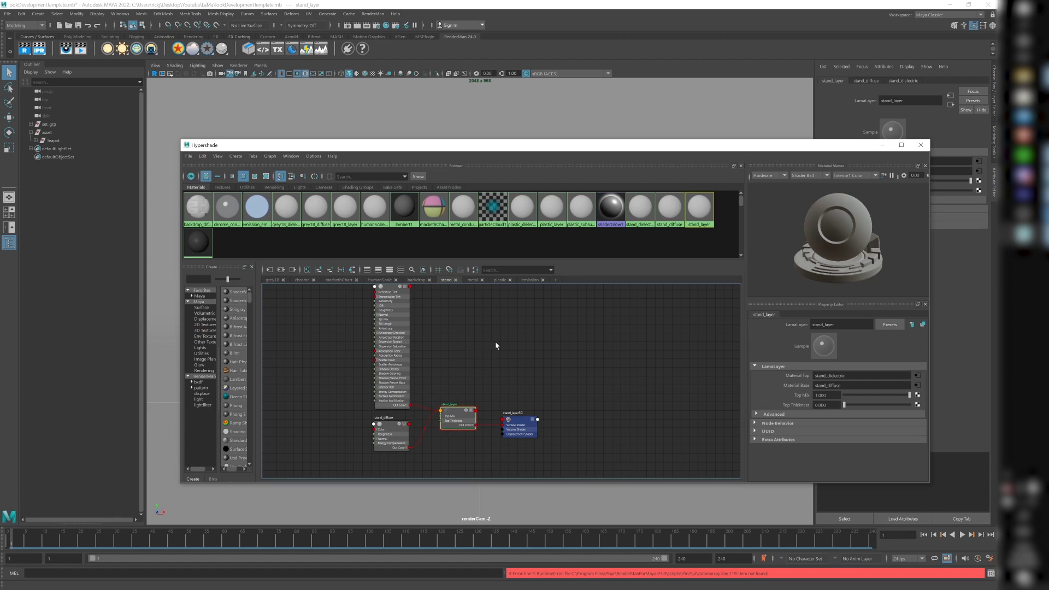
Open the grey18 graph and delete the dielectric and diffuse nodes that feed grey18_layer.
{"action": "left_click", "coordinate": [273, 280]}
{"action": "middle_click_drag", "start_coordinate": [467, 348], "coordinate": [513, 362]}
{"action": "scroll", "coordinate": [415, 367], "scroll_direction": "down", "scroll_amount": 5}
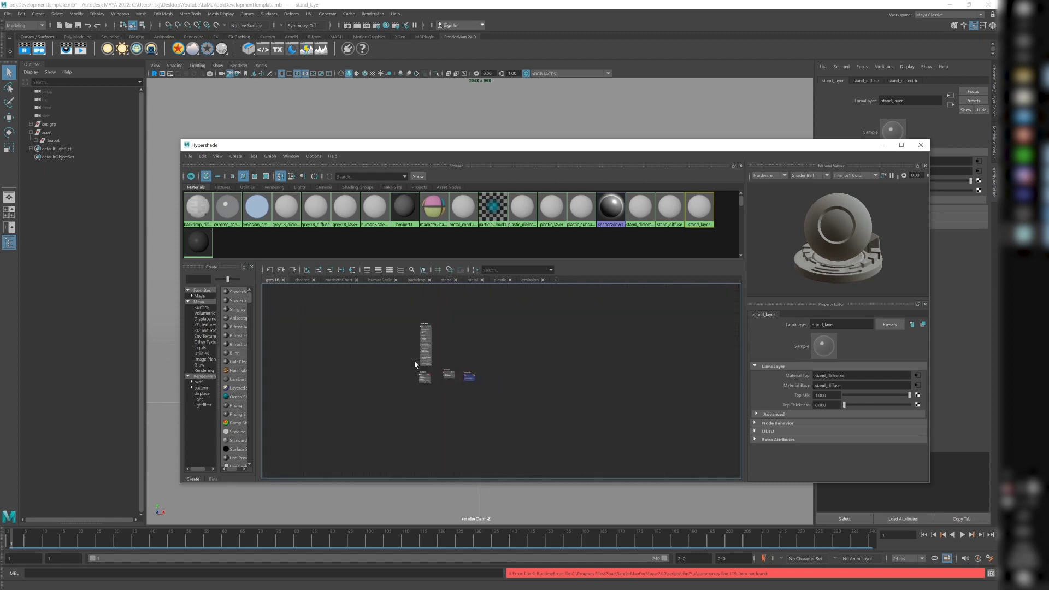
{"action": "left_click_drag", "start_coordinate": [442, 419], "coordinate": [417, 370]}
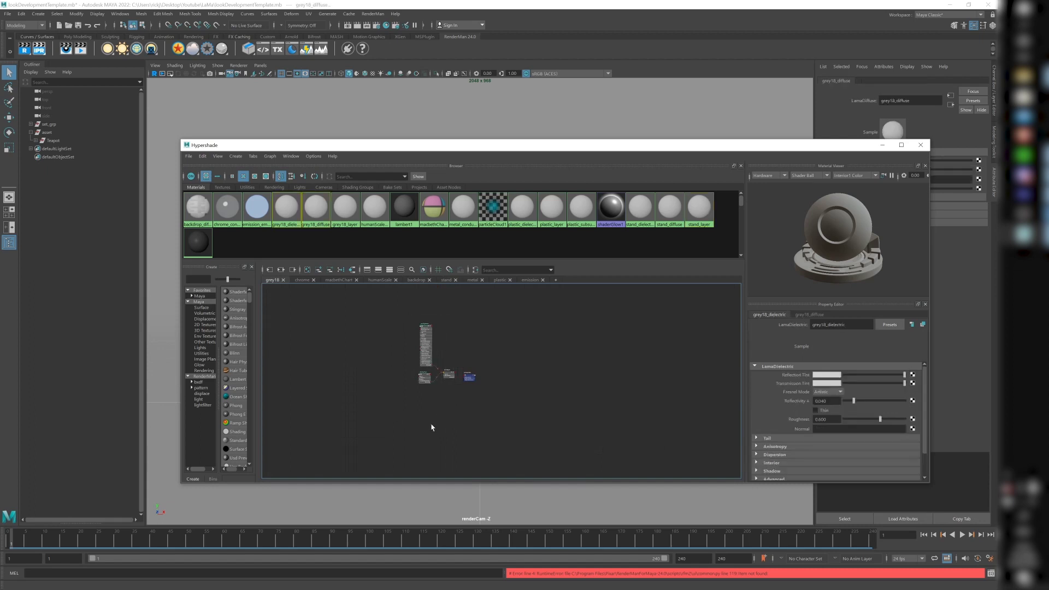
{"action": "key", "text": "Delete"}
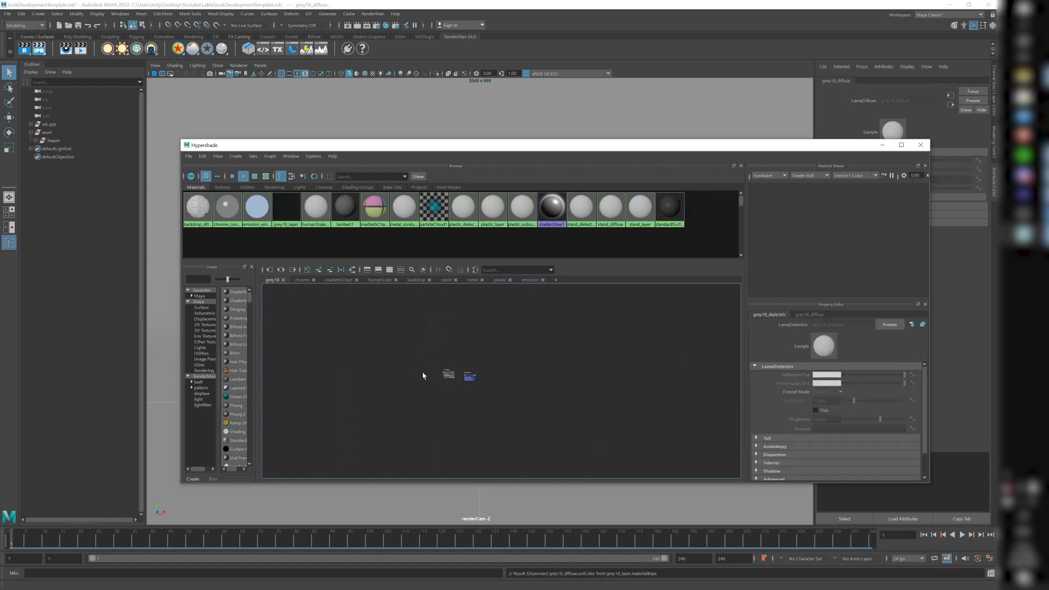
{"action": "key", "text": "f"}
{"action": "left_click", "coordinate": [505, 343]}
{"action": "middle_click_drag", "start_coordinate": [441, 334], "coordinate": [469, 359], "text": "alt"}
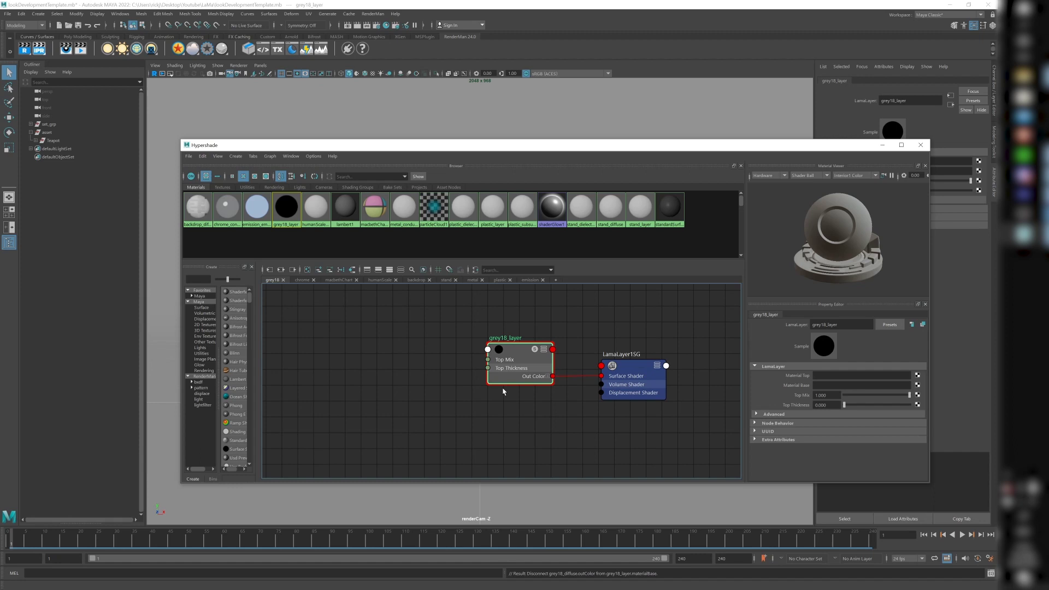
Add a LamaDielectric node to the grey18 graph beside grey18_layer.
{"action": "left_click", "coordinate": [389, 341]}
{"action": "key", "text": "Tab"}
{"action": "type", "text": "lama"}
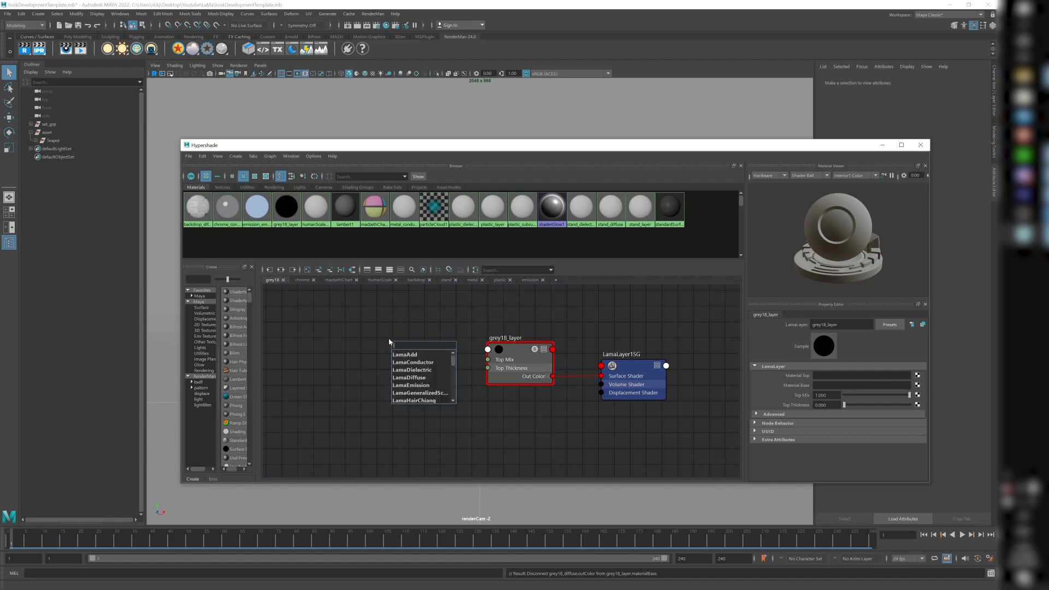
{"action": "key", "text": "Down"}
{"action": "key", "text": "Down"}
{"action": "key", "text": "Down"}
{"action": "key", "text": "Up"}
{"action": "key", "text": "Return"}
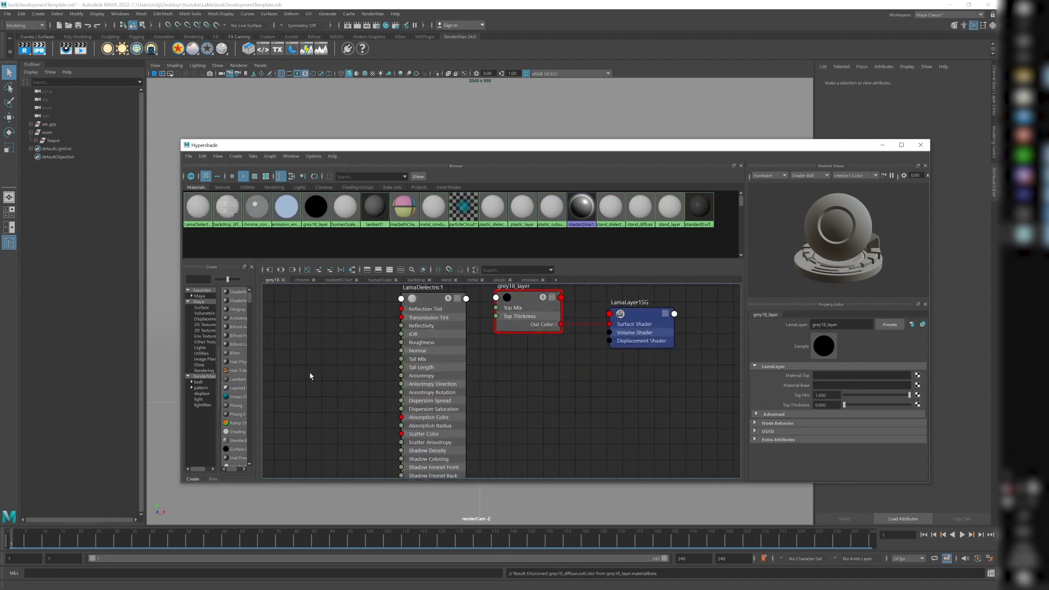
Add a LamaDiffuse node to the grey18 graph.
{"action": "key", "text": "Tab"}
{"action": "type", "text": "la"}
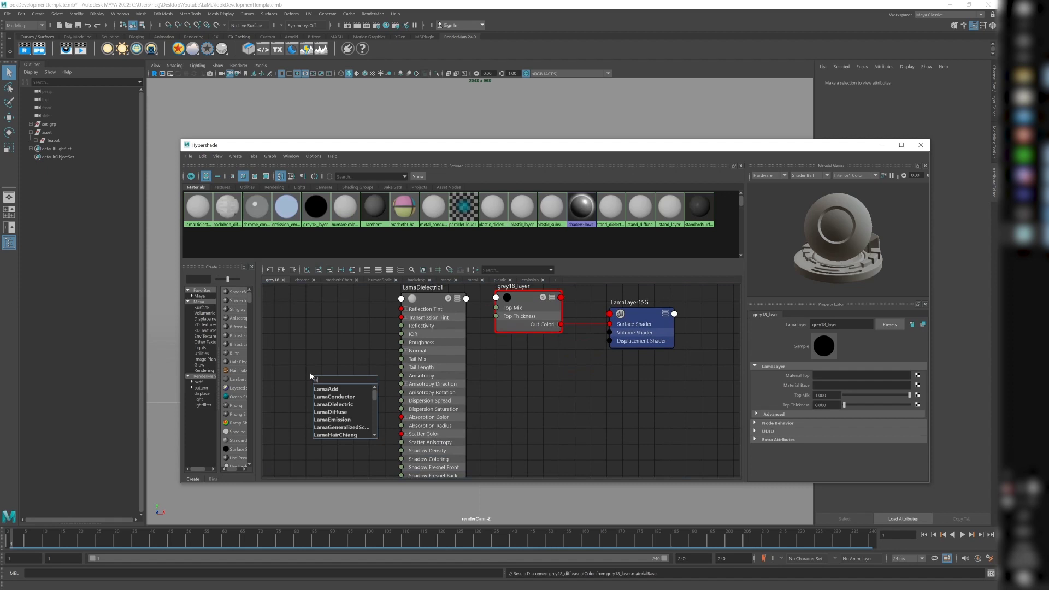
{"action": "key", "text": "Down"}
{"action": "key", "text": "Down"}
{"action": "key", "text": "Down"}
{"action": "key", "text": "Down"}
{"action": "key", "text": "Return"}
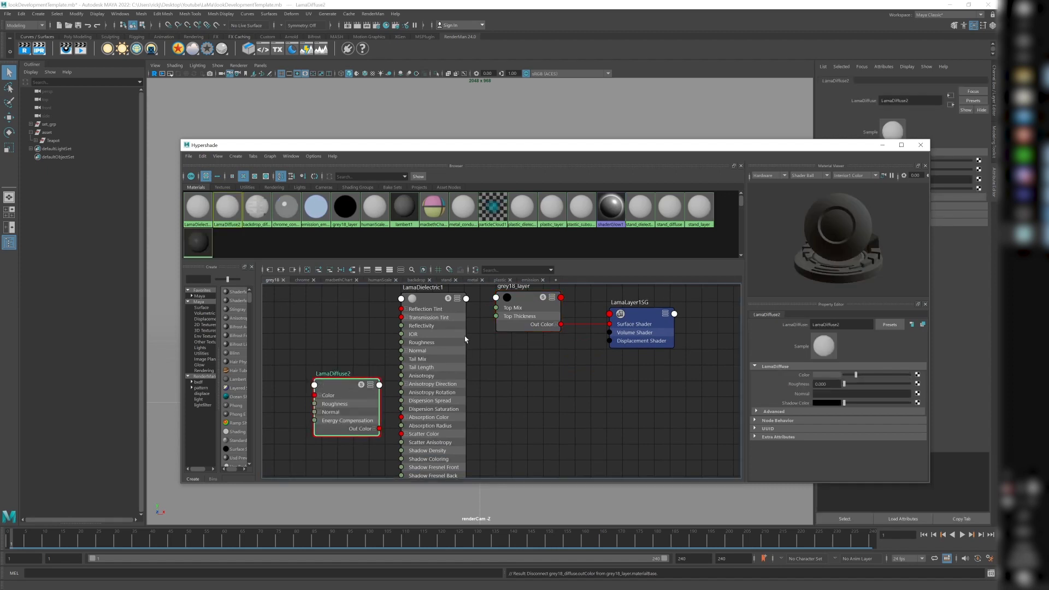
Space the new diffuse and dielectric nodes apart so both are clear of grey18_layer.
{"action": "left_click", "coordinate": [823, 375]}
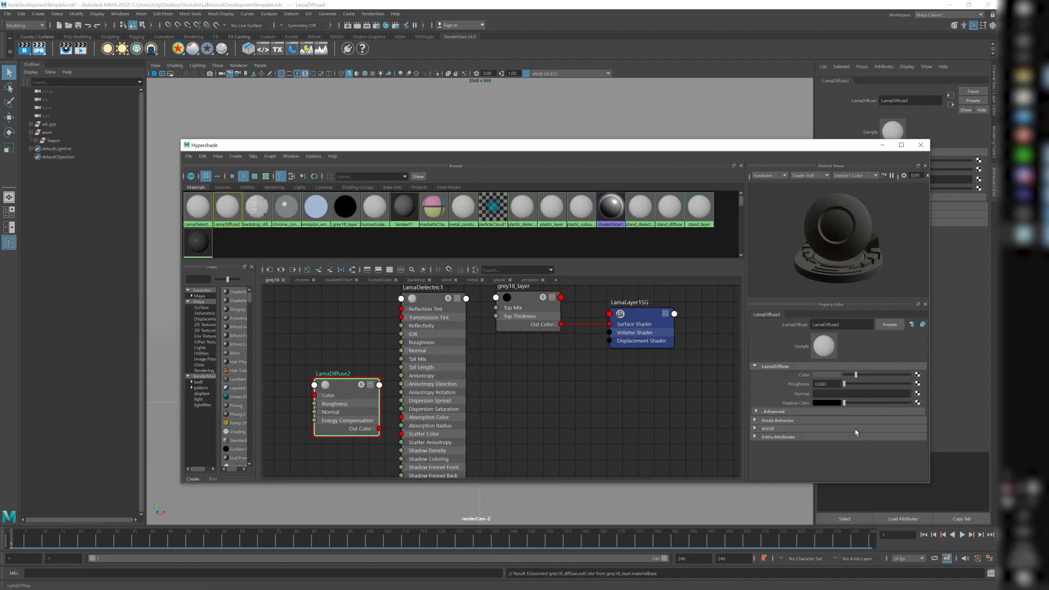
{"action": "left_click", "coordinate": [814, 376]}
{"action": "middle_click_drag", "start_coordinate": [351, 345], "coordinate": [345, 346], "text": "alt"}
{"action": "left_click_drag", "start_coordinate": [345, 390], "coordinate": [511, 410]}
{"action": "left_click_drag", "start_coordinate": [432, 301], "coordinate": [299, 300]}
{"action": "middle_click_drag", "start_coordinate": [454, 351], "coordinate": [485, 374], "text": "alt"}
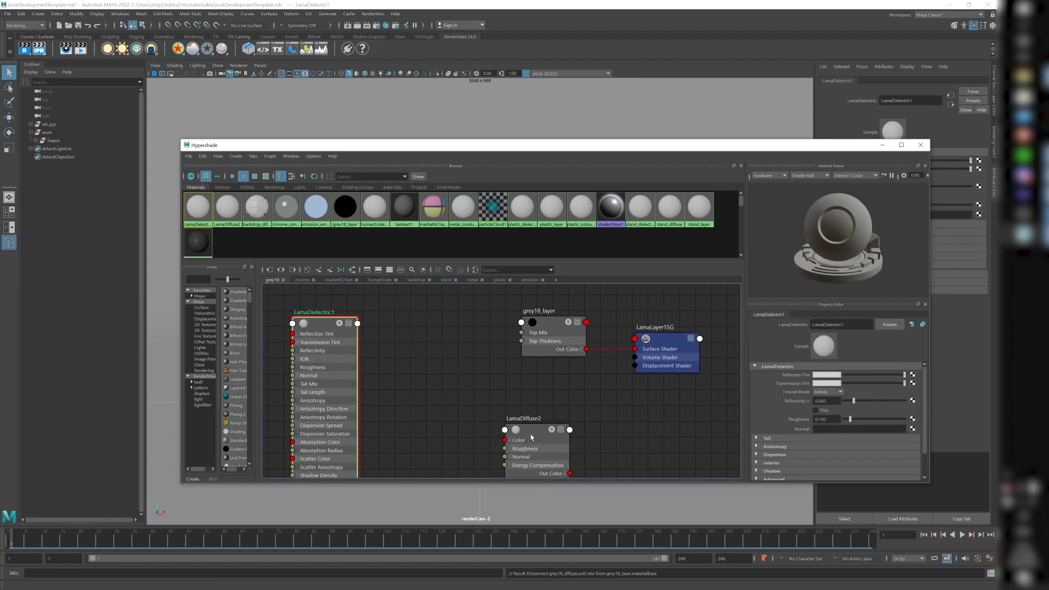
Place the new diffuse node beside grey18_layer and connect its Out Color to the layer's Material Base.
{"action": "left_click_drag", "start_coordinate": [535, 433], "coordinate": [440, 358]}
{"action": "left_click_drag", "start_coordinate": [474, 399], "coordinate": [521, 323]}
{"action": "left_click", "coordinate": [532, 328]}
Start an interactive RenderMan render of the scene and choose an ACES image color space for the rendered image.
{"action": "left_click_drag", "start_coordinate": [495, 145], "coordinate": [491, 150]}
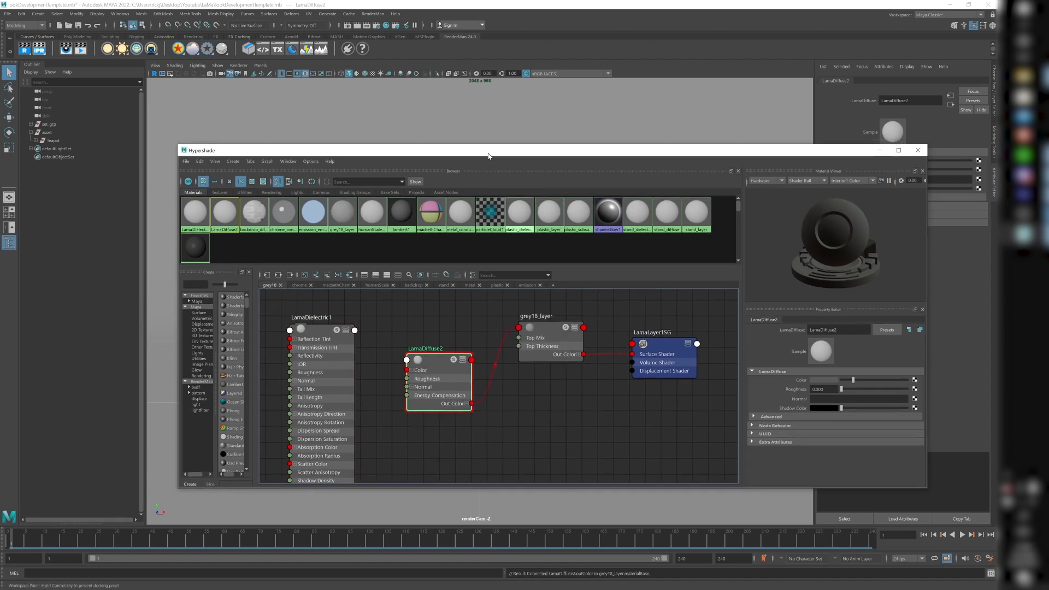
{"action": "left_click", "coordinate": [39, 48]}
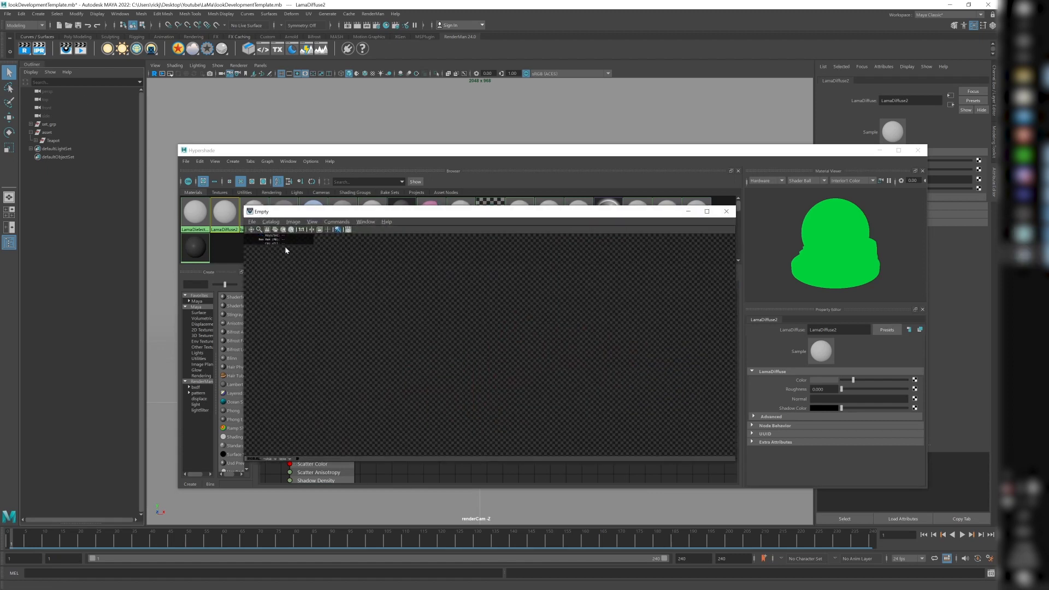
{"action": "left_click", "coordinate": [294, 222]}
{"action": "mouse_move", "coordinate": [280, 223]}
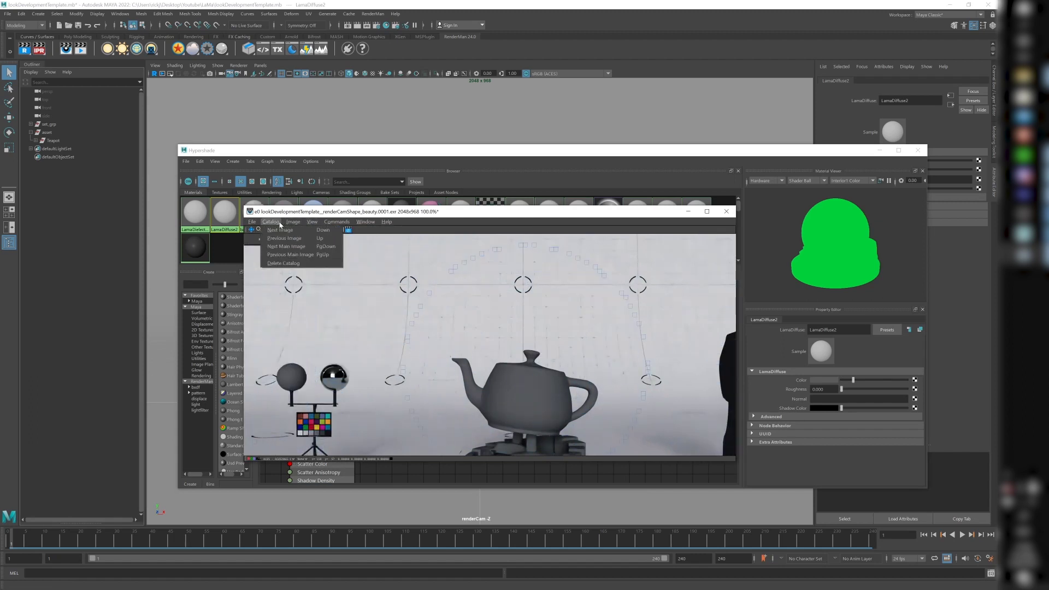
{"action": "mouse_move", "coordinate": [312, 222]}
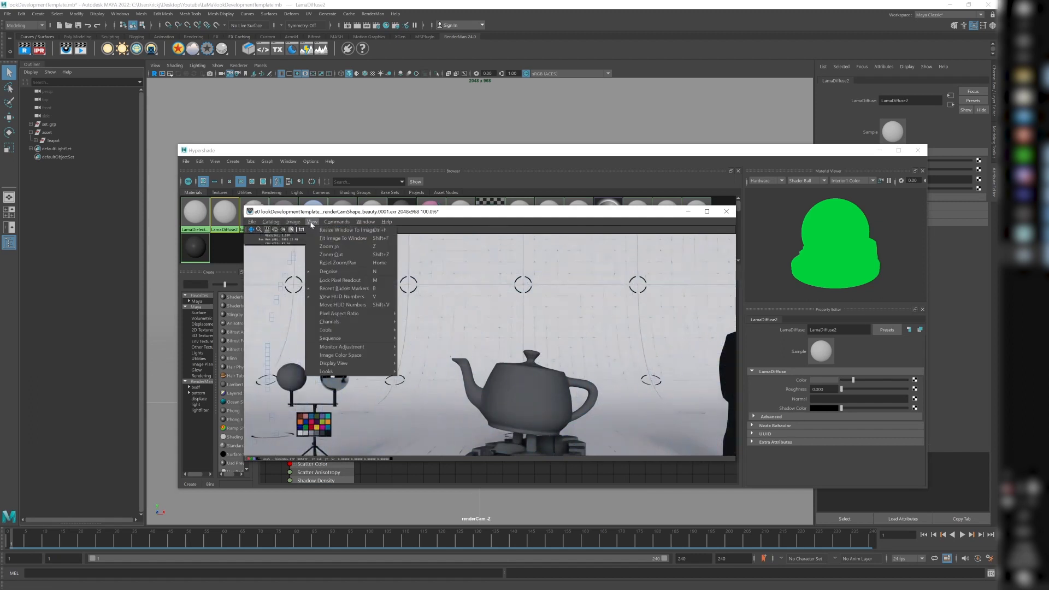
{"action": "mouse_move", "coordinate": [352, 347]}
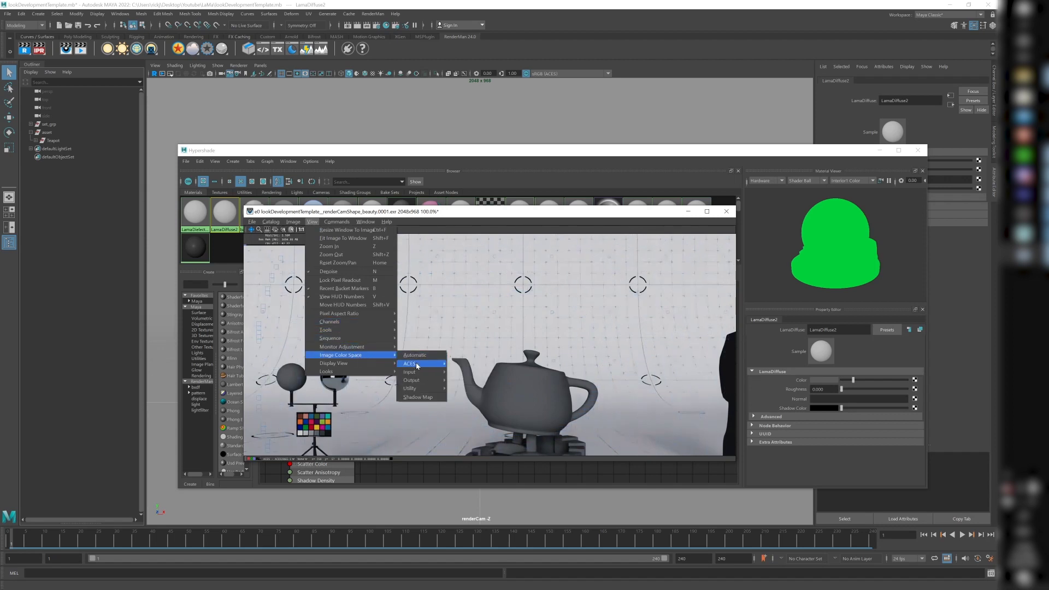
{"action": "mouse_move", "coordinate": [446, 365]}
{"action": "left_click", "coordinate": [470, 397]}
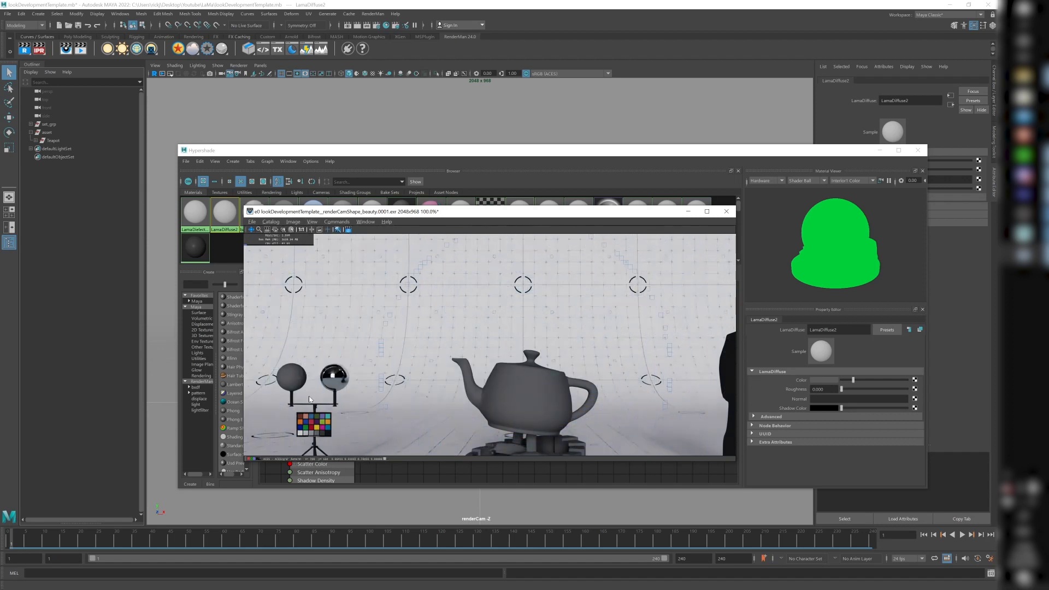
Examine the grey and chrome reference spheres up close in the render, and stop the interactive render.
{"action": "scroll", "coordinate": [297, 415], "scroll_direction": "up", "scroll_amount": 4}
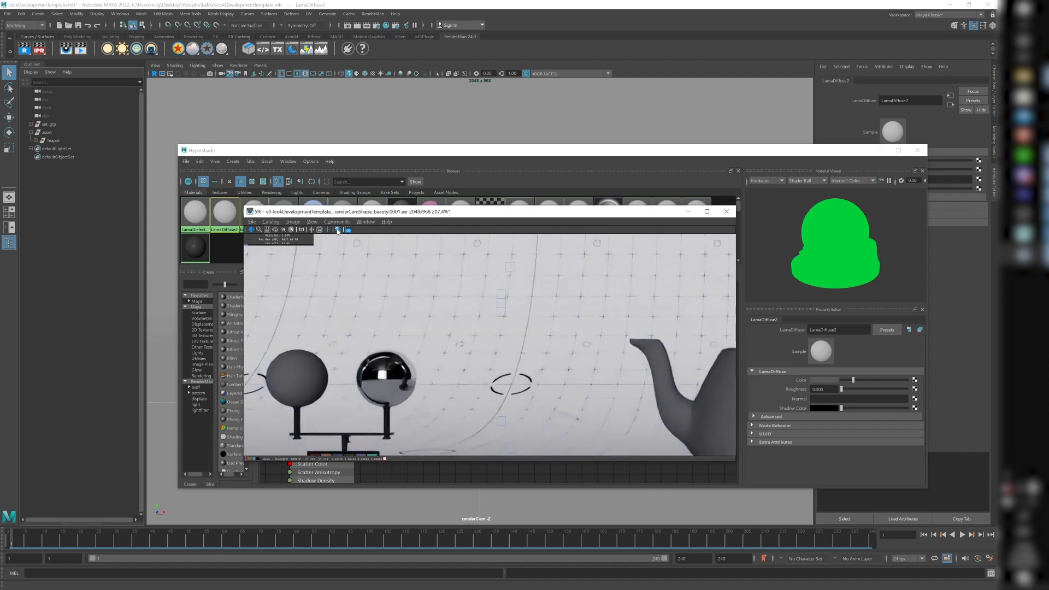
{"action": "left_click", "coordinate": [336, 230]}
{"action": "scroll", "coordinate": [293, 396], "scroll_direction": "up", "scroll_amount": 3}
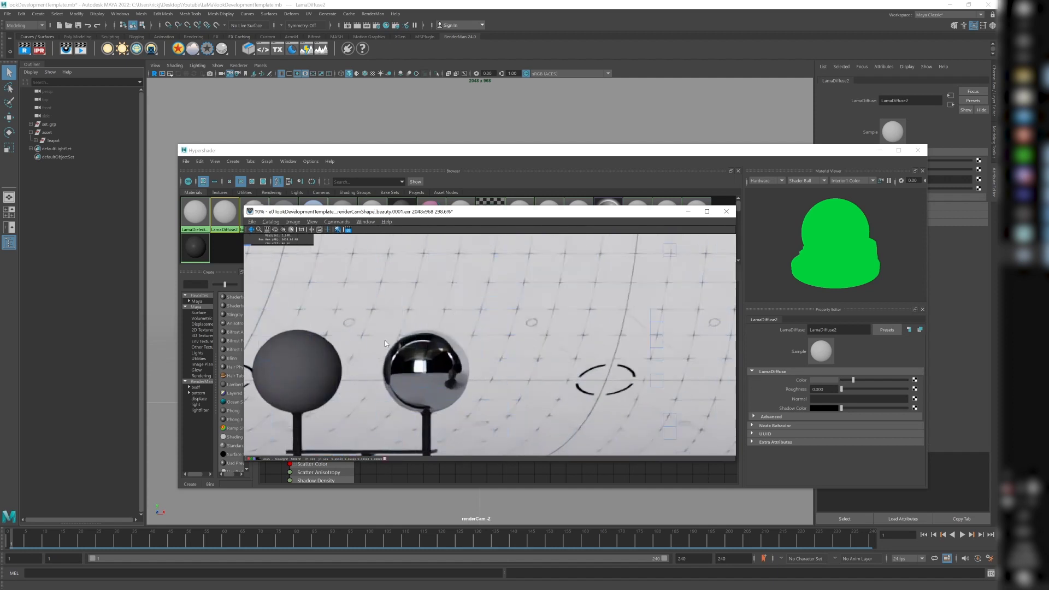
{"action": "left_click", "coordinate": [372, 155]}
{"action": "left_click_drag", "start_coordinate": [372, 155], "coordinate": [332, 112]}
{"action": "left_click_drag", "start_coordinate": [305, 212], "coordinate": [292, 273]}
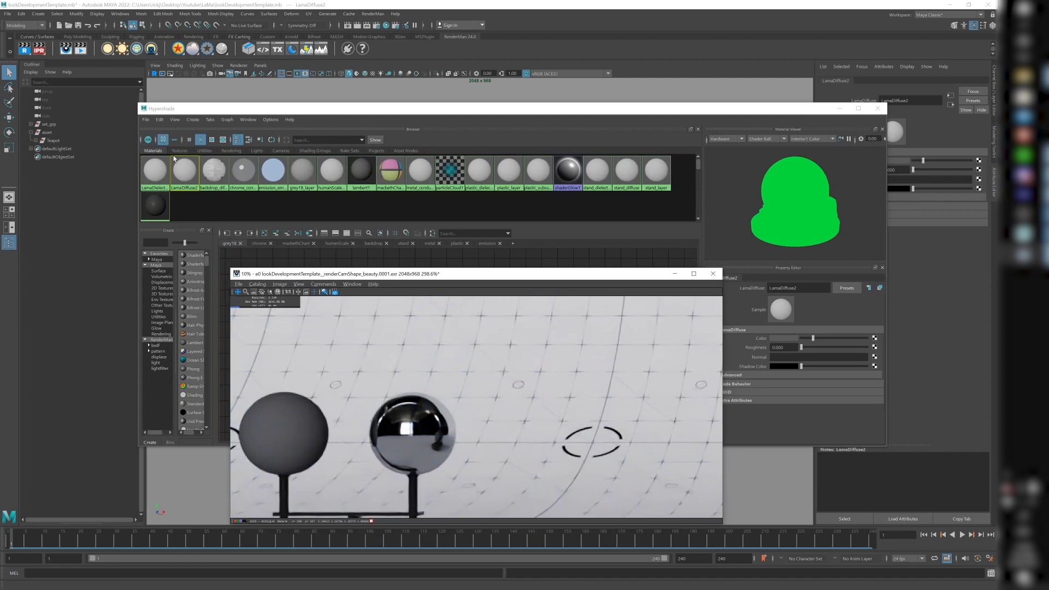
{"action": "left_click", "coordinate": [52, 64]}
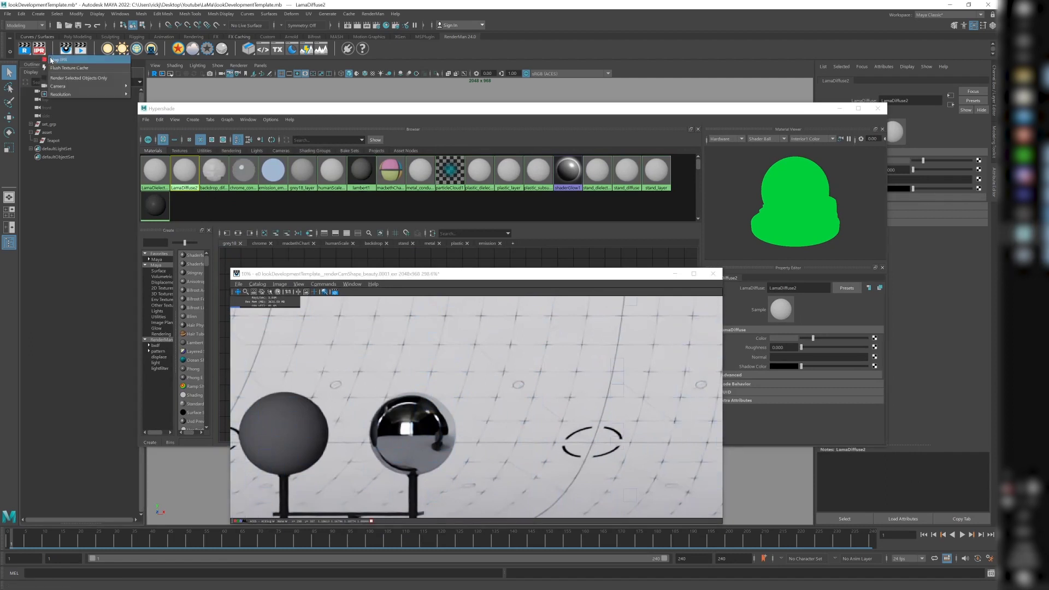
{"action": "left_click", "coordinate": [247, 112]}
{"action": "left_click_drag", "start_coordinate": [247, 112], "coordinate": [259, 103]}
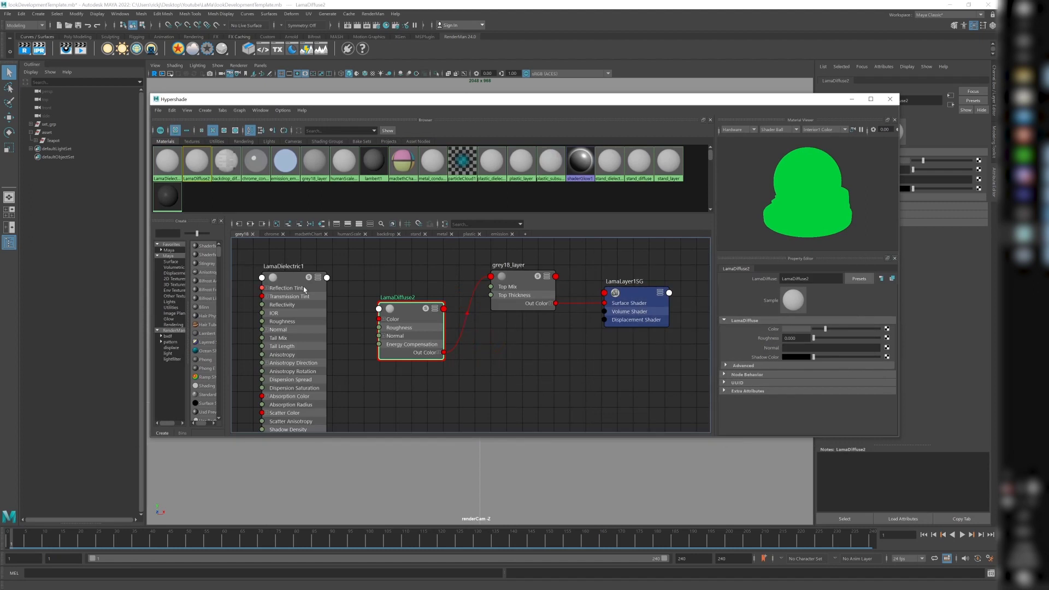
Stack the new dielectric node above the diffuse node, in front of grey18_layer.
{"action": "left_click", "coordinate": [326, 277]}
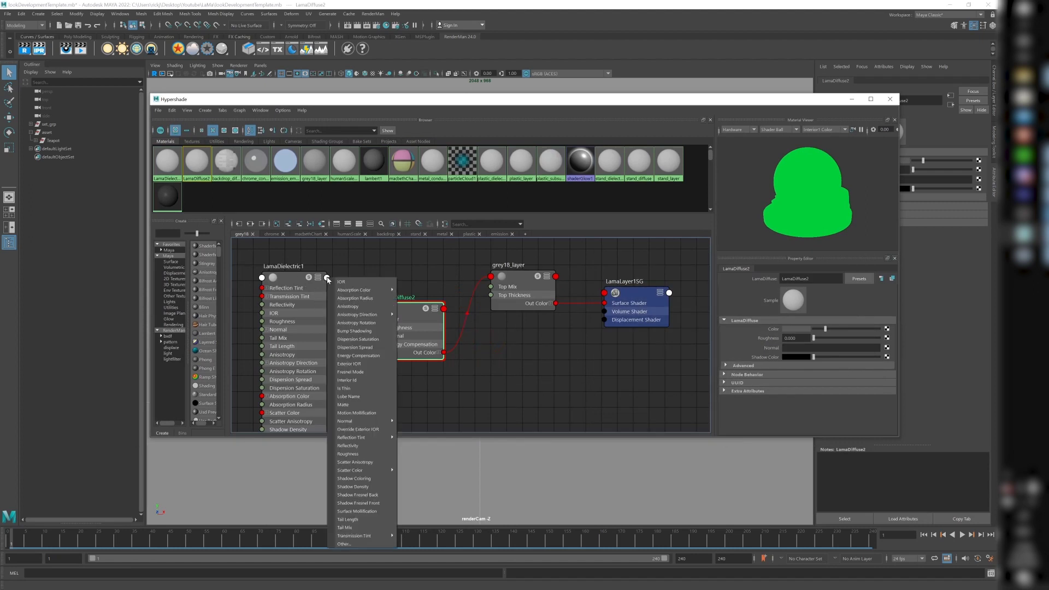
{"action": "left_click", "coordinate": [298, 281]}
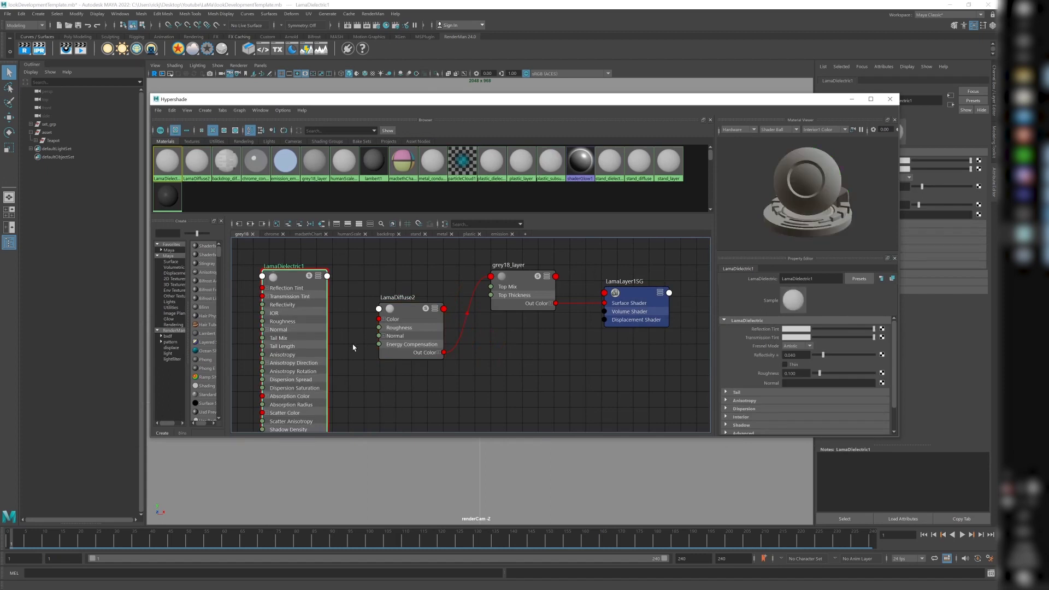
{"action": "scroll", "coordinate": [352, 345], "scroll_direction": "down", "scroll_amount": 4}
{"action": "left_click_drag", "start_coordinate": [328, 328], "coordinate": [368, 351]}
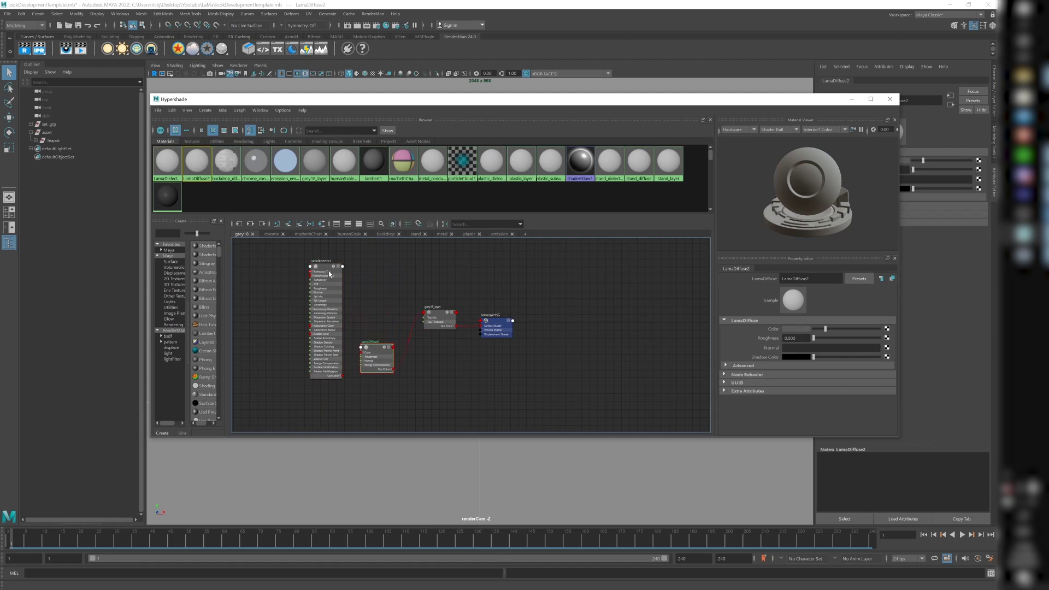
{"action": "left_click_drag", "start_coordinate": [326, 268], "coordinate": [355, 257]}
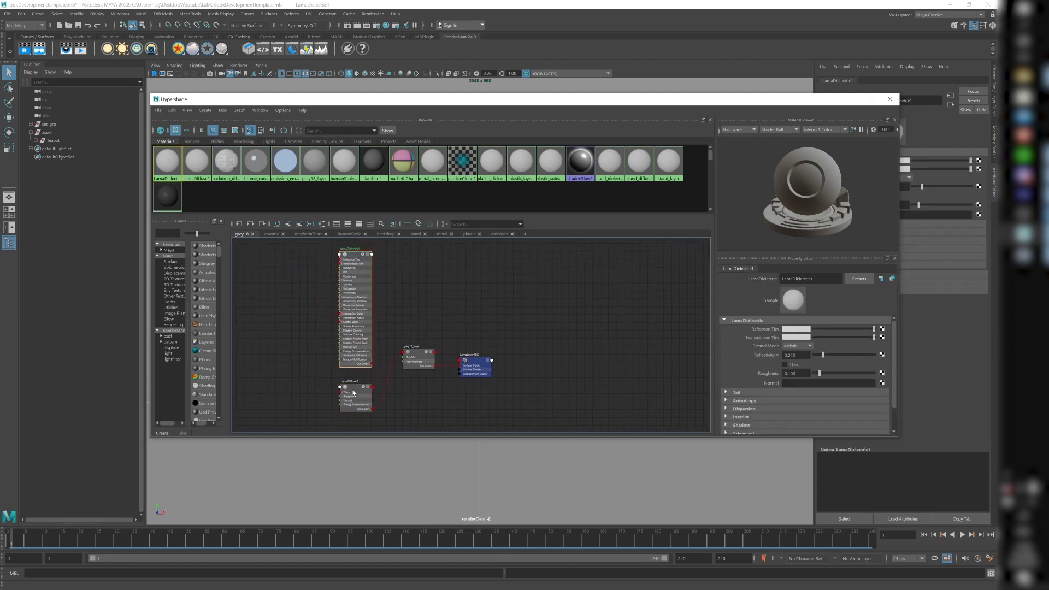
Connect the new dielectric node's Out Color to the Material Top of grey18_layer.
{"action": "scroll", "coordinate": [372, 376], "scroll_direction": "up", "scroll_amount": 5}
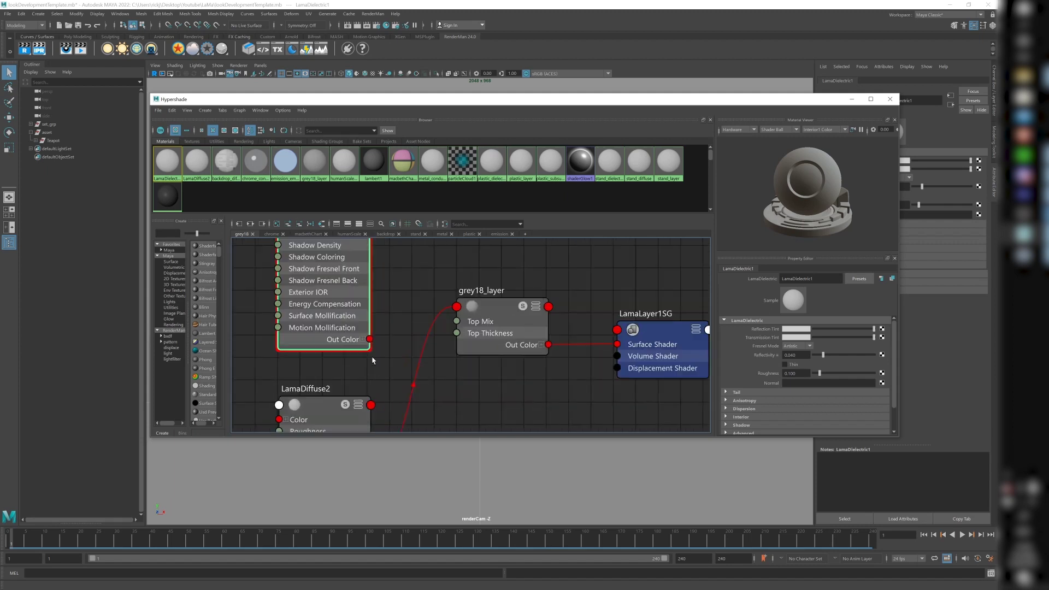
{"action": "left_click_drag", "start_coordinate": [370, 340], "coordinate": [457, 309]}
{"action": "left_click", "coordinate": [497, 306]}
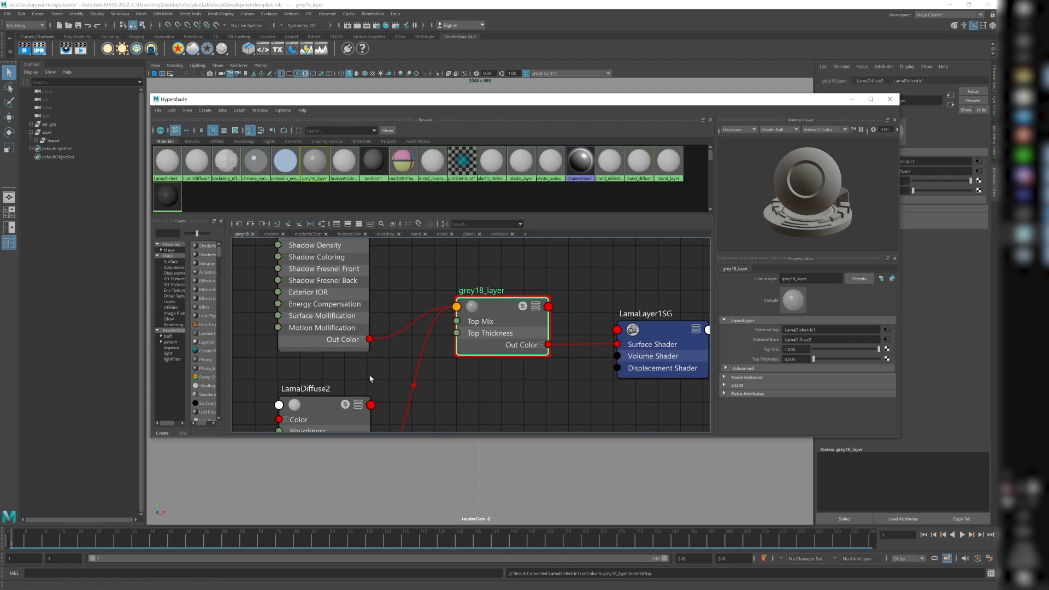
Rename the new diffuse node to grey18_LamaDiffuse.
{"action": "double_click", "coordinate": [305, 389]}
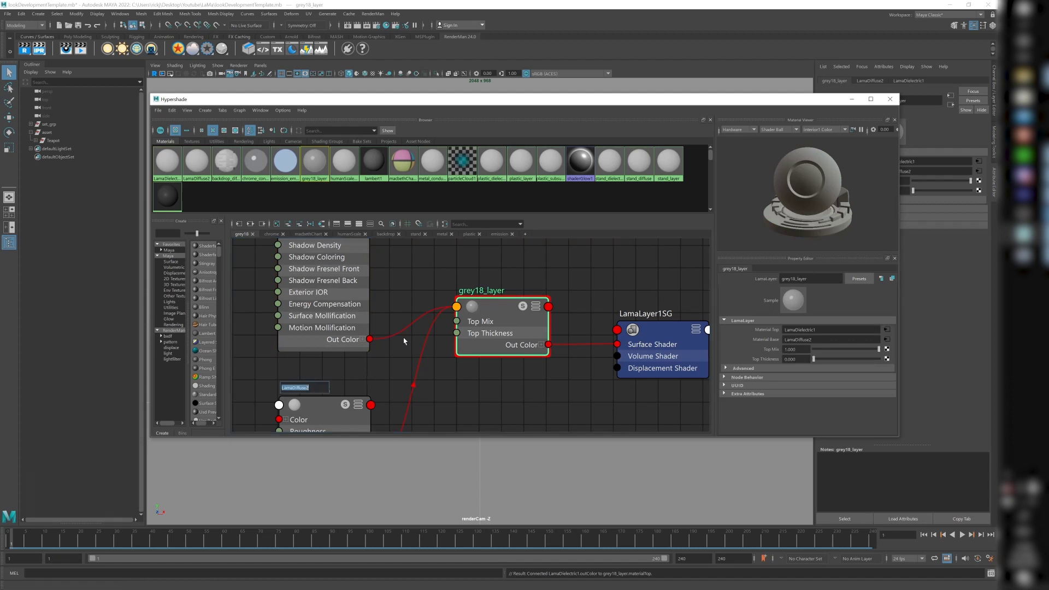
{"action": "type", "text": "Lama"}
{"action": "left_click", "coordinate": [369, 370]}
{"action": "scroll", "coordinate": [346, 359], "scroll_direction": "down", "scroll_amount": 2}
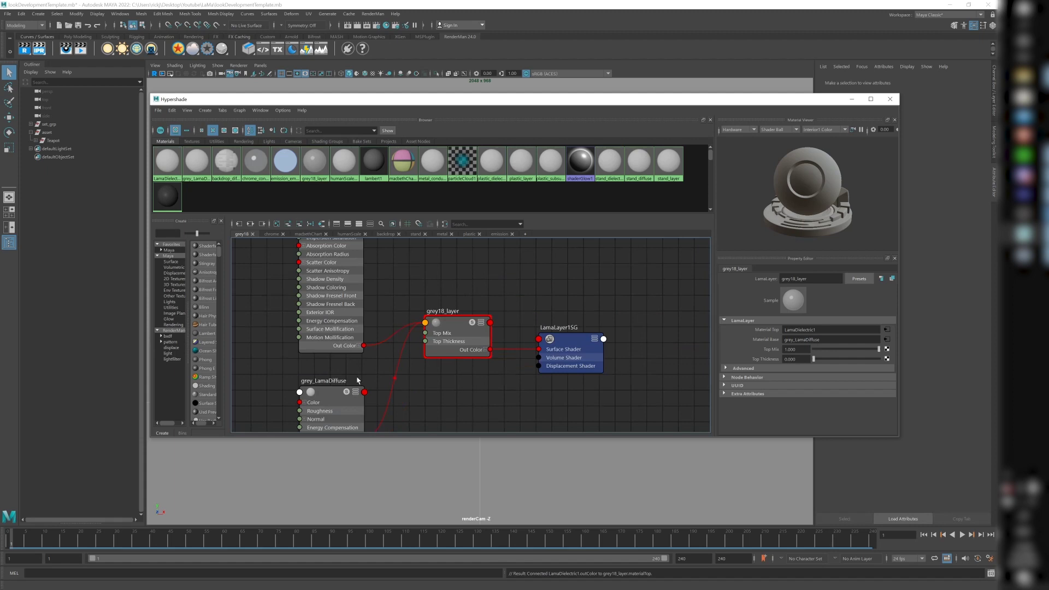
{"action": "double_click", "coordinate": [315, 382]}
{"action": "left_click", "coordinate": [303, 379]}
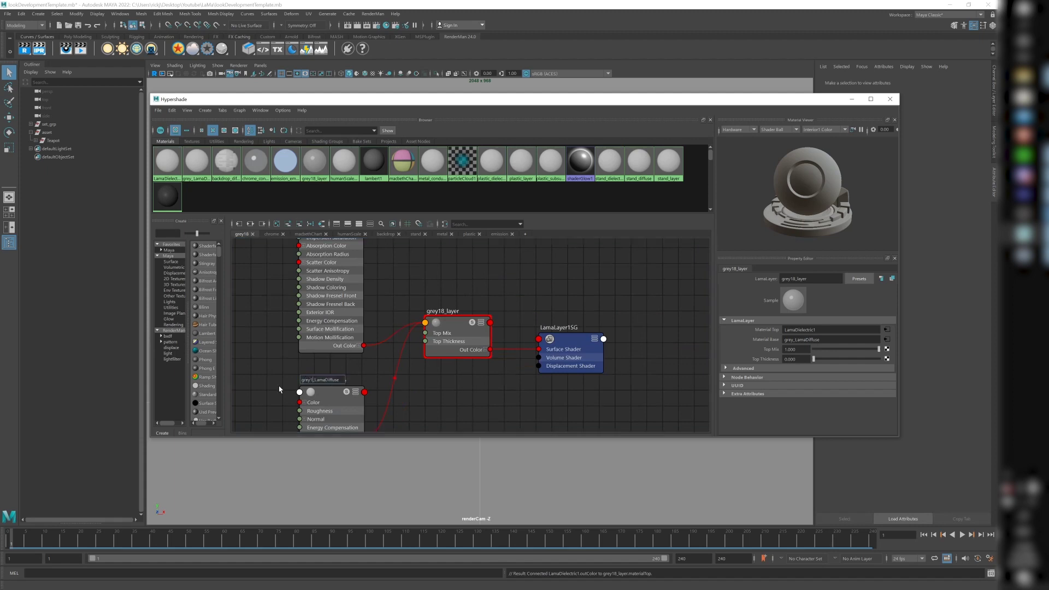
{"action": "type", "text": "18"}
{"action": "left_click", "coordinate": [278, 354]}
Rename the new dielectric node to grey18_LamaDielectric, and select grey18_layer to check its material inputs.
{"action": "middle_click_drag", "start_coordinate": [277, 319], "coordinate": [297, 459], "text": "alt"}
{"action": "double_click", "coordinate": [335, 255]}
{"action": "type", "text": "grey18_LamaDi"}
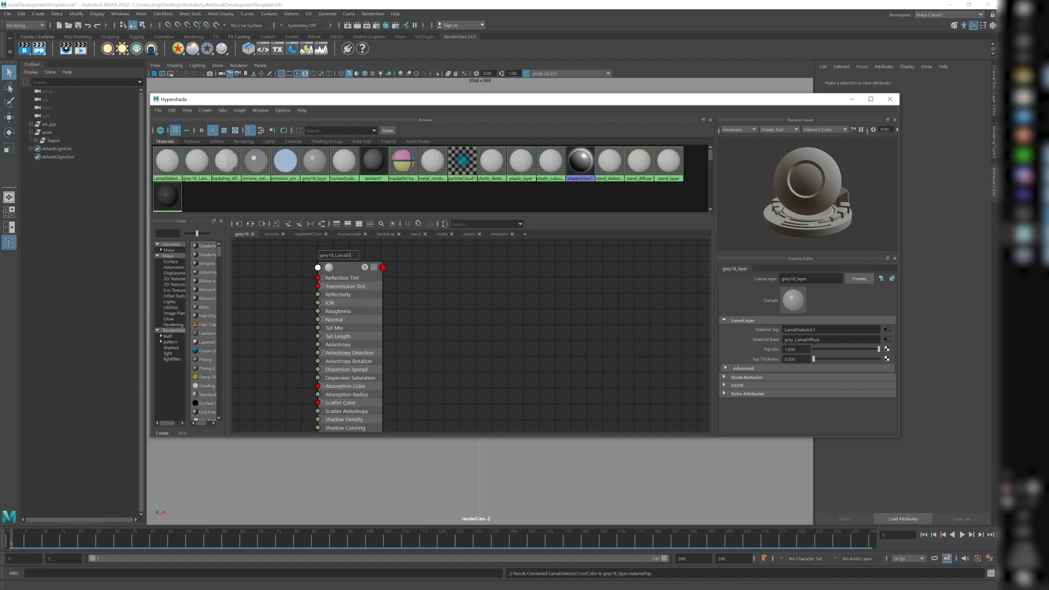
{"action": "type", "text": "electric"}
{"action": "key", "text": "Return"}
{"action": "middle_click_drag", "start_coordinate": [465, 362], "coordinate": [490, 409]}
{"action": "middle_click_drag", "start_coordinate": [488, 370], "coordinate": [467, 274]}
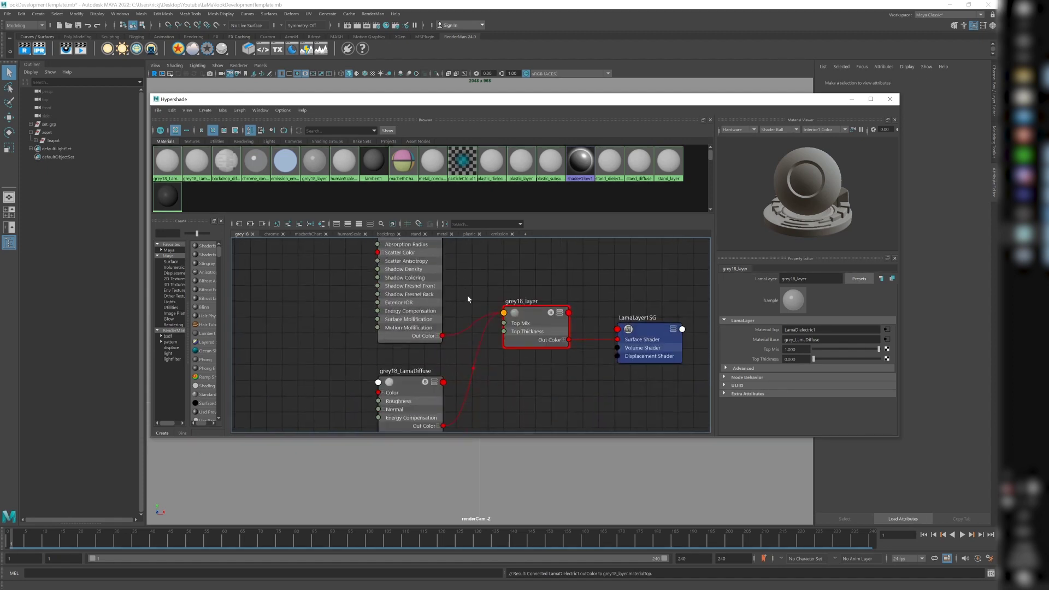
{"action": "left_click", "coordinate": [540, 312]}
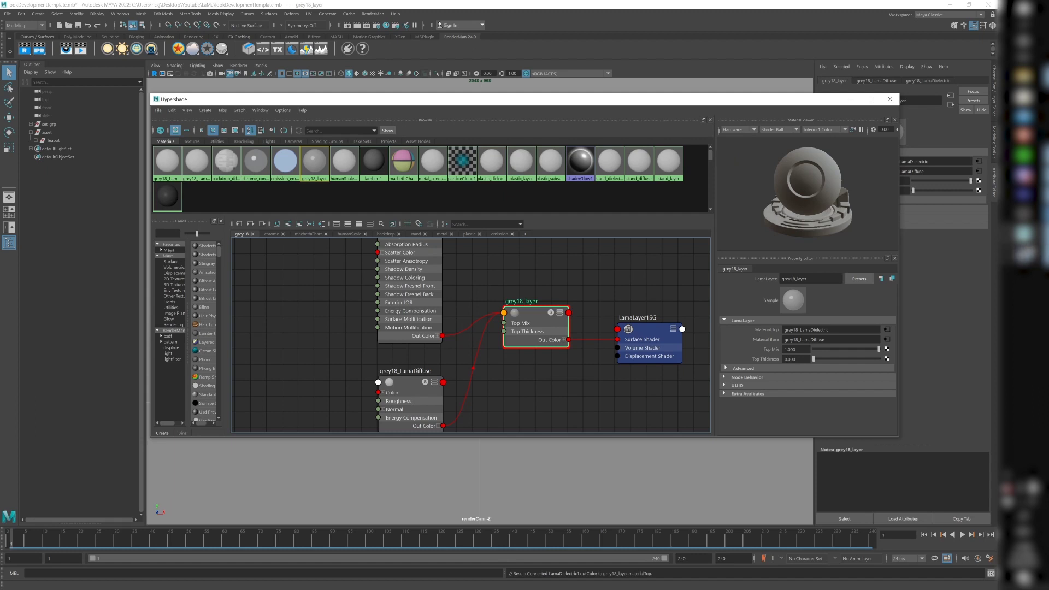
Start an interactive RenderMan render of the scene and frame the grey and chrome reference spheres in it.
{"action": "left_click", "coordinate": [39, 50]}
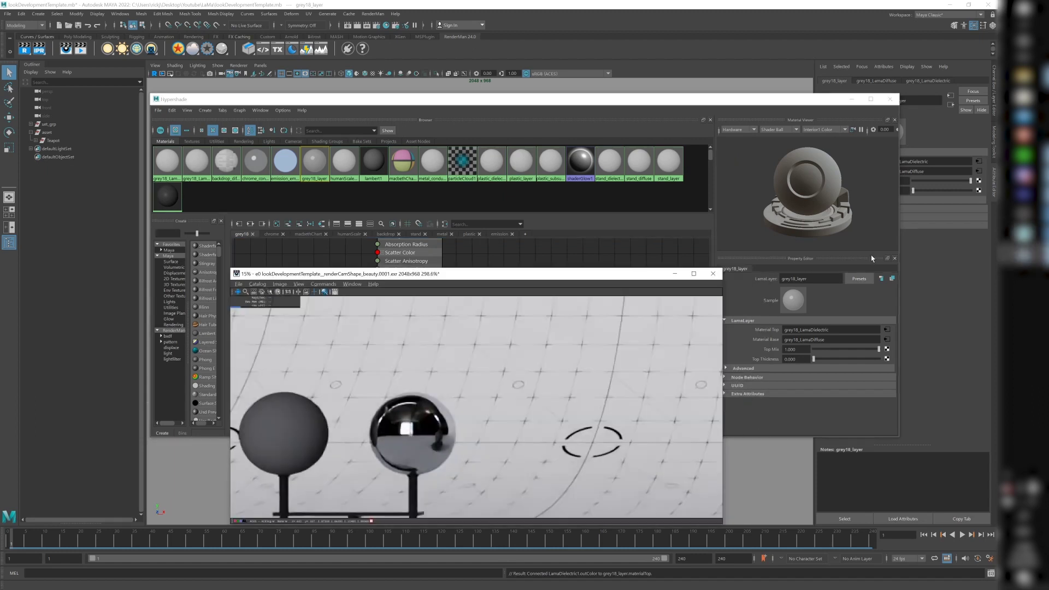
{"action": "right_click", "coordinate": [43, 54]}
{"action": "left_click", "coordinate": [35, 47]}
{"action": "left_click", "coordinate": [35, 47]}
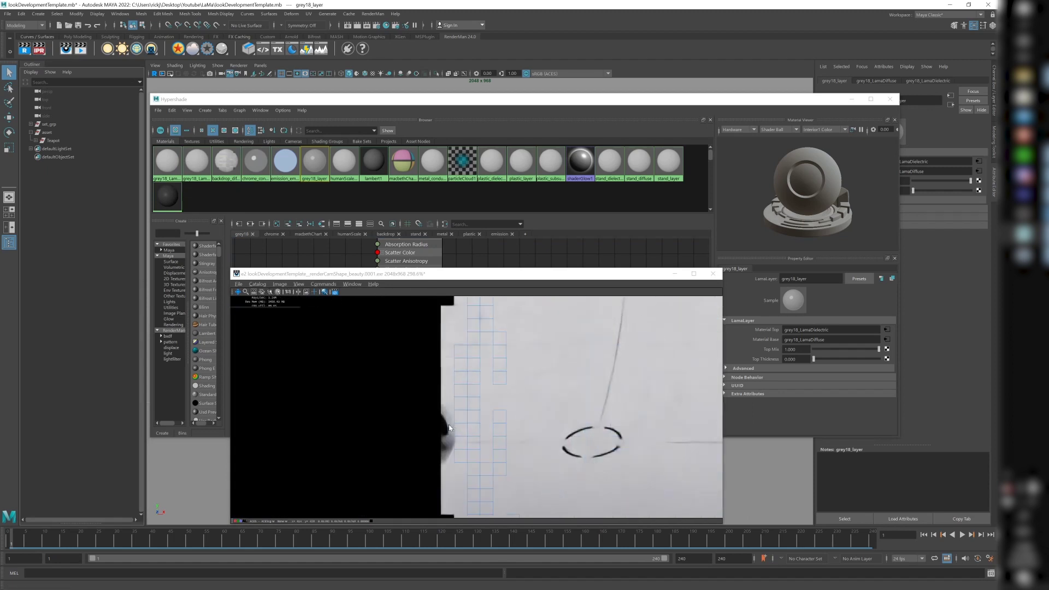
{"action": "scroll", "coordinate": [448, 426], "scroll_direction": "down", "scroll_amount": 1}
{"action": "scroll", "coordinate": [447, 299], "scroll_direction": "up", "scroll_amount": 1}
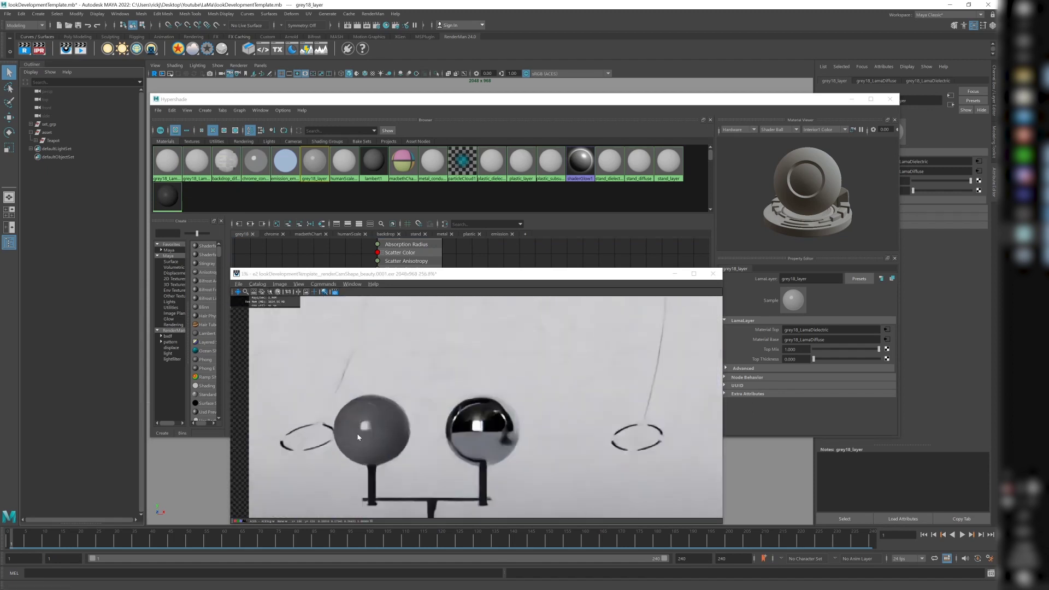
{"action": "left_click_drag", "start_coordinate": [435, 274], "coordinate": [275, 253]}
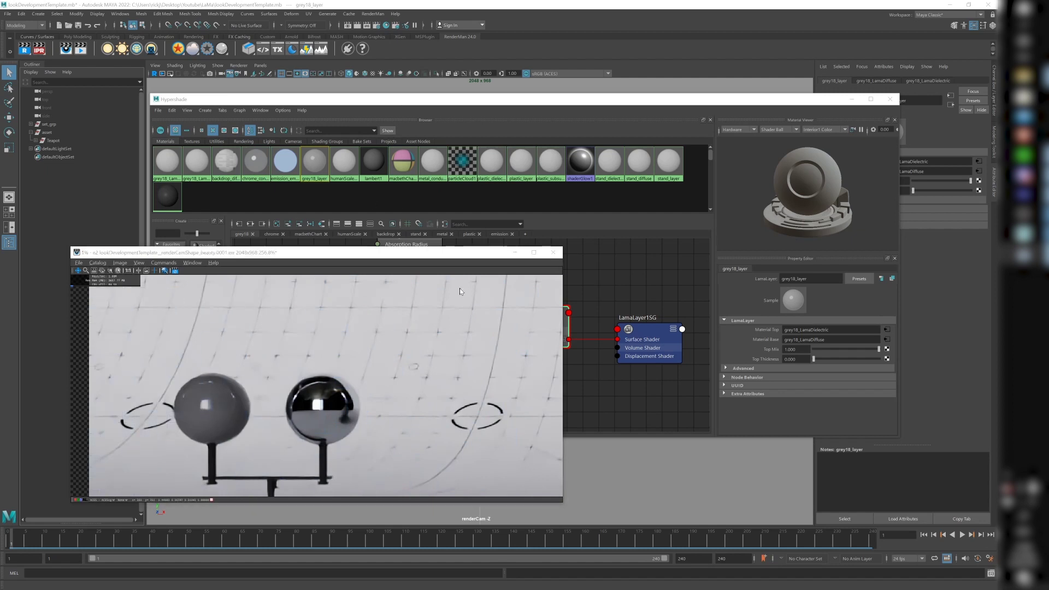
Arrange the render beside the shader graph and set the roughness of grey18_LamaDielectric to 0.6.
{"action": "left_click_drag", "start_coordinate": [572, 96], "coordinate": [633, 63]}
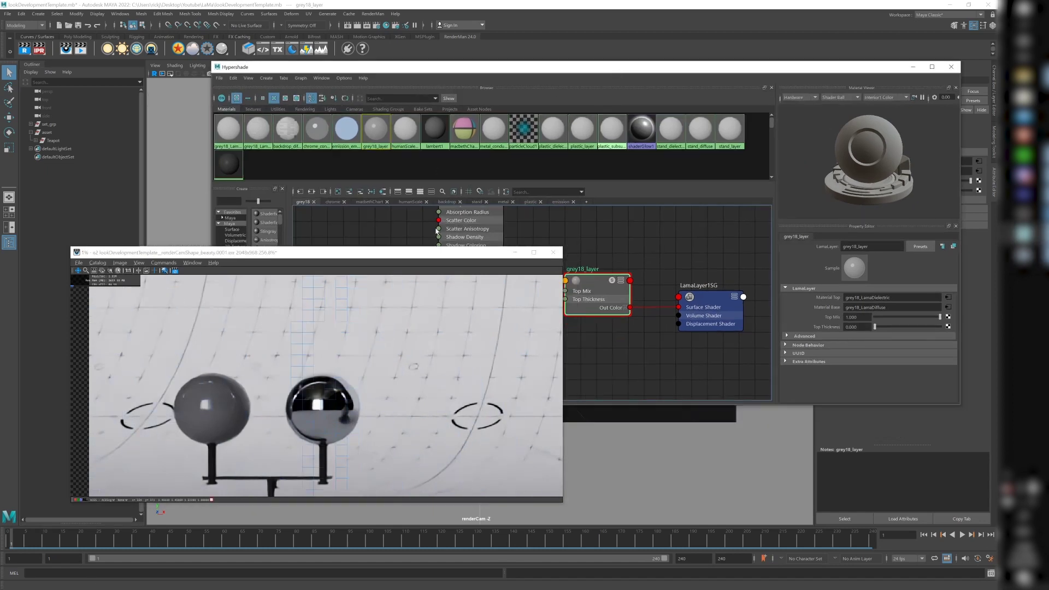
{"action": "left_click_drag", "start_coordinate": [404, 251], "coordinate": [318, 359]}
{"action": "middle_click_drag", "start_coordinate": [402, 284], "coordinate": [397, 337], "text": "alt"}
{"action": "mouse_move", "coordinate": [400, 260]}
{"action": "middle_mouse_down", "text": "alt"}
{"action": "mouse_move", "coordinate": [400, 330]}
{"action": "mouse_move", "coordinate": [397, 299]}
{"action": "middle_mouse_up", "text": "alt"}
{"action": "left_click", "coordinate": [441, 262]}
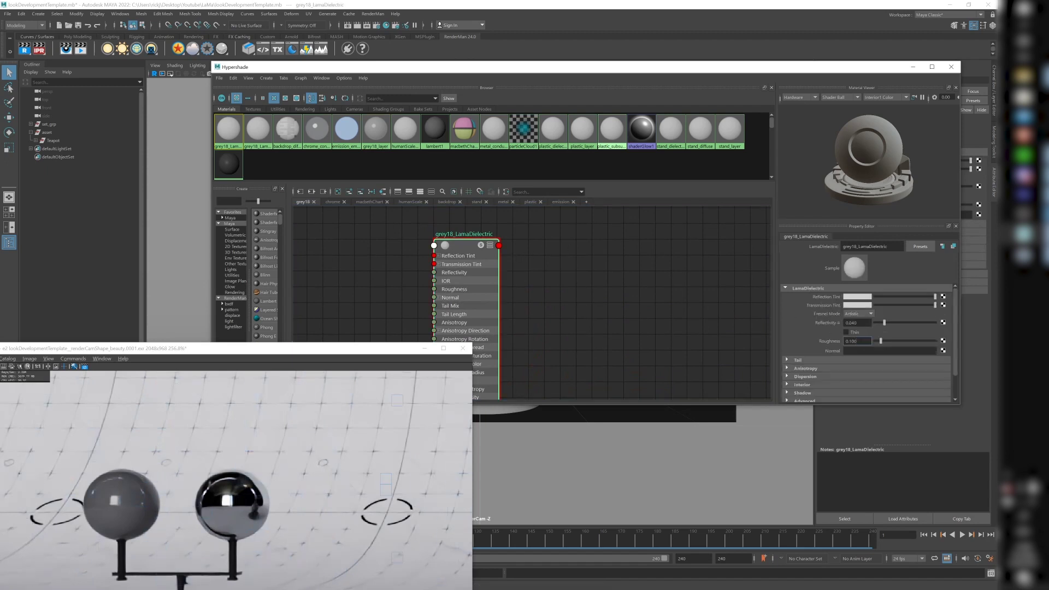
{"action": "double_click", "coordinate": [856, 341]}
{"action": "type", "text": "0.6"}
{"action": "key", "text": "Return"}
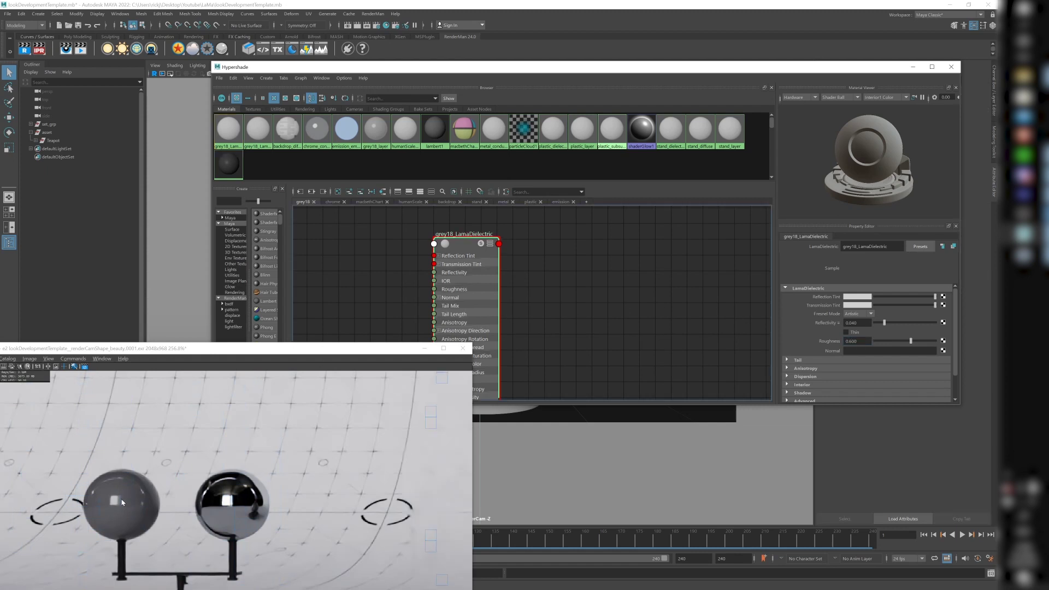
Check the grey sphere in the updated render, stop the interactive render and minimize its window.
{"action": "left_click_drag", "start_coordinate": [174, 353], "coordinate": [261, 306]}
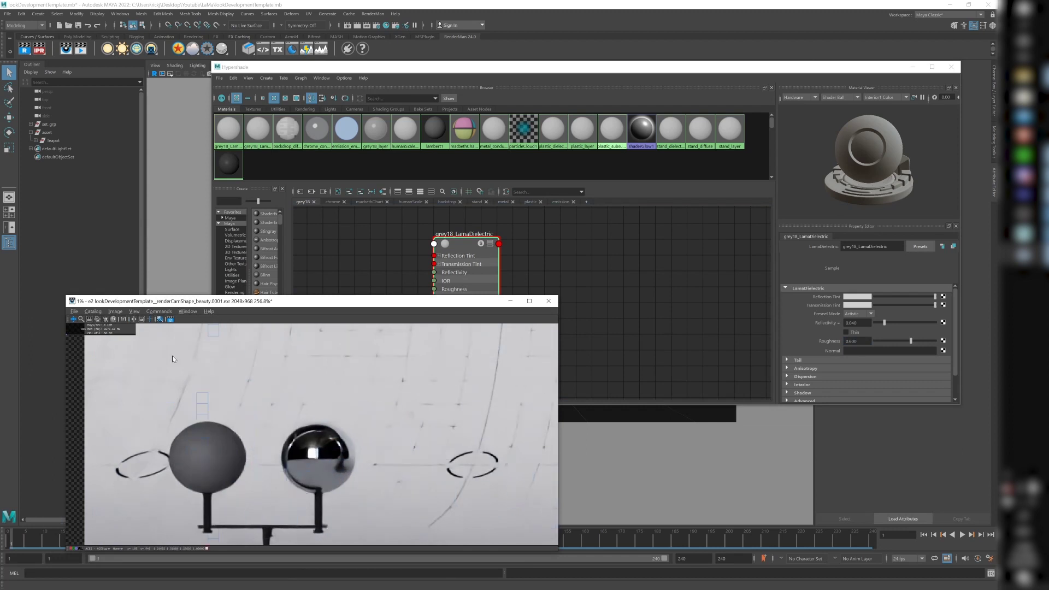
{"action": "left_click", "coordinate": [159, 319]}
{"action": "left_click", "coordinate": [40, 49]}
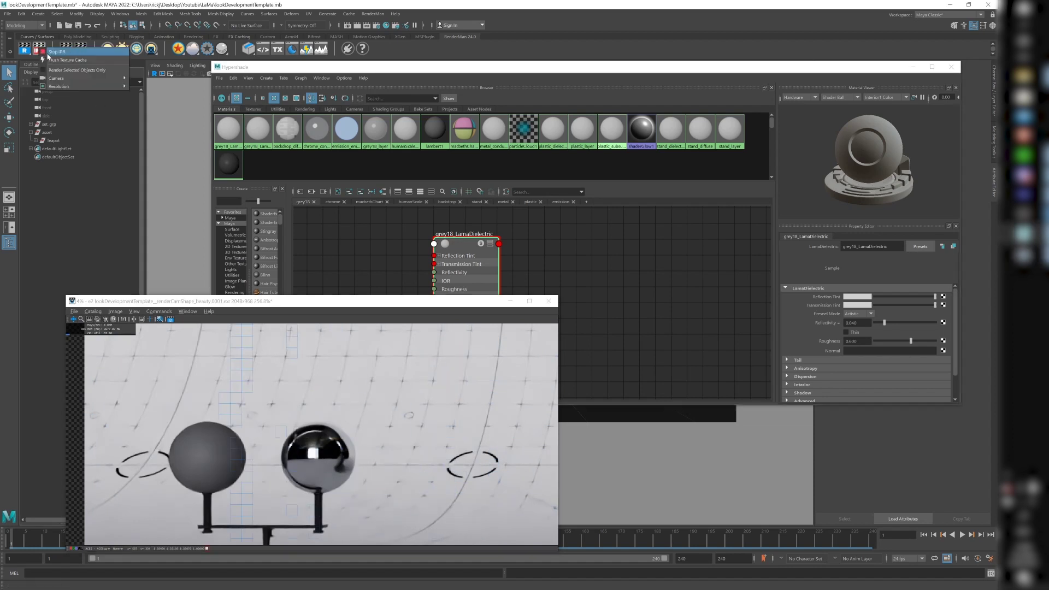
{"action": "left_click", "coordinate": [510, 300]}
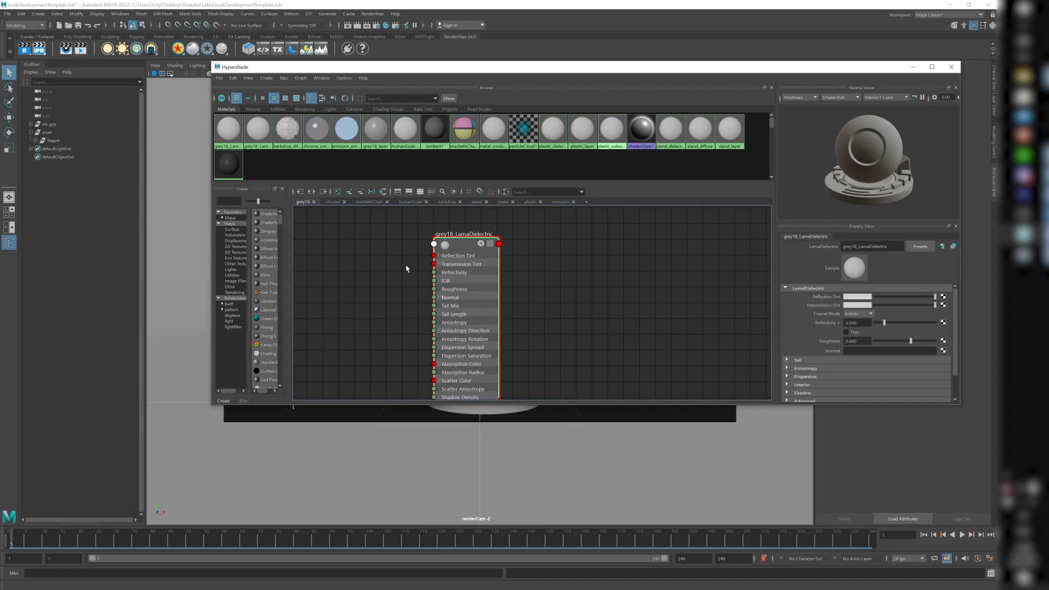
Open the chrome shader network and select chrome_conductor to inspect its attributes.
{"action": "left_click", "coordinate": [334, 202]}
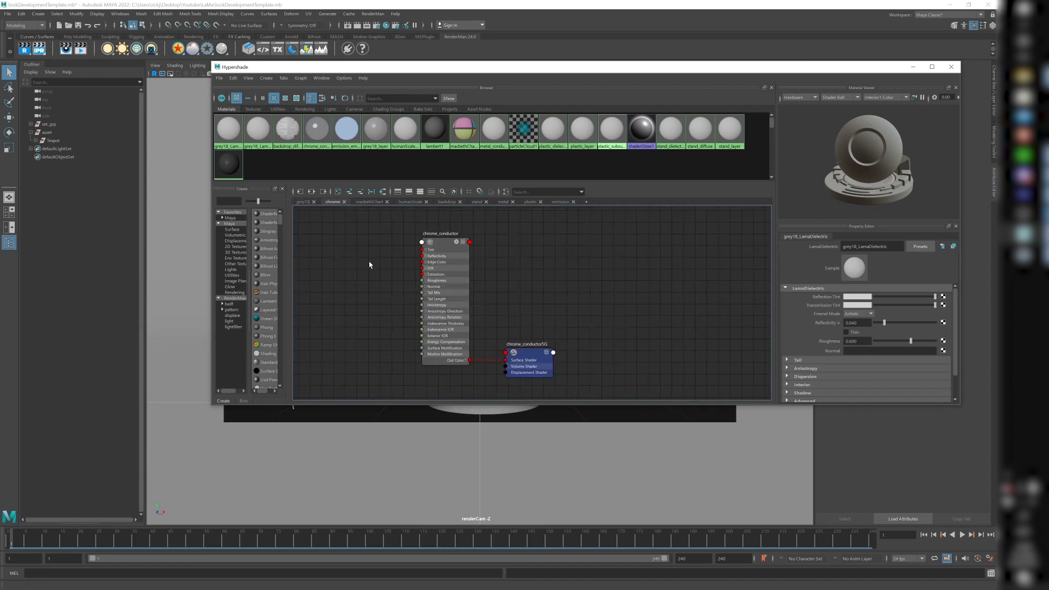
{"action": "left_click", "coordinate": [431, 247]}
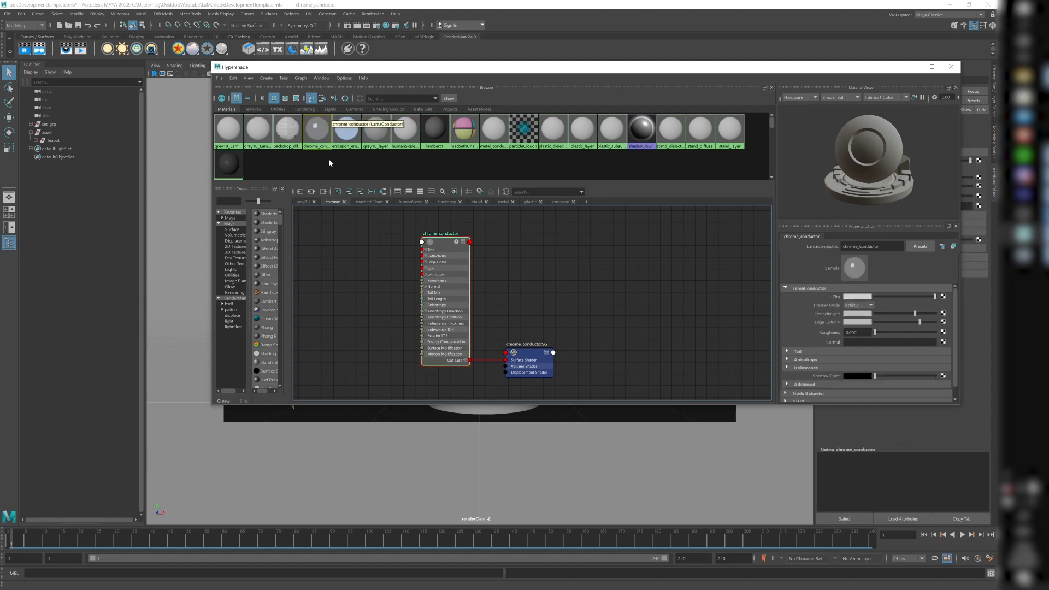
Create a conductor node beside the chrome network to view its default settings, and delete it.
{"action": "key", "text": "Tab"}
{"action": "type", "text": "conductor"}
{"action": "key", "text": "Return"}
{"action": "left_click_drag", "start_coordinate": [560, 276], "coordinate": [611, 233]}
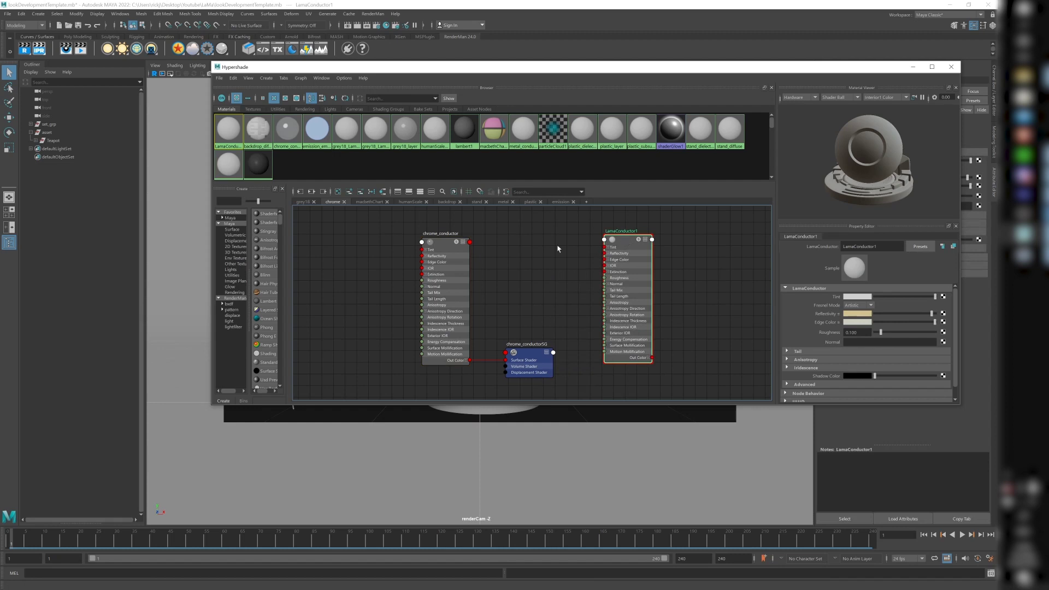
{"action": "key", "text": "Delete"}
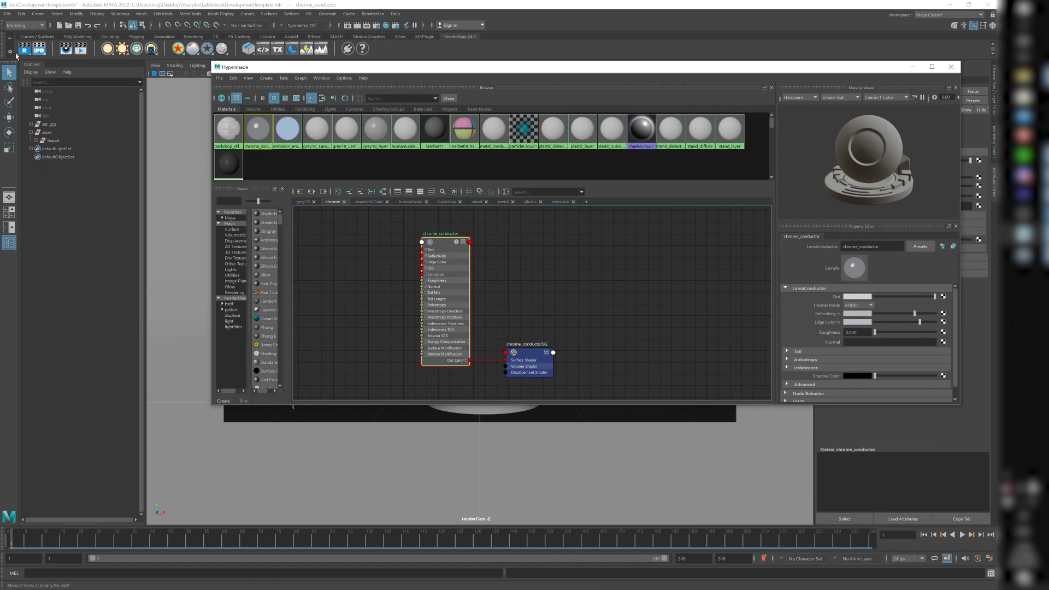
Restart the interactive render and test chrome_conductor with a green Edge Color and a magenta Reflectivity.
{"action": "left_click", "coordinate": [38, 50]}
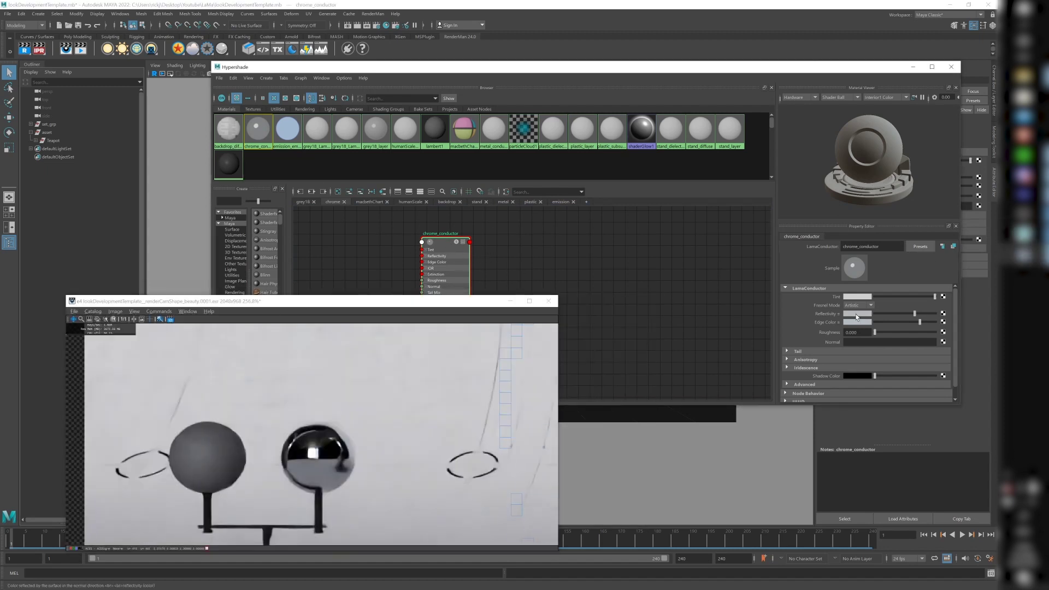
{"action": "left_click", "coordinate": [754, 323]}
{"action": "left_click", "coordinate": [856, 313]}
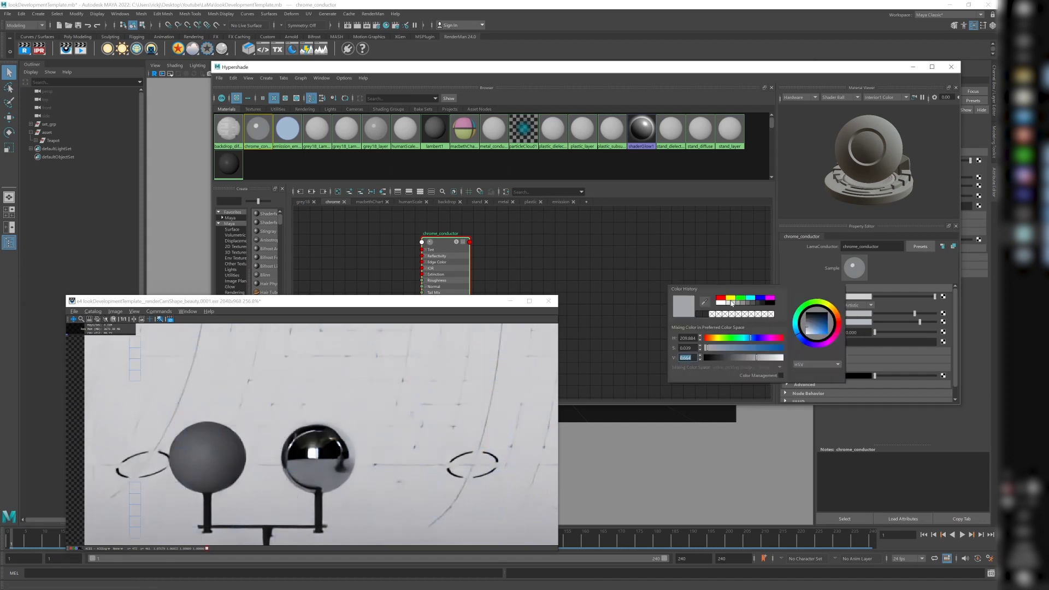
{"action": "left_click", "coordinate": [854, 323]}
{"action": "left_click", "coordinate": [839, 299]}
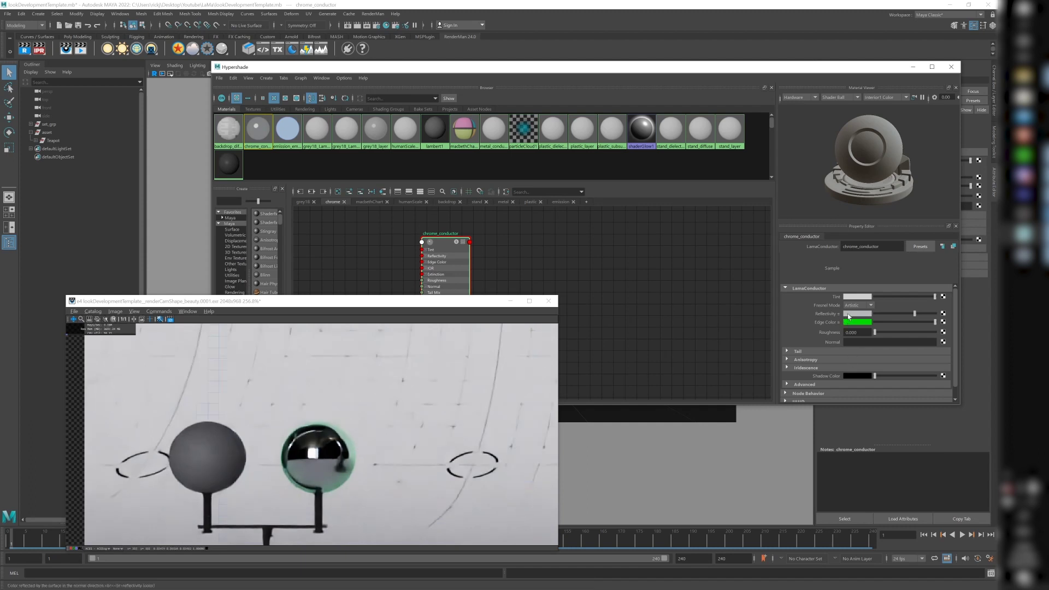
{"action": "left_click", "coordinate": [853, 296]}
{"action": "left_click", "coordinate": [864, 294]}
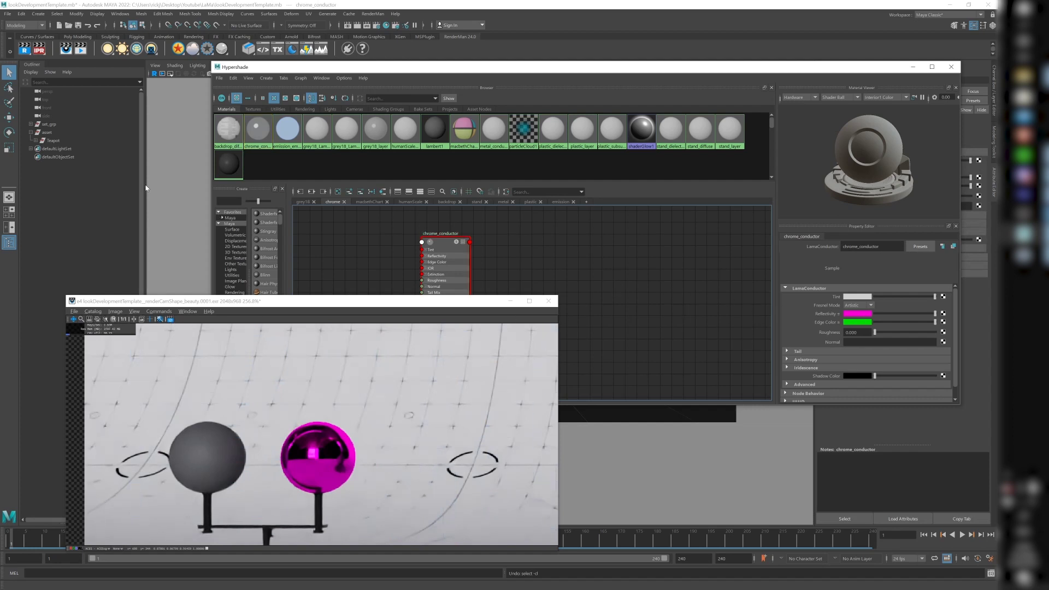
Stop the interactive render and undo the test color changes on chrome_conductor.
{"action": "right_click", "coordinate": [39, 49]}
{"action": "left_click", "coordinate": [52, 54]}
{"action": "key", "text": "ctrl+z"}
{"action": "key", "text": "ctrl+z"}
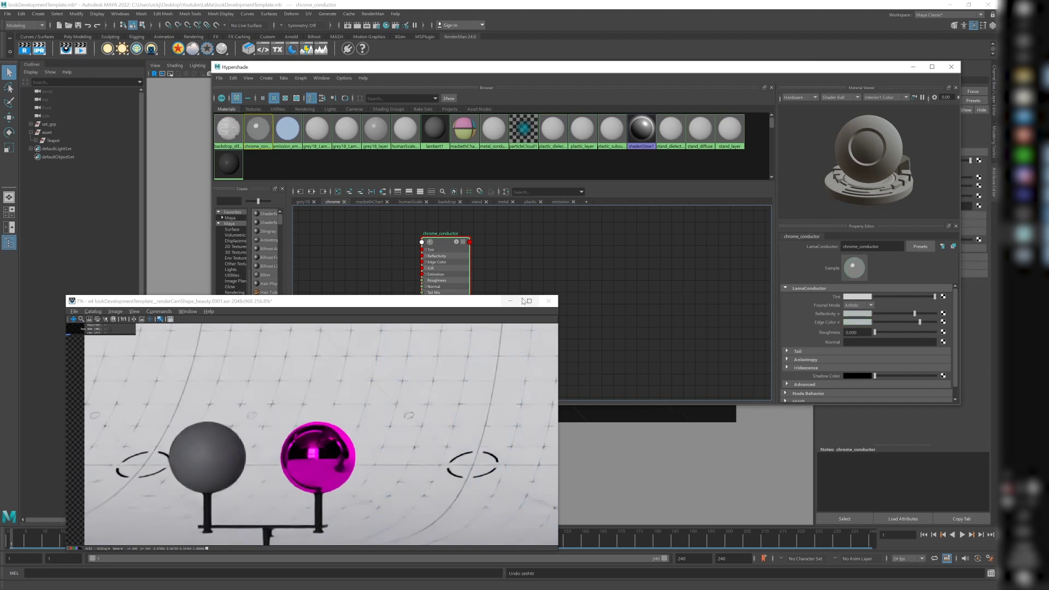
Open the metal shader network and assign the metal_conducter material to the Teapot.
{"action": "left_click_drag", "start_coordinate": [485, 305], "coordinate": [453, 332]}
{"action": "left_click", "coordinate": [375, 207]}
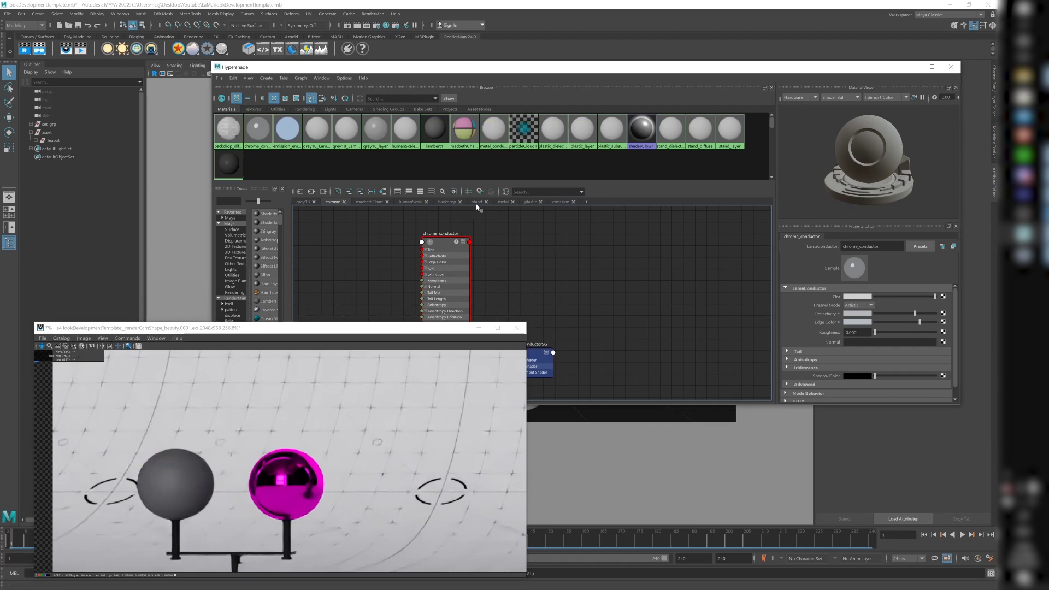
{"action": "left_click", "coordinate": [503, 202]}
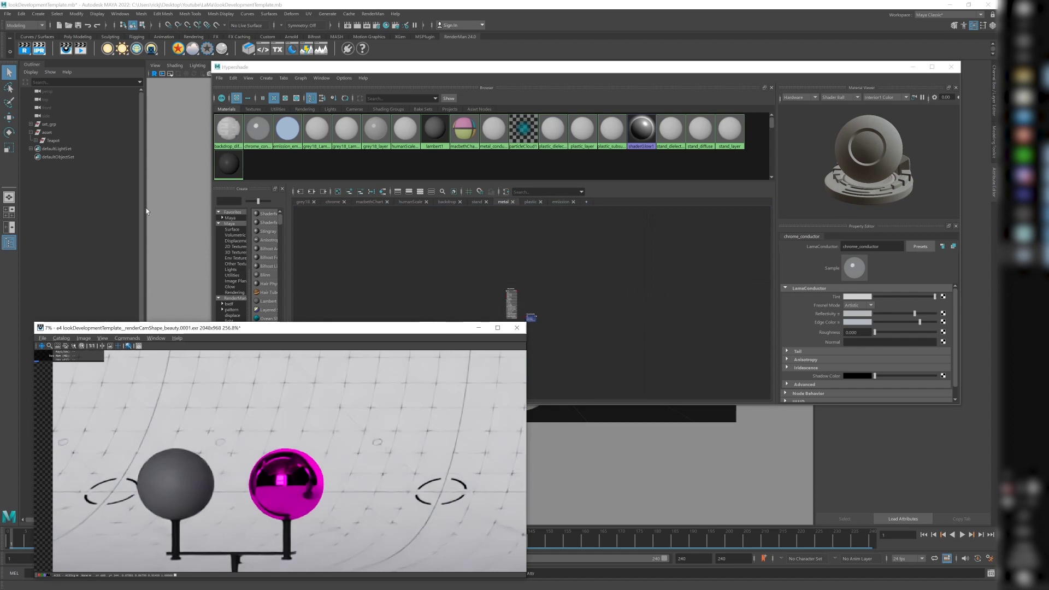
{"action": "left_click", "coordinate": [51, 141]}
{"action": "scroll", "coordinate": [271, 437], "scroll_direction": "down", "scroll_amount": 5}
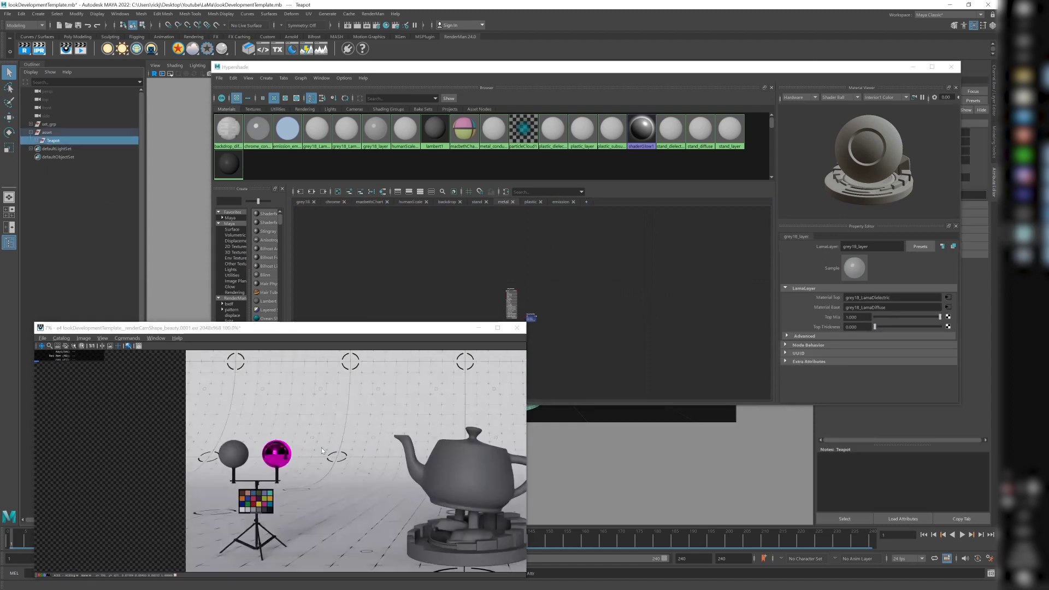
{"action": "scroll", "coordinate": [447, 463], "scroll_direction": "up", "scroll_amount": 4}
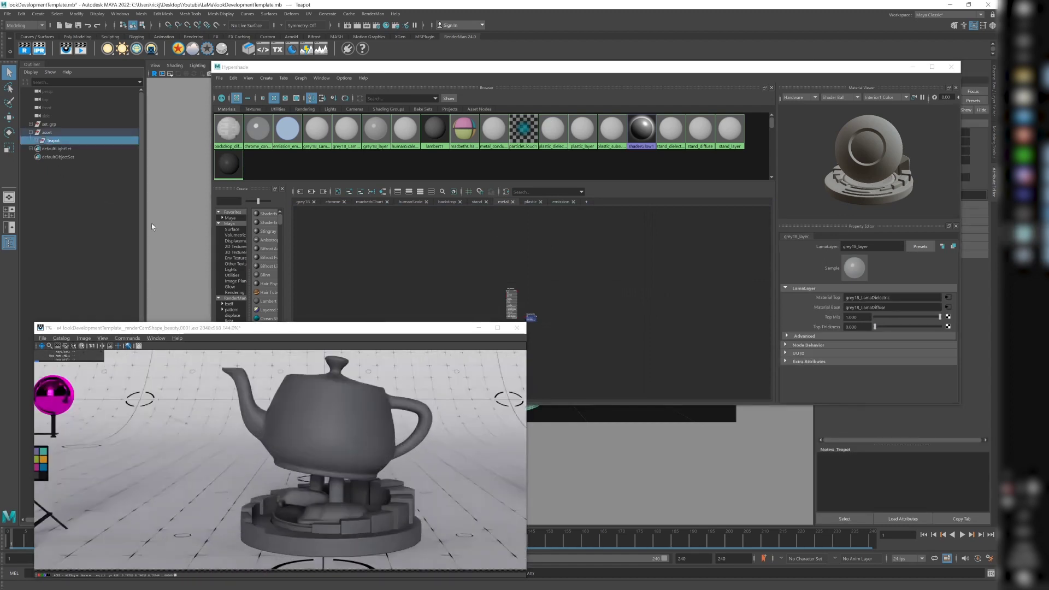
{"action": "scroll", "coordinate": [529, 295], "scroll_direction": "up", "scroll_amount": 5}
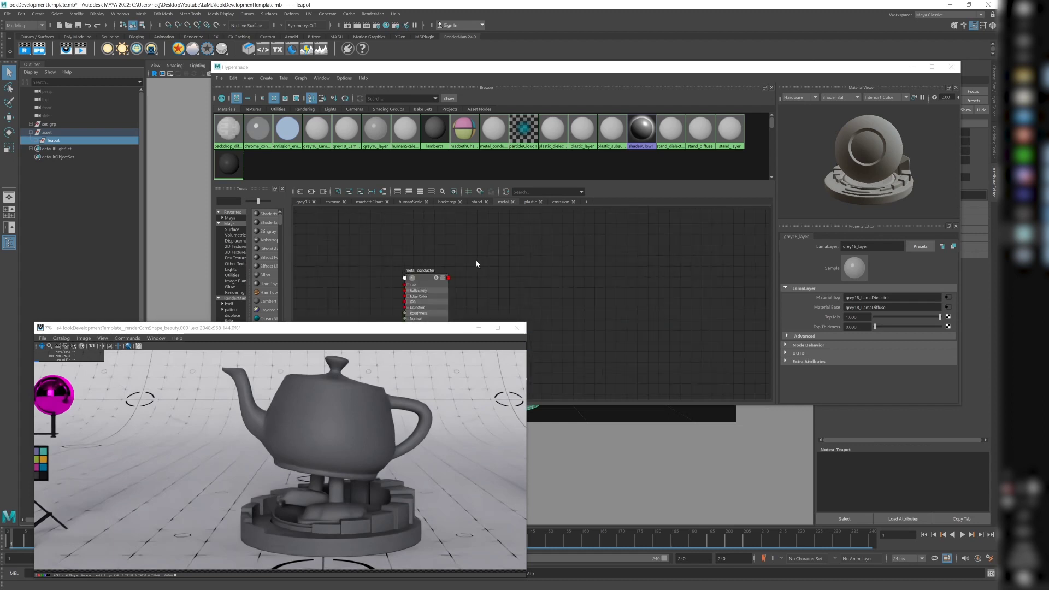
{"action": "scroll", "coordinate": [429, 245], "scroll_direction": "up", "scroll_amount": 3}
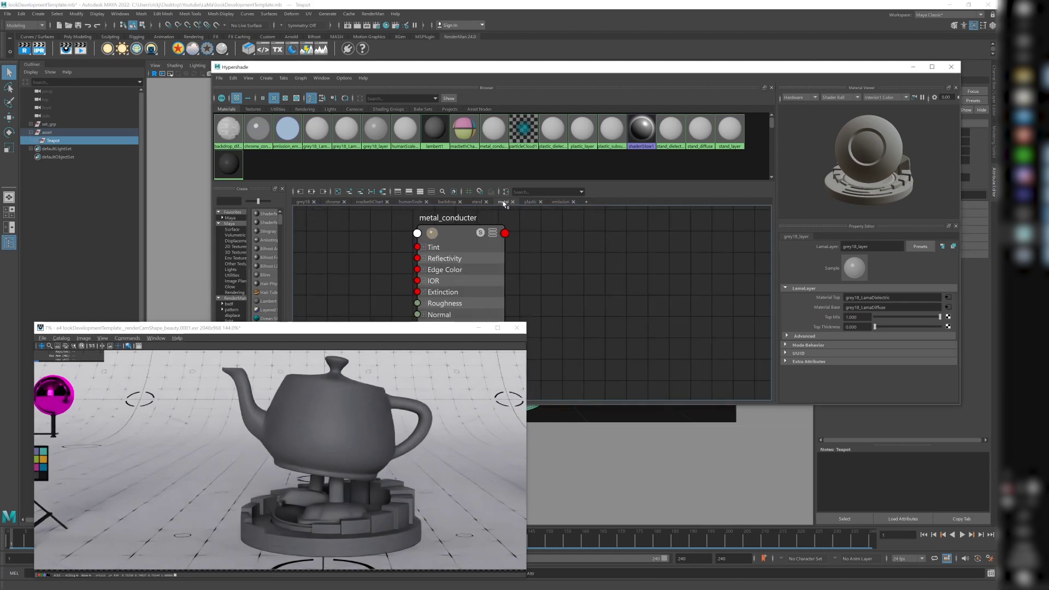
{"action": "right_click_drag", "start_coordinate": [434, 236], "coordinate": [434, 236]}
Render the Teapot interactively with its metal material and select metal_conducter to inspect its IOR and Extinction.
{"action": "left_click", "coordinate": [39, 49]}
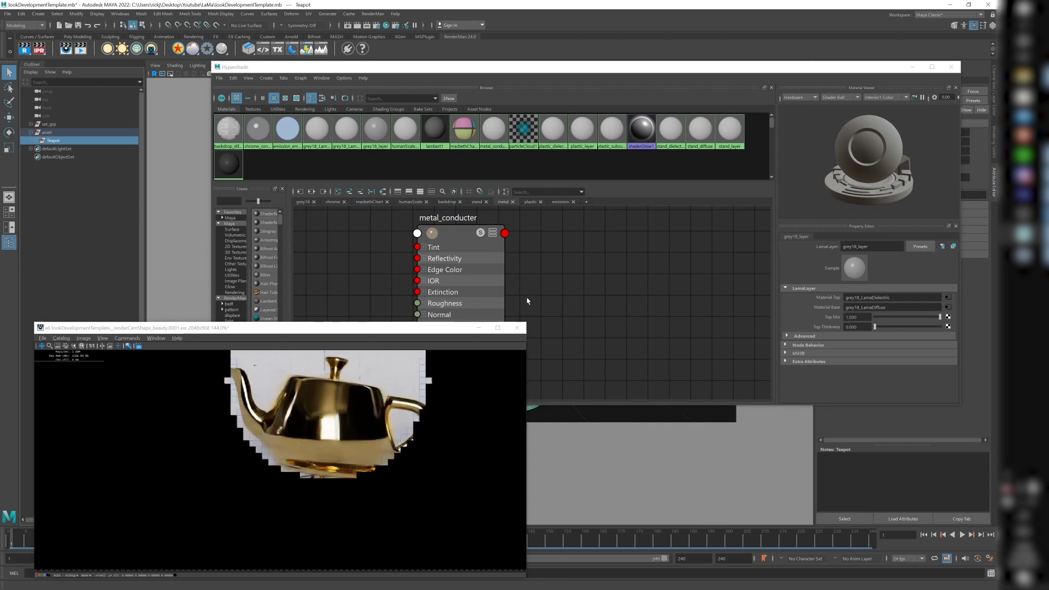
{"action": "left_click_drag", "start_coordinate": [465, 253], "coordinate": [479, 236]}
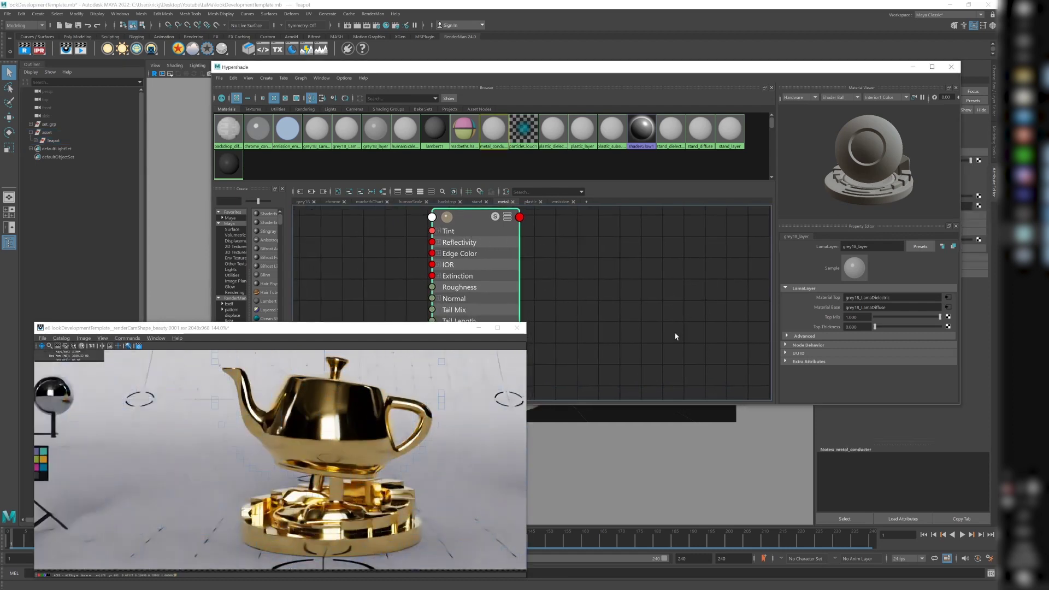
{"action": "scroll", "coordinate": [669, 333], "scroll_direction": "down", "scroll_amount": 2}
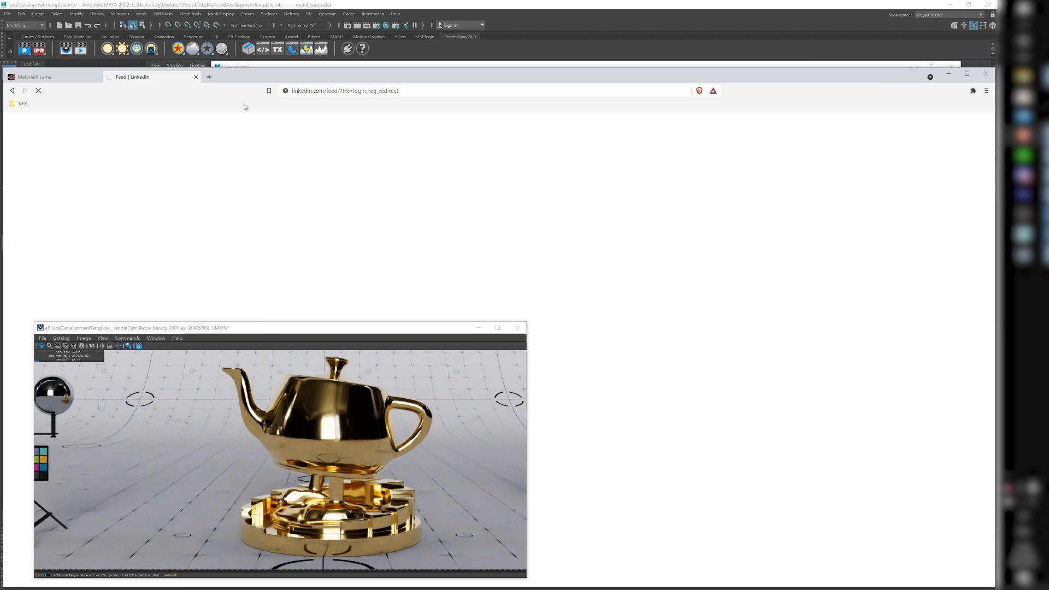
Stop the interactive render, switch to the web browser and open refractiveindex.info in a new, maximized tab.
{"action": "left_click", "coordinate": [208, 77]}
{"action": "left_click", "coordinate": [41, 54]}
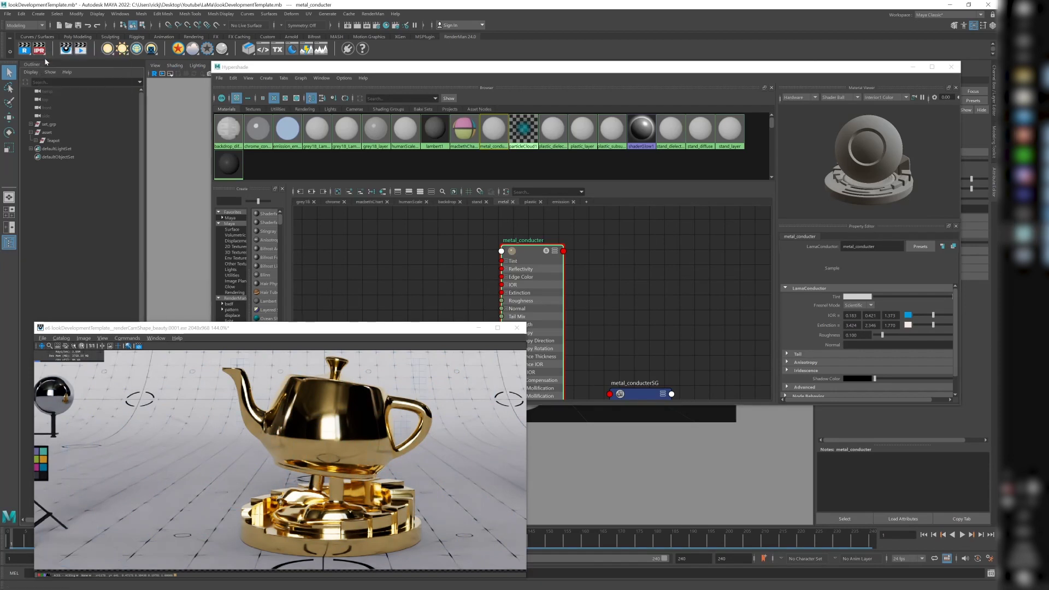
{"action": "key", "text": "alt+Tab"}
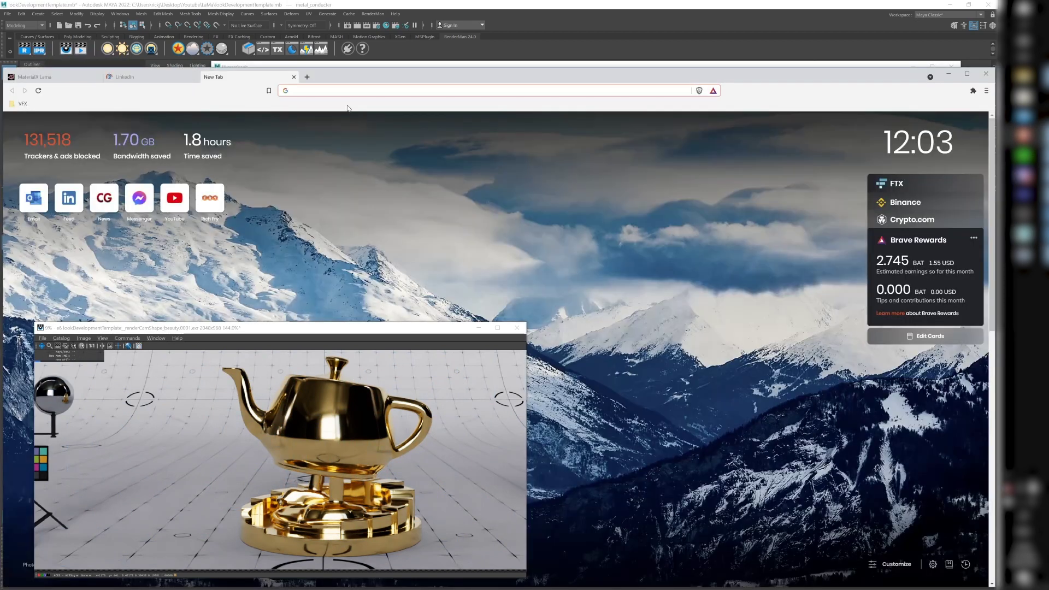
{"action": "left_click", "coordinate": [298, 90]}
{"action": "type", "text": "refra"}
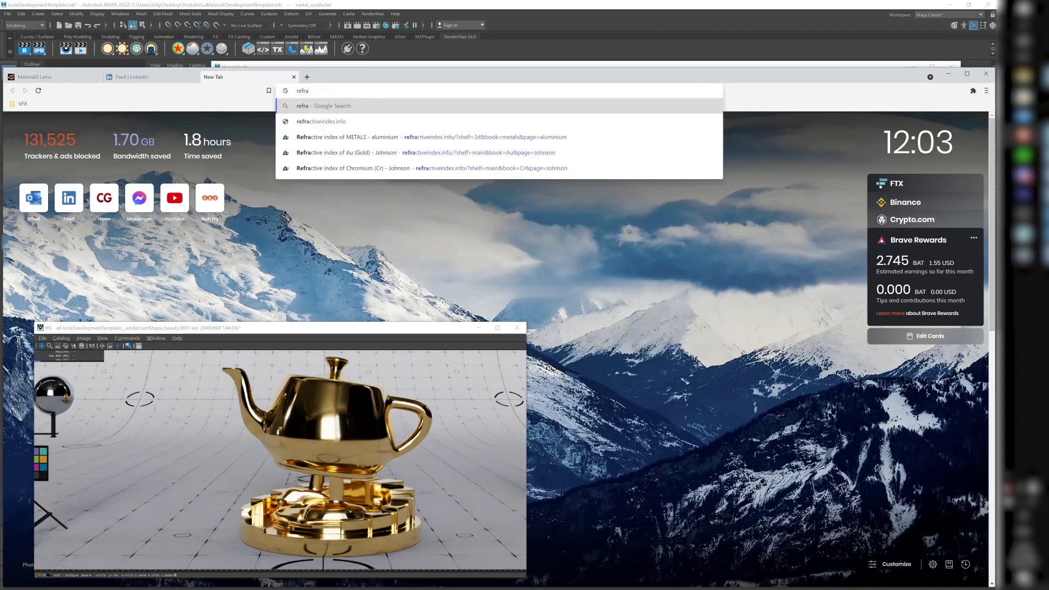
{"action": "key", "text": "Down"}
{"action": "key", "text": "Return"}
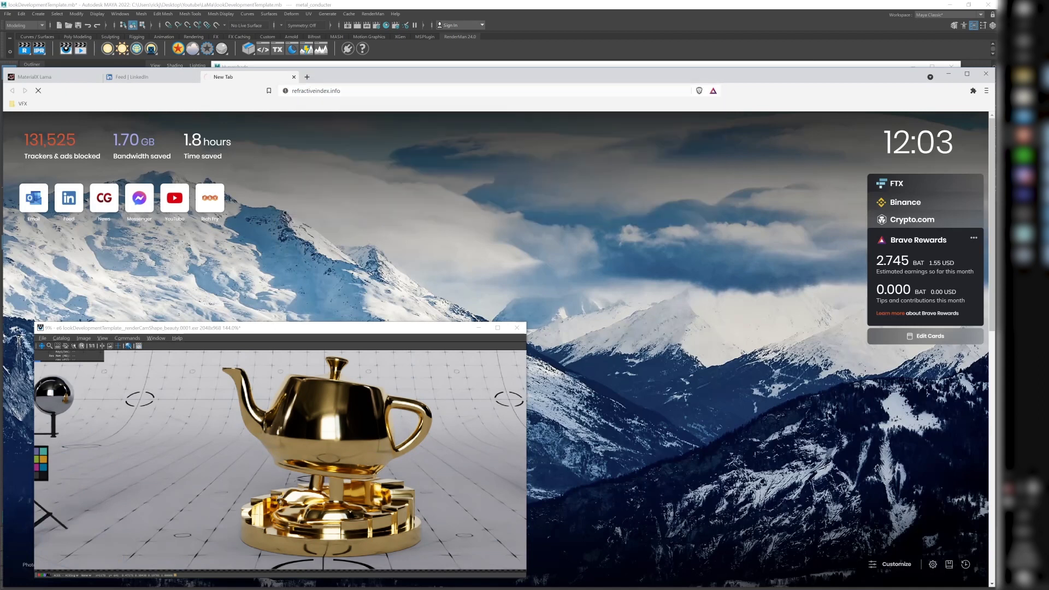
{"action": "left_click_drag", "start_coordinate": [431, 67], "coordinate": [431, 3]}
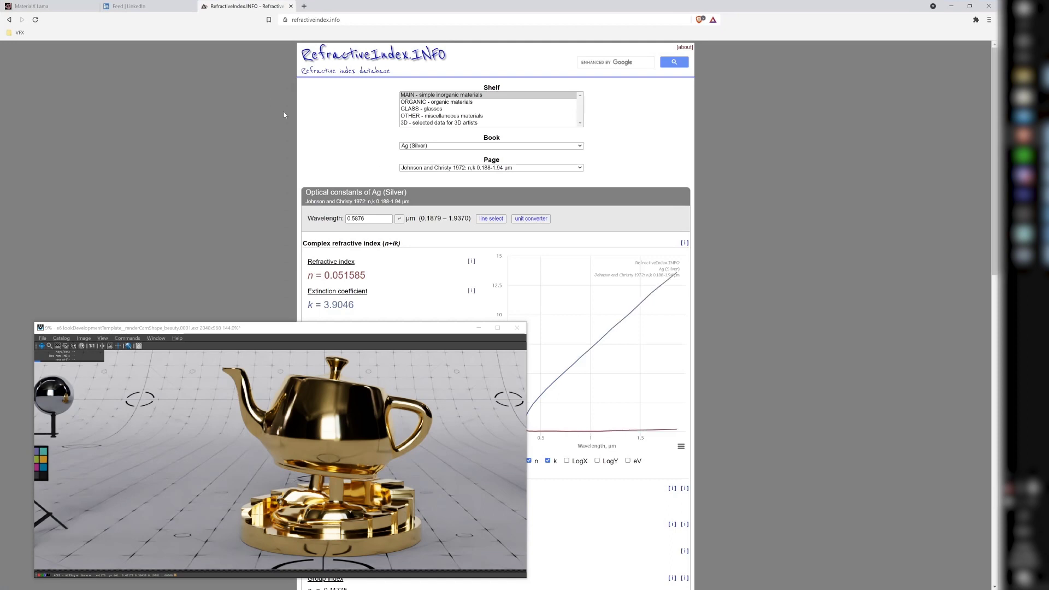
Hide the render window and highlight the refractive index and extinction coefficient values of Ag (Silver).
{"action": "left_click", "coordinate": [478, 327]}
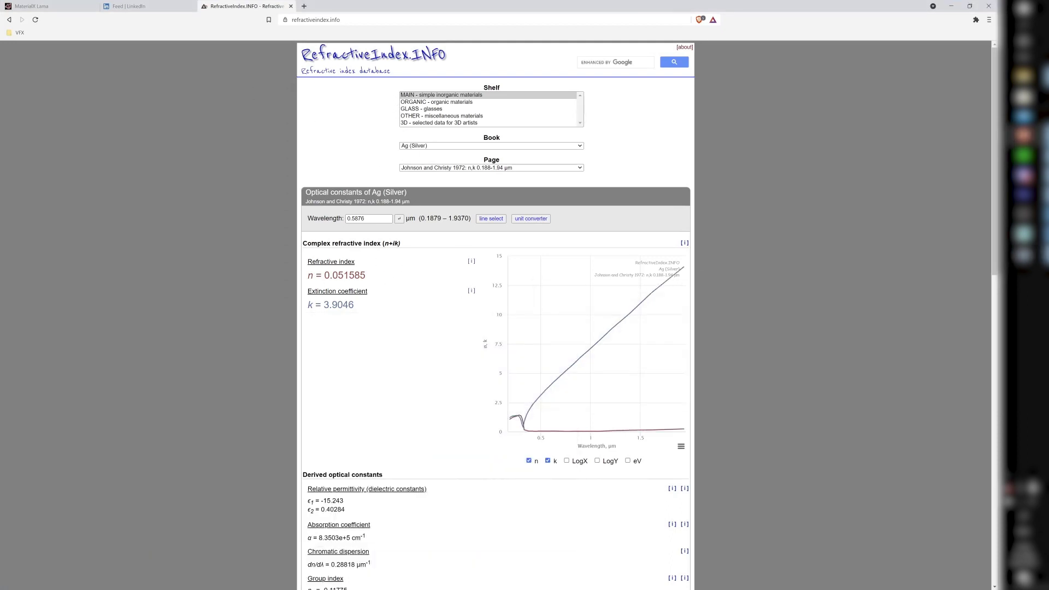
{"action": "double_click", "coordinate": [344, 275]}
{"action": "double_click", "coordinate": [339, 304]}
{"action": "mouse_move", "coordinate": [1024, 235]}
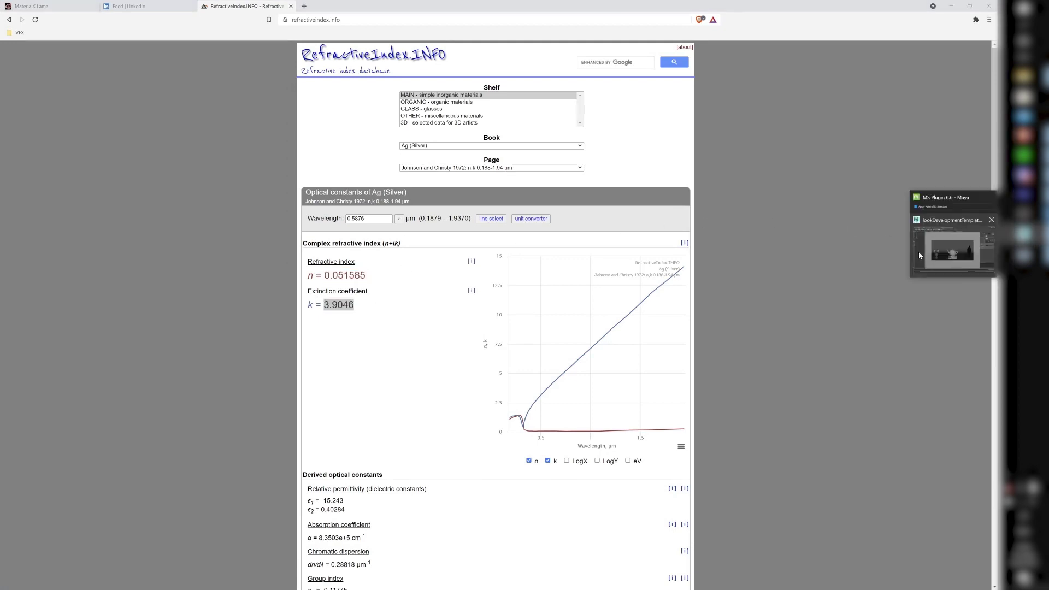
Check metal_conducter's values in Maya, return to the web browser and set the Silver wavelength to 0.45 µm.
{"action": "left_click", "coordinate": [929, 252]}
{"action": "scroll", "coordinate": [671, 285], "scroll_direction": "down", "scroll_amount": 5}
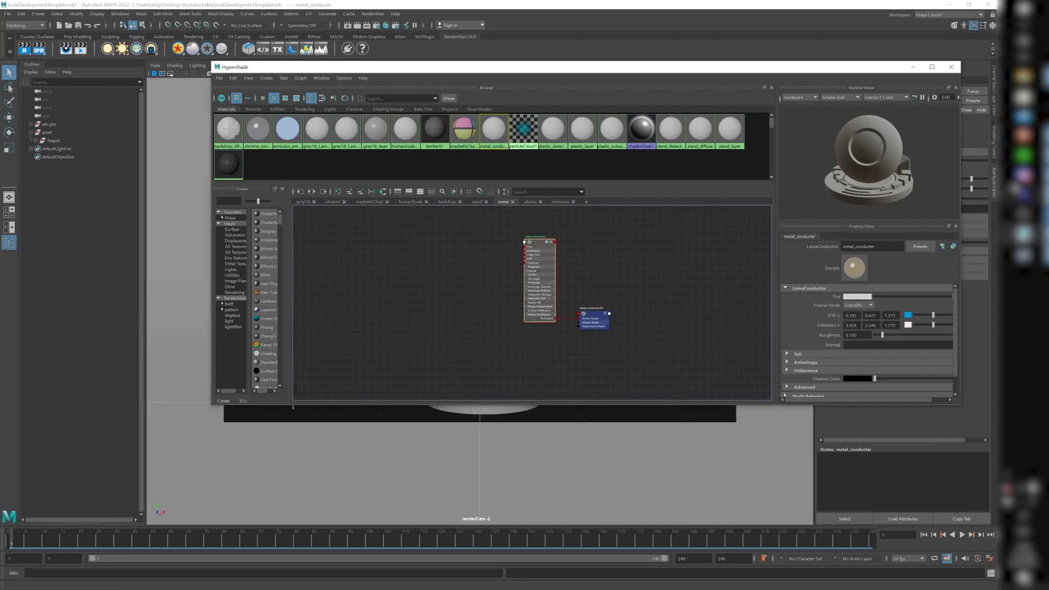
{"action": "left_click", "coordinate": [1022, 137]}
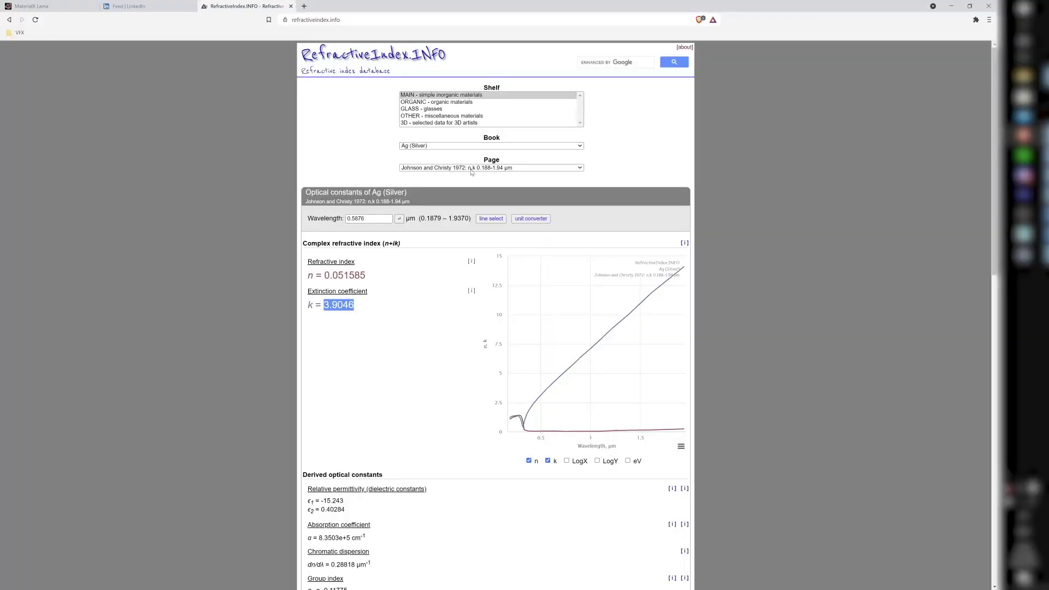
{"action": "left_click_drag", "start_coordinate": [388, 219], "coordinate": [297, 219]}
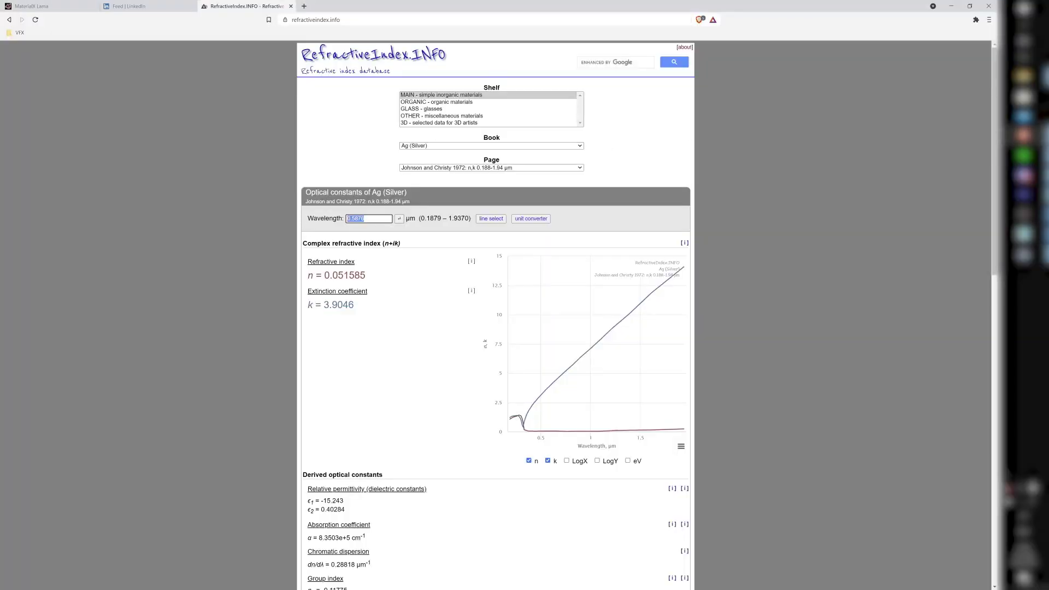
{"action": "type", "text": "0.45"}
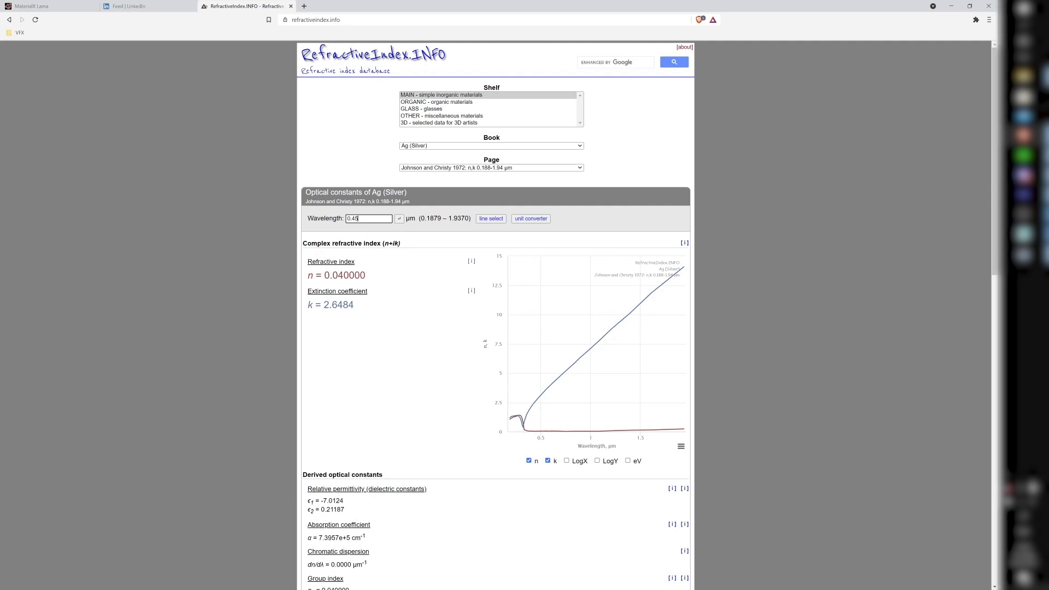
Look up Silver's refractive index and extinction coefficient at wavelengths of 0.55 µm and again 0.45 µm.
{"action": "left_click_drag", "start_coordinate": [359, 218], "coordinate": [351, 230]}
{"action": "left_click", "coordinate": [331, 274]}
{"action": "left_click", "coordinate": [360, 223]}
{"action": "left_click_drag", "start_coordinate": [359, 221], "coordinate": [352, 233]}
{"action": "type", "text": "55"}
{"action": "key", "text": "Return"}
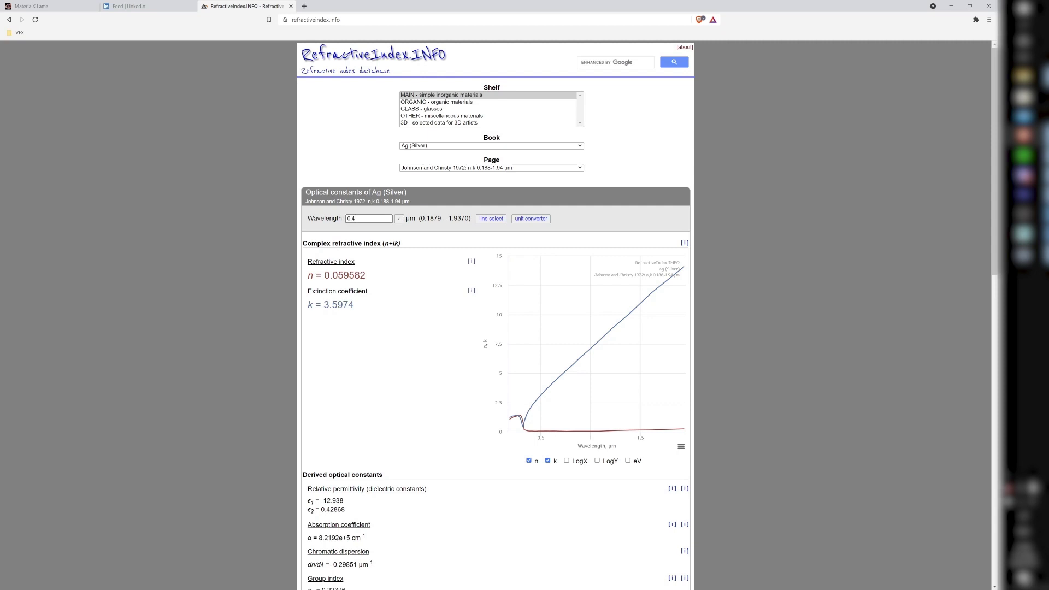
{"action": "key", "text": "Return"}
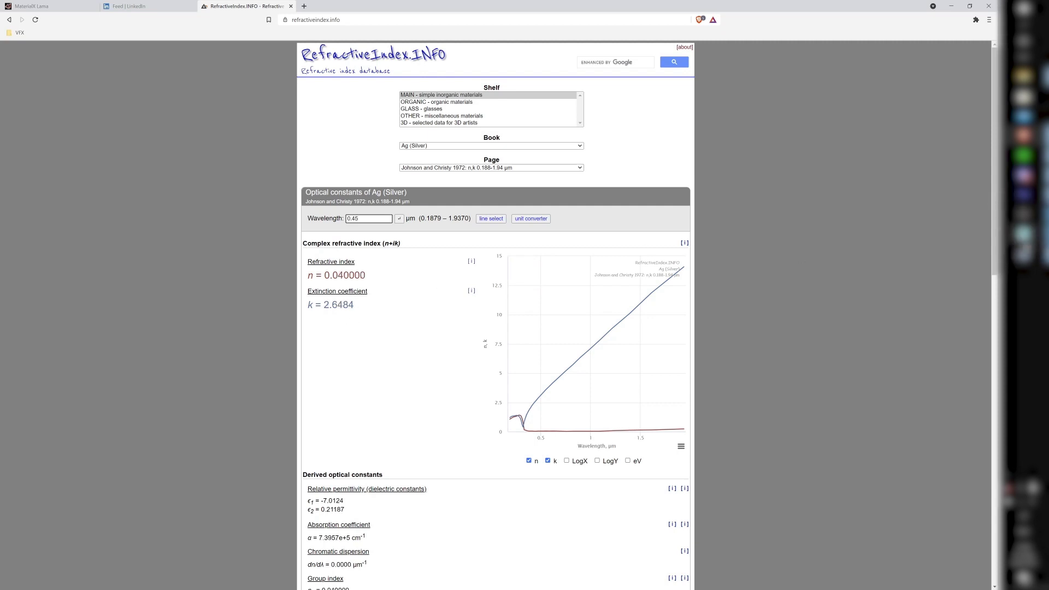
Switch back to Maya and examine the IOR and Extinction channels of metal_conducter alongside the metal render.
{"action": "mouse_move", "coordinate": [1022, 234]}
{"action": "left_click", "coordinate": [962, 237]}
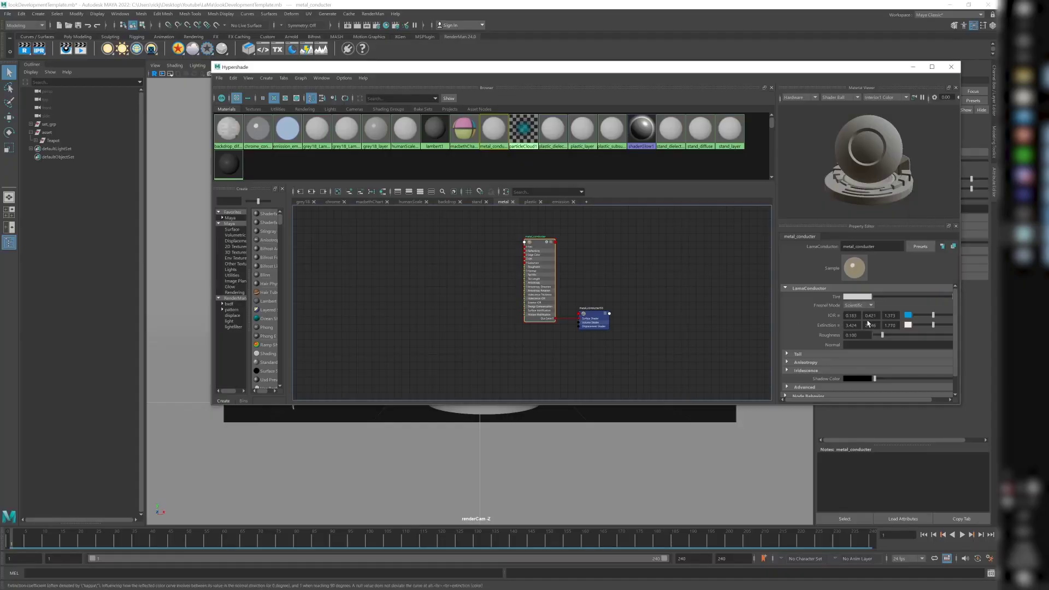
{"action": "mouse_move", "coordinate": [812, 314]}
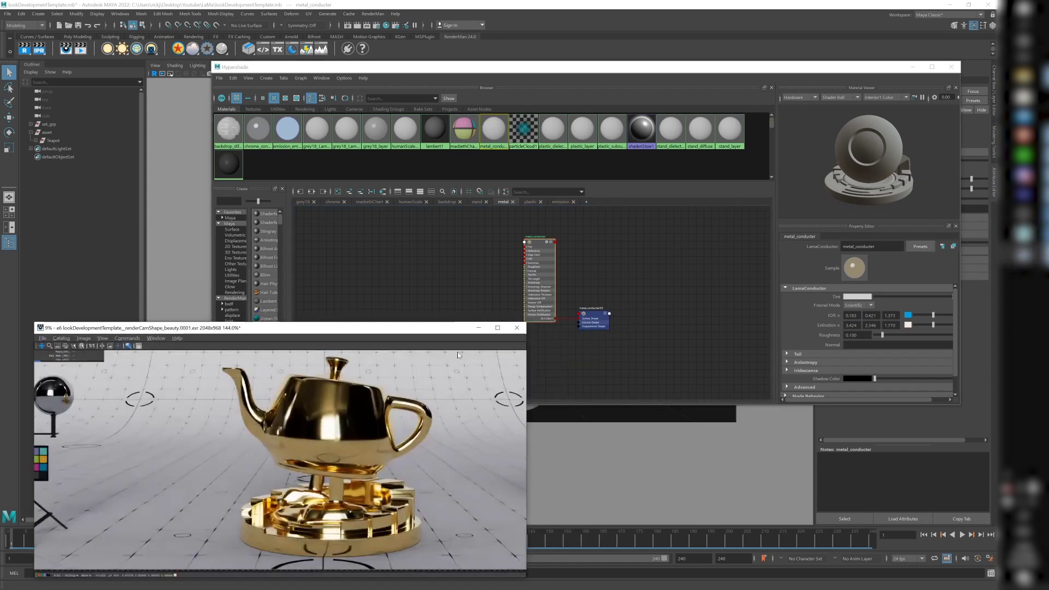
Open the plastic shader network and assign the plastic_layer material to the Teapot.
{"action": "left_click", "coordinate": [531, 202]}
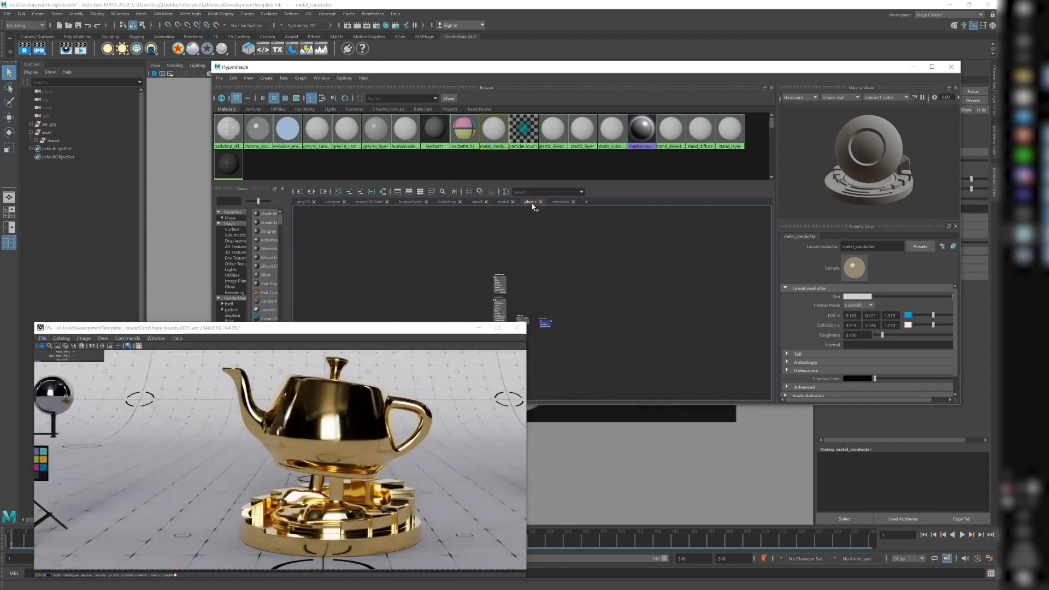
{"action": "left_click_drag", "start_coordinate": [470, 330], "coordinate": [475, 426]}
{"action": "left_click_drag", "start_coordinate": [713, 77], "coordinate": [649, 390]}
{"action": "left_click", "coordinate": [55, 141]}
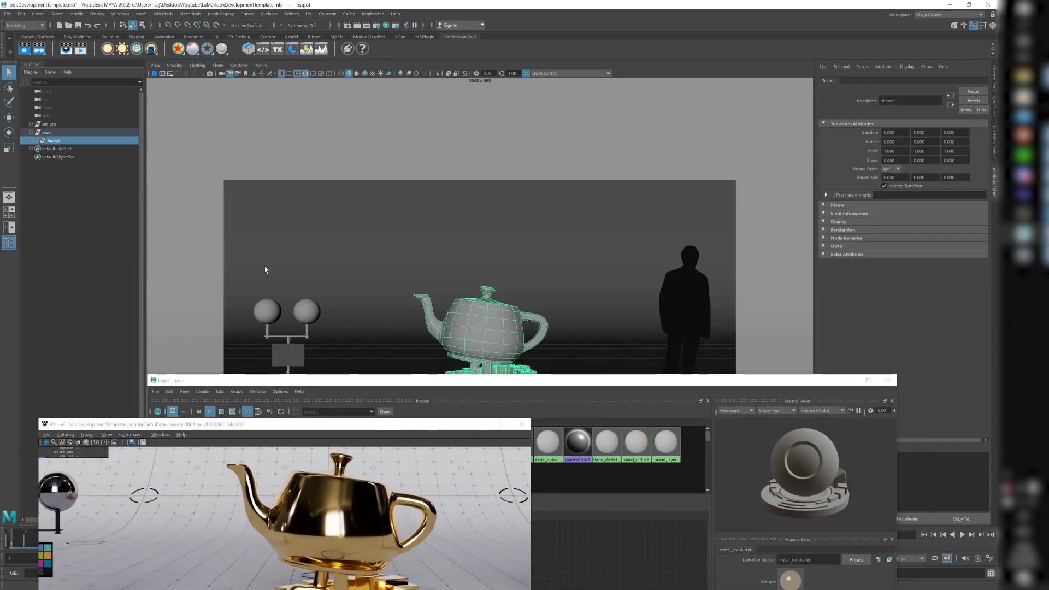
{"action": "left_click_drag", "start_coordinate": [494, 385], "coordinate": [564, 131]}
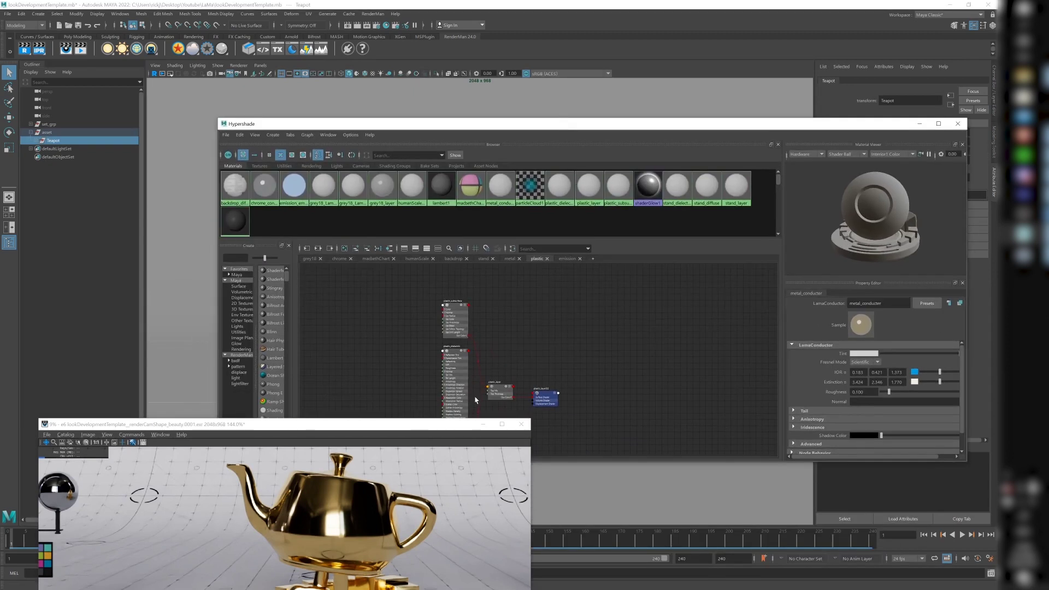
{"action": "scroll", "coordinate": [493, 391], "scroll_direction": "up", "scroll_amount": 10}
{"action": "right_click", "coordinate": [484, 377]}
{"action": "right_click_drag", "start_coordinate": [483, 377], "coordinate": [484, 351]}
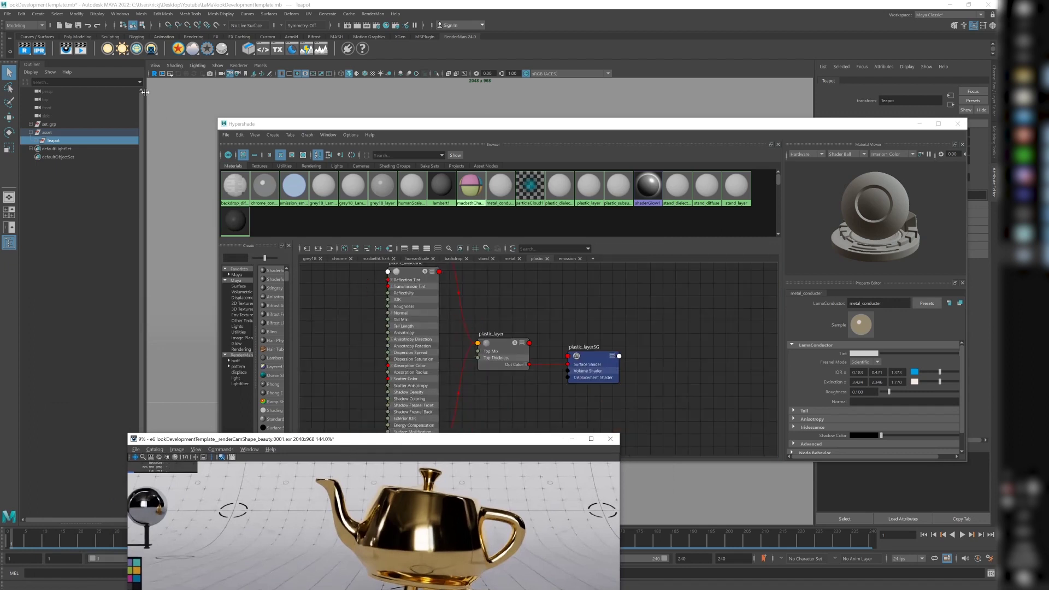
Render the Teapot interactively with its plastic material, view its base up close and stop the render.
{"action": "left_click", "coordinate": [39, 49]}
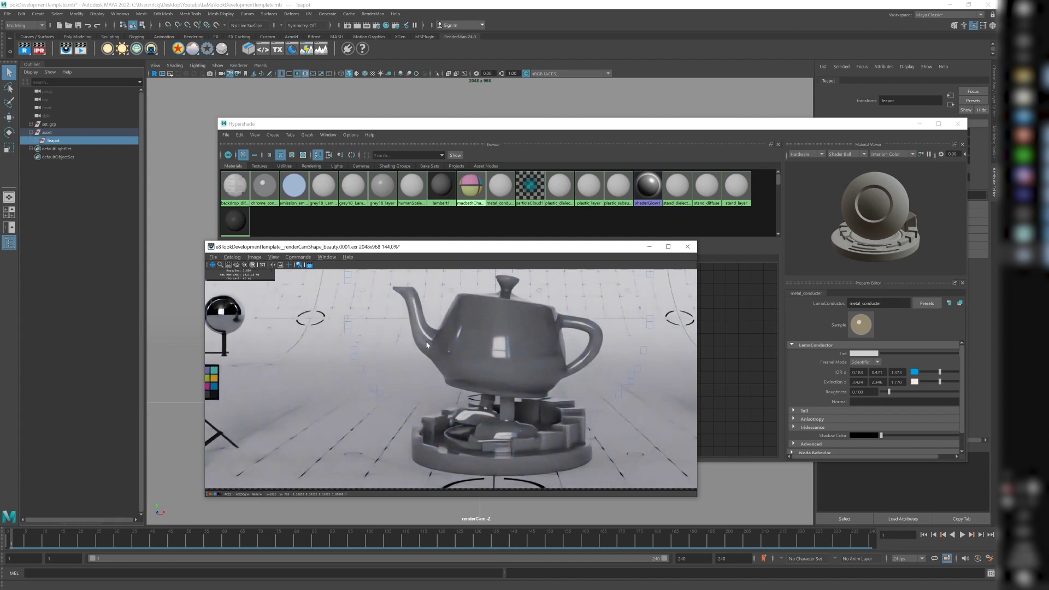
{"action": "left_click", "coordinate": [298, 265]}
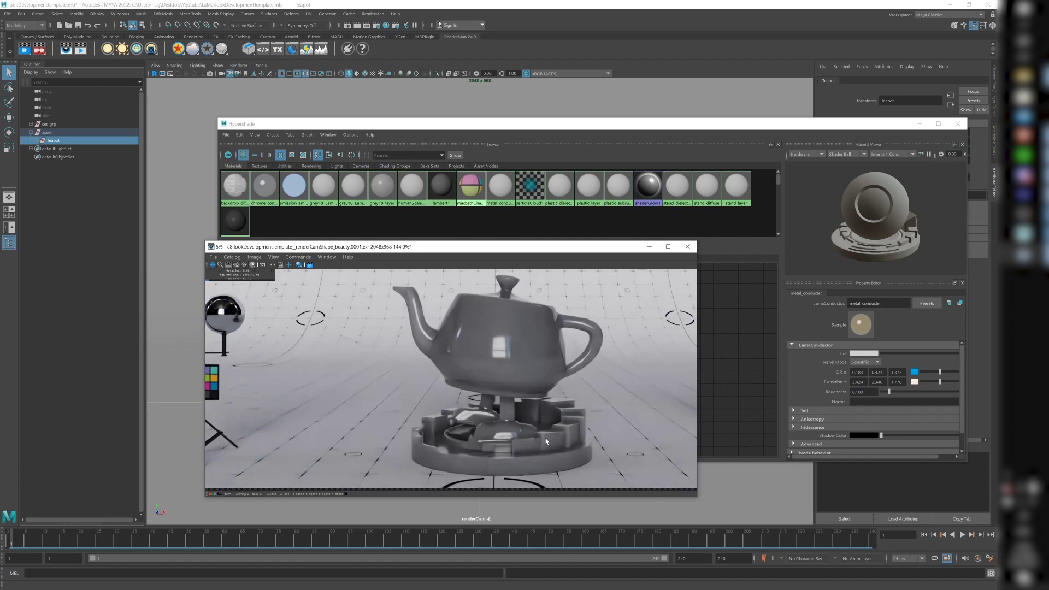
{"action": "scroll", "coordinate": [570, 445], "scroll_direction": "up", "scroll_amount": 2}
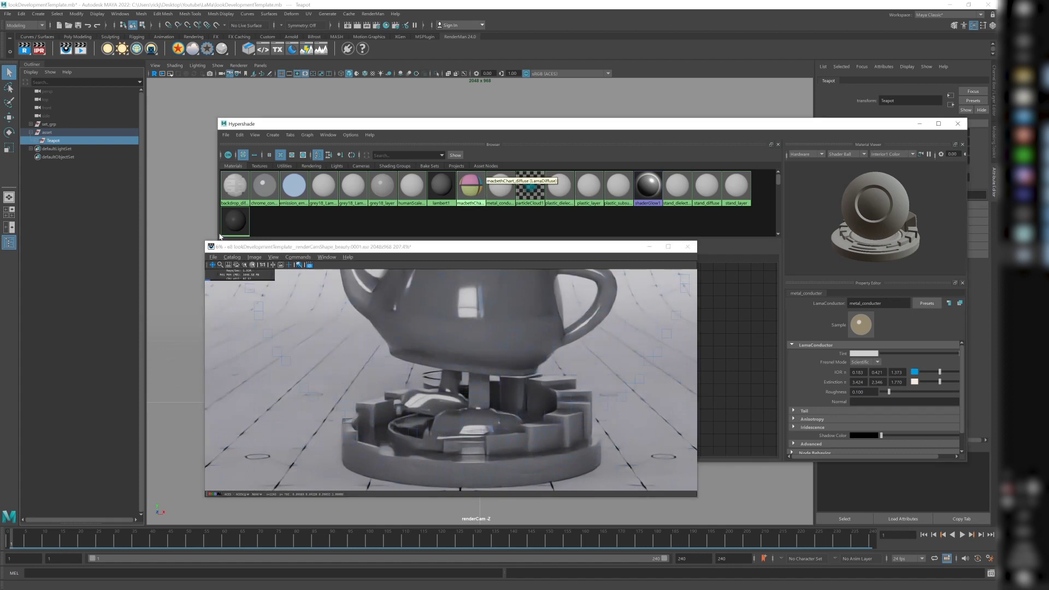
{"action": "right_click", "coordinate": [43, 52]}
{"action": "left_click", "coordinate": [47, 55]}
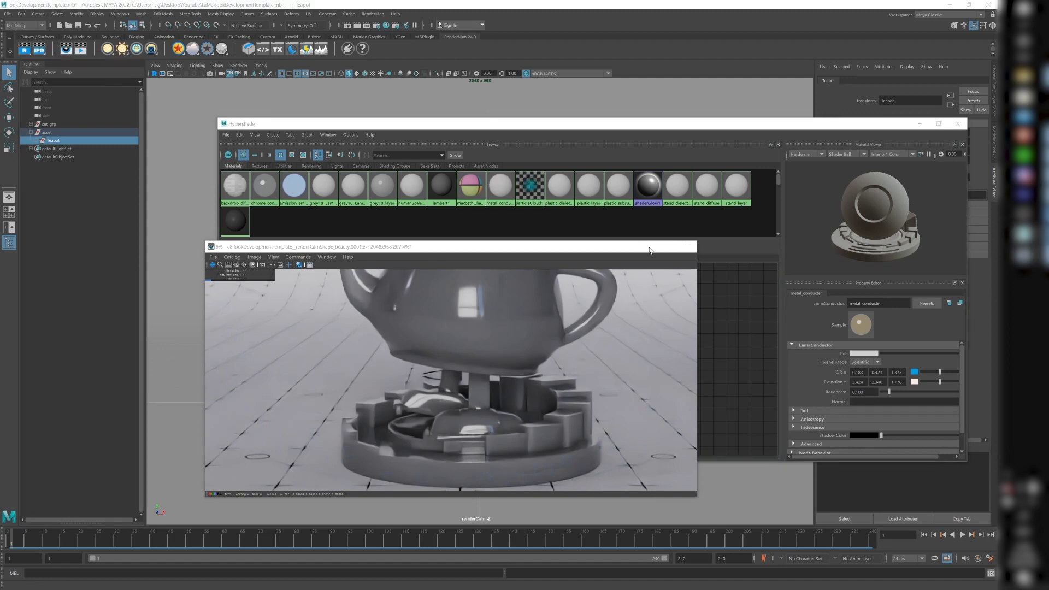
Examine the SSS attributes of plastic_subsurface and the attributes of plastic_dielectric in the plastic shader network.
{"action": "left_click", "coordinate": [649, 236]}
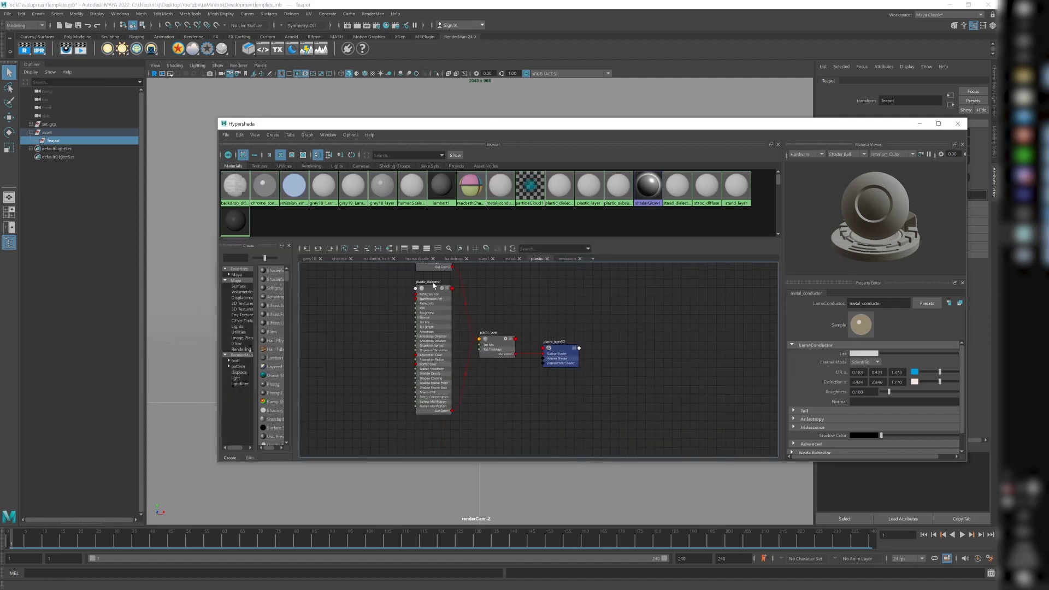
{"action": "middle_click_drag", "start_coordinate": [380, 302], "coordinate": [363, 408], "text": "alt"}
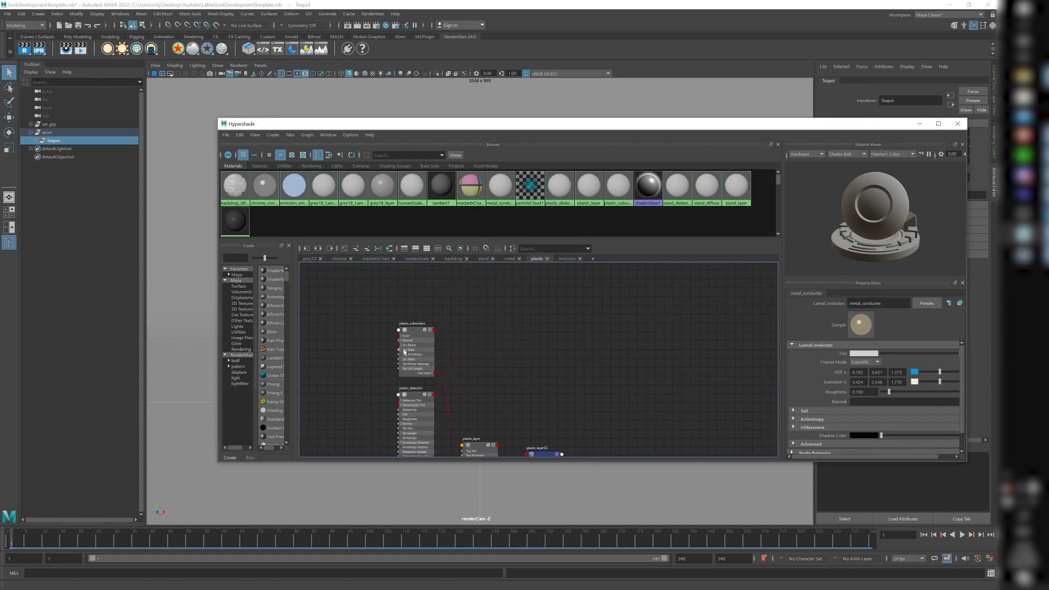
{"action": "left_click", "coordinate": [415, 330]}
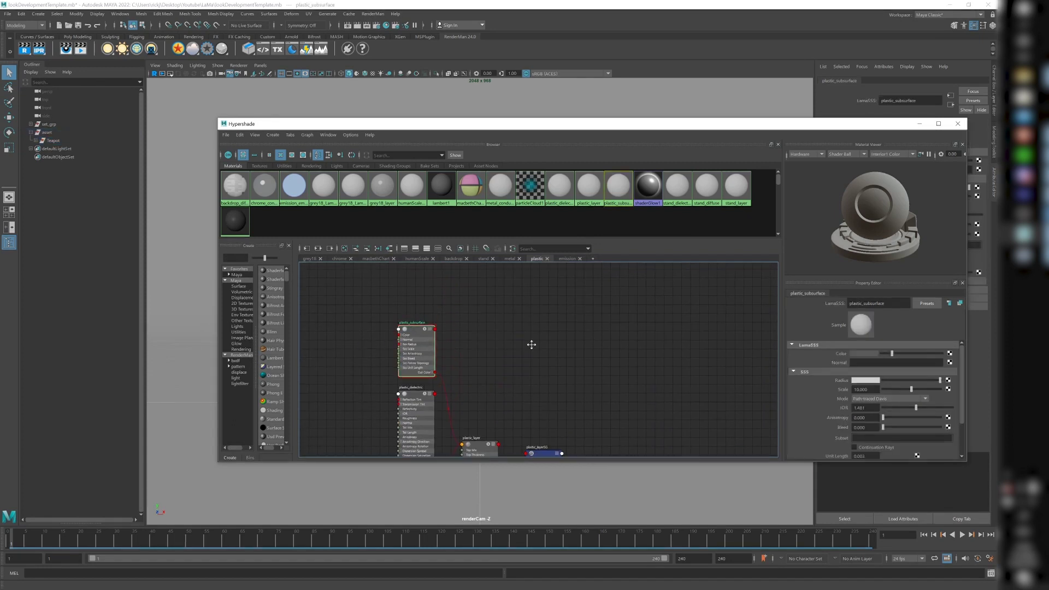
{"action": "middle_click_drag", "start_coordinate": [531, 351], "coordinate": [530, 335], "text": "alt"}
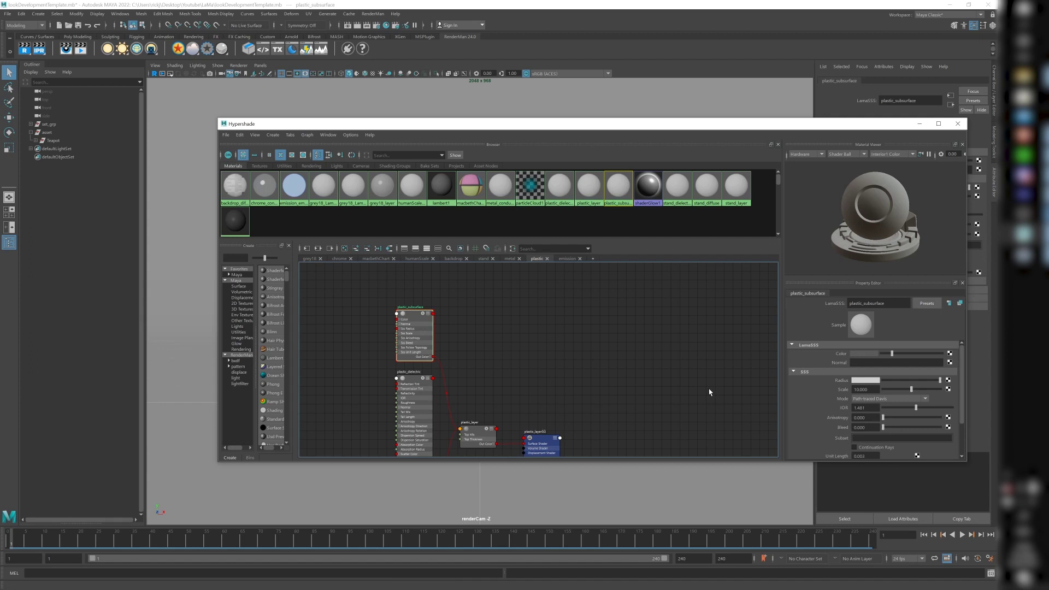
{"action": "scroll", "coordinate": [789, 399], "scroll_direction": "down", "scroll_amount": 2}
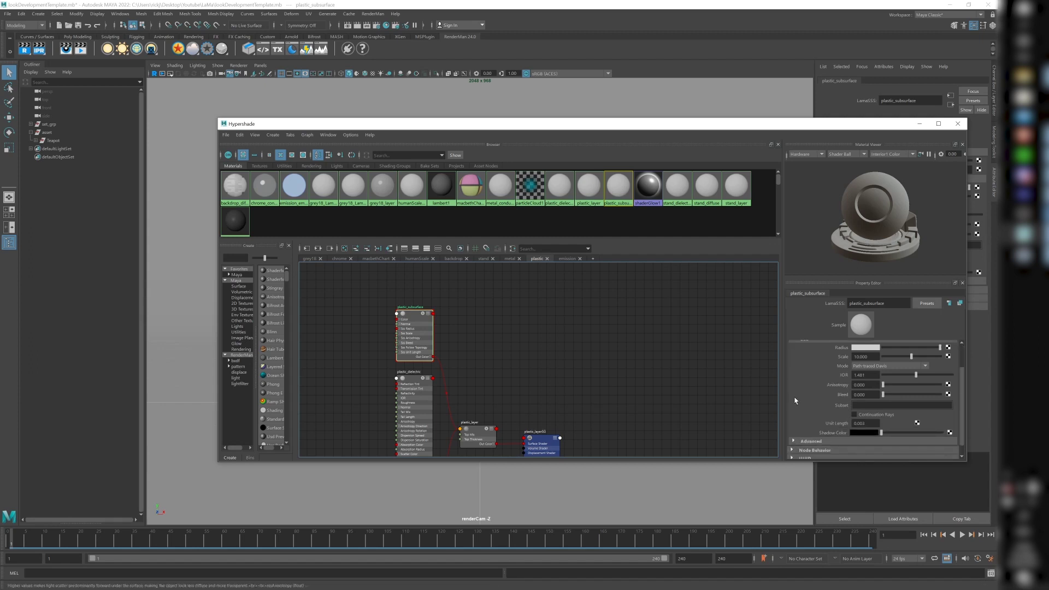
{"action": "scroll", "coordinate": [795, 400], "scroll_direction": "up", "scroll_amount": 1}
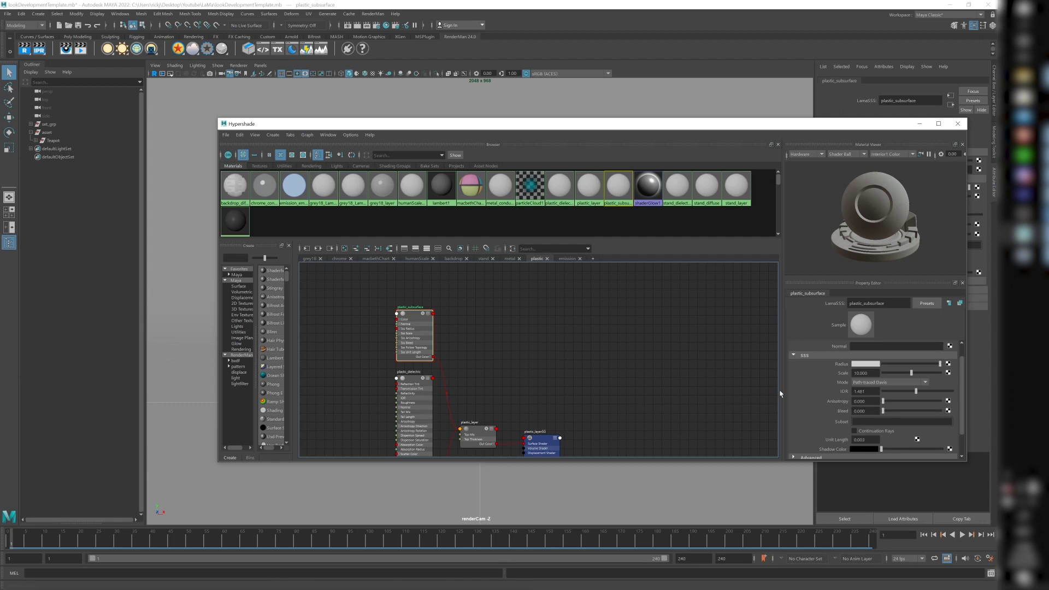
{"action": "scroll", "coordinate": [792, 392], "scroll_direction": "up", "scroll_amount": 1}
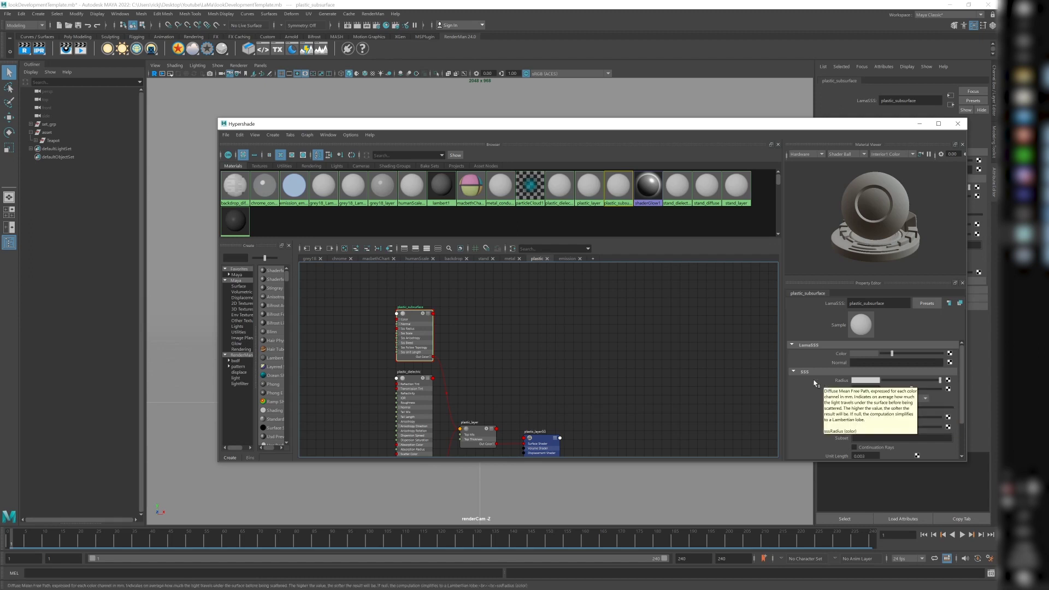
{"action": "left_click", "coordinate": [416, 378]}
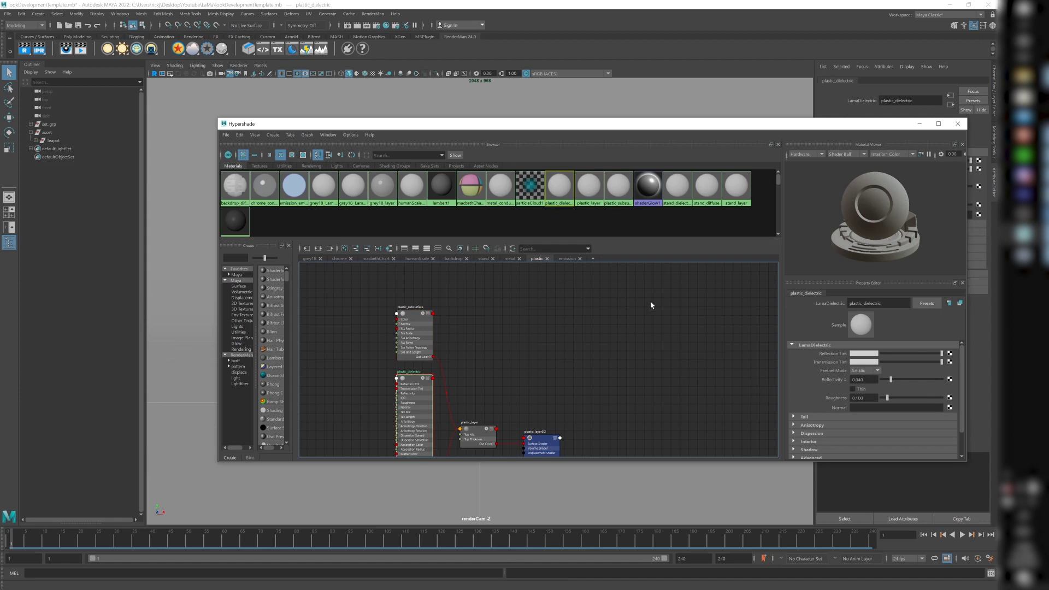
Open the emission shader network and assign the emission_emission material to the Teapot.
{"action": "left_click", "coordinate": [567, 259]}
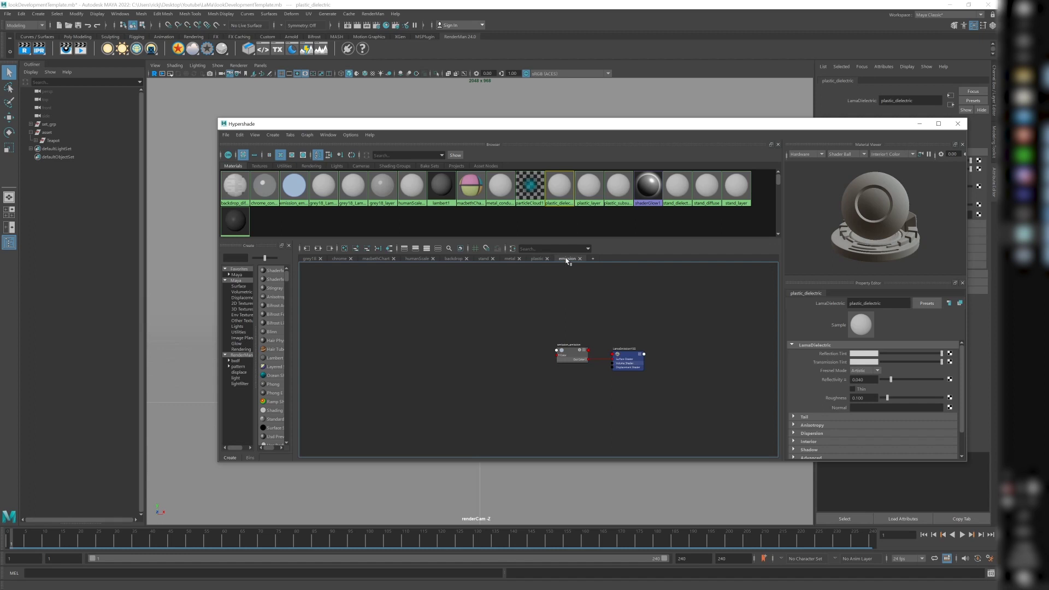
{"action": "scroll", "coordinate": [574, 335], "scroll_direction": "up", "scroll_amount": 2}
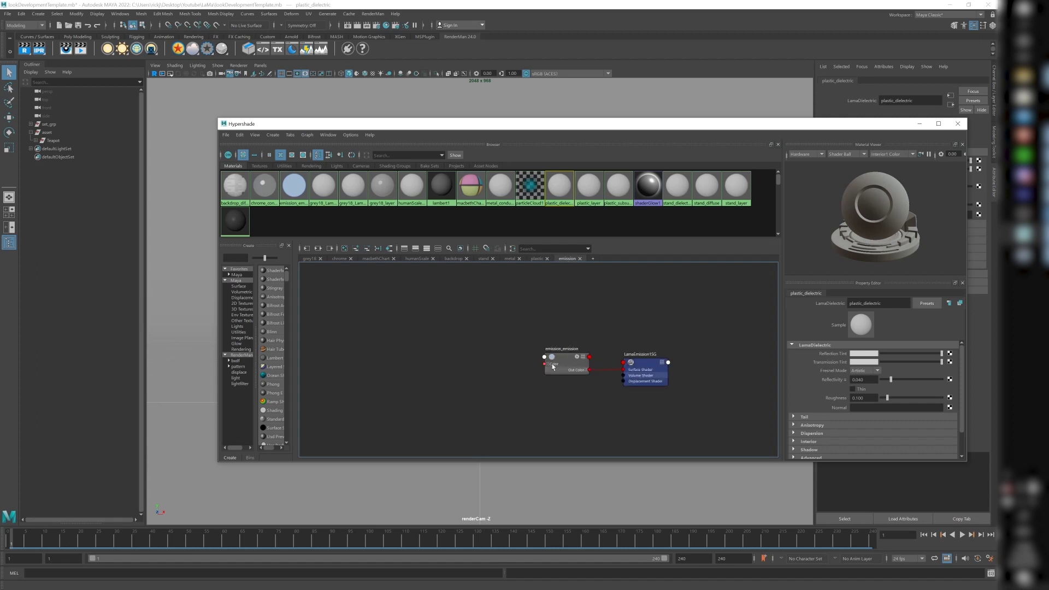
{"action": "left_click", "coordinate": [566, 361]}
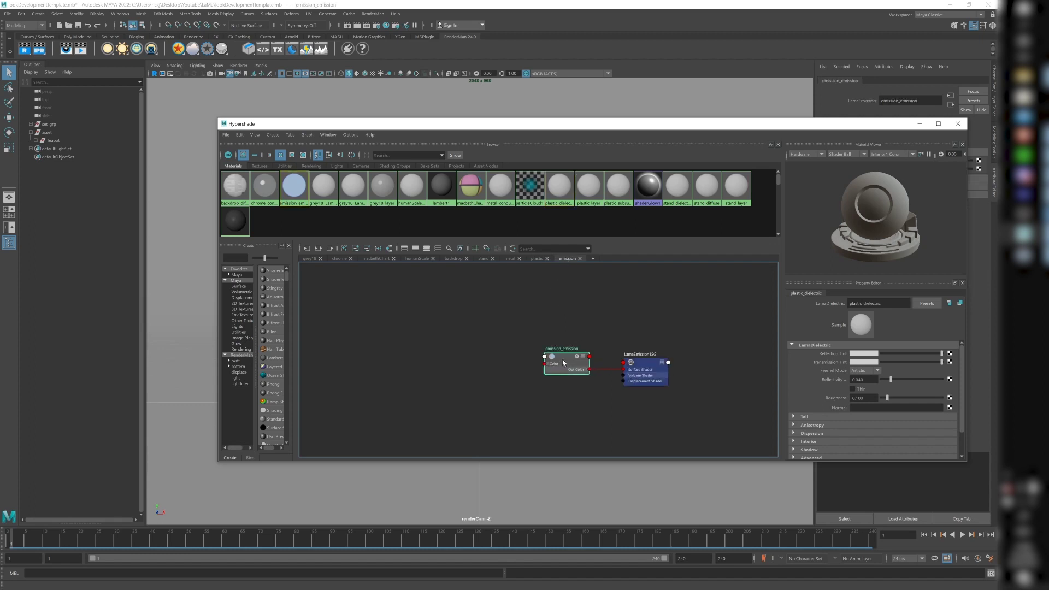
{"action": "left_click", "coordinate": [53, 141]}
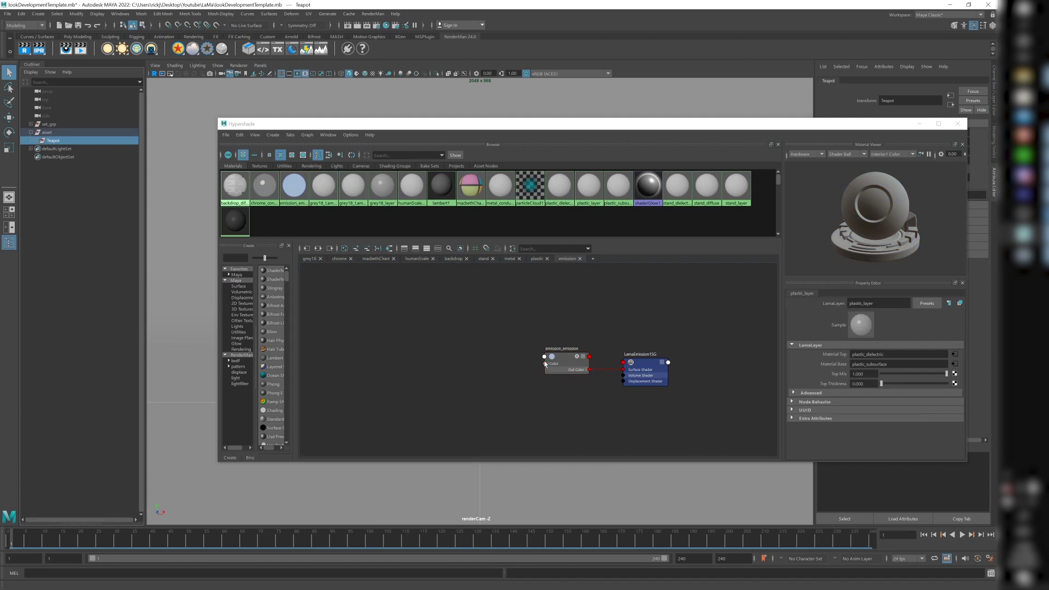
{"action": "right_click_drag", "start_coordinate": [552, 365], "coordinate": [550, 332]}
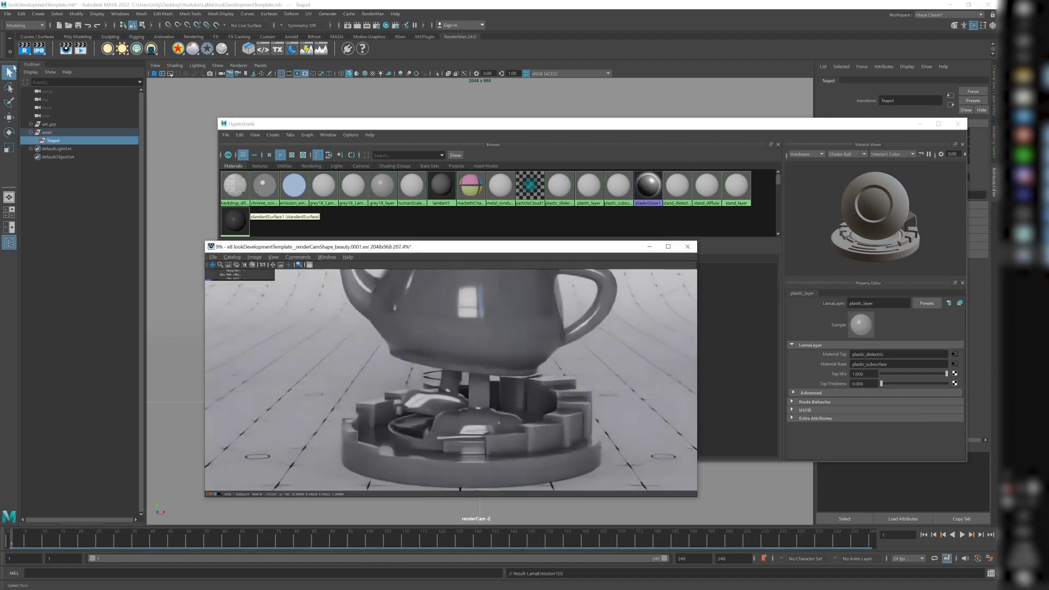
Render the Teapot interactively with its emission material and select emission_emission to inspect its Color.
{"action": "left_click", "coordinate": [93, 187]}
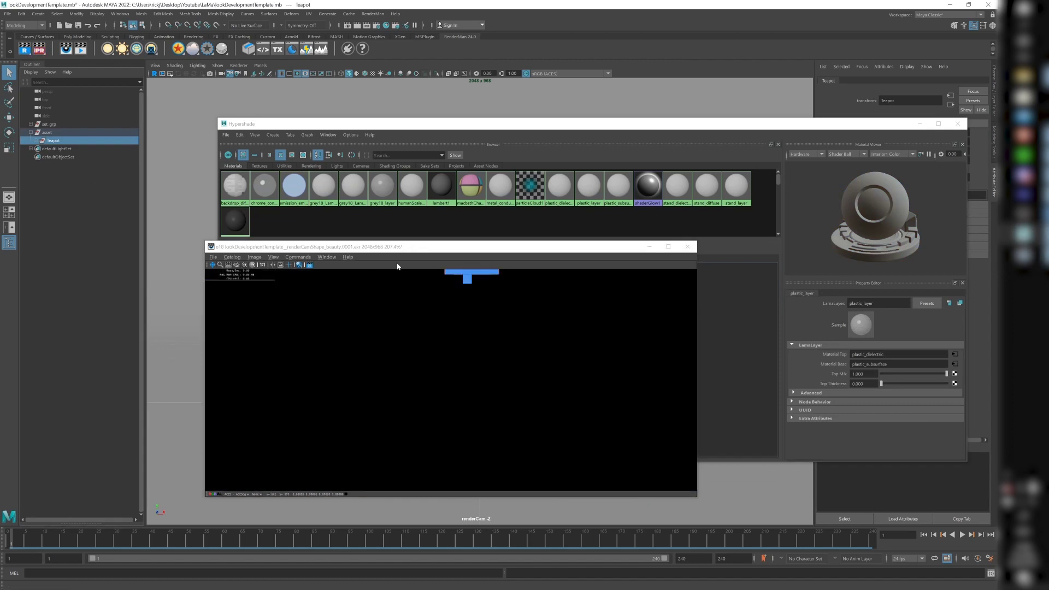
{"action": "scroll", "coordinate": [431, 400], "scroll_direction": "down", "scroll_amount": 3}
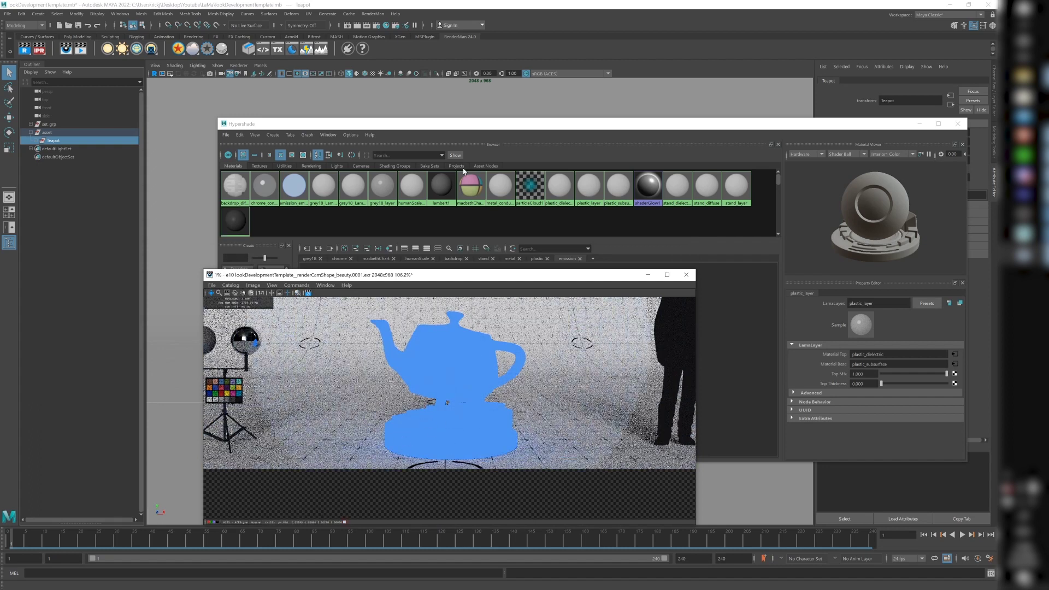
{"action": "left_click_drag", "start_coordinate": [440, 122], "coordinate": [441, 119]}
{"action": "left_click_drag", "start_coordinate": [546, 275], "coordinate": [450, 403]}
{"action": "left_click", "coordinate": [577, 351]}
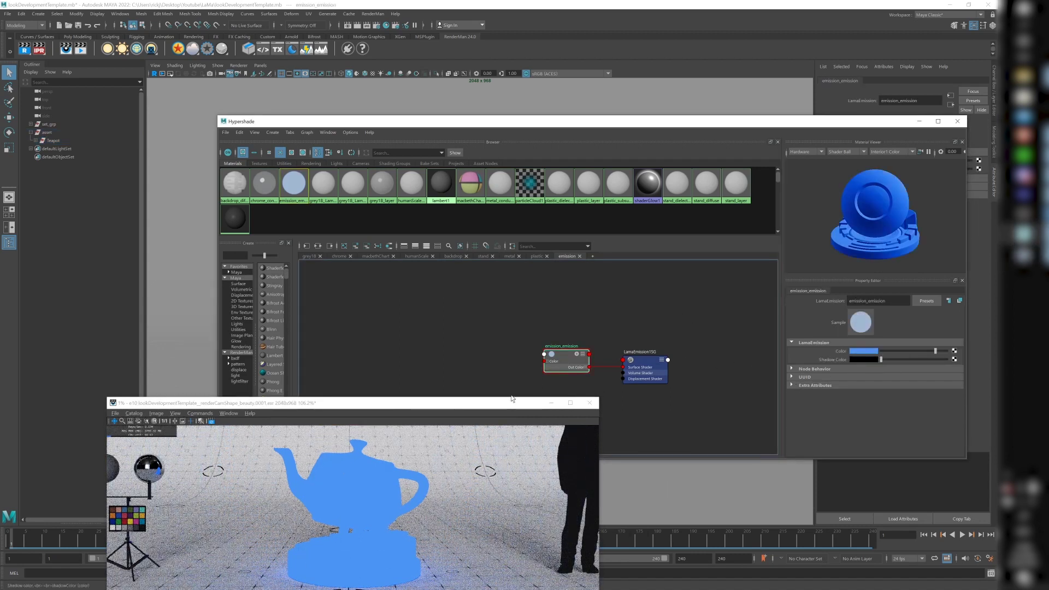
{"action": "left_click_drag", "start_coordinate": [497, 405], "coordinate": [590, 279]}
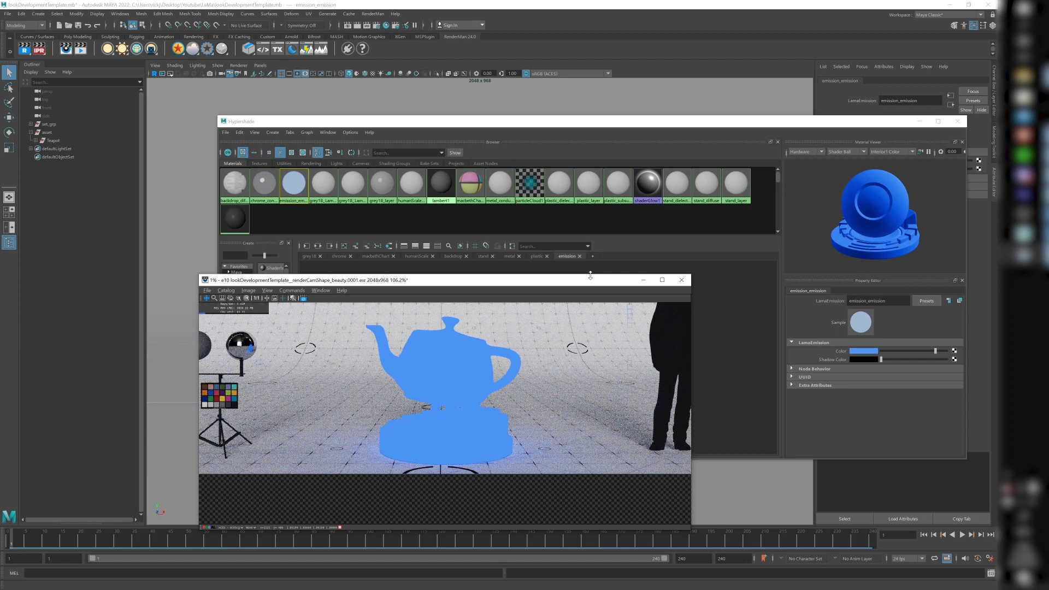
{"action": "left_click_drag", "start_coordinate": [587, 281], "coordinate": [591, 282]}
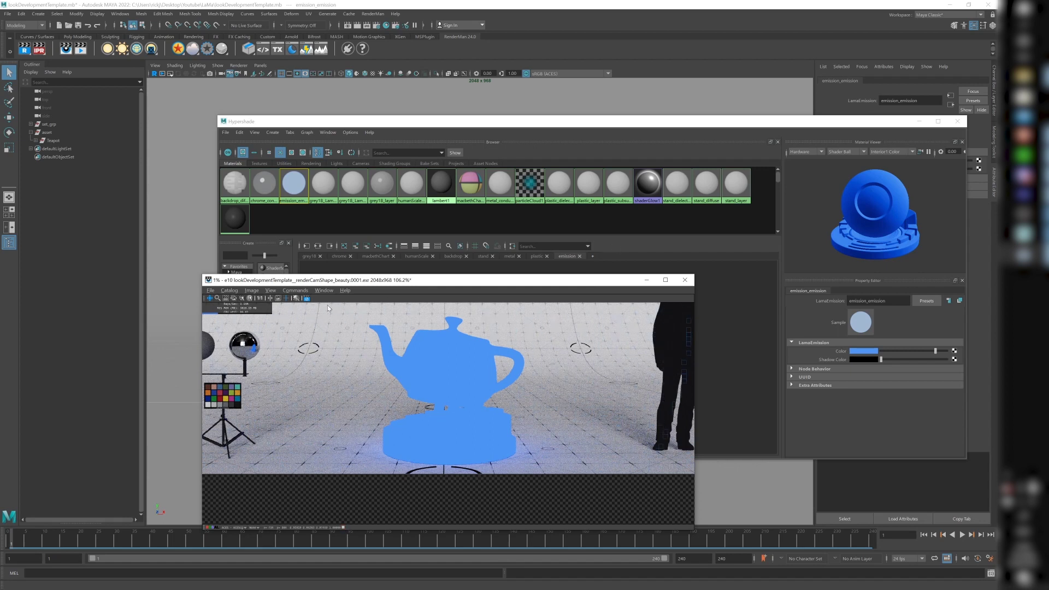
{"action": "left_click", "coordinate": [295, 298]}
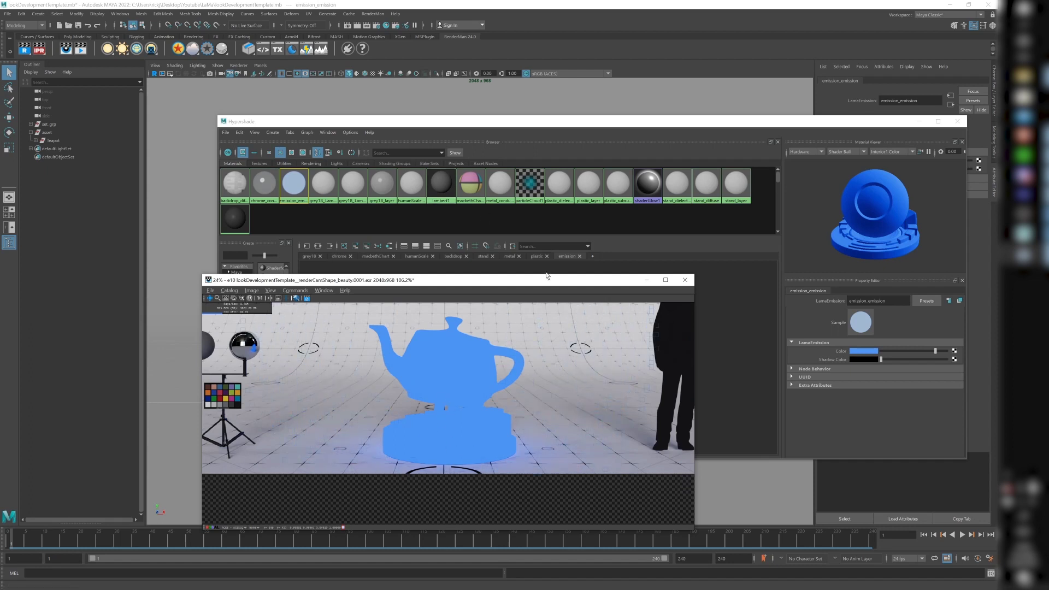
Stop the interactive render of the Teapot and minimize the render window to return to the shader networks.
{"action": "left_click_drag", "start_coordinate": [539, 284], "coordinate": [423, 264]}
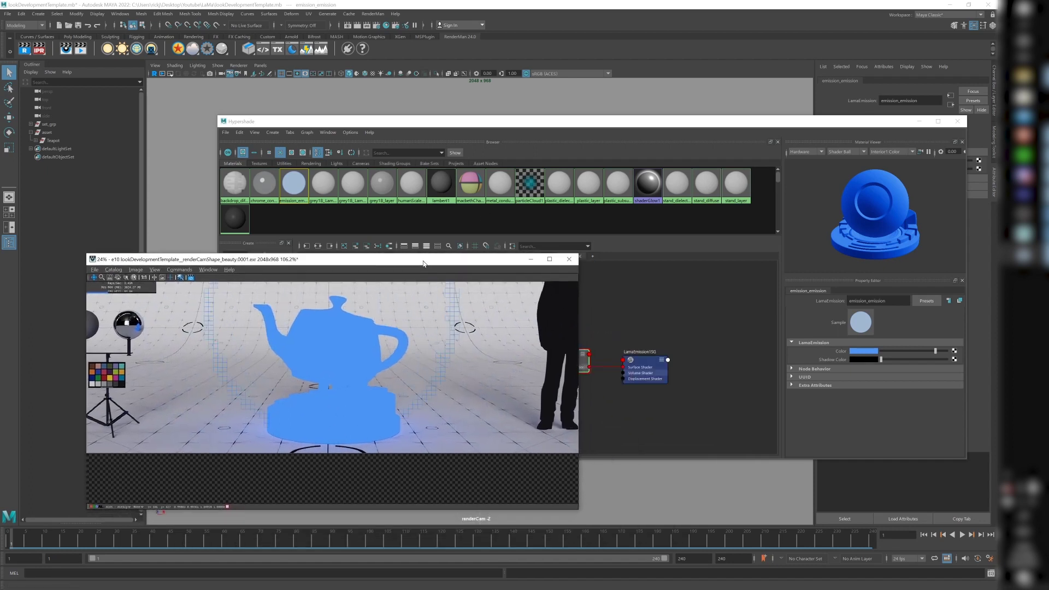
{"action": "left_click", "coordinate": [57, 60]}
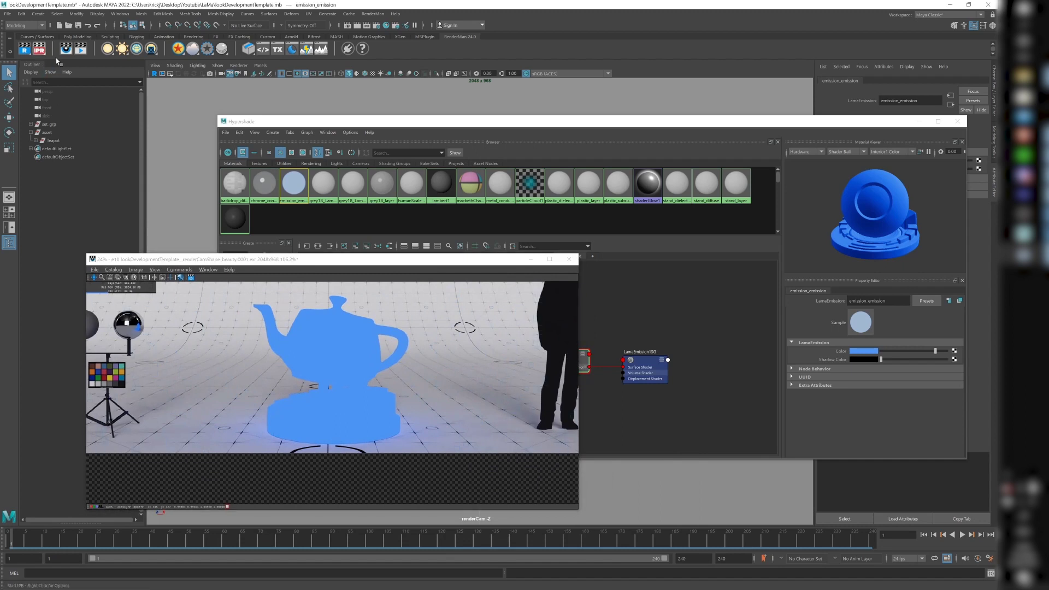
{"action": "right_click", "coordinate": [49, 53]}
{"action": "left_click", "coordinate": [57, 52]}
{"action": "right_click", "coordinate": [50, 53]}
{"action": "left_click", "coordinate": [51, 52]}
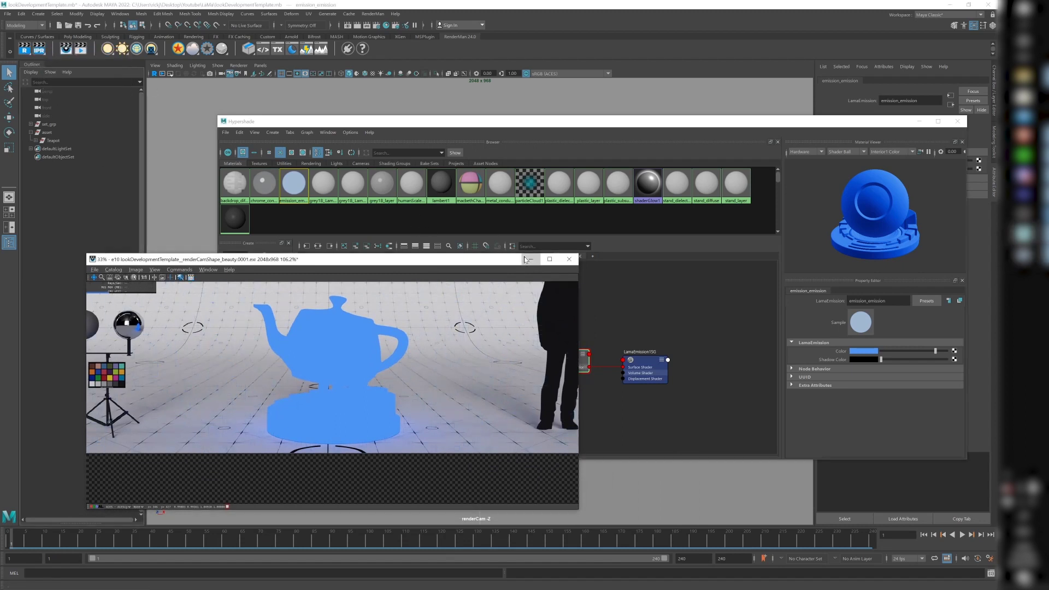
{"action": "left_click", "coordinate": [526, 259]}
Add a new empty shader graph and name it skin.
{"action": "left_click", "coordinate": [593, 256]}
{"action": "double_click", "coordinate": [599, 256]}
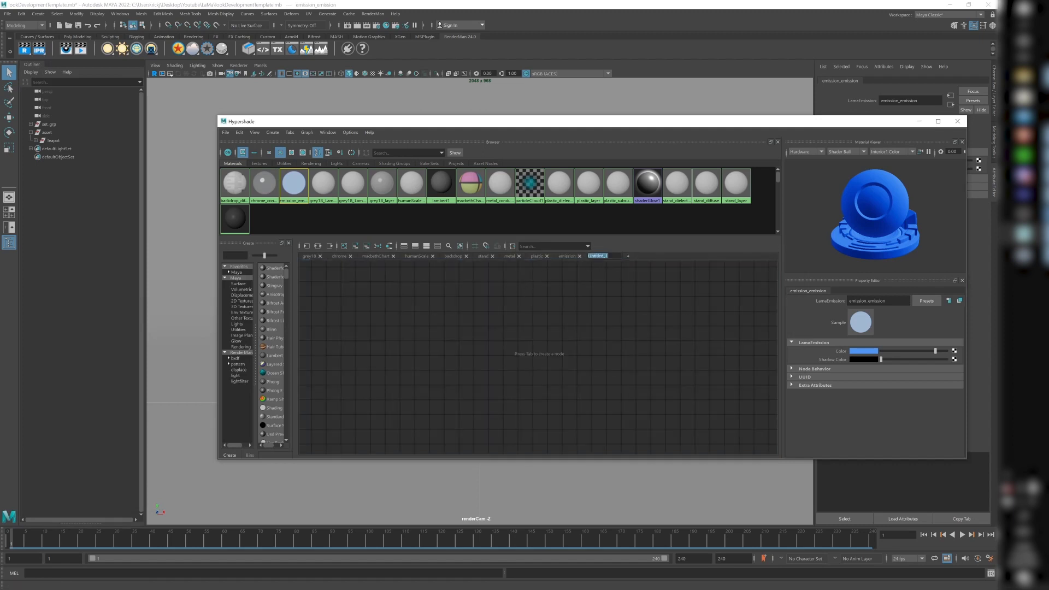
{"action": "type", "text": "skin"}
{"action": "key", "text": "Return"}
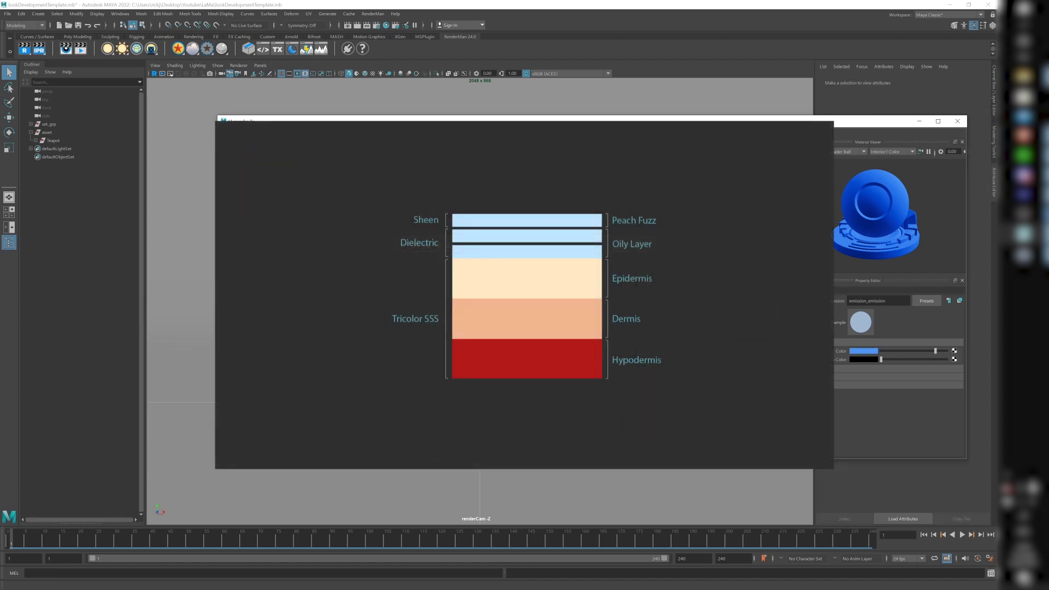
Create a LamaSSS node in the empty skin graph.
{"action": "key", "text": "Tab"}
{"action": "type", "text": "lama"}
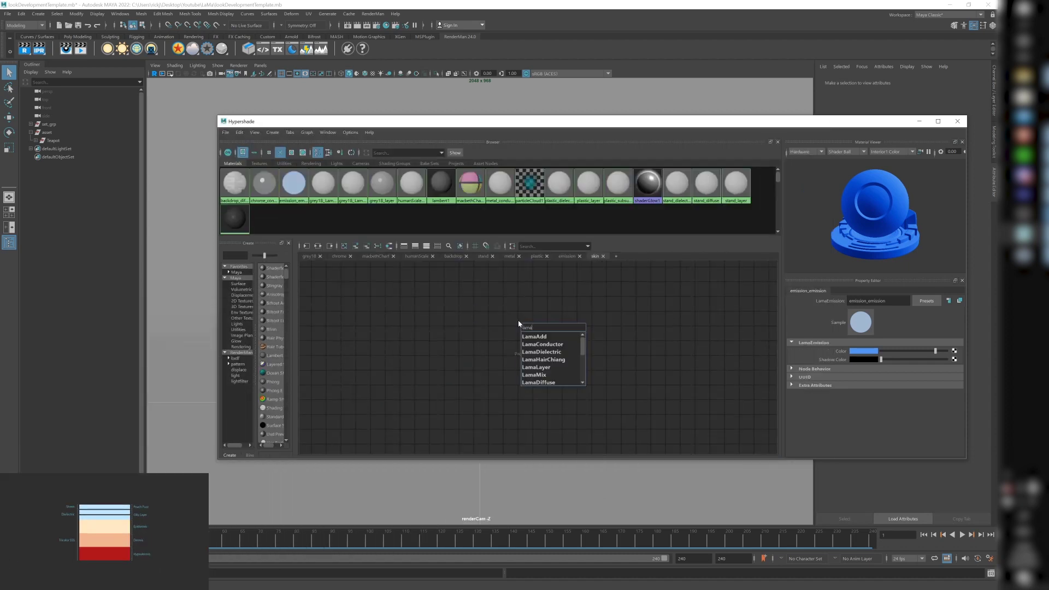
{"action": "type", "text": "su"}
{"action": "key", "text": "BackSpace"}
{"action": "key", "text": "BackSpace"}
{"action": "key", "text": "BackSpace"}
{"action": "type", "text": "as"}
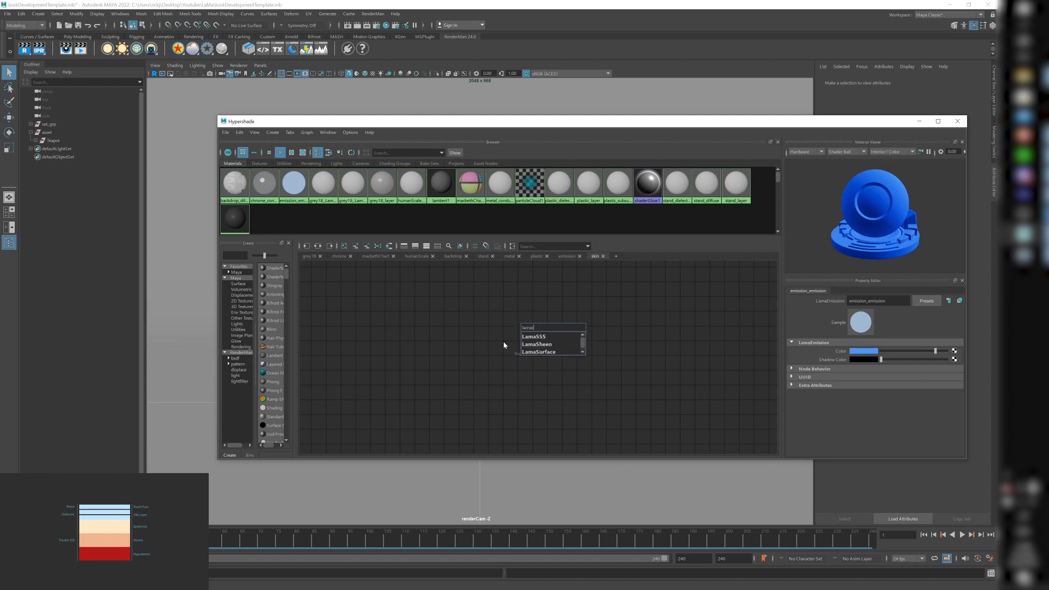
{"action": "left_click", "coordinate": [549, 337]}
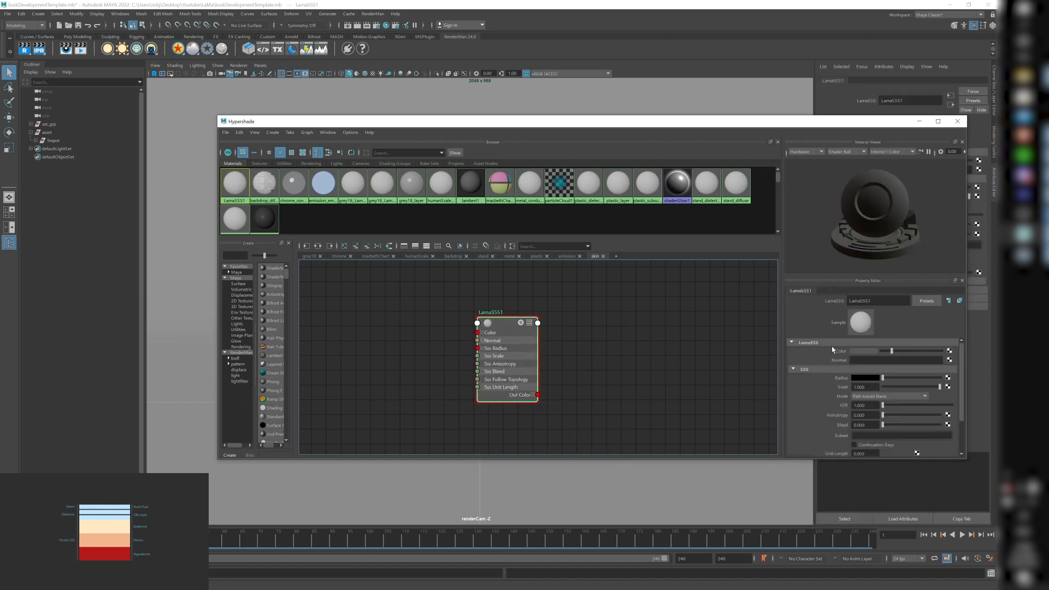
Switch the LamaSSS node's Color to RGB values from 0 to 1.0 and set red to 0.6 and green to 0.45.
{"action": "left_click", "coordinate": [855, 352]}
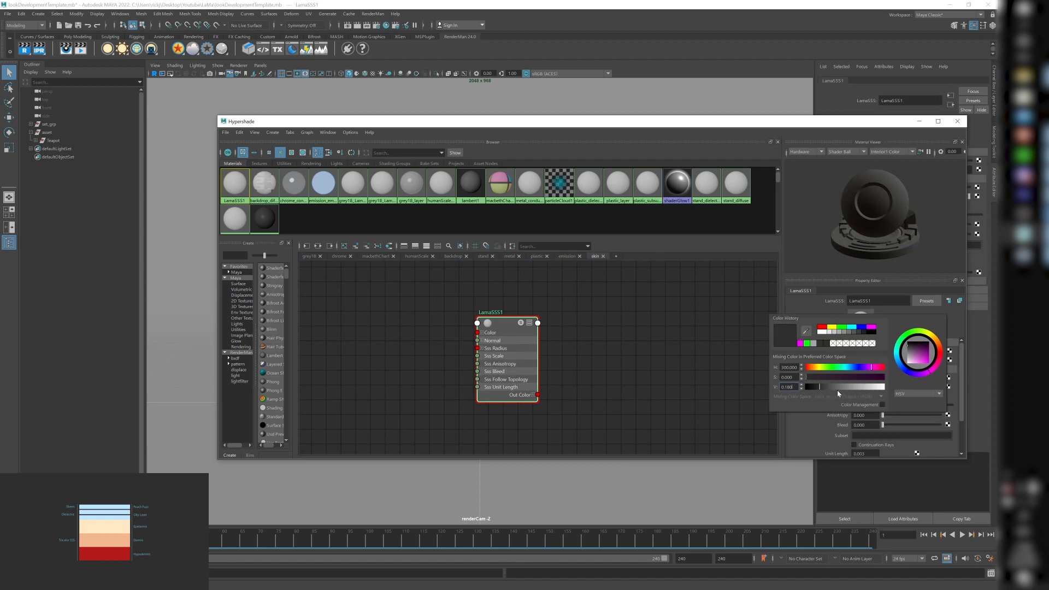
{"action": "left_click", "coordinate": [909, 397]}
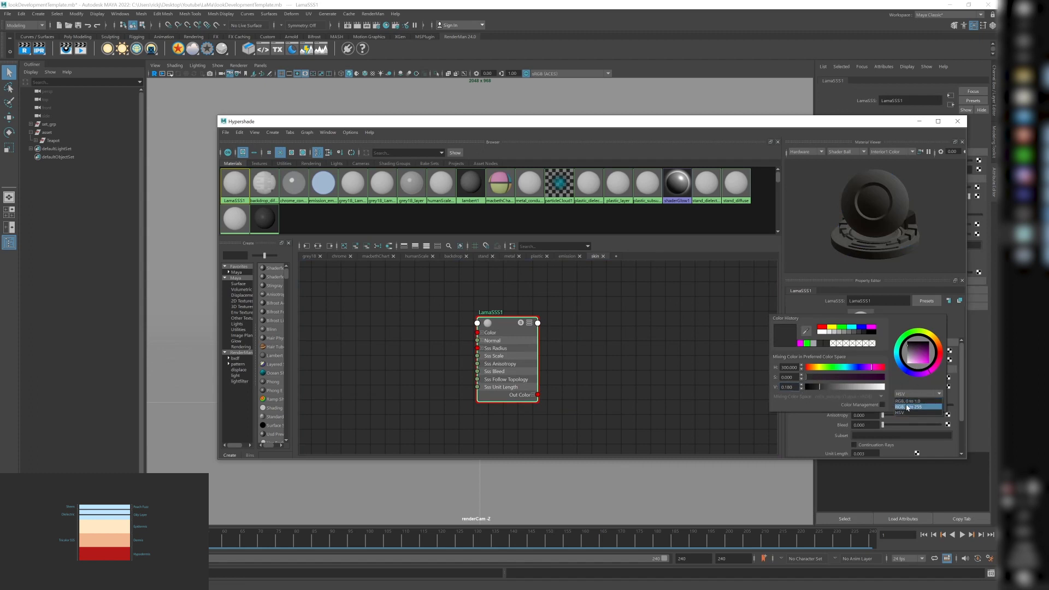
{"action": "left_click", "coordinate": [911, 408]}
{"action": "left_click", "coordinate": [787, 367]}
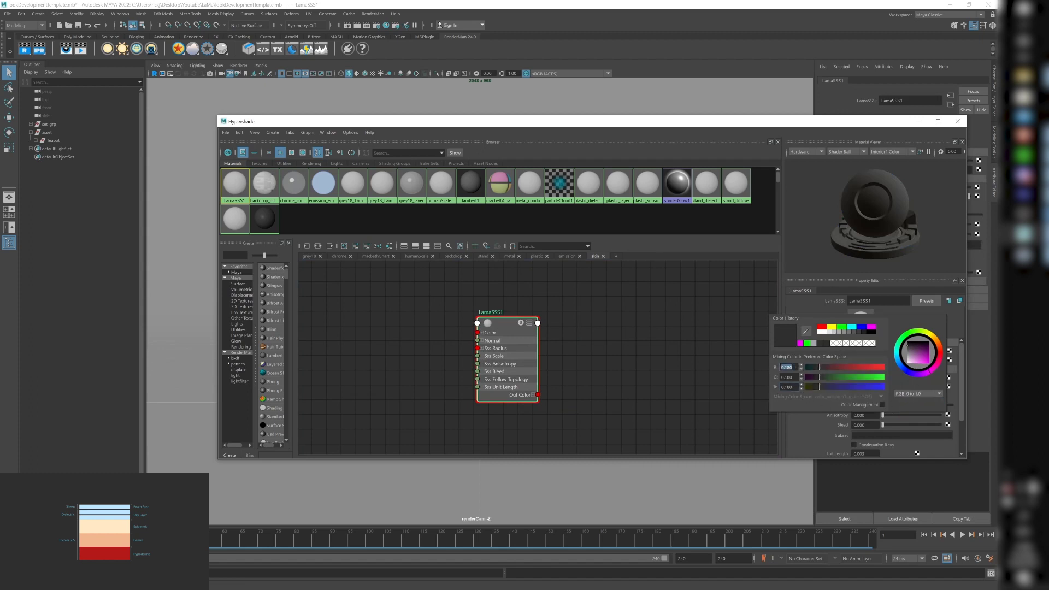
{"action": "type", "text": "00"}
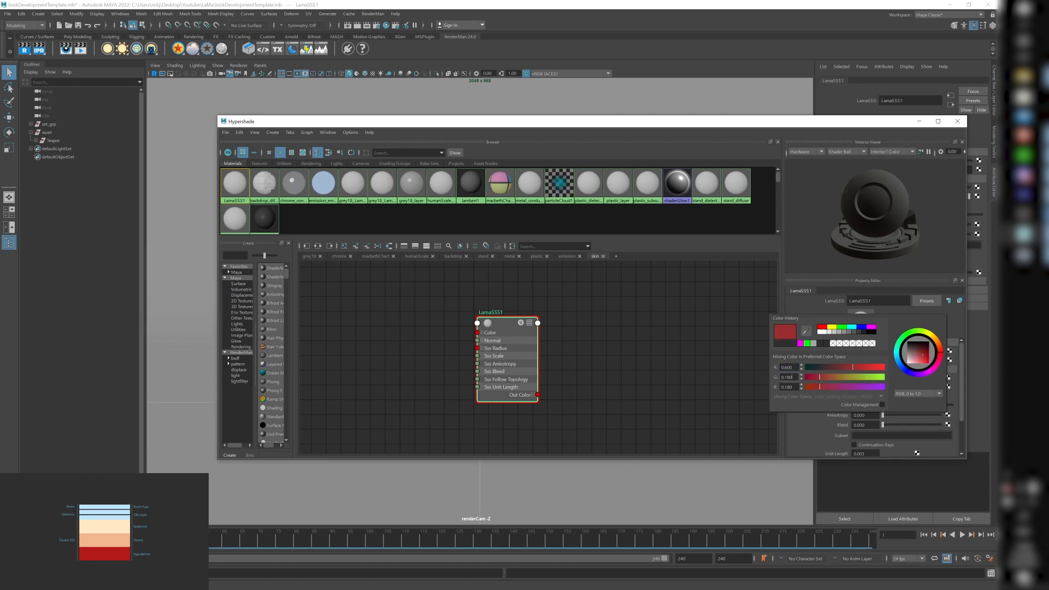
{"action": "type", "text": ".6"}
{"action": "left_click", "coordinate": [790, 375]}
{"action": "type", "text": "0"}
{"action": "key", "text": "Return"}
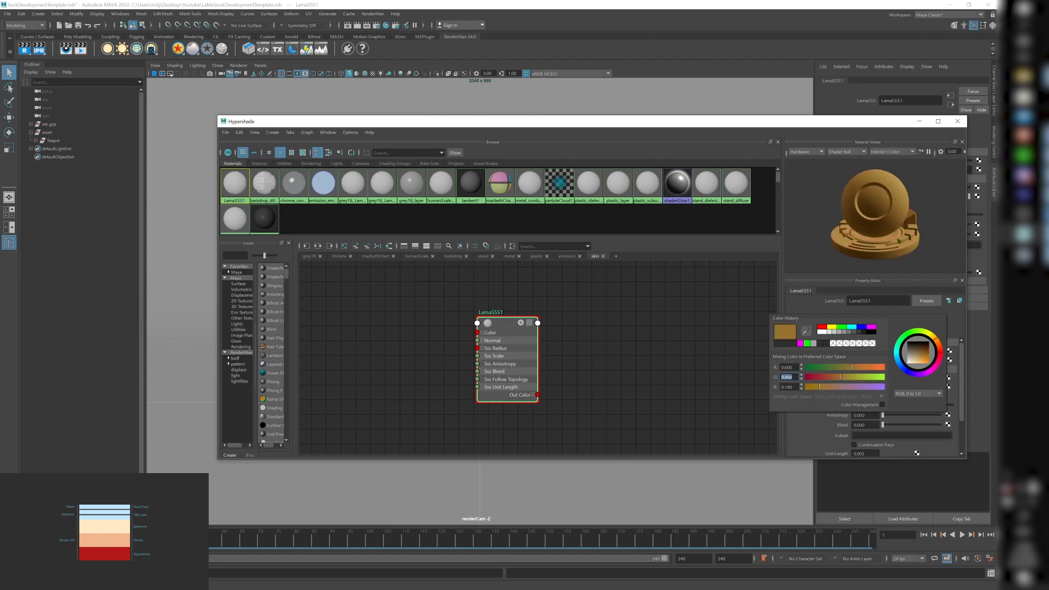
{"action": "key", "text": "Tab"}
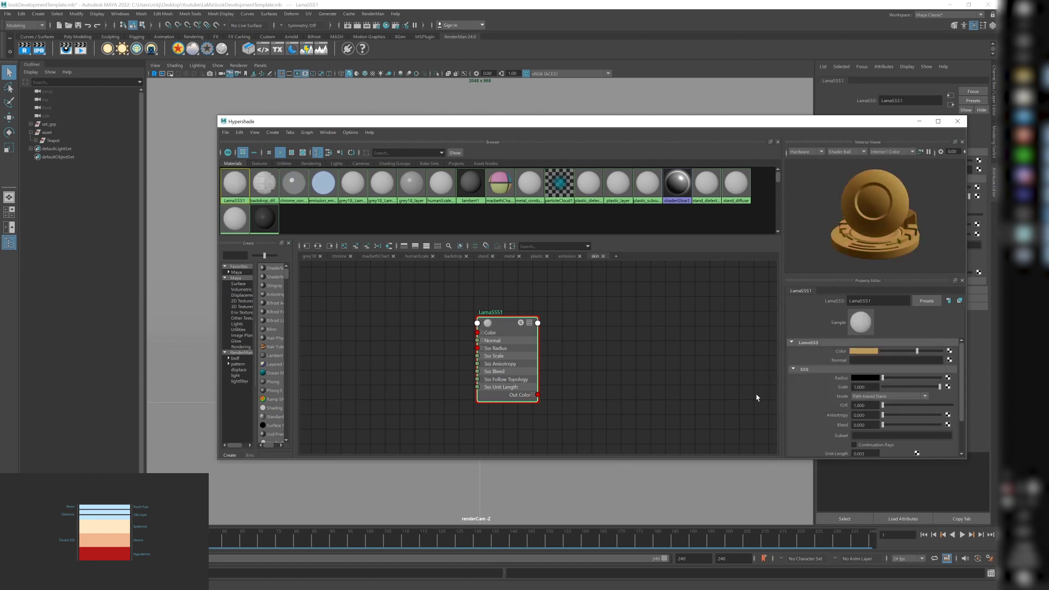
Change the subsurface Color to blue 0.3, red 1 and green 0.65.
{"action": "left_click", "coordinate": [856, 352]}
{"action": "double_click", "coordinate": [782, 388]}
{"action": "type", "text": "0.3"}
{"action": "key", "text": "Return"}
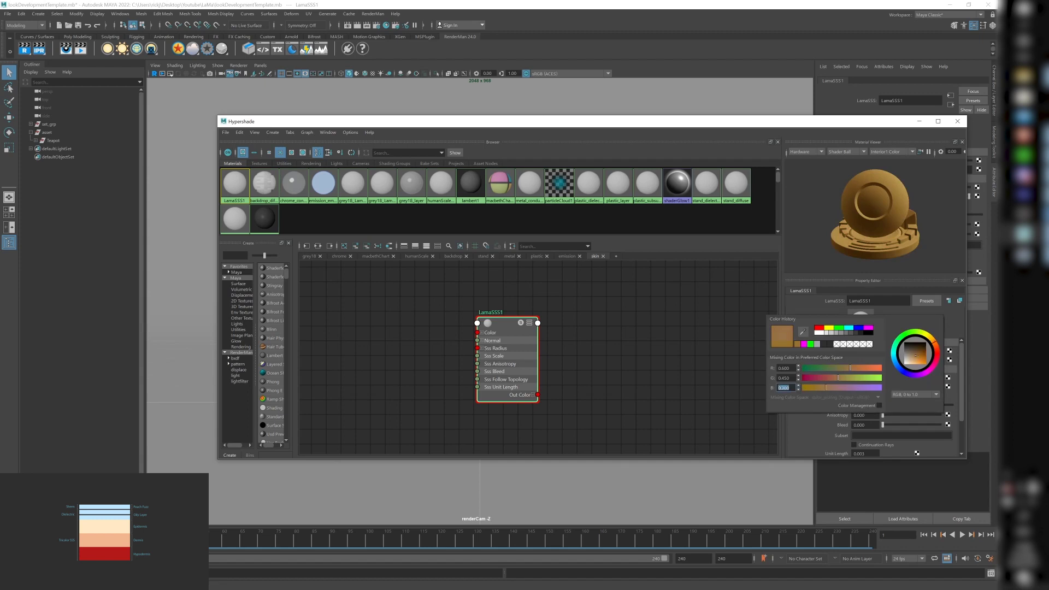
{"action": "double_click", "coordinate": [784, 368]}
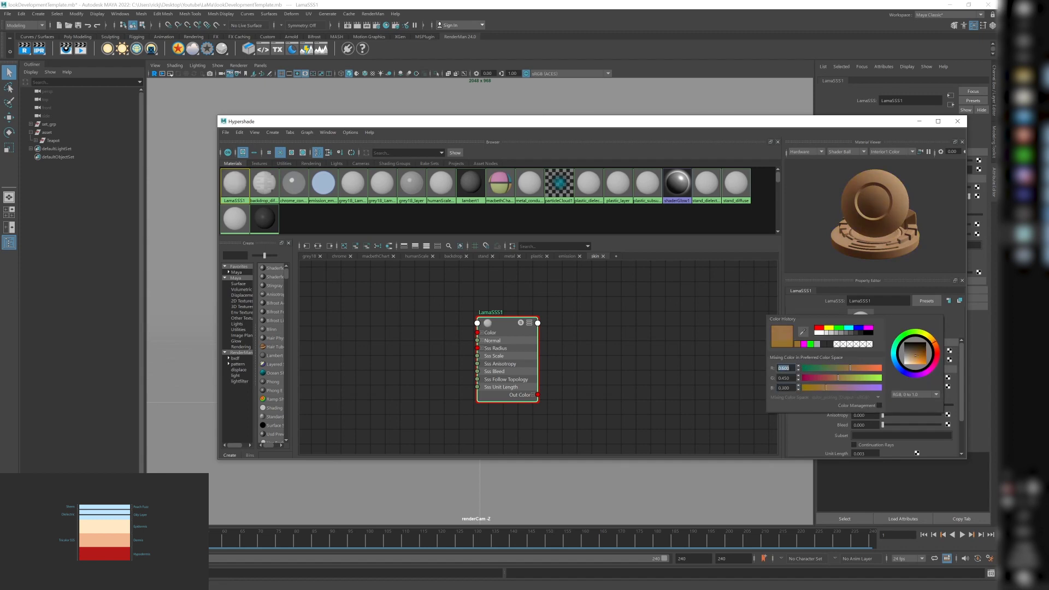
{"action": "type", "text": "1"}
{"action": "key", "text": "Return"}
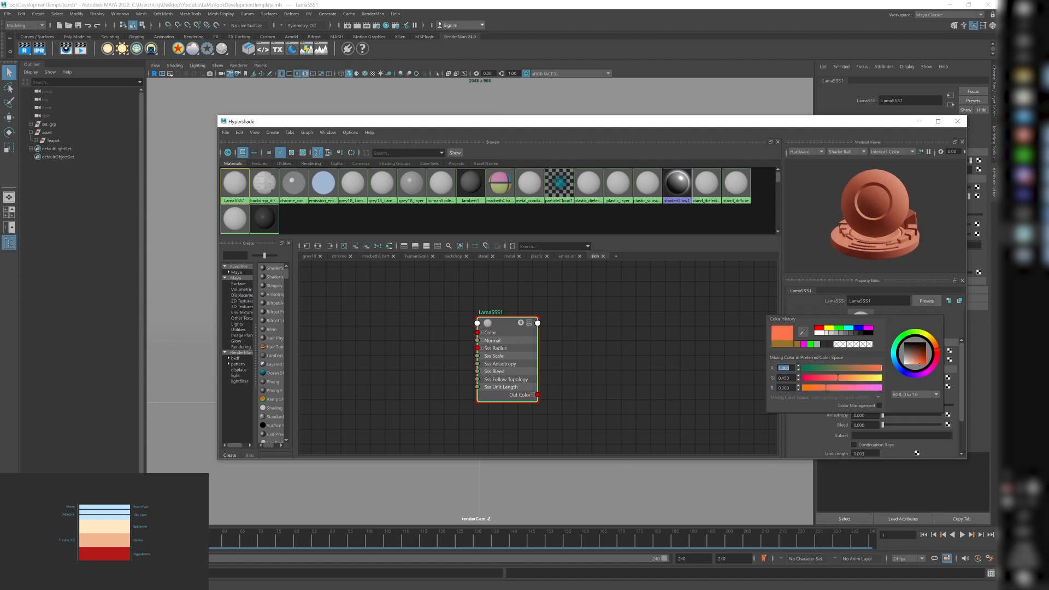
{"action": "key", "text": "Tab"}
{"action": "type", "text": "0.65"}
{"action": "key", "text": "Return"}
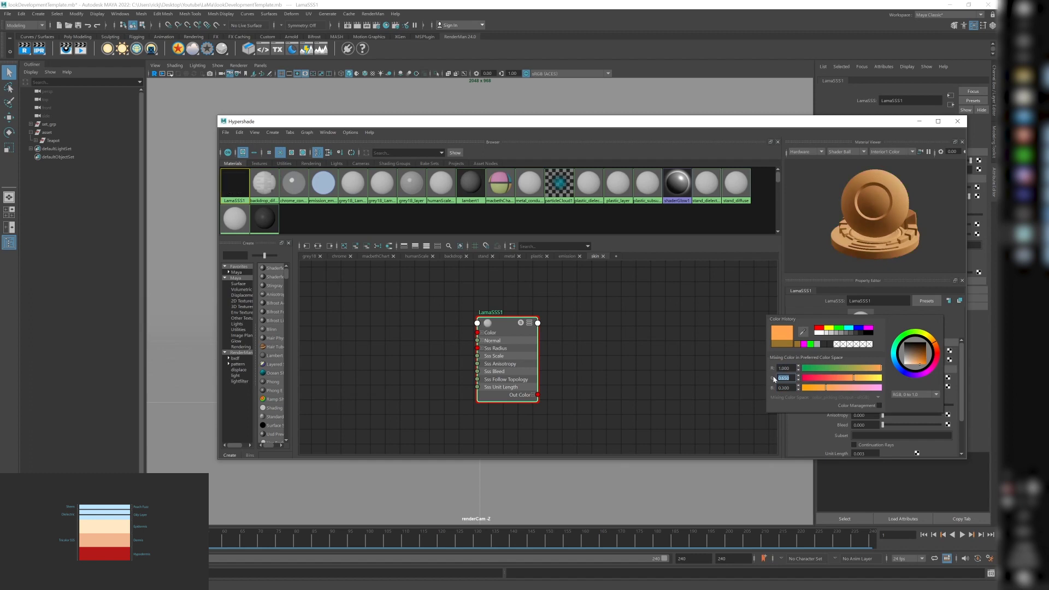
Raise the blue of the subsurface Color and, in HSV mode, reduce its saturation to about 0.32.
{"action": "left_click_drag", "start_coordinate": [832, 391], "coordinate": [845, 391]}
{"action": "left_click", "coordinate": [903, 394]}
{"action": "left_click", "coordinate": [907, 416]}
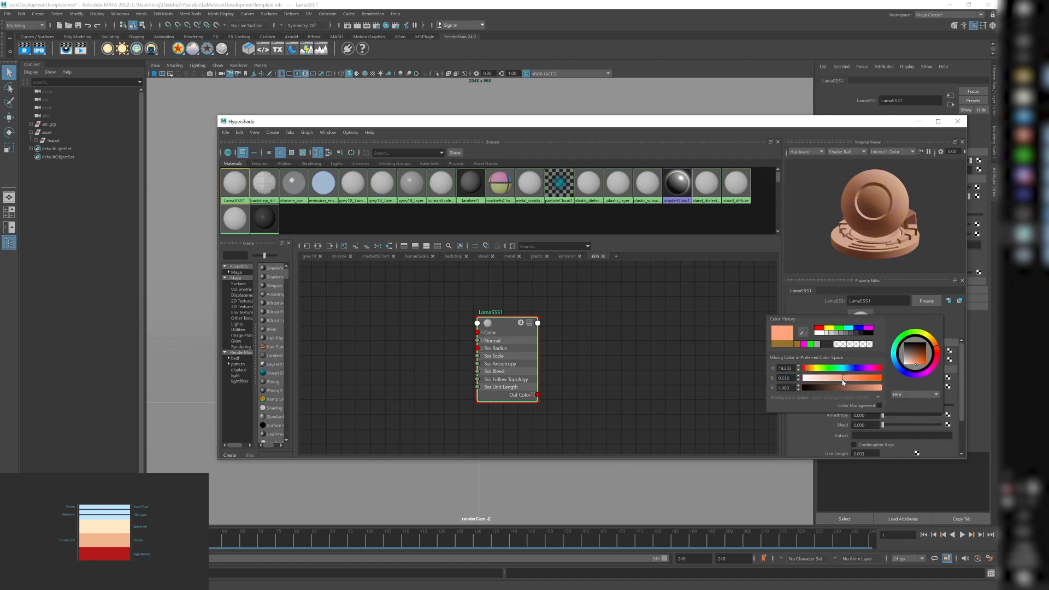
{"action": "left_click_drag", "start_coordinate": [840, 383], "coordinate": [828, 382]}
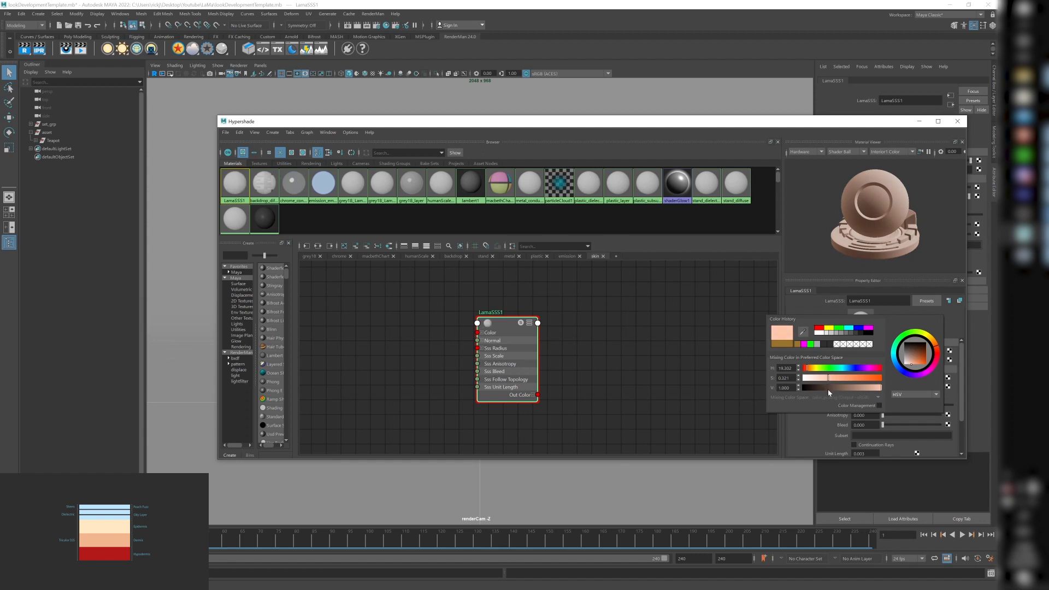
{"action": "left_click", "coordinate": [695, 370]}
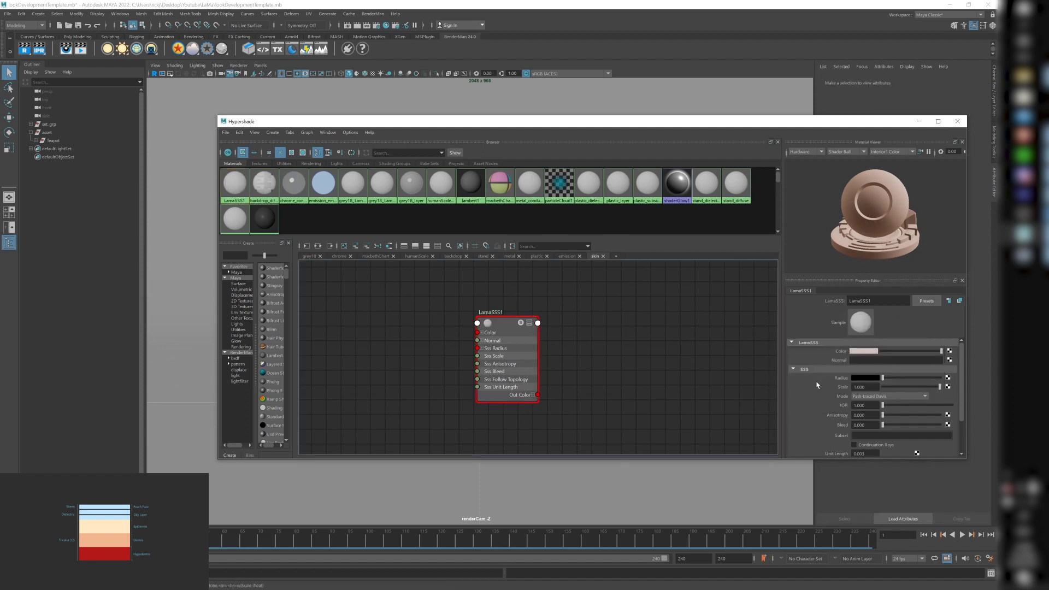
Raise the subsurface Color's saturation to 0.5, enable Color Management and lower the saturation to about 0.35.
{"action": "left_click", "coordinate": [852, 350]}
{"action": "left_click_drag", "start_coordinate": [828, 377], "coordinate": [835, 378]}
{"action": "left_click", "coordinate": [860, 363]}
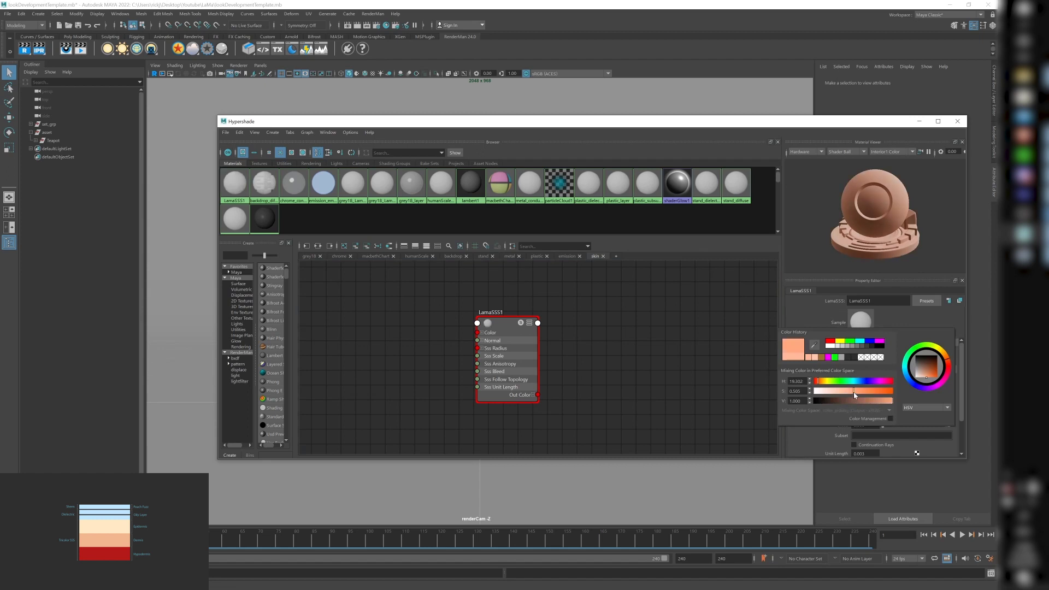
{"action": "left_click", "coordinate": [863, 351]}
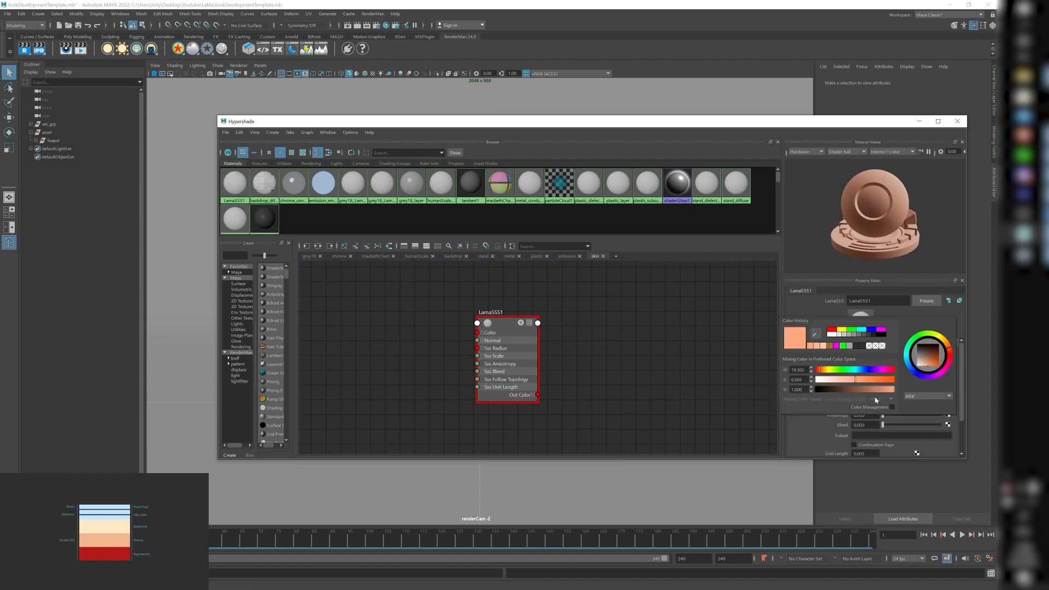
{"action": "left_click", "coordinate": [891, 407]}
{"action": "left_click_drag", "start_coordinate": [853, 385], "coordinate": [844, 379]}
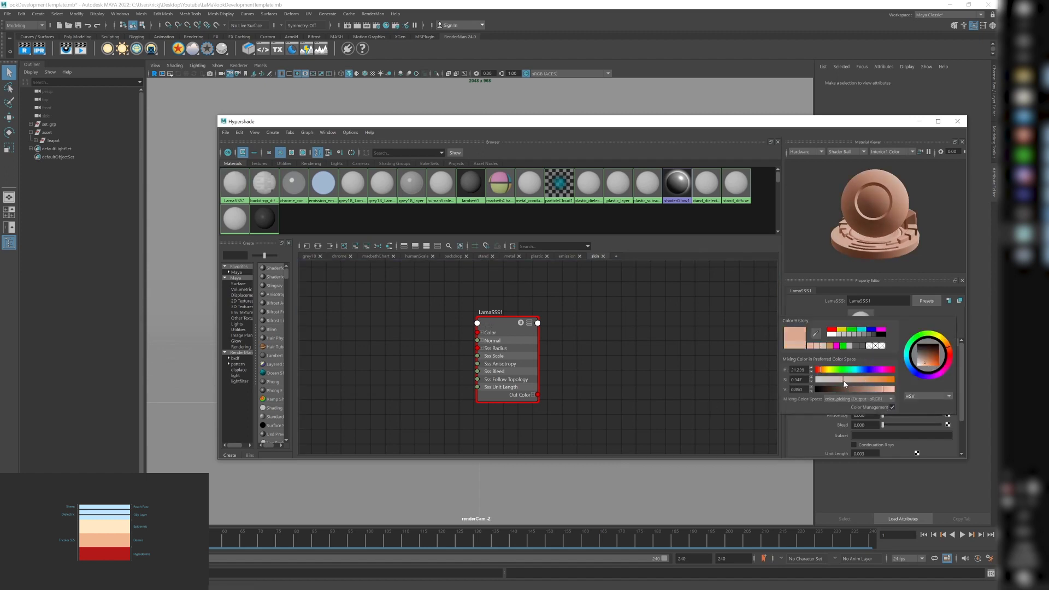
{"action": "left_click", "coordinate": [705, 376]}
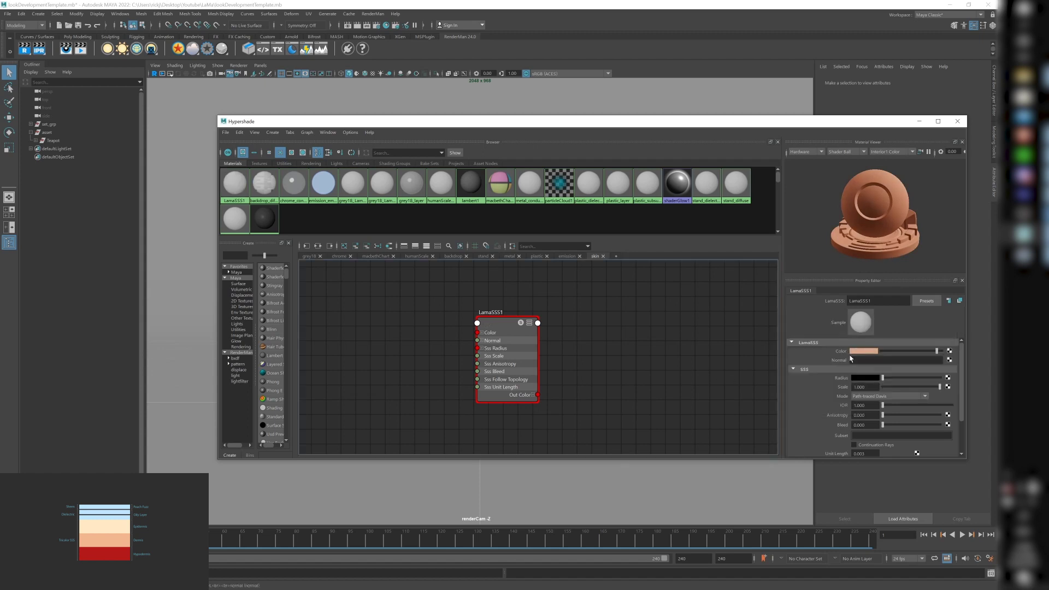
Set the IOR in the LamaSSS node's SSS attributes to 145.
{"action": "scroll", "coordinate": [816, 378], "scroll_direction": "down", "scroll_amount": 2}
{"action": "scroll", "coordinate": [814, 382], "scroll_direction": "up", "scroll_amount": 1}
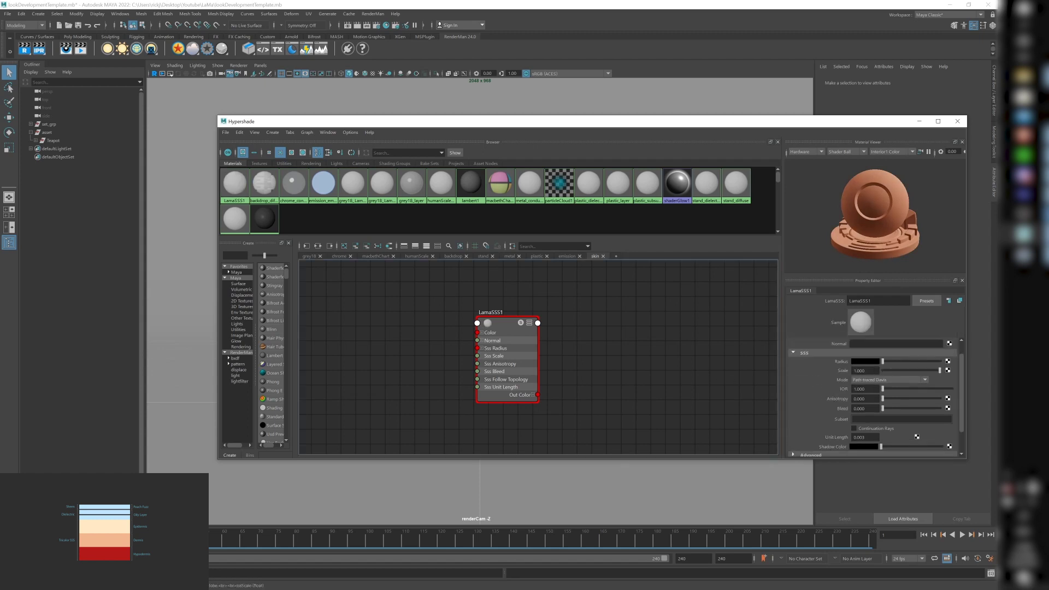
{"action": "right_click", "coordinate": [805, 378]}
{"action": "left_click", "coordinate": [748, 366]}
{"action": "left_click", "coordinate": [865, 388]}
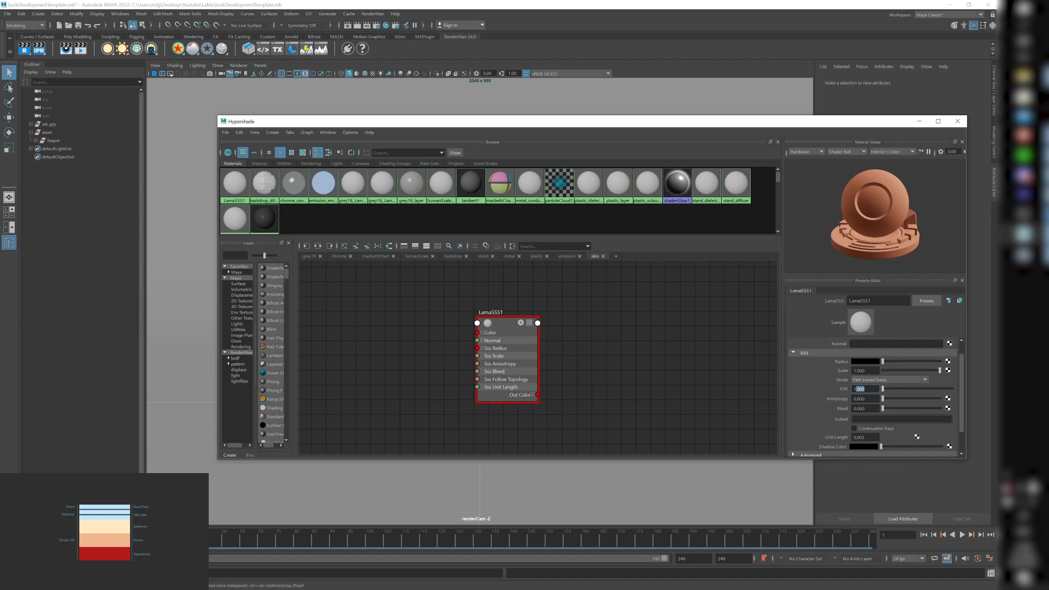
{"action": "type", "text": "145"}
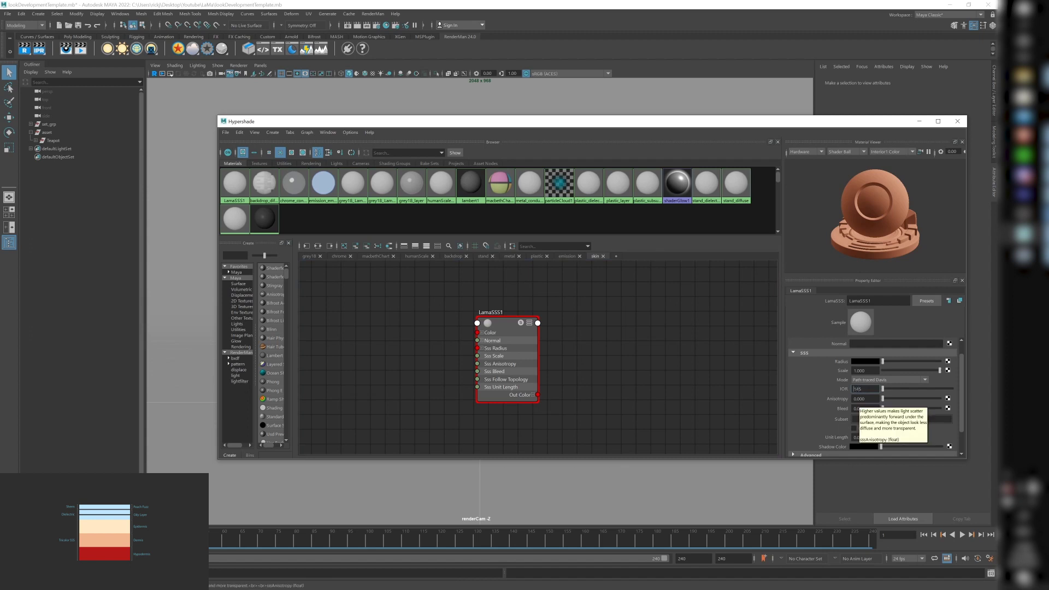
Switch the SSS Radius color to RGB values from 0 to 1.0 and set red to 1 and green to 0.35.
{"action": "left_click", "coordinate": [865, 362]}
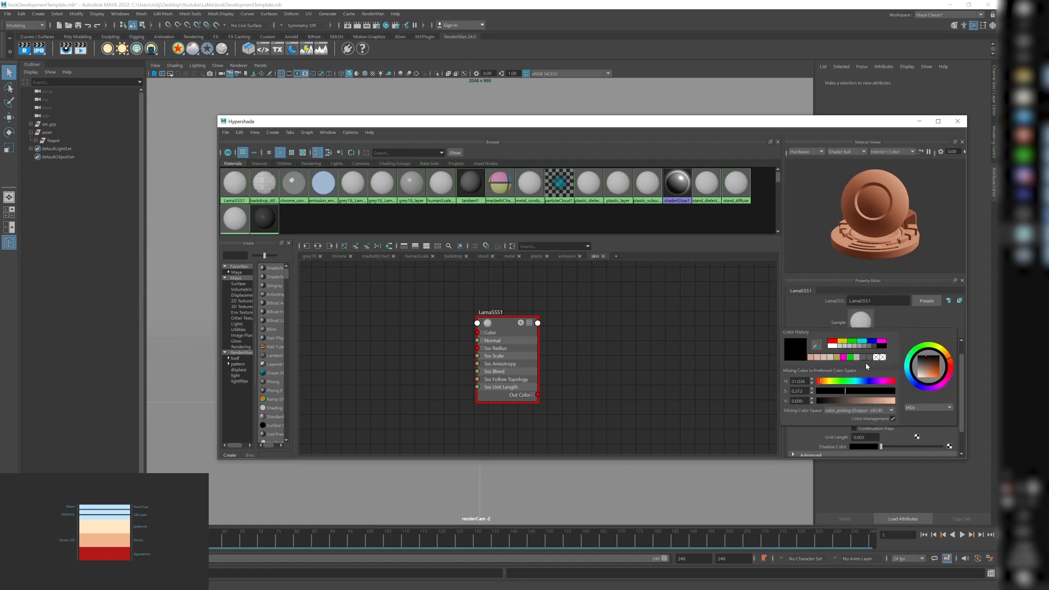
{"action": "left_click", "coordinate": [926, 408]}
{"action": "left_click", "coordinate": [919, 416]}
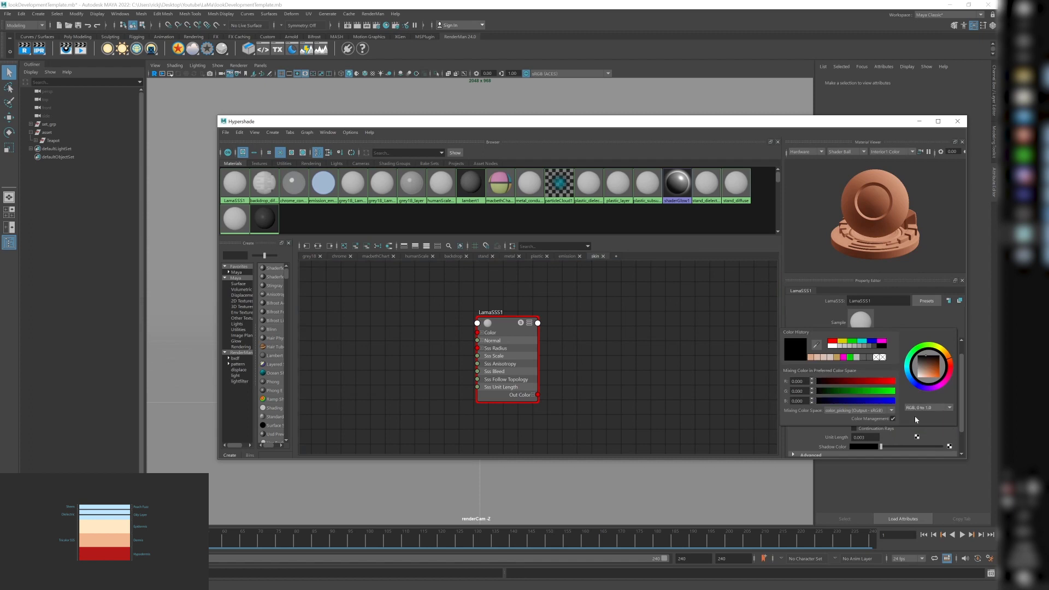
{"action": "double_click", "coordinate": [797, 381]}
{"action": "type", "text": "1"}
{"action": "key", "text": "Tab"}
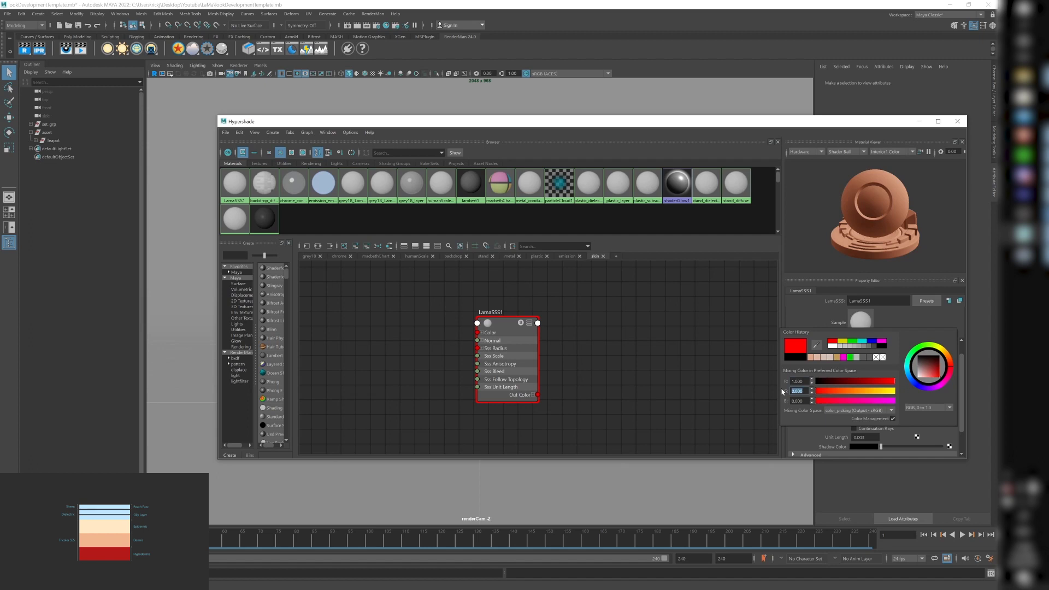
{"action": "type", "text": "0.35"}
{"action": "key", "text": "Return"}
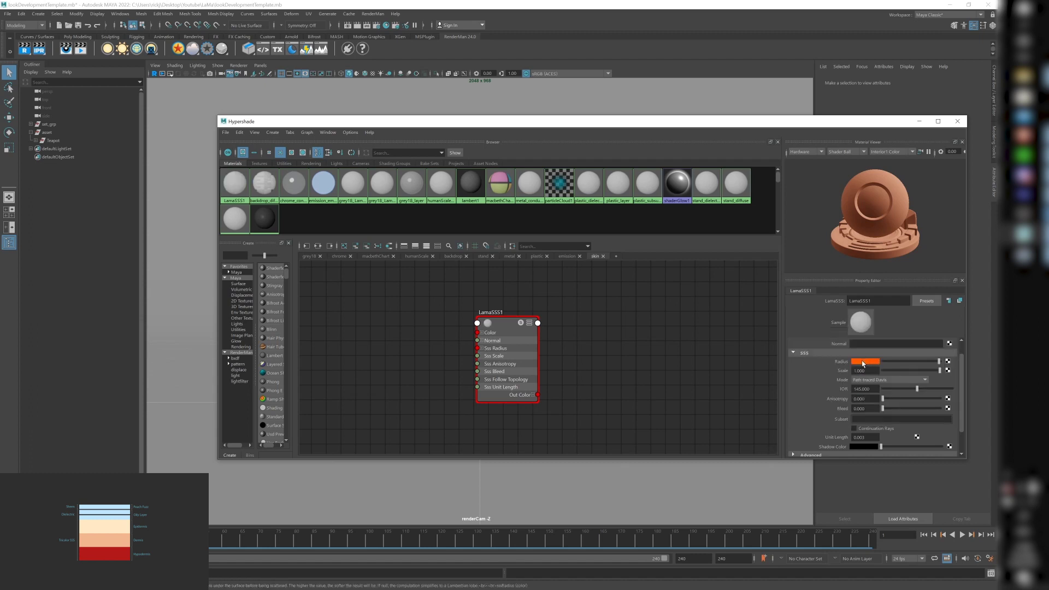
Reopen the SSS Radius color of the LamaSSS1 node and turn off Color Management.
{"action": "left_click", "coordinate": [862, 363]}
{"action": "key", "text": "Tab"}
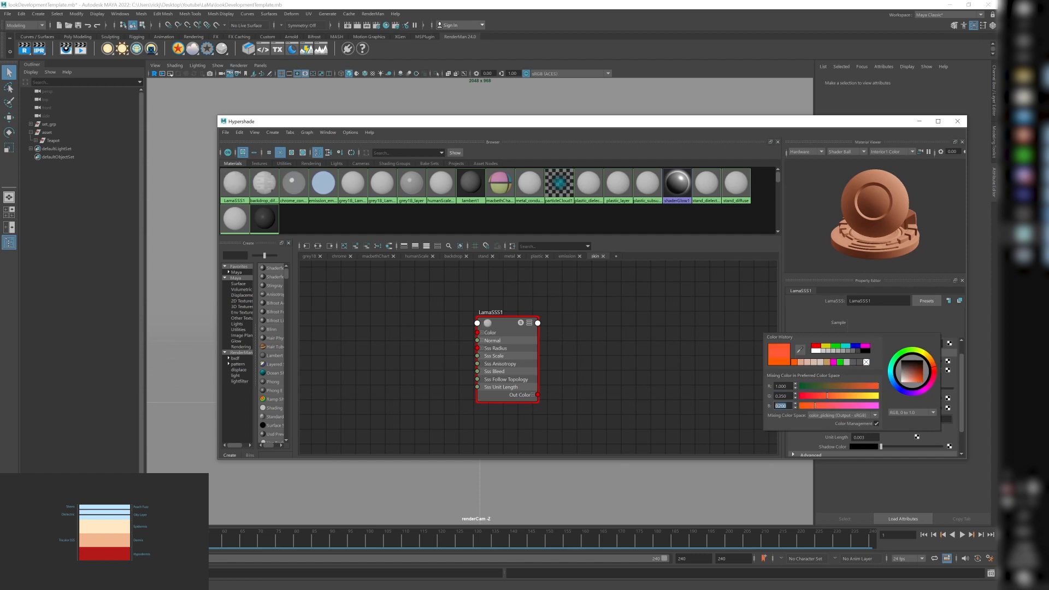
{"action": "left_click", "coordinate": [865, 362]}
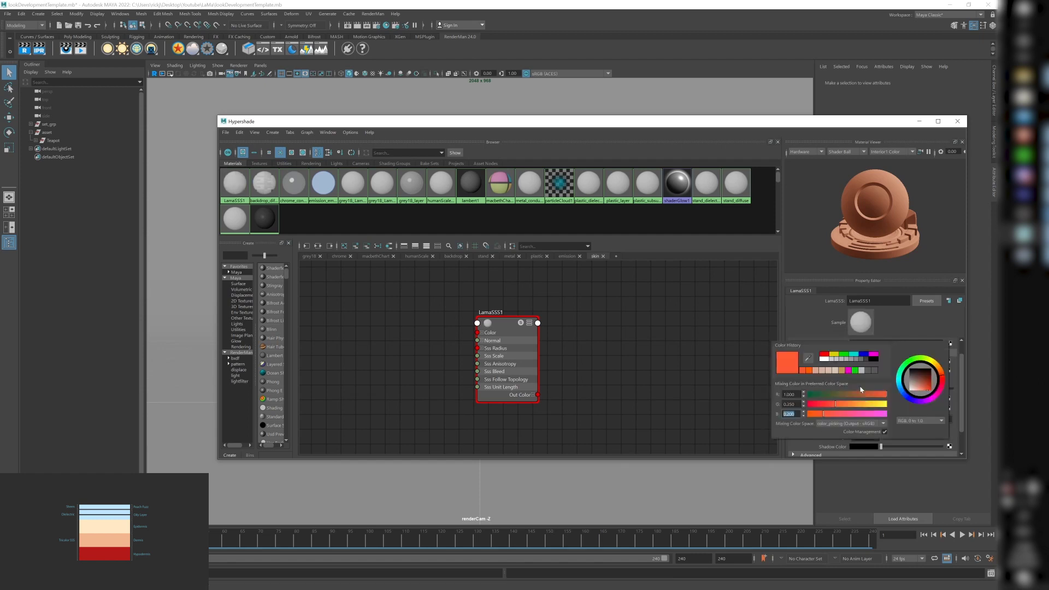
{"action": "left_click", "coordinate": [883, 432]}
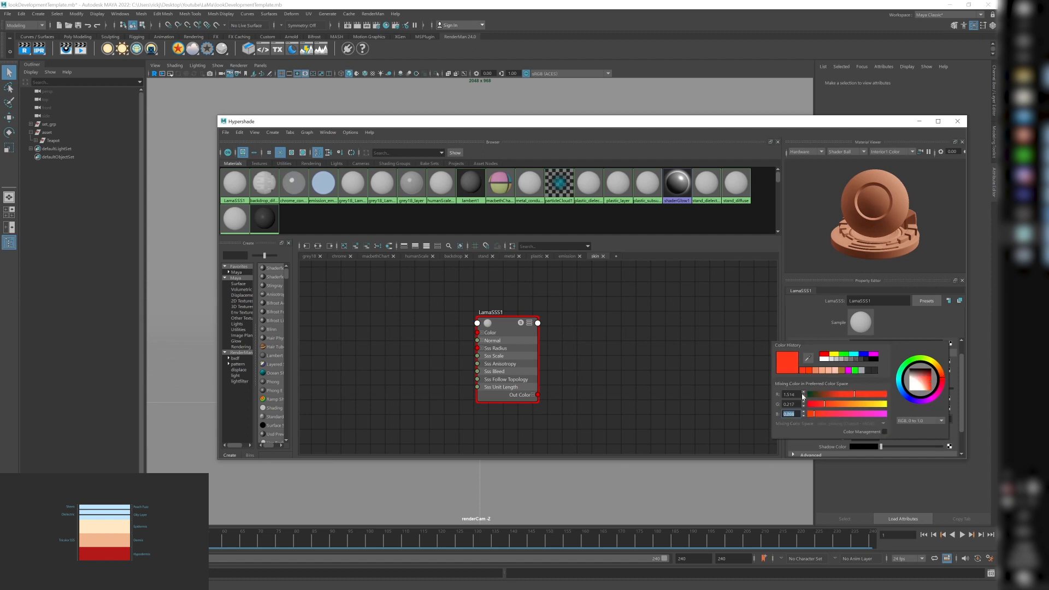
Set the SSS Radius color to red 1, green 0.35 and blue 0.2.
{"action": "left_click", "coordinate": [790, 394]}
{"action": "type", "text": "1"}
{"action": "key", "text": "Tab"}
{"action": "type", "text": "0"}
{"action": "key", "text": "Return"}
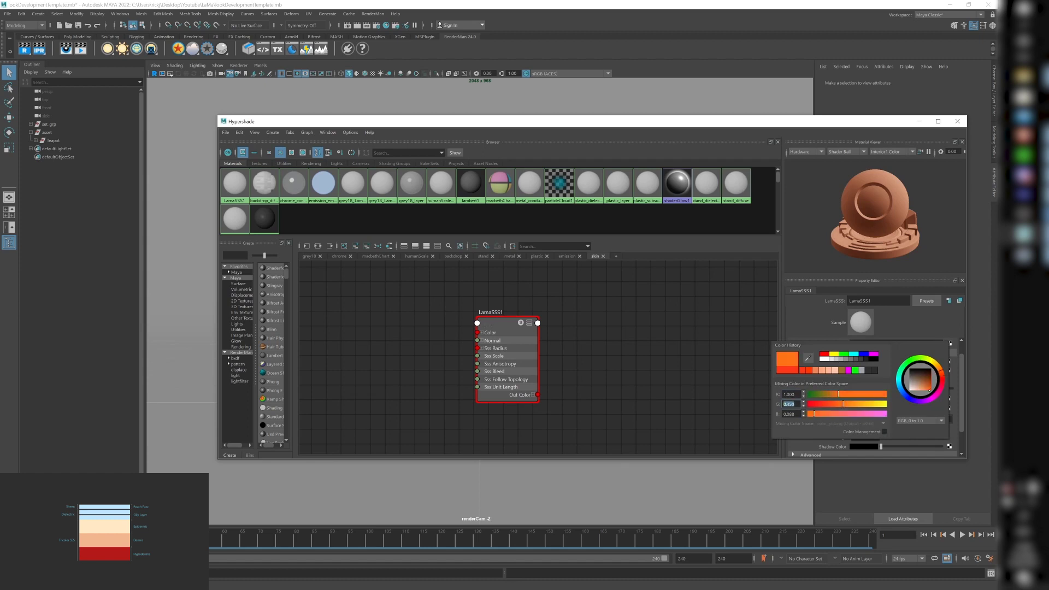
{"action": "left_click", "coordinate": [790, 404]}
{"action": "key", "text": "Tab"}
{"action": "type", "text": "0.2"}
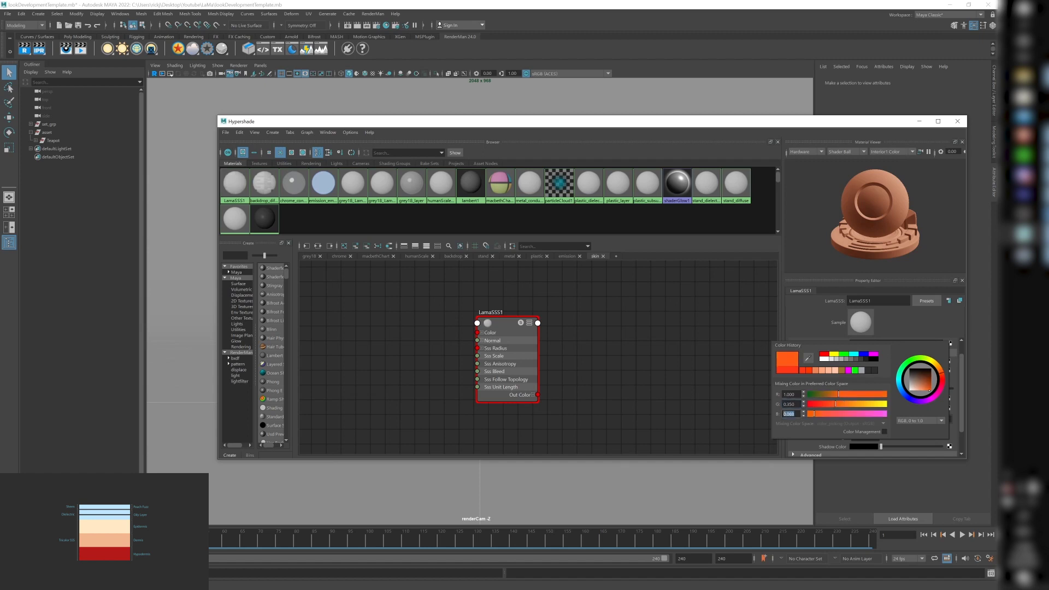
{"action": "key", "text": "Return"}
{"action": "mouse_move", "coordinate": [835, 387]}
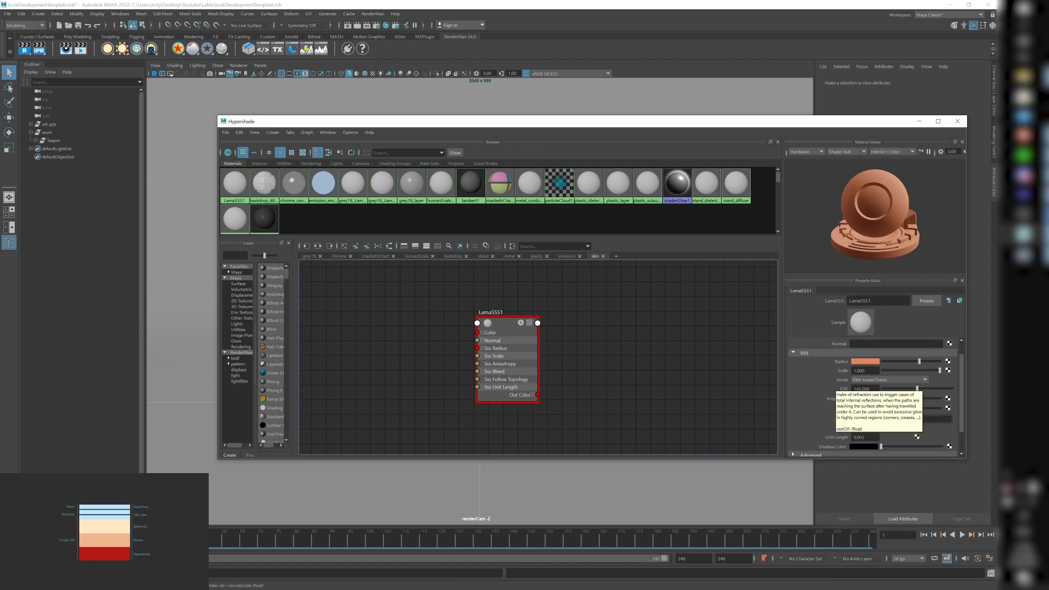
{"action": "left_click", "coordinate": [864, 362]}
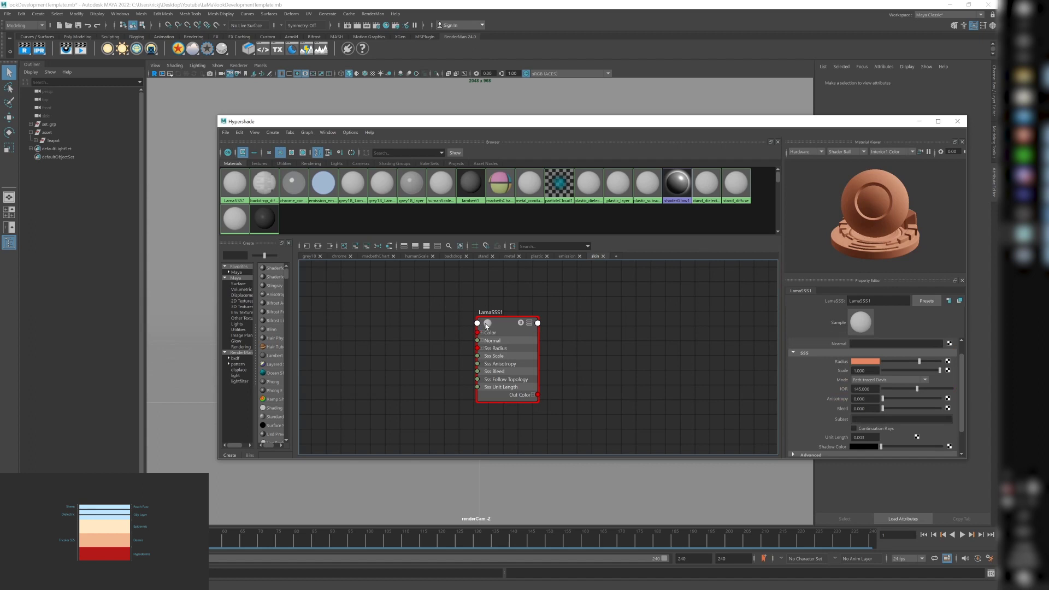
Assign the LamaSSS1 material to the Teapot object and arrange its shading group node in the graph.
{"action": "right_click_drag", "start_coordinate": [487, 326], "coordinate": [487, 305]}
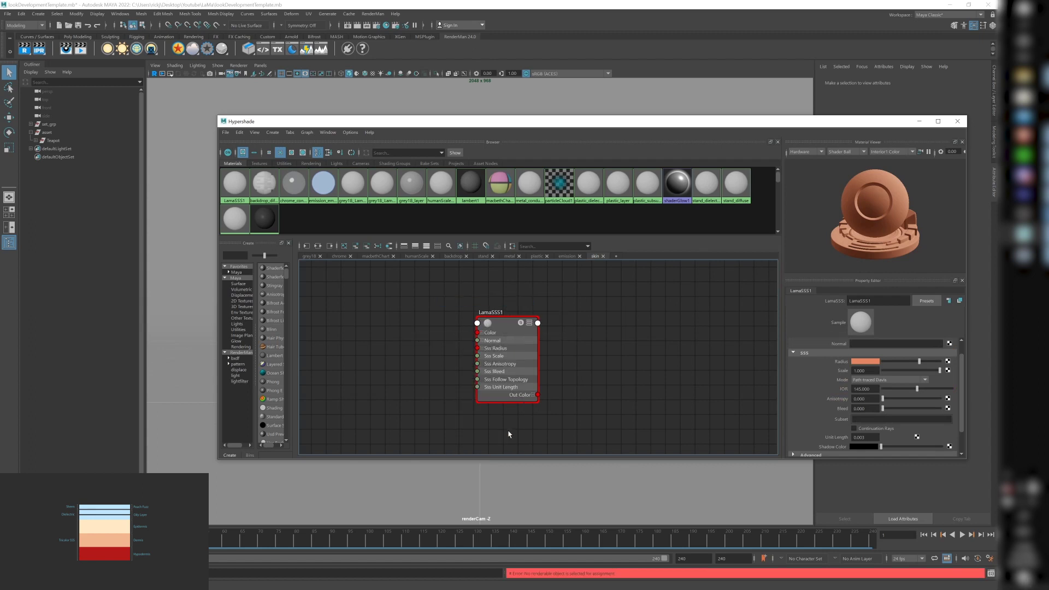
{"action": "left_click", "coordinate": [57, 141]}
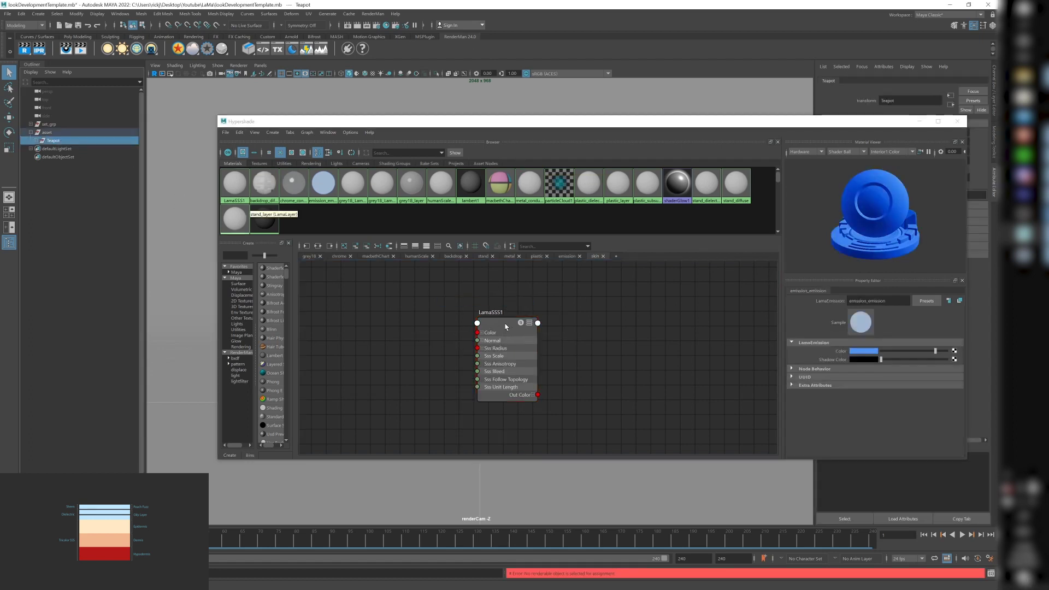
{"action": "right_click_drag", "start_coordinate": [490, 323], "coordinate": [506, 353]}
{"action": "left_click_drag", "start_coordinate": [588, 390], "coordinate": [604, 383]}
Render the teapot with the subsurface material and check the Image Color Space options in the render view.
{"action": "left_click", "coordinate": [31, 53]}
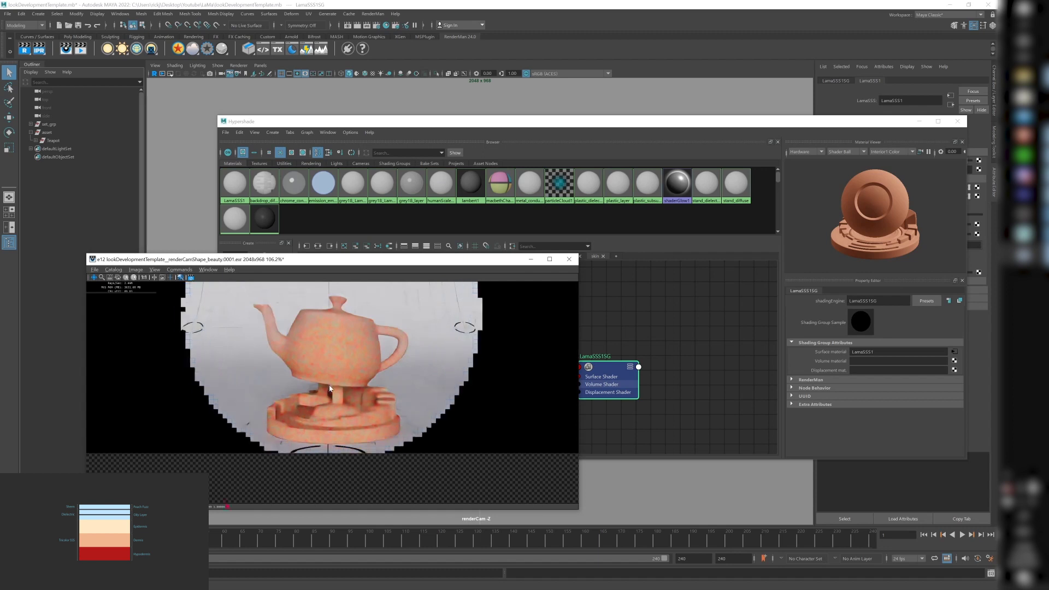
{"action": "left_click_drag", "start_coordinate": [352, 260], "coordinate": [305, 199]}
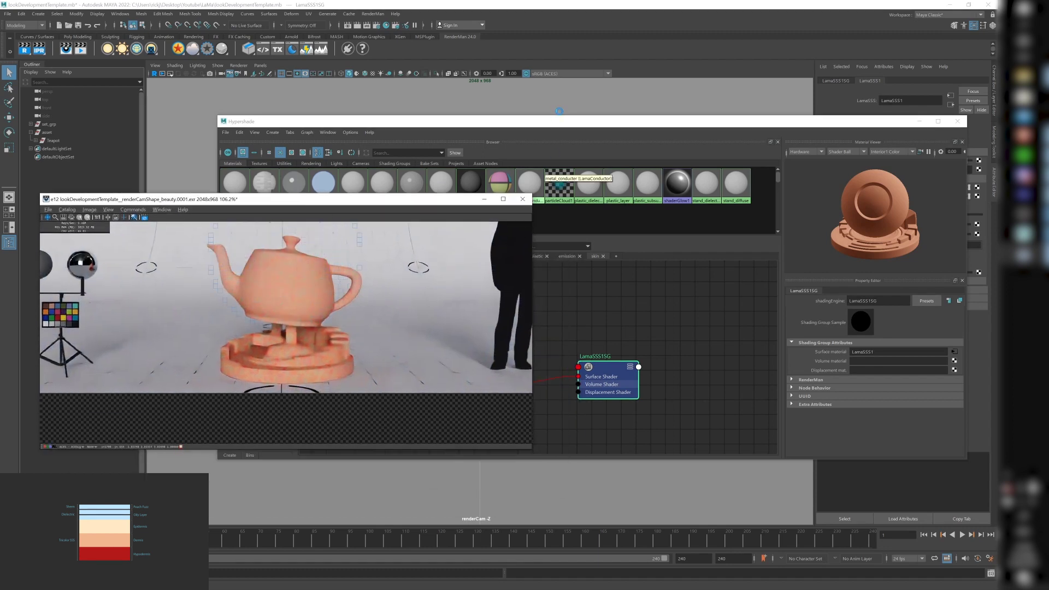
{"action": "left_click", "coordinate": [89, 210]}
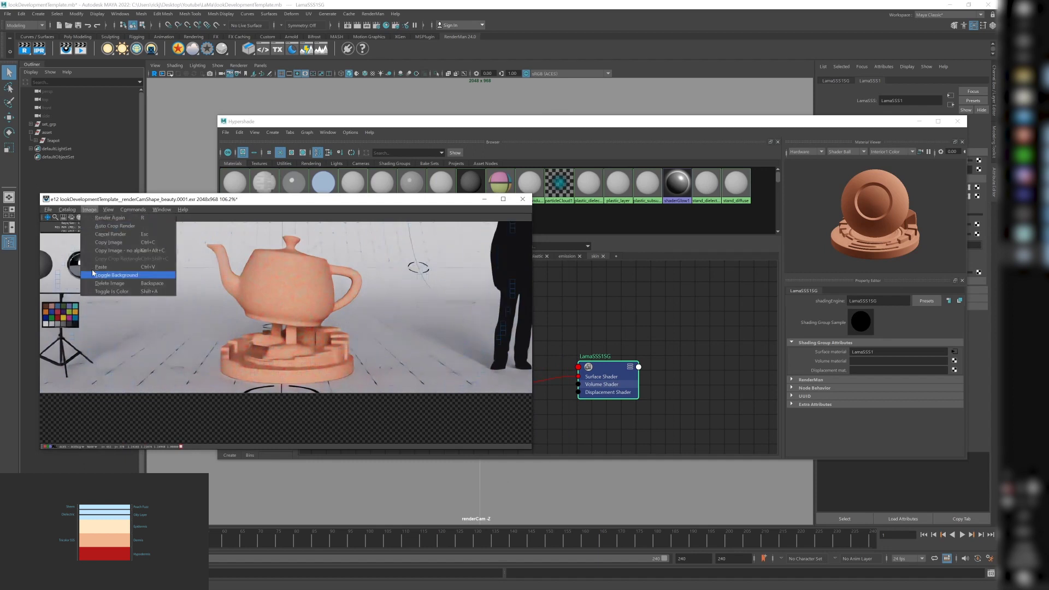
{"action": "mouse_move", "coordinate": [108, 209]}
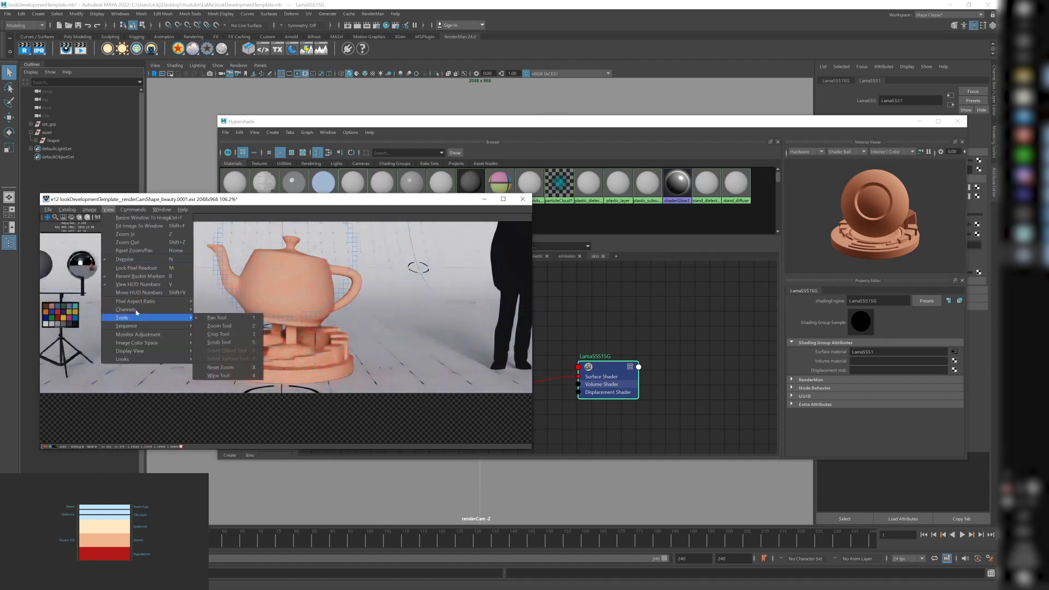
{"action": "mouse_move", "coordinate": [171, 343]}
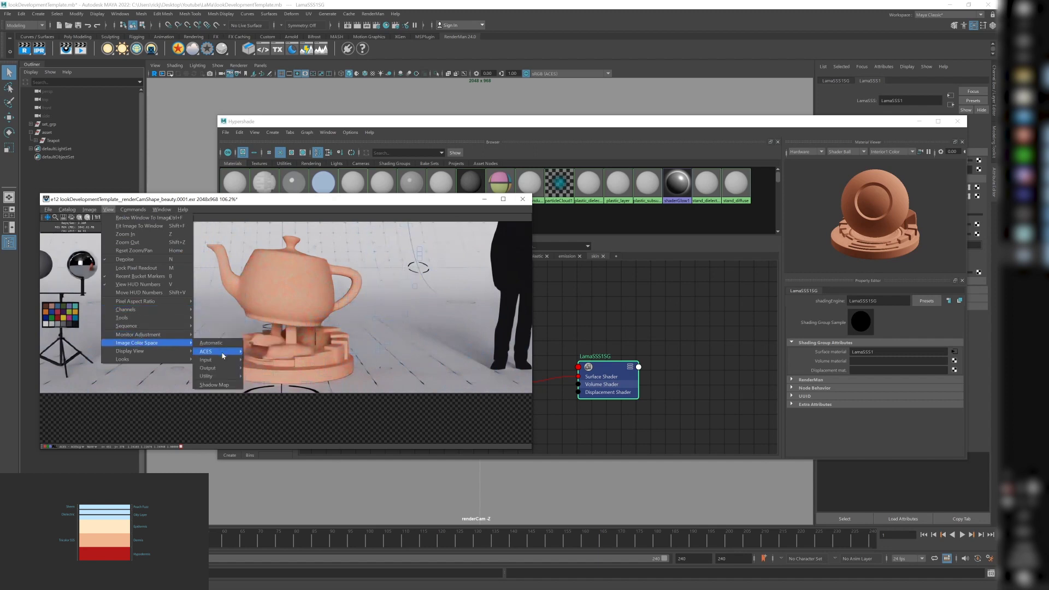
{"action": "mouse_move", "coordinate": [206, 351]}
{"action": "left_click", "coordinate": [399, 118]}
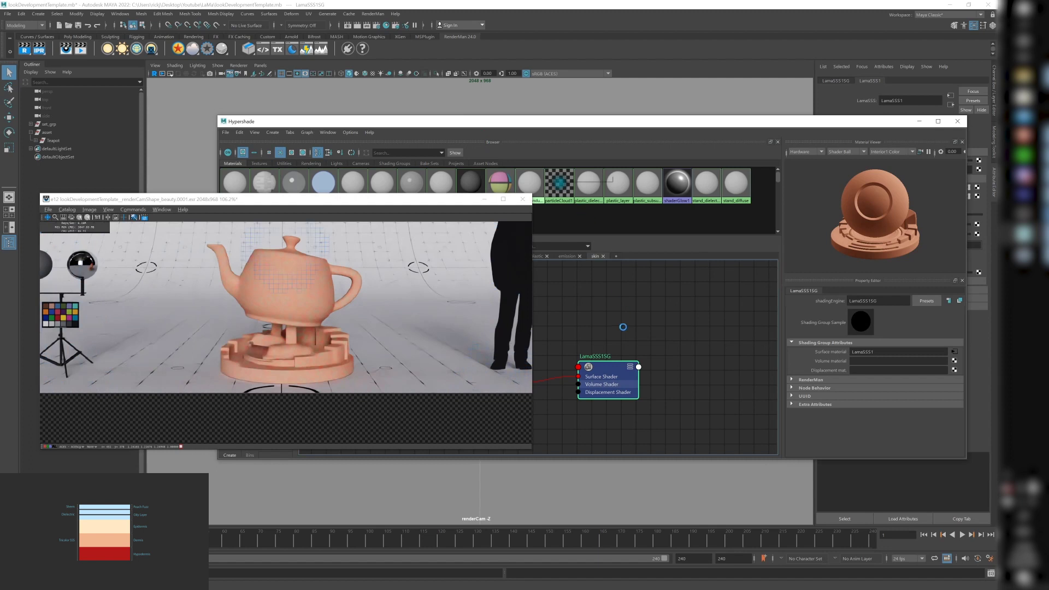
{"action": "left_click_drag", "start_coordinate": [383, 199], "coordinate": [404, 225]}
Stop the interactive render, reposition the Hypershade window higher and minimise the render view.
{"action": "left_click", "coordinate": [103, 136]}
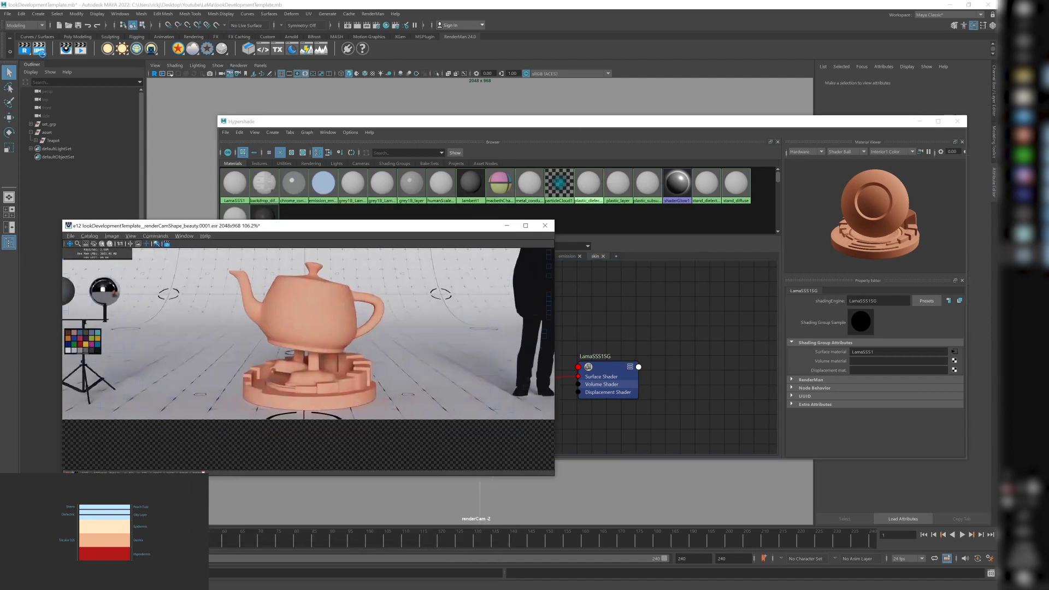
{"action": "right_click", "coordinate": [39, 49]}
{"action": "left_click", "coordinate": [57, 55]}
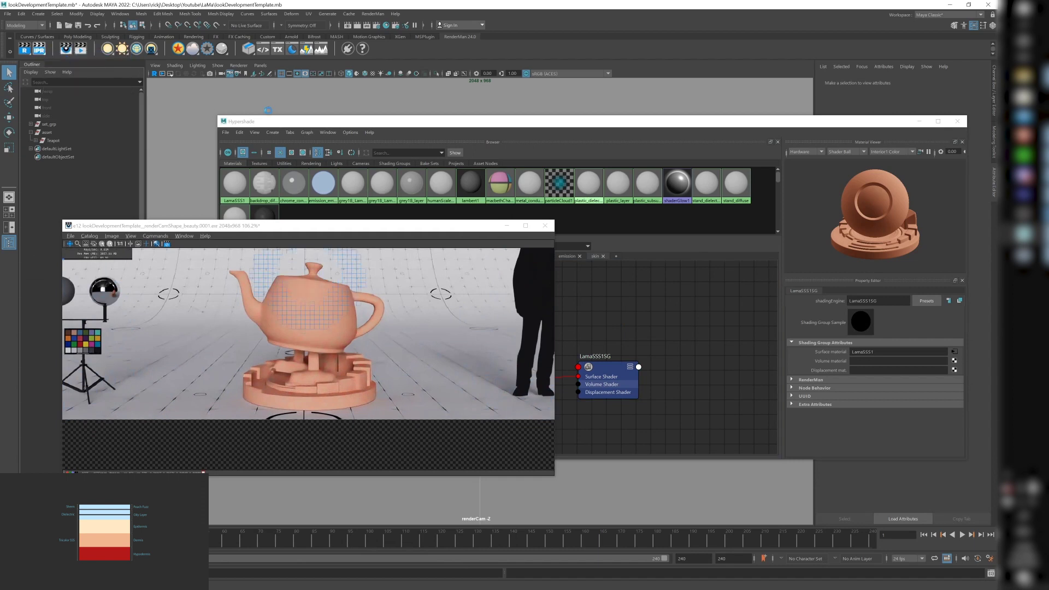
{"action": "left_click", "coordinate": [389, 119]}
{"action": "left_click_drag", "start_coordinate": [389, 118], "coordinate": [419, 46]}
{"action": "left_click", "coordinate": [505, 225]}
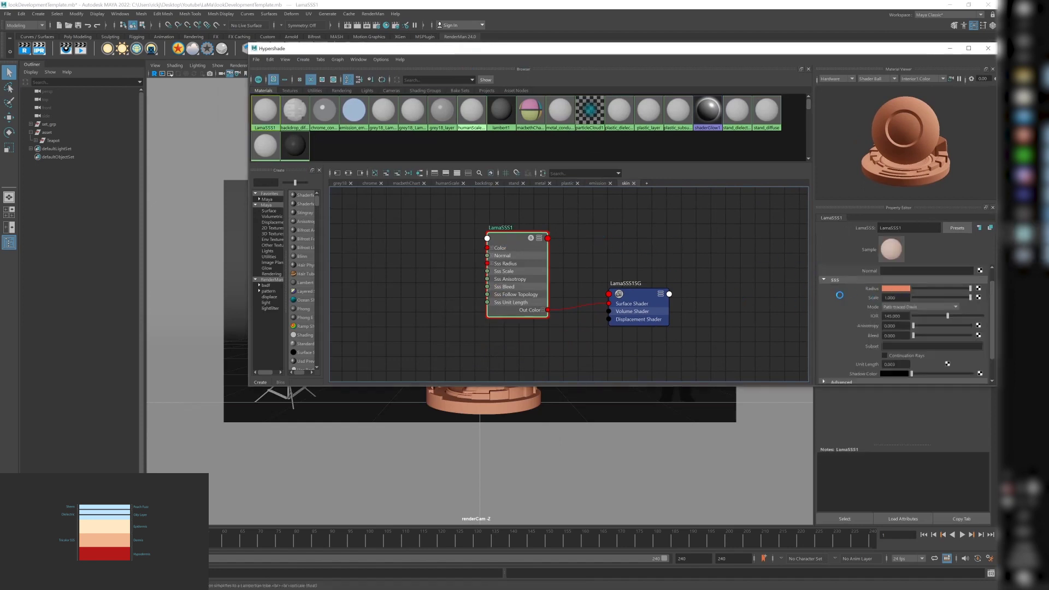
Enable Color Management for the LamaSSS1 Color, switch it to HSV and lower the saturation to about 0.235.
{"action": "scroll", "coordinate": [895, 287], "scroll_direction": "up", "scroll_amount": 1}
{"action": "left_click", "coordinate": [893, 278]}
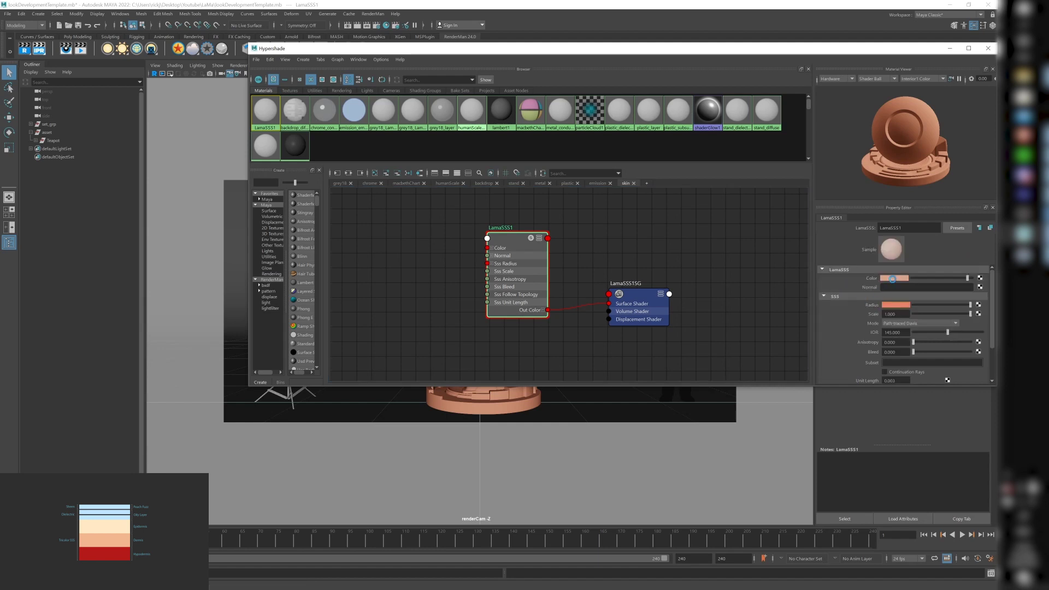
{"action": "left_click", "coordinate": [890, 279]}
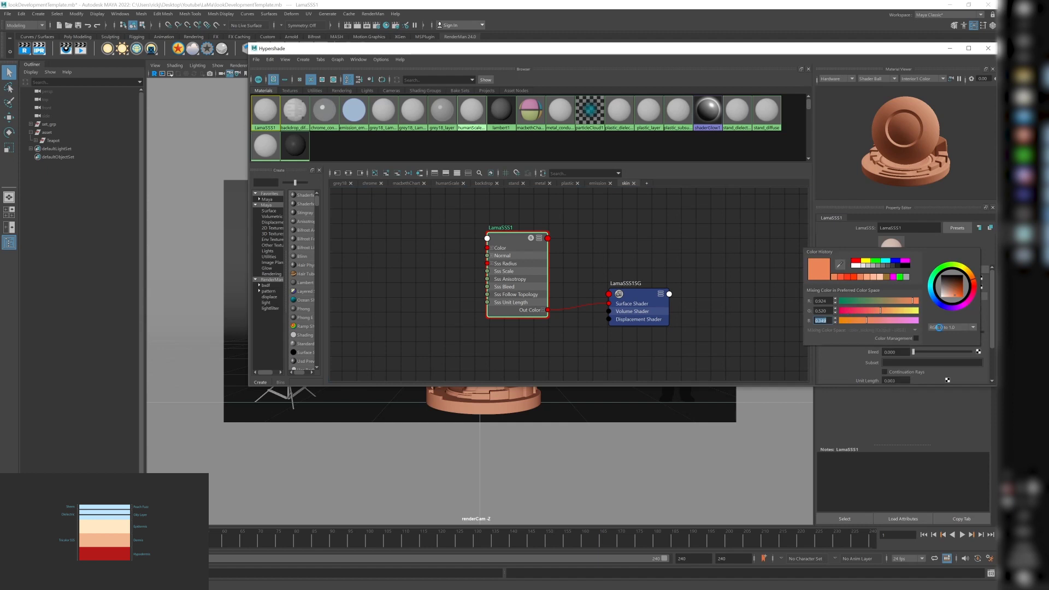
{"action": "left_click", "coordinate": [917, 338]}
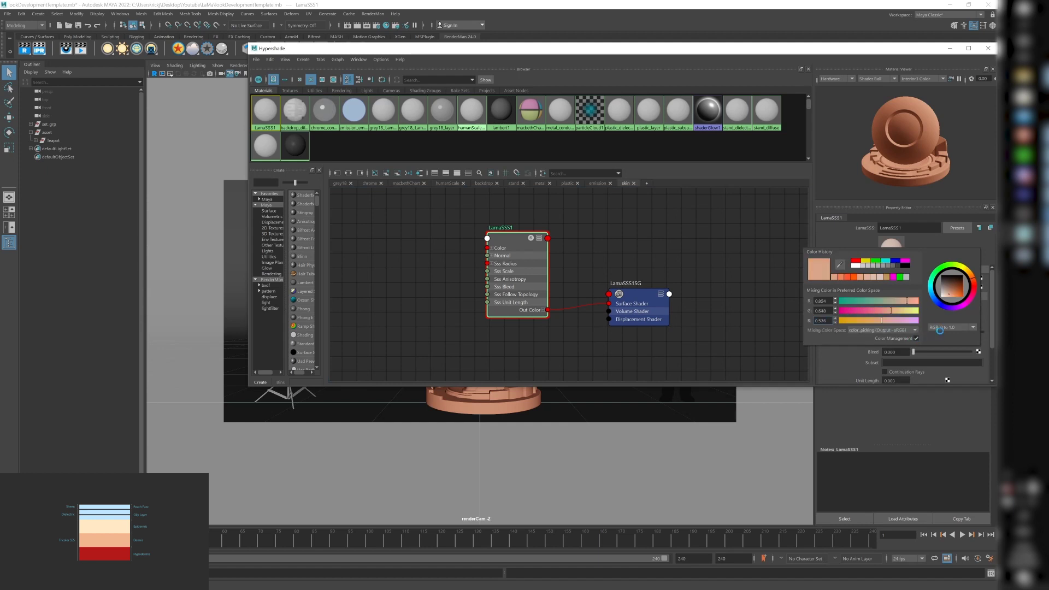
{"action": "left_click", "coordinate": [947, 327]}
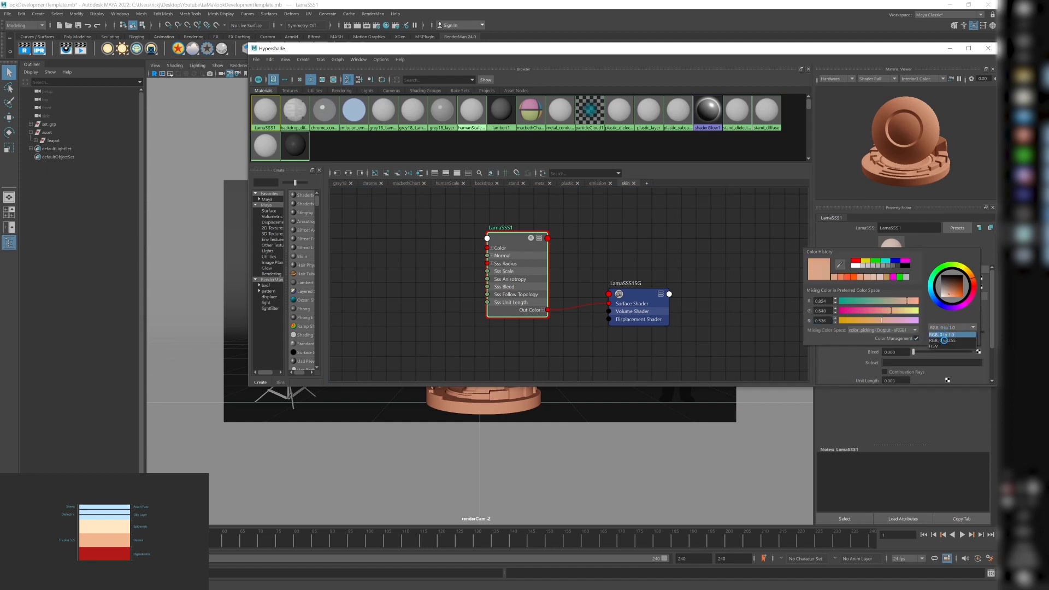
{"action": "left_click", "coordinate": [934, 346]}
{"action": "left_click", "coordinate": [866, 311]}
{"action": "left_click_drag", "start_coordinate": [862, 311], "coordinate": [860, 310]}
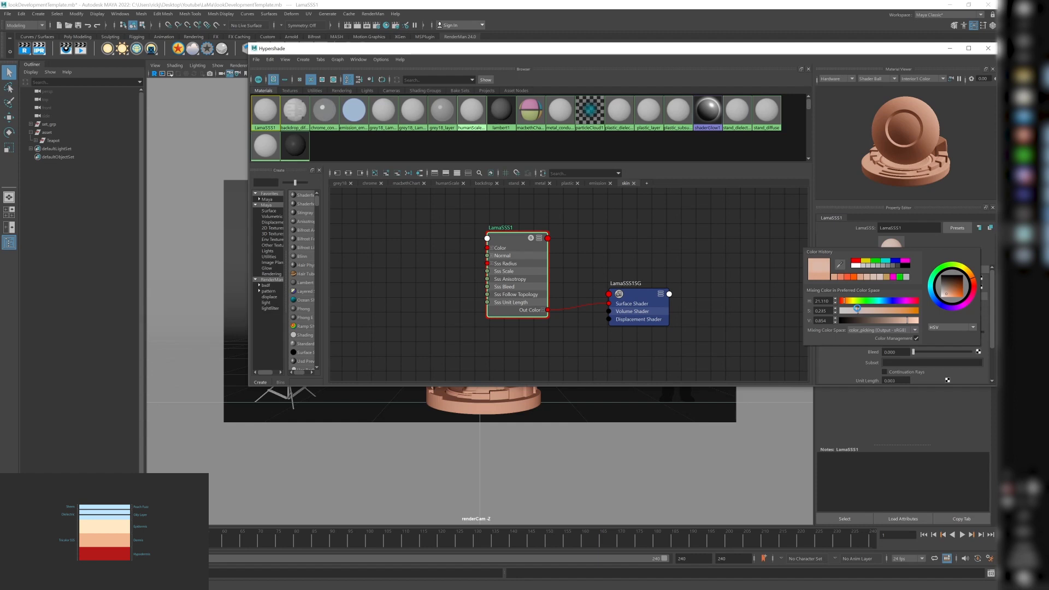
{"action": "left_click", "coordinate": [708, 260]}
{"action": "left_click", "coordinate": [726, 246]}
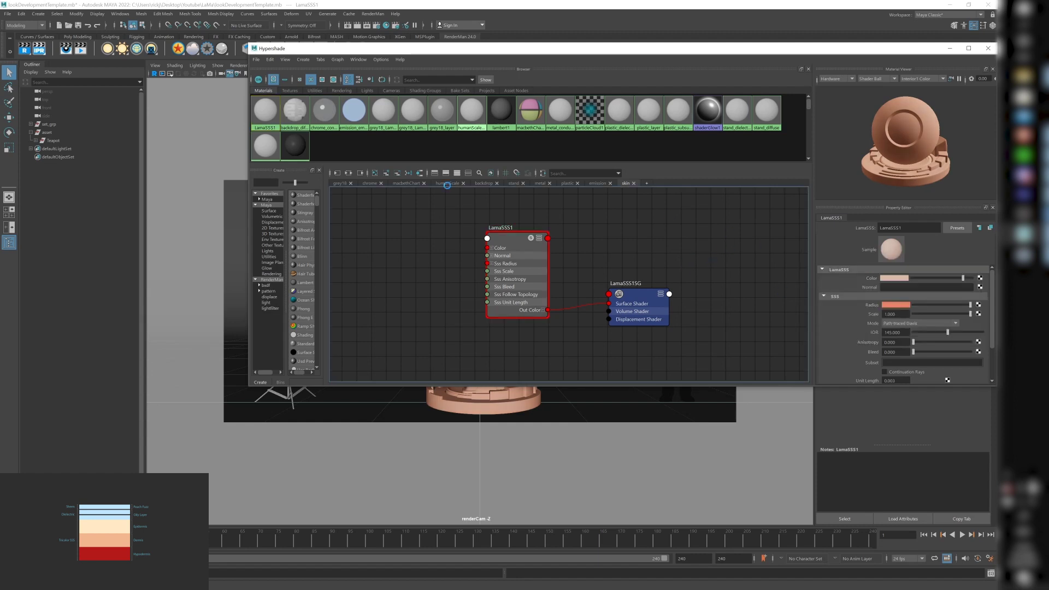
Move the LamaSSS1 node down in the graph and create a LamaDielectric node above it.
{"action": "left_click_drag", "start_coordinate": [513, 232], "coordinate": [485, 272]}
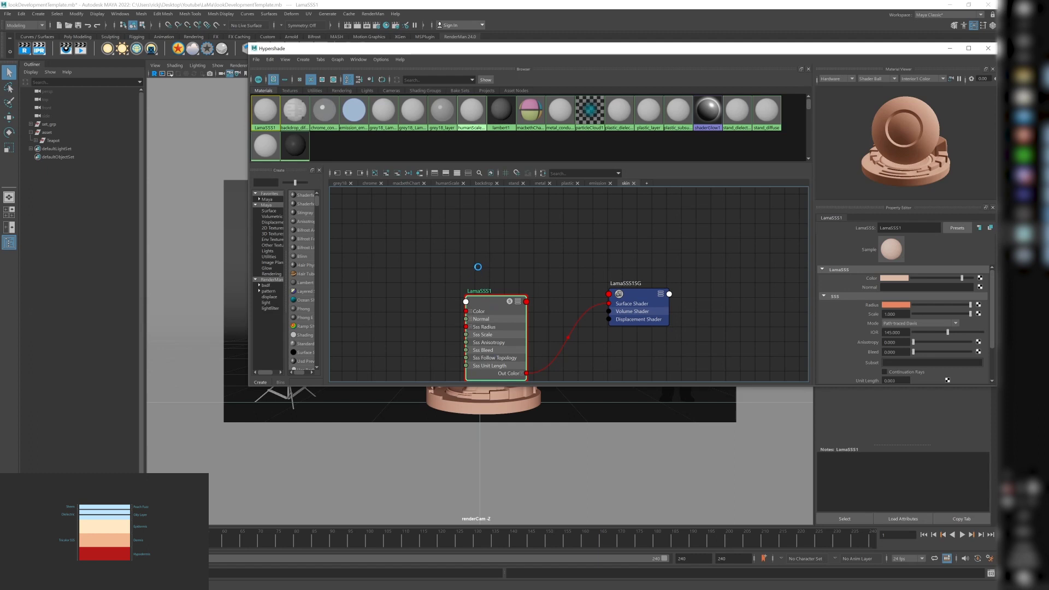
{"action": "middle_click_drag", "start_coordinate": [479, 218], "coordinate": [476, 226]}
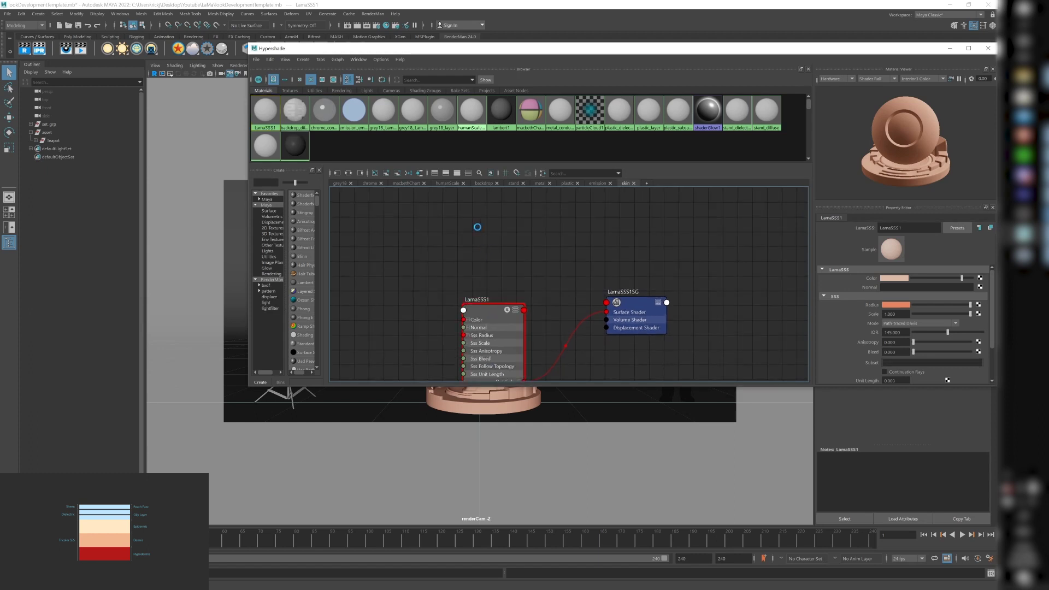
{"action": "key", "text": "Tab"}
{"action": "type", "text": "diel"}
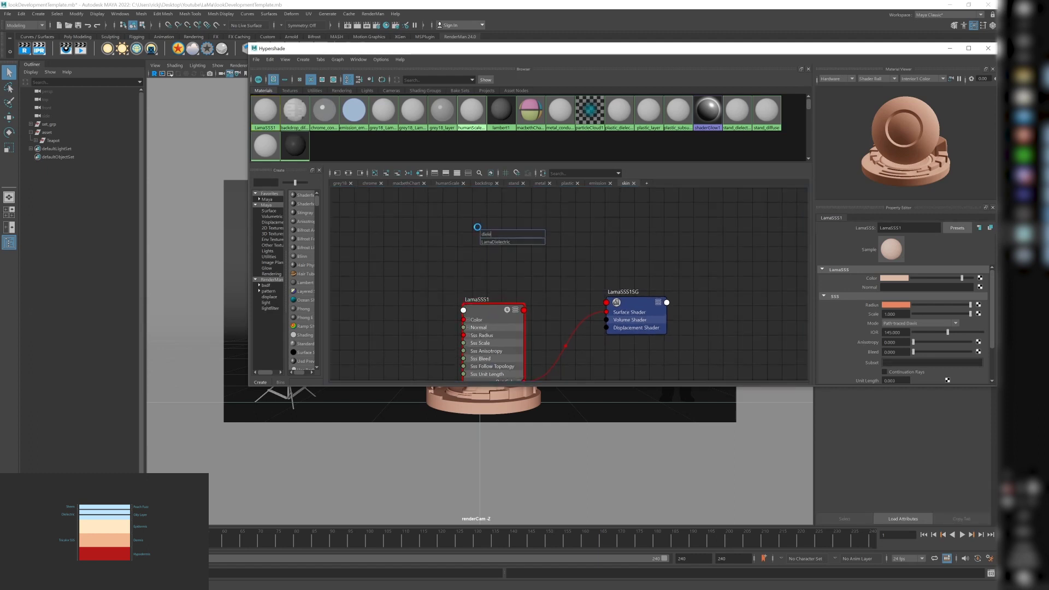
{"action": "type", "text": "e"}
{"action": "key", "text": "Return"}
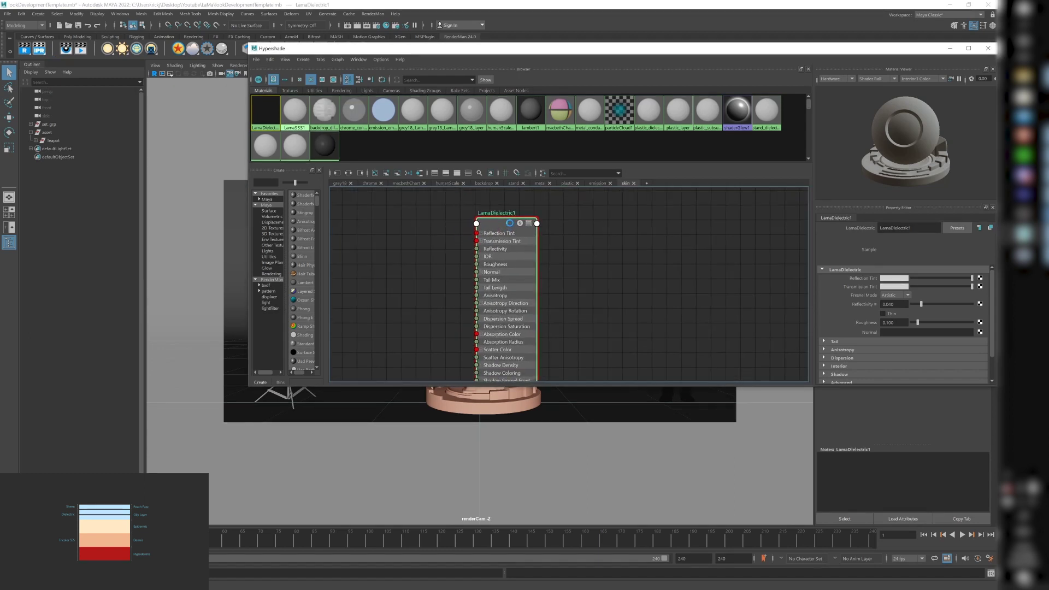
Rename the new dielectric node as LamaDielectric_Skin.
{"action": "double_click", "coordinate": [502, 203]}
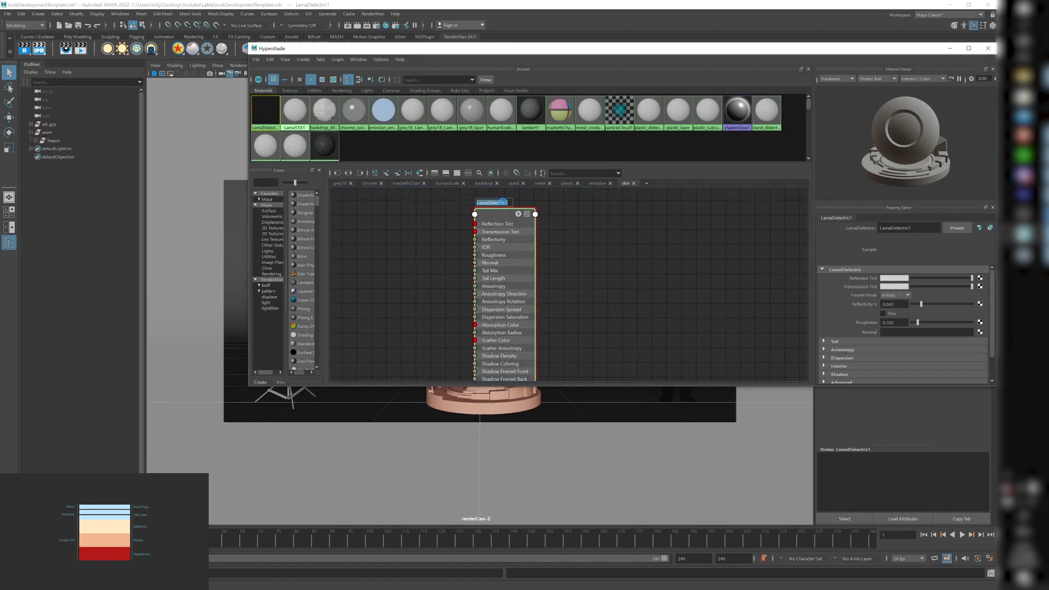
{"action": "left_click", "coordinate": [502, 202]}
{"action": "type", "text": "_Skin"}
{"action": "left_click", "coordinate": [388, 238]}
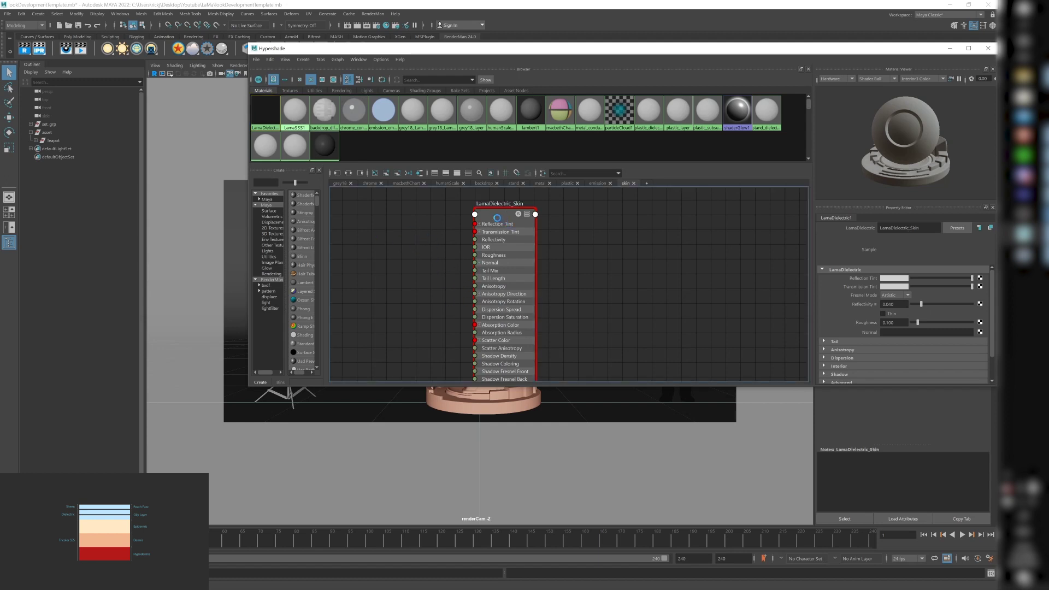
Create a second LamaDielectric node above LamaDielectric_Skin and close the render view window.
{"action": "key", "text": "Tab"}
{"action": "type", "text": "la"}
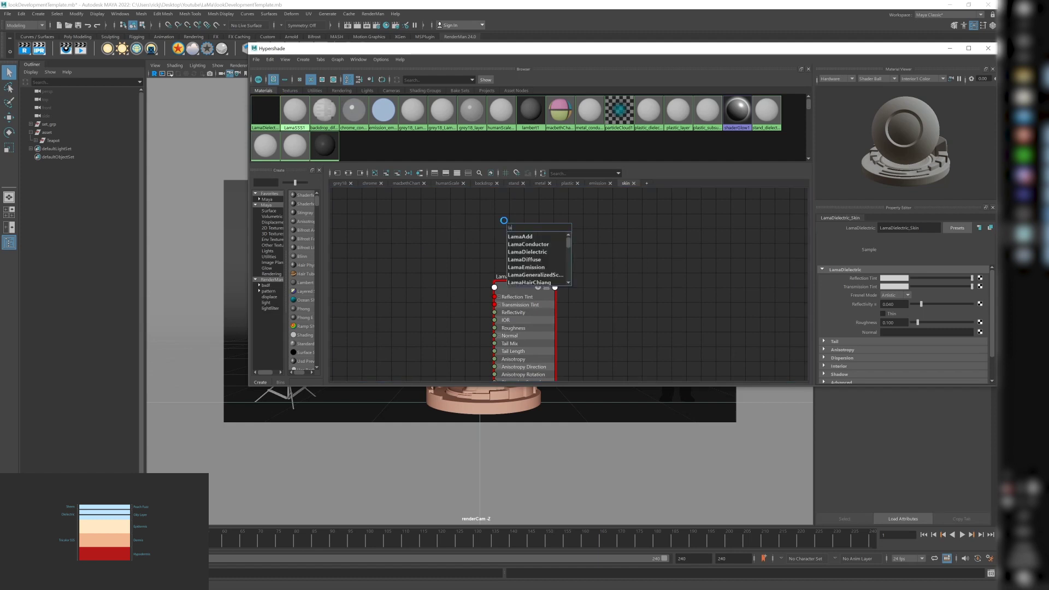
{"action": "type", "text": "madielect"}
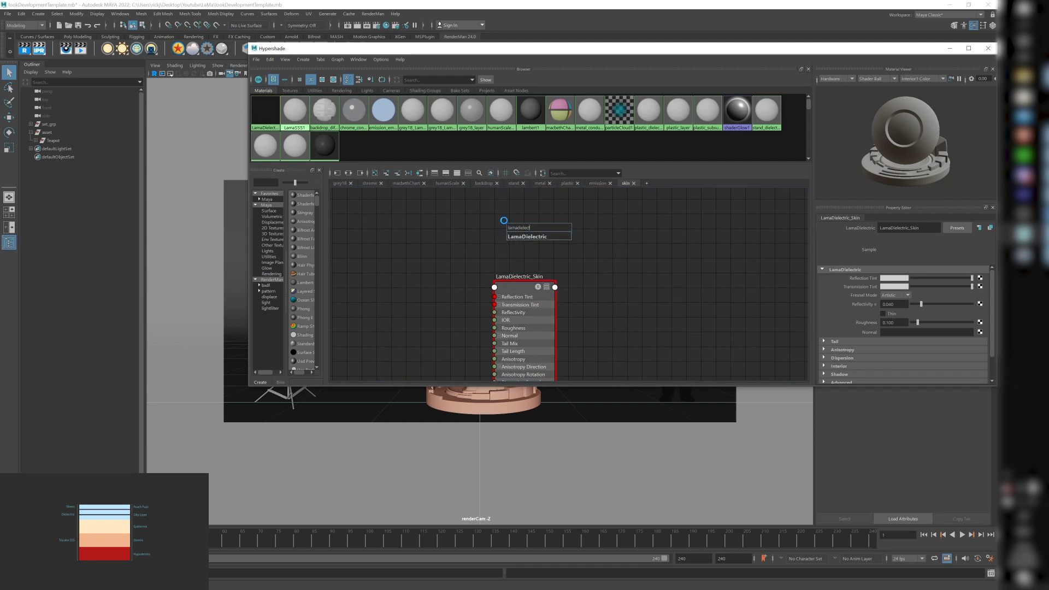
{"action": "type", "text": "ri"}
{"action": "key", "text": "Return"}
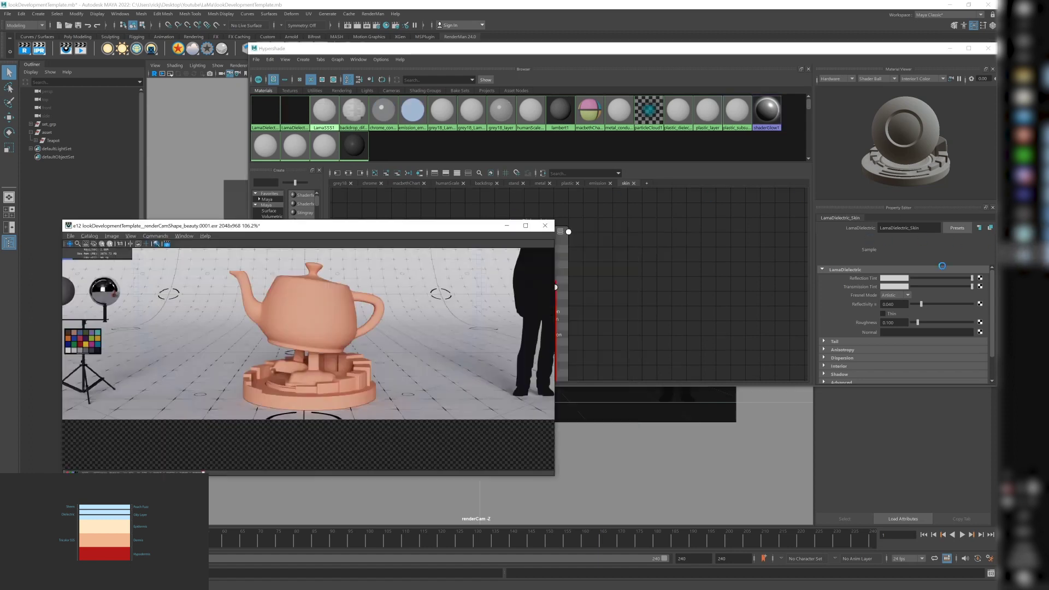
{"action": "left_click", "coordinate": [544, 225]}
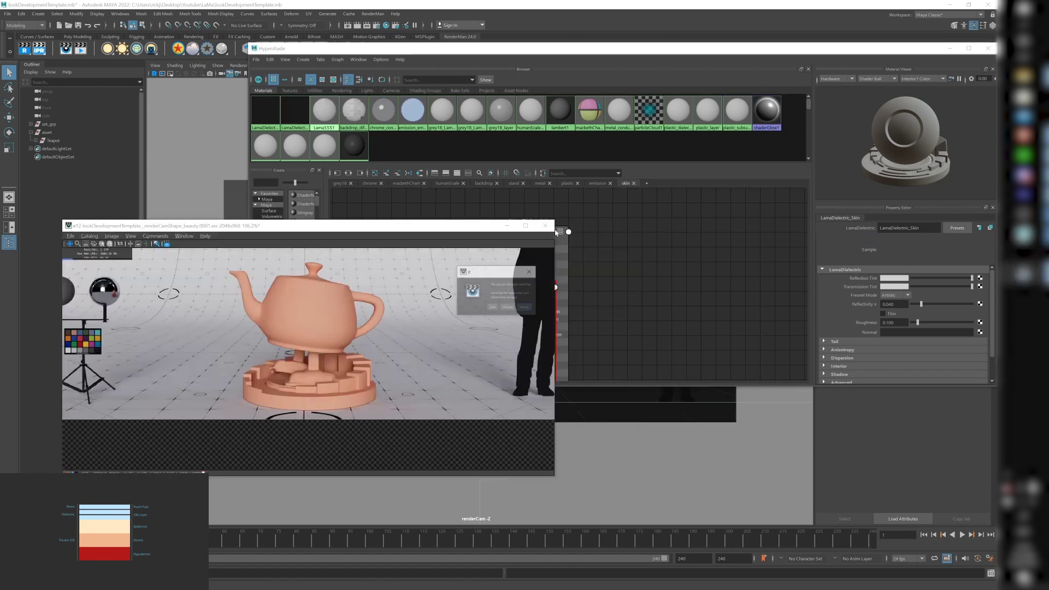
{"action": "left_click", "coordinate": [508, 306]}
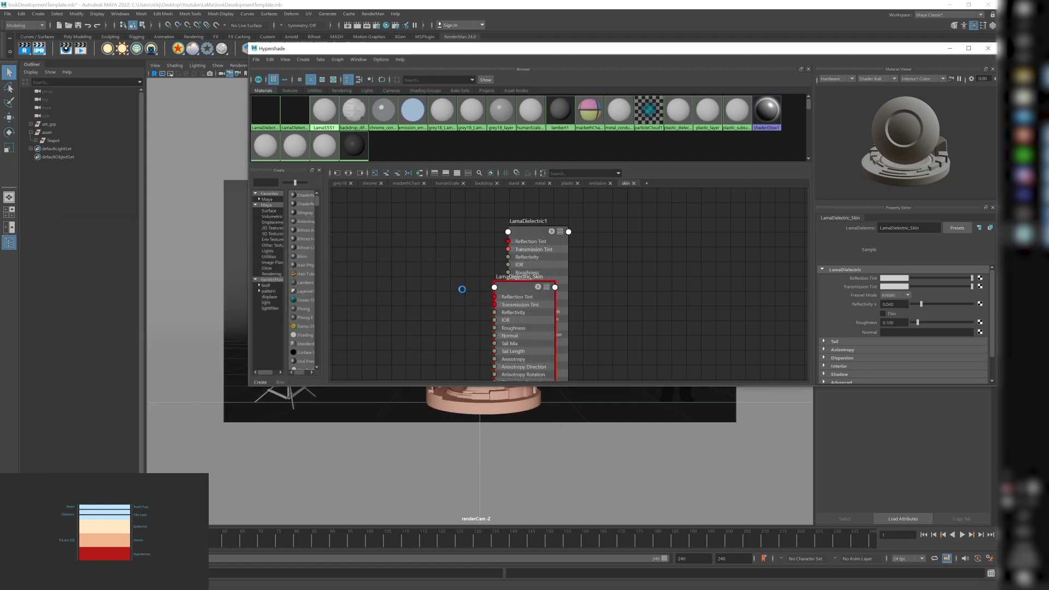
Move LamaDielectric_Skin clear of the second dielectric node and rename that second node as LamaDielectric_Sebum.
{"action": "left_click_drag", "start_coordinate": [528, 293], "coordinate": [432, 275]}
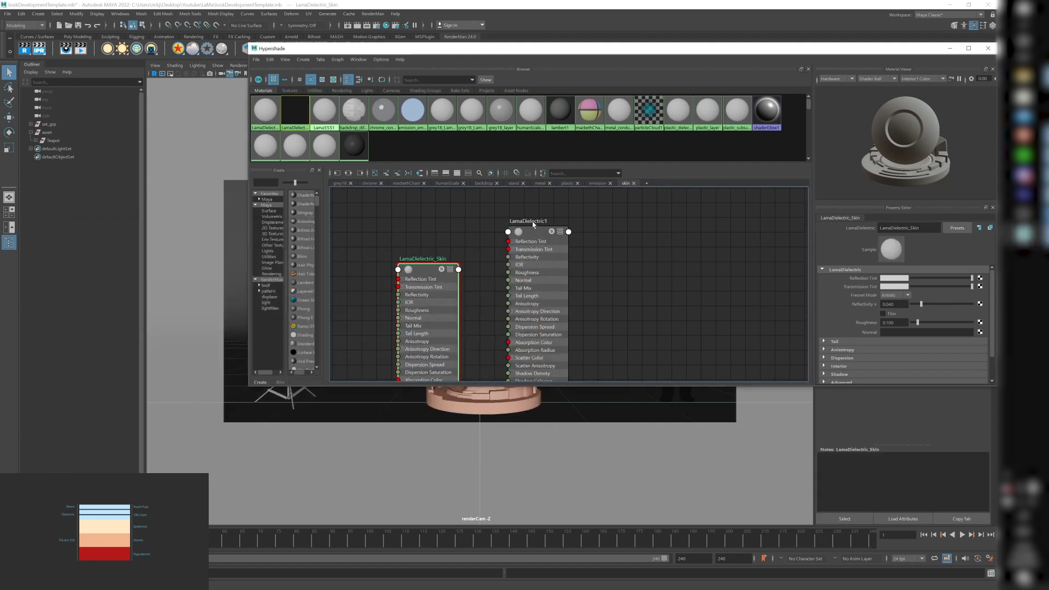
{"action": "double_click", "coordinate": [525, 221]}
{"action": "key", "text": "Return"}
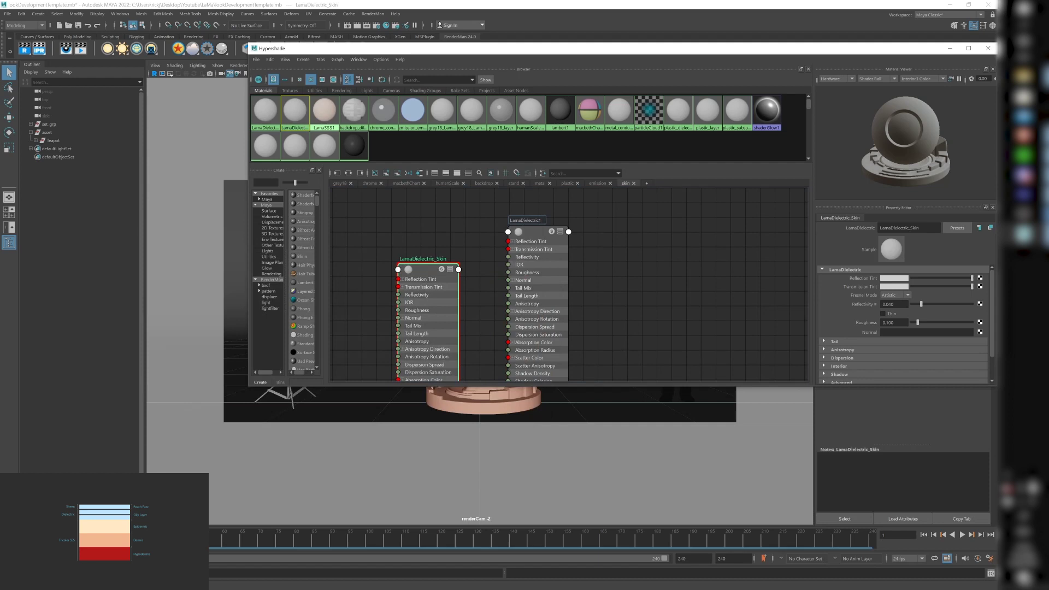
{"action": "type", "text": "bum"}
{"action": "left_click", "coordinate": [484, 240]}
{"action": "scroll", "coordinate": [486, 246], "scroll_direction": "down", "scroll_amount": 2}
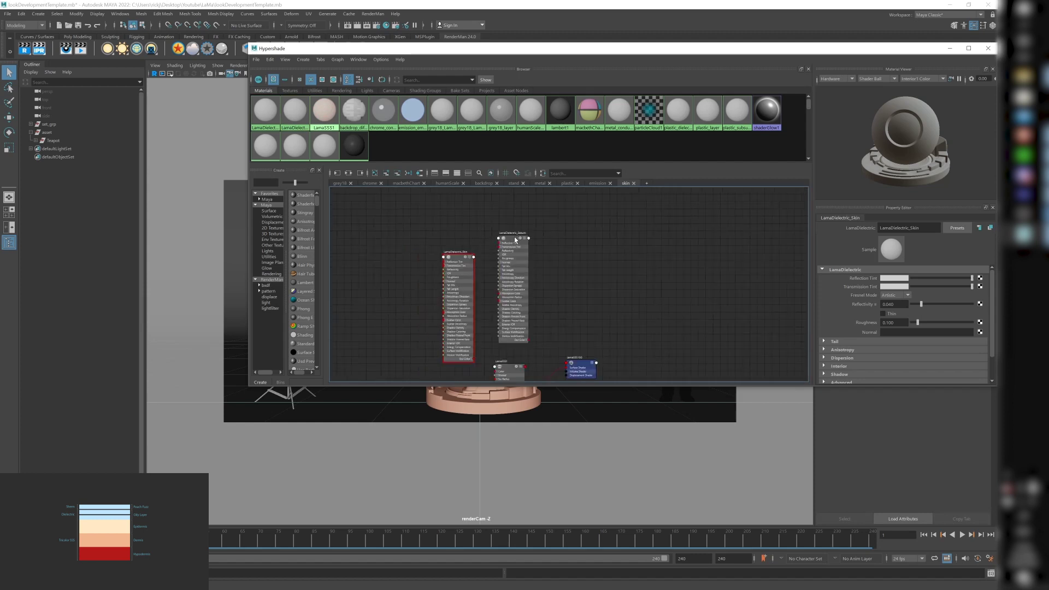
Move LamaDielectric_Sebum well to the right of LamaDielectric_Skin in the graph, above the shading group, and select LamaSSS1.
{"action": "scroll", "coordinate": [538, 273], "scroll_direction": "down", "scroll_amount": 2}
{"action": "left_click_drag", "start_coordinate": [538, 285], "coordinate": [547, 197]}
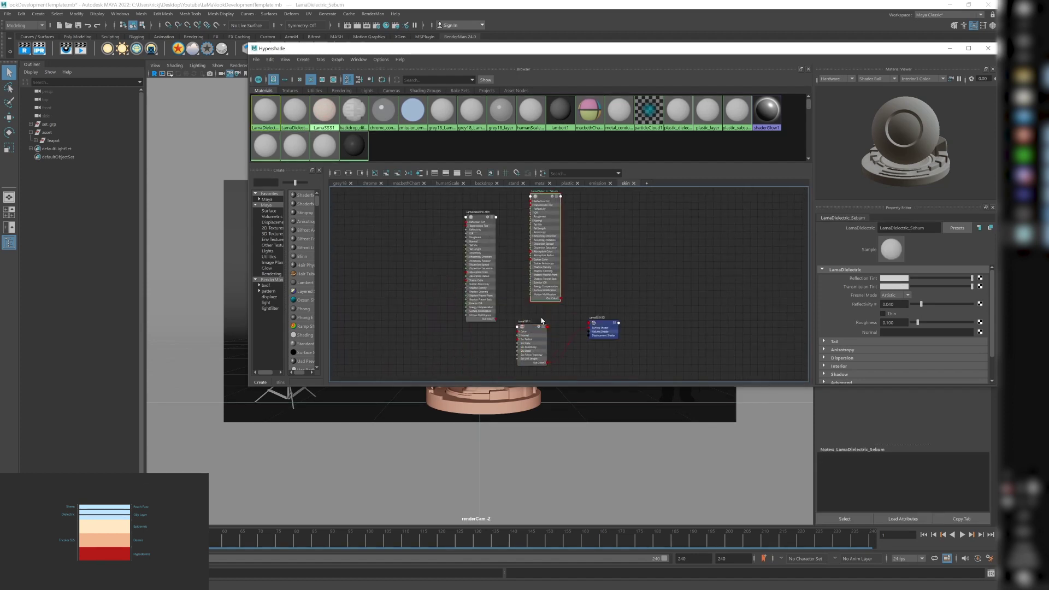
{"action": "left_click_drag", "start_coordinate": [545, 201], "coordinate": [643, 194]}
{"action": "left_click", "coordinate": [531, 344]}
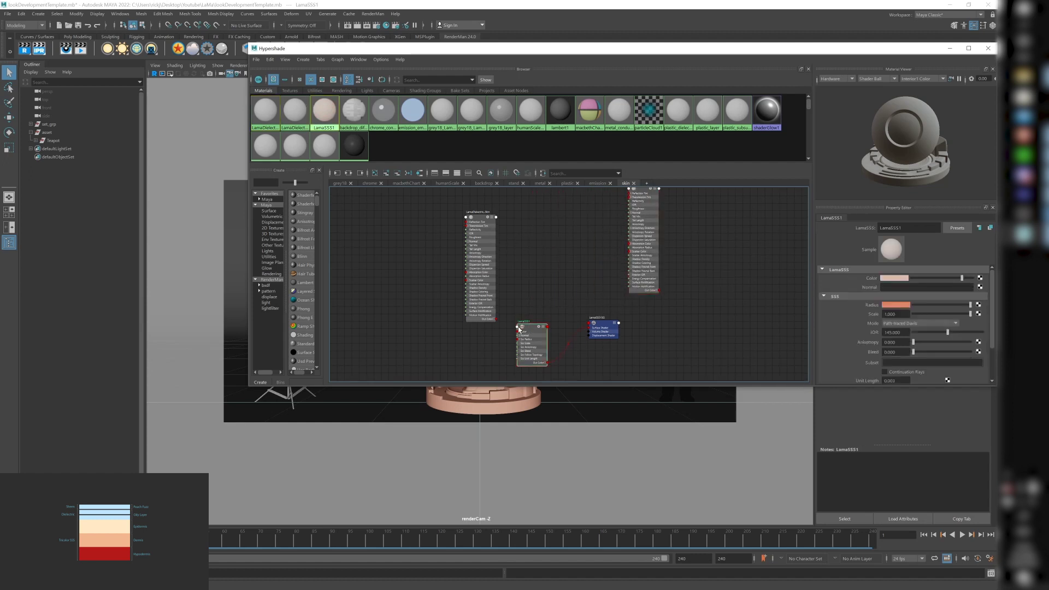
Create a LamaLayer node in the skin graph and place it between the two dielectric nodes, above the shading group.
{"action": "scroll", "coordinate": [505, 246], "scroll_direction": "up", "scroll_amount": 1}
{"action": "left_click", "coordinate": [493, 207]}
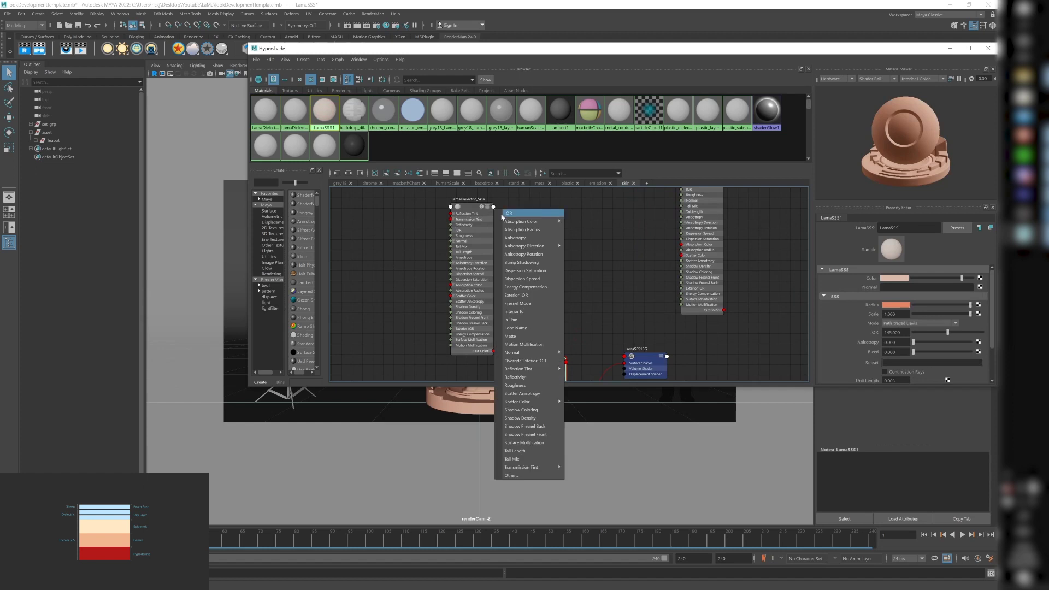
{"action": "left_click", "coordinate": [502, 339]}
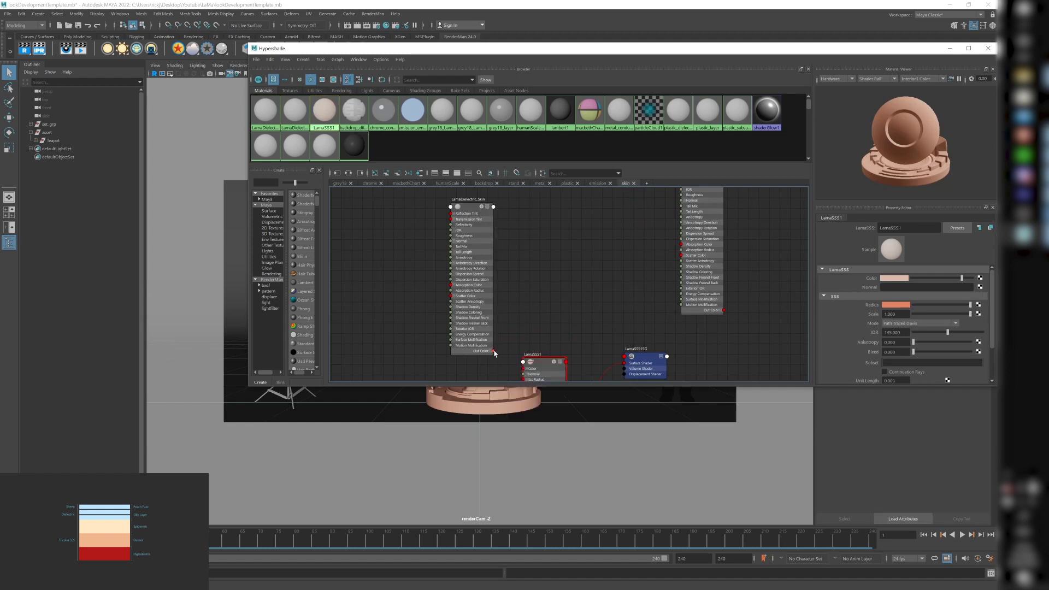
{"action": "key", "text": "Tab"}
{"action": "type", "text": "layer"}
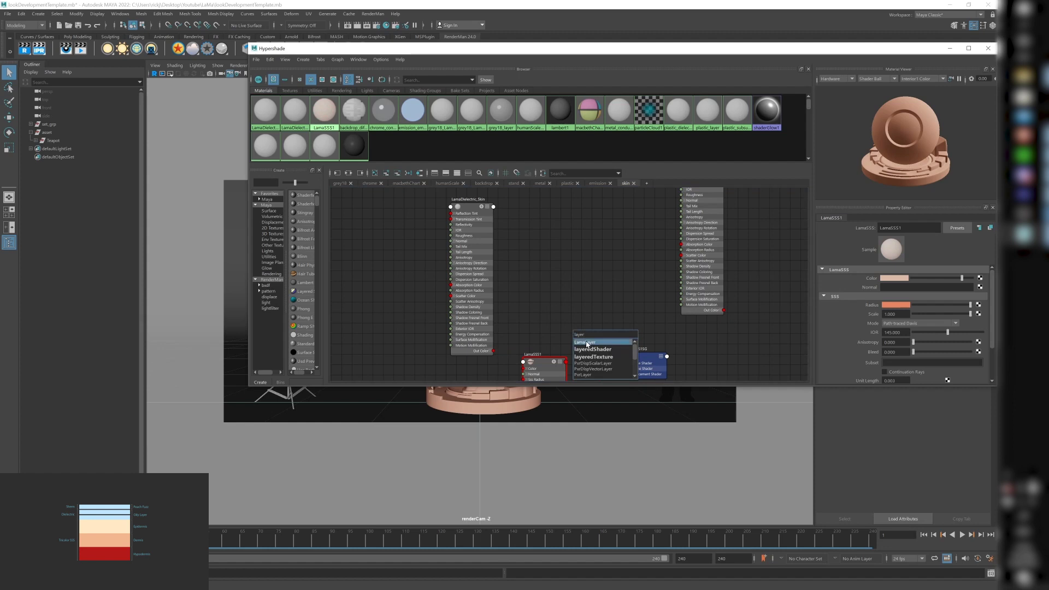
{"action": "left_click", "coordinate": [586, 342]}
{"action": "left_click_drag", "start_coordinate": [601, 330], "coordinate": [601, 296]}
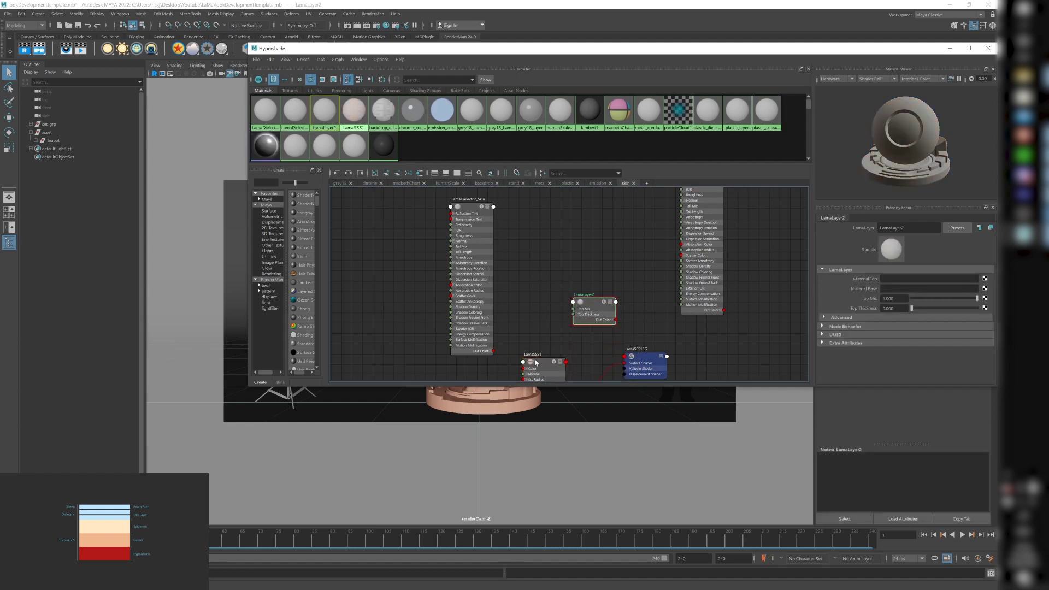
Connect LamaLayer2's Out Color to the shading group's Surface Shader and LamaSSS1's Out Color to LamaLayer2's Material Base.
{"action": "middle_click_drag", "start_coordinate": [530, 329], "coordinate": [514, 299]}
{"action": "left_click_drag", "start_coordinate": [598, 292], "coordinate": [608, 332]}
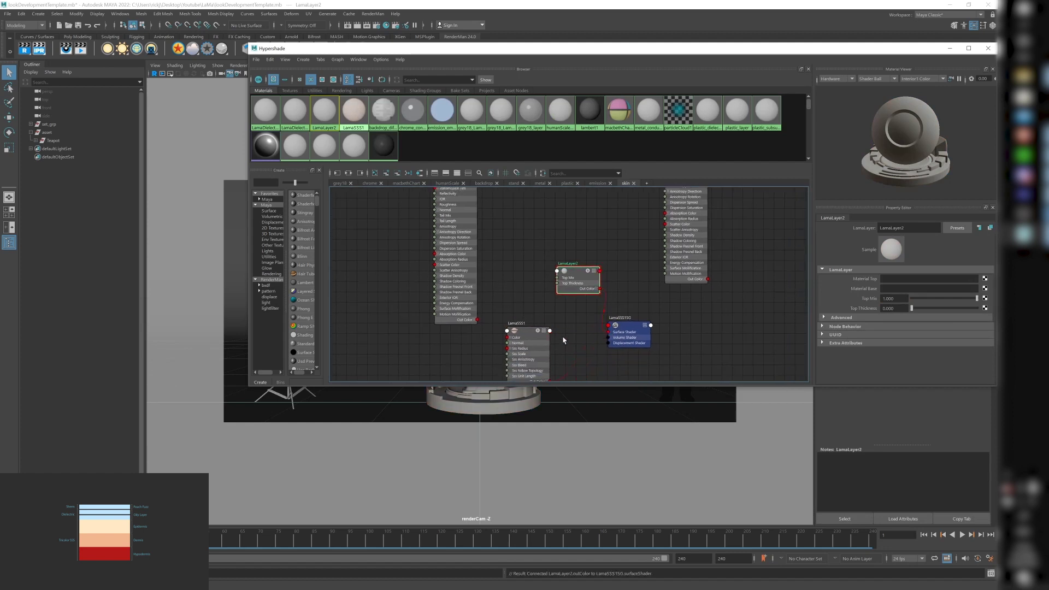
{"action": "middle_click_drag", "start_coordinate": [553, 352], "coordinate": [548, 329]}
{"action": "left_click_drag", "start_coordinate": [544, 359], "coordinate": [569, 272]}
{"action": "left_click", "coordinate": [568, 254]}
Space out the shading group and LamaLayer2, and connect LamaDielectric_Skin's Out Color to LamaLayer2's Material Top.
{"action": "left_click_drag", "start_coordinate": [623, 309], "coordinate": [693, 294]}
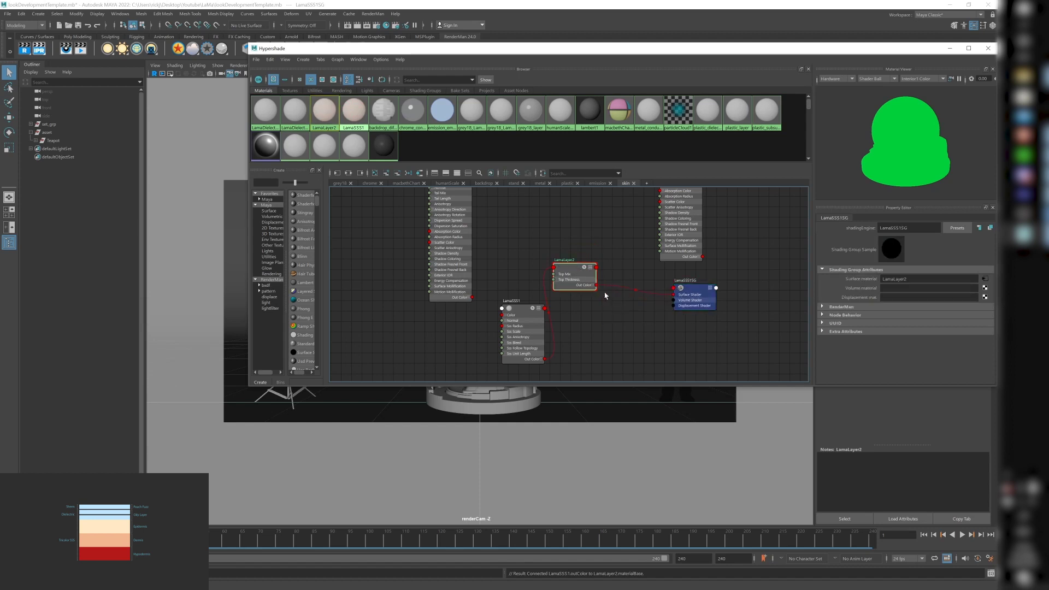
{"action": "left_click_drag", "start_coordinate": [573, 275], "coordinate": [610, 306]}
{"action": "middle_click_drag", "start_coordinate": [541, 247], "coordinate": [541, 304], "text": "alt"}
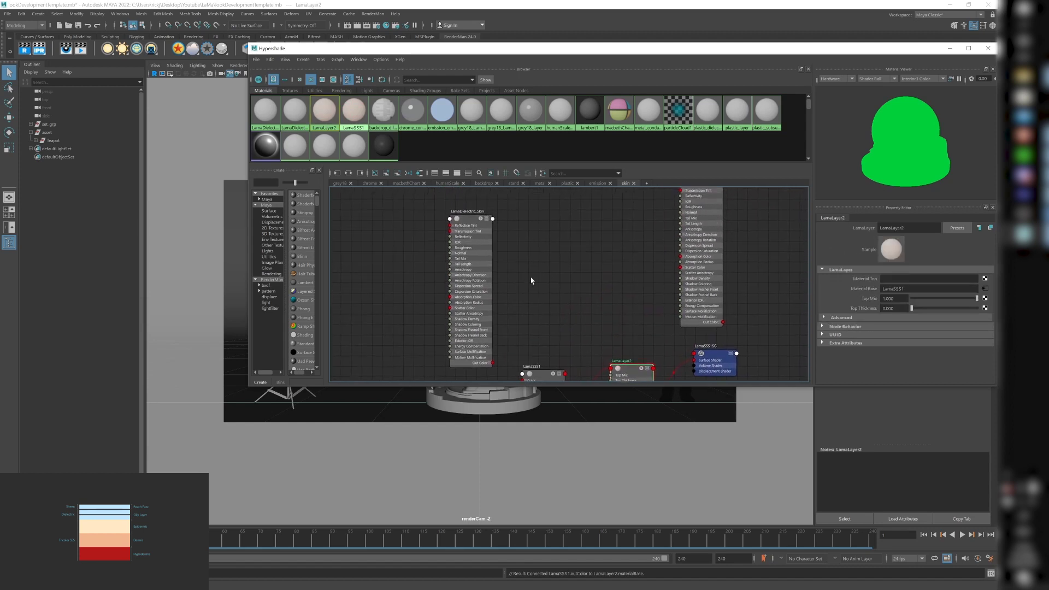
{"action": "left_click", "coordinate": [493, 220]}
{"action": "left_click", "coordinate": [484, 345]}
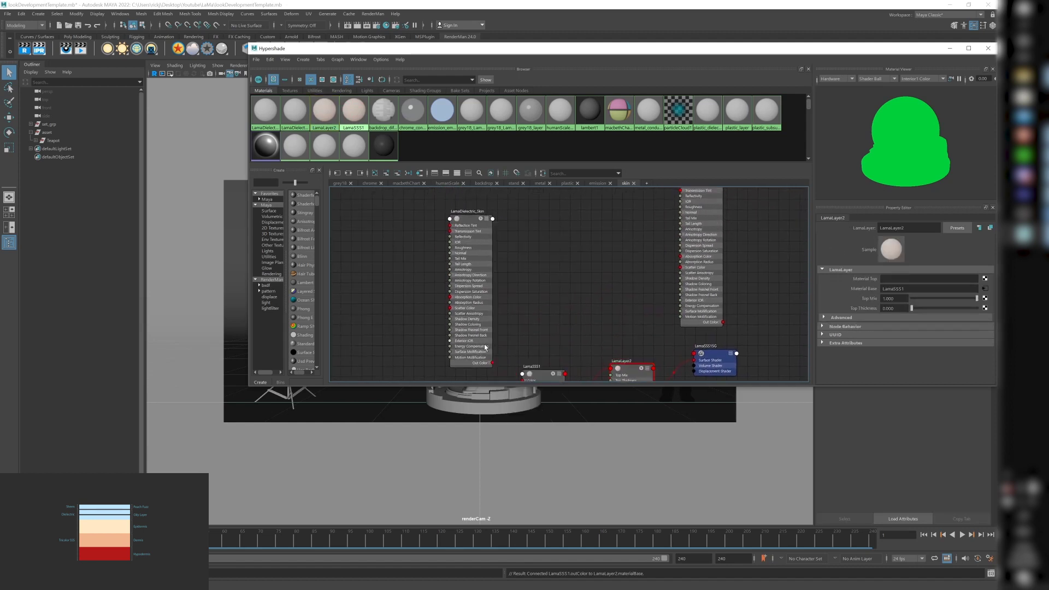
{"action": "left_click", "coordinate": [493, 363]}
{"action": "middle_click_drag", "start_coordinate": [569, 333], "coordinate": [533, 303], "text": "alt"}
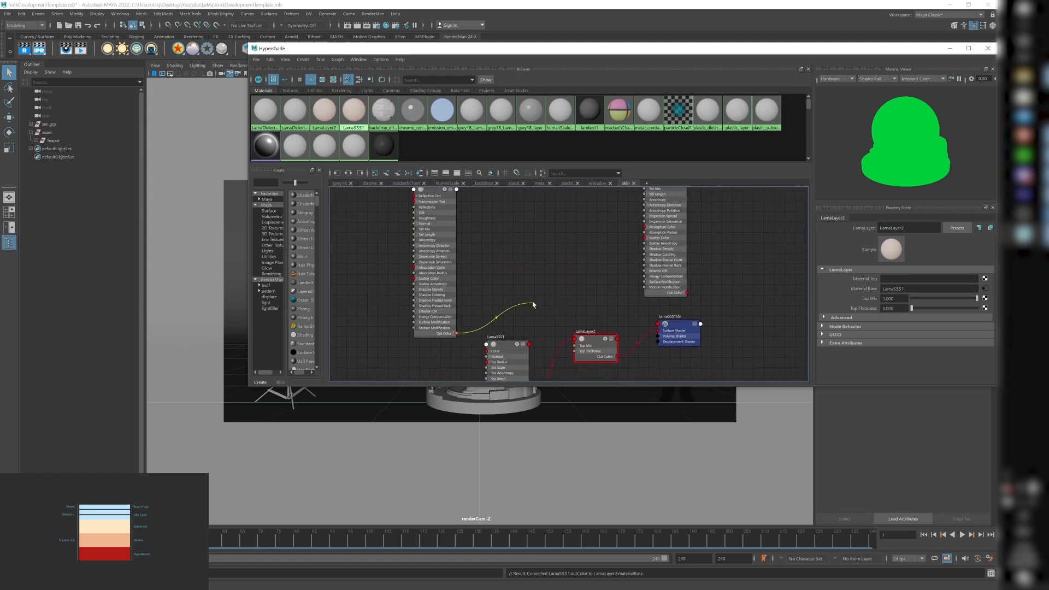
{"action": "left_click", "coordinate": [574, 341]}
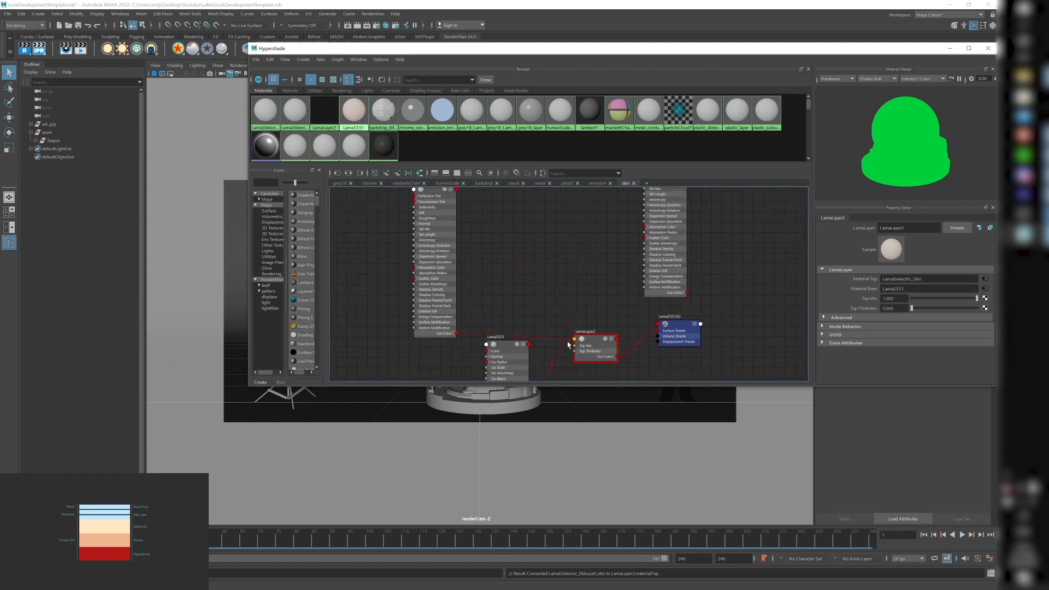
Move the shading group further right and create another LamaLayer node between it and LamaLayer2.
{"action": "middle_click_drag", "start_coordinate": [568, 288], "coordinate": [479, 288], "text": "alt"}
{"action": "left_click_drag", "start_coordinate": [576, 320], "coordinate": [682, 339]}
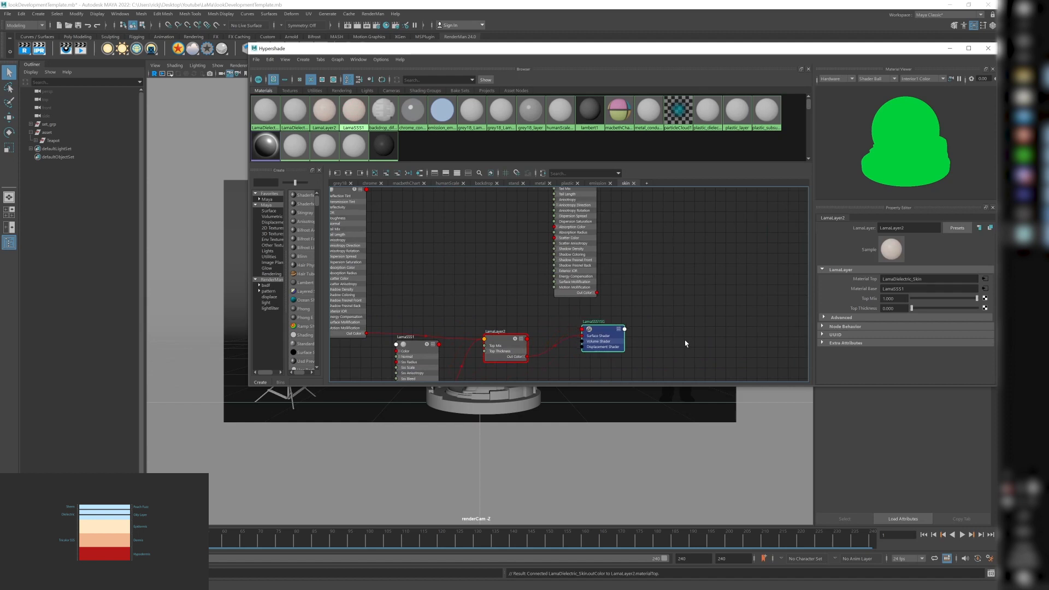
{"action": "key", "text": "Tab"}
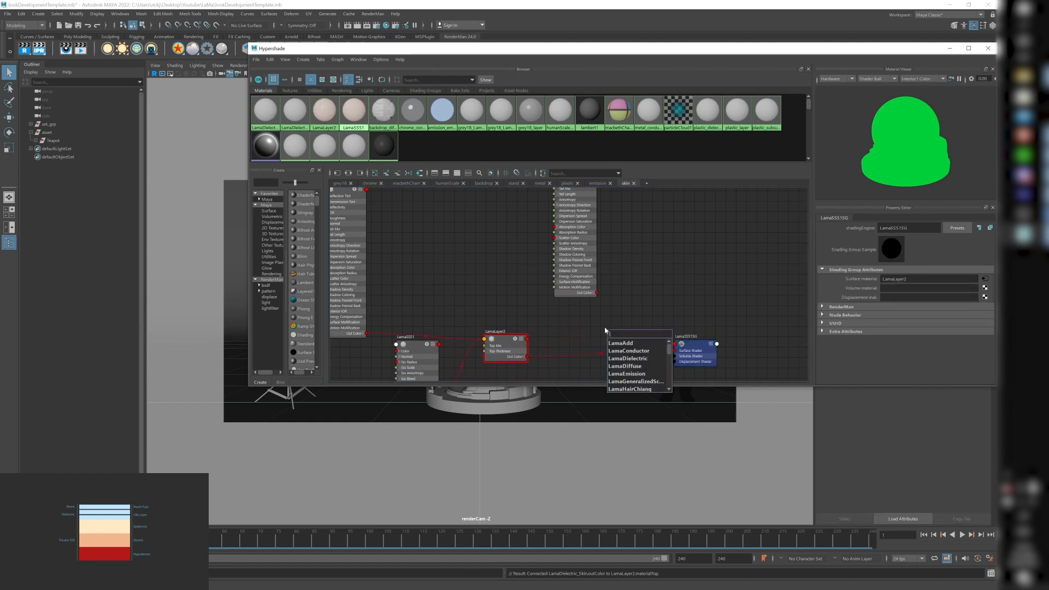
{"action": "key", "text": "BackSpace"}
{"action": "type", "text": "layer"}
{"action": "left_click", "coordinate": [620, 342]}
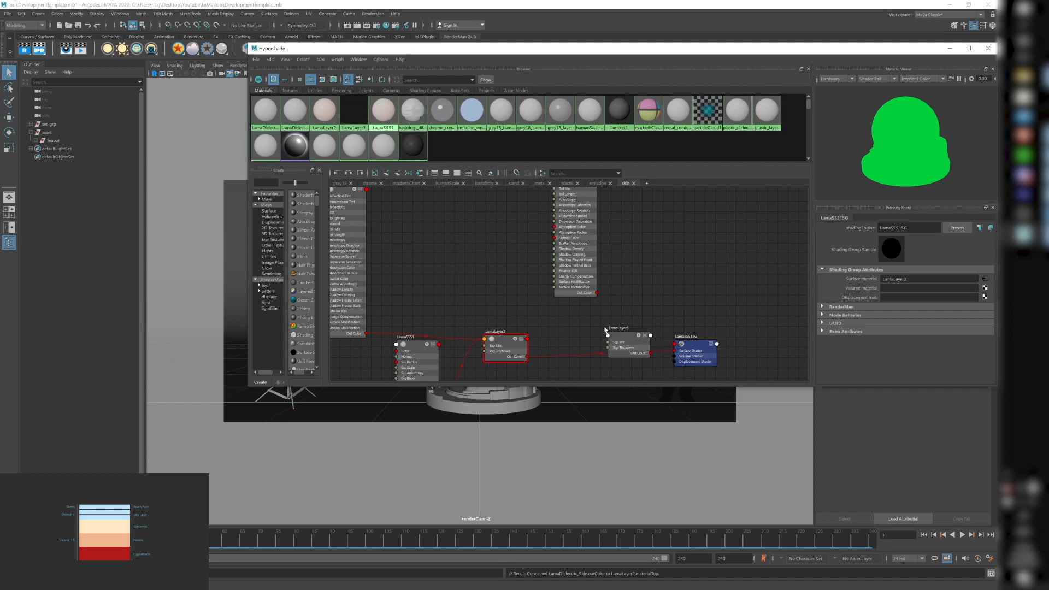
Connect LamaLayer2's Out Color to LamaLayer3's Material Base and LamaDielectric_Sebum's Out Color to LamaLayer3's Material Top.
{"action": "scroll", "coordinate": [543, 346], "scroll_direction": "up", "scroll_amount": 3}
{"action": "left_click_drag", "start_coordinate": [511, 368], "coordinate": [671, 328]}
{"action": "left_click", "coordinate": [689, 331]}
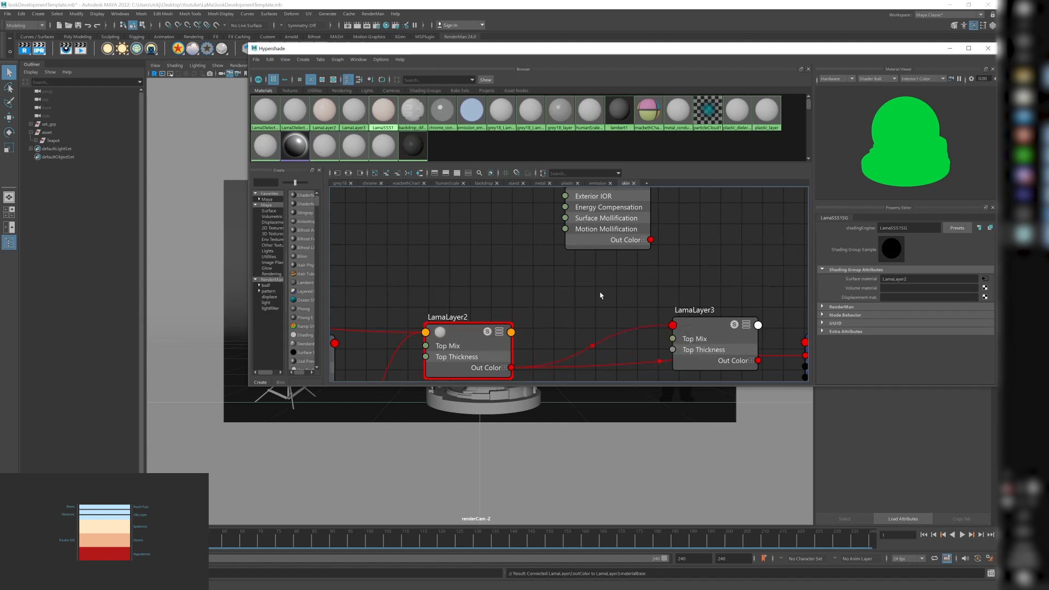
{"action": "middle_click_drag", "start_coordinate": [604, 297], "coordinate": [534, 343]}
{"action": "left_click_drag", "start_coordinate": [580, 286], "coordinate": [565, 329]}
Create another LamaLayer node above the shading group and connect LamaLayer3's Out Color to its Material Base.
{"action": "scroll", "coordinate": [544, 325], "scroll_direction": "down", "scroll_amount": 5}
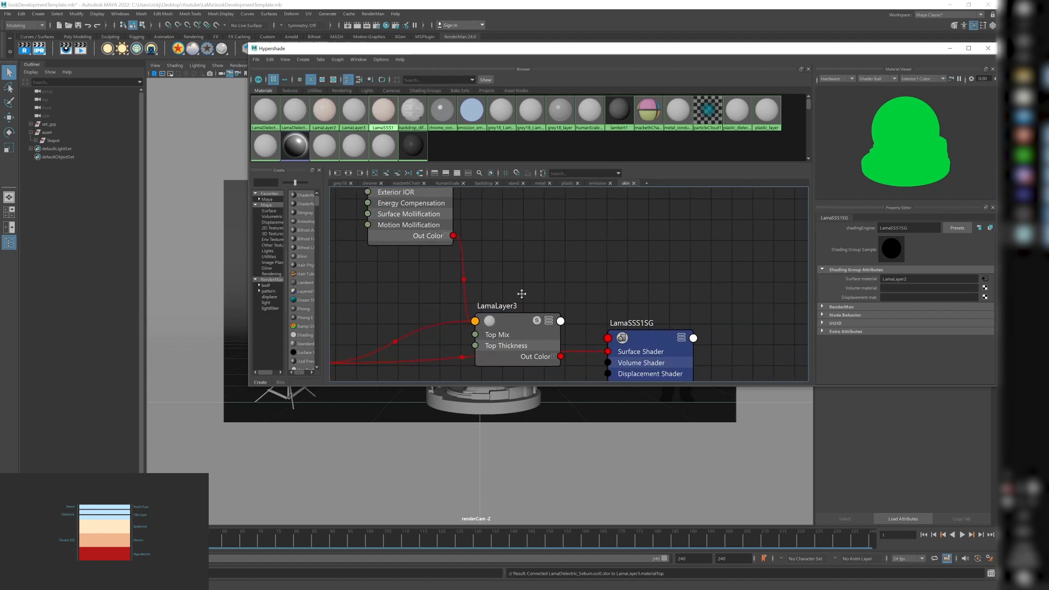
{"action": "left_click", "coordinate": [654, 295]}
{"action": "key", "text": "Tab"}
{"action": "type", "text": "layer"}
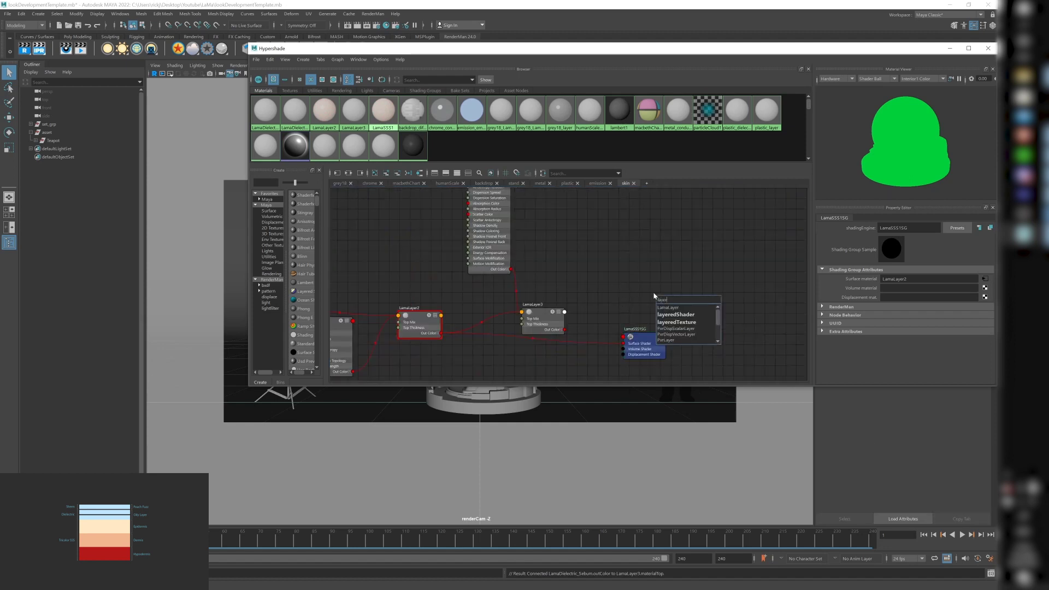
{"action": "left_click", "coordinate": [667, 307]}
{"action": "left_click_drag", "start_coordinate": [677, 302], "coordinate": [604, 298]}
{"action": "scroll", "coordinate": [571, 327], "scroll_direction": "up", "scroll_amount": 4}
{"action": "left_click_drag", "start_coordinate": [547, 318], "coordinate": [624, 275]}
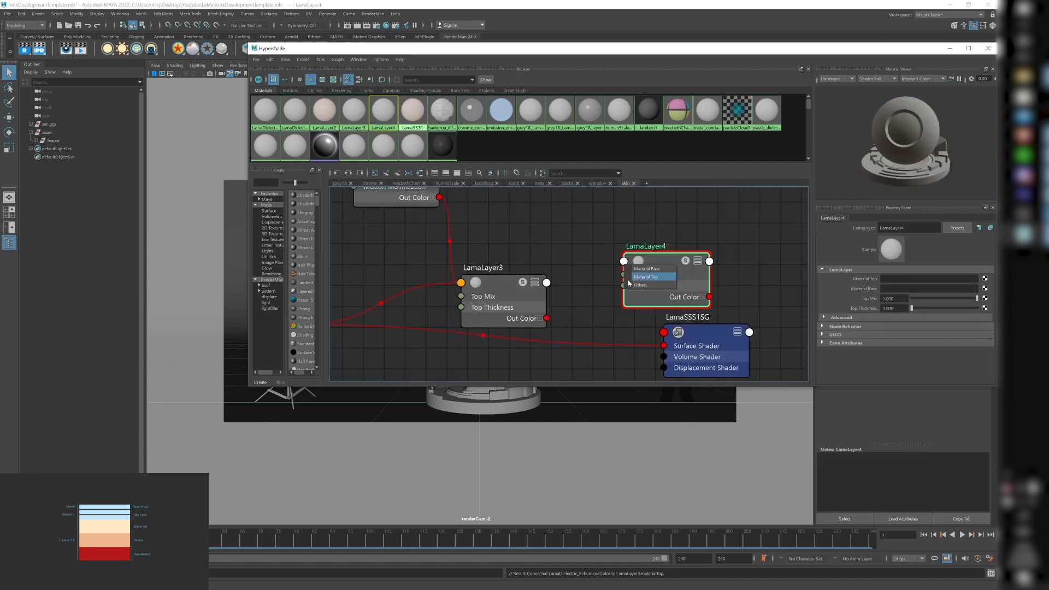
Create a LamaSheen node above LamaLayer4 and rename it as LamaSheen_peachFuzz.
{"action": "middle_click_drag", "start_coordinate": [571, 250], "coordinate": [560, 339], "text": "alt"}
{"action": "key", "text": "Tab"}
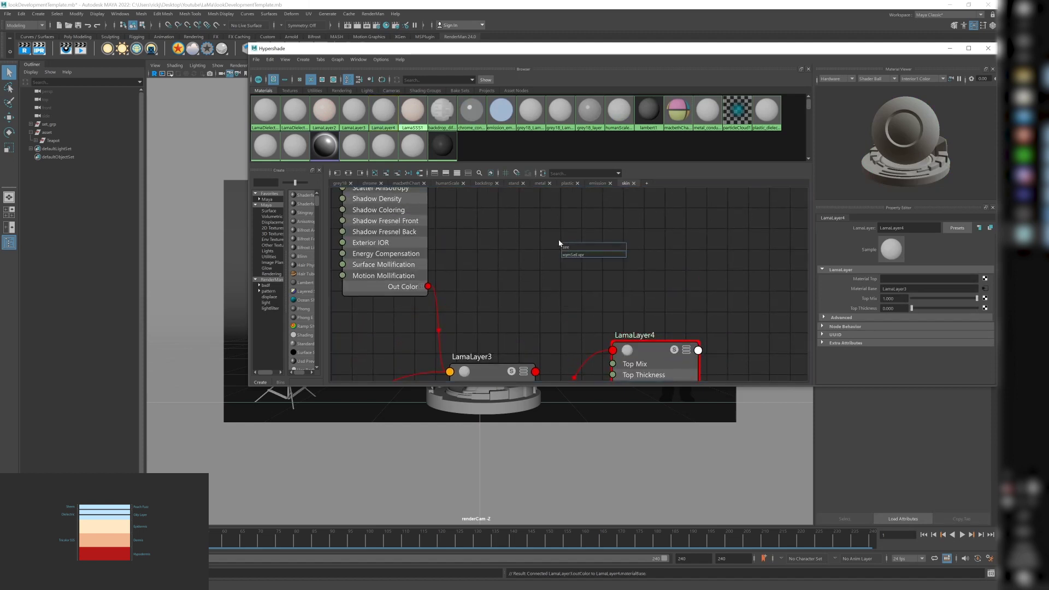
{"action": "type", "text": "sheen"}
{"action": "left_click", "coordinate": [574, 255]}
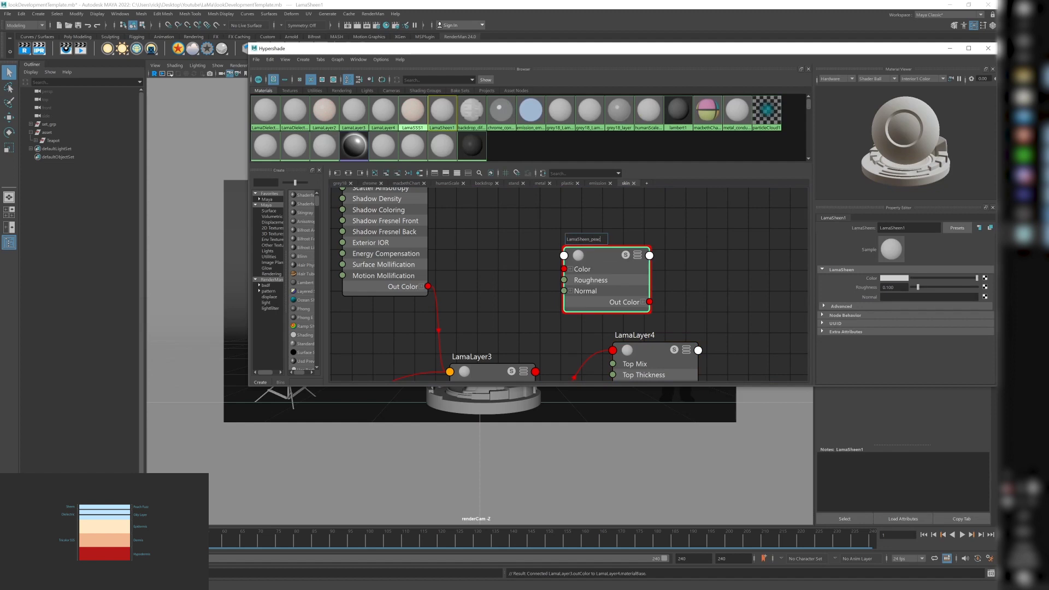
{"action": "key", "text": "Return"}
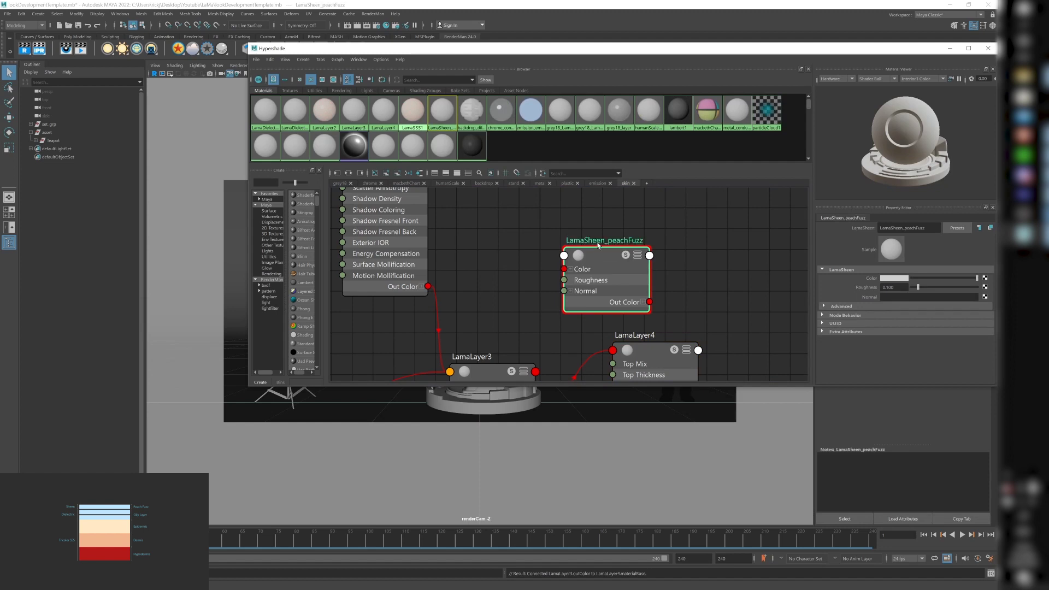
Connect LamaSheen_peachFuzz's Out Color to LamaLayer4's Material Top and shift the sheen node to the left.
{"action": "left_click_drag", "start_coordinate": [649, 302], "coordinate": [620, 356]}
{"action": "left_click", "coordinate": [620, 356]}
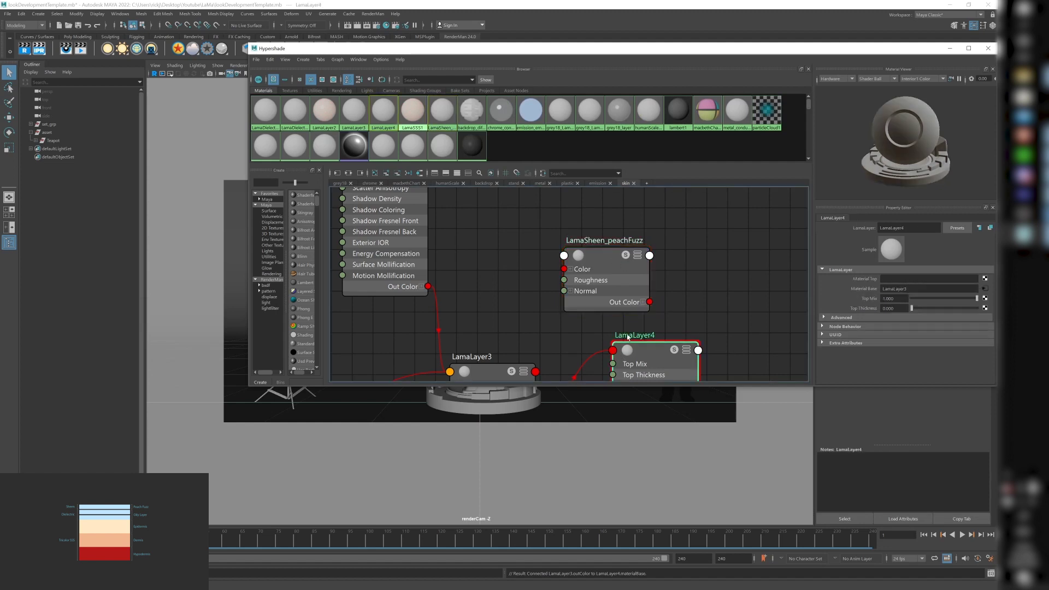
{"action": "left_click_drag", "start_coordinate": [606, 257], "coordinate": [539, 250]}
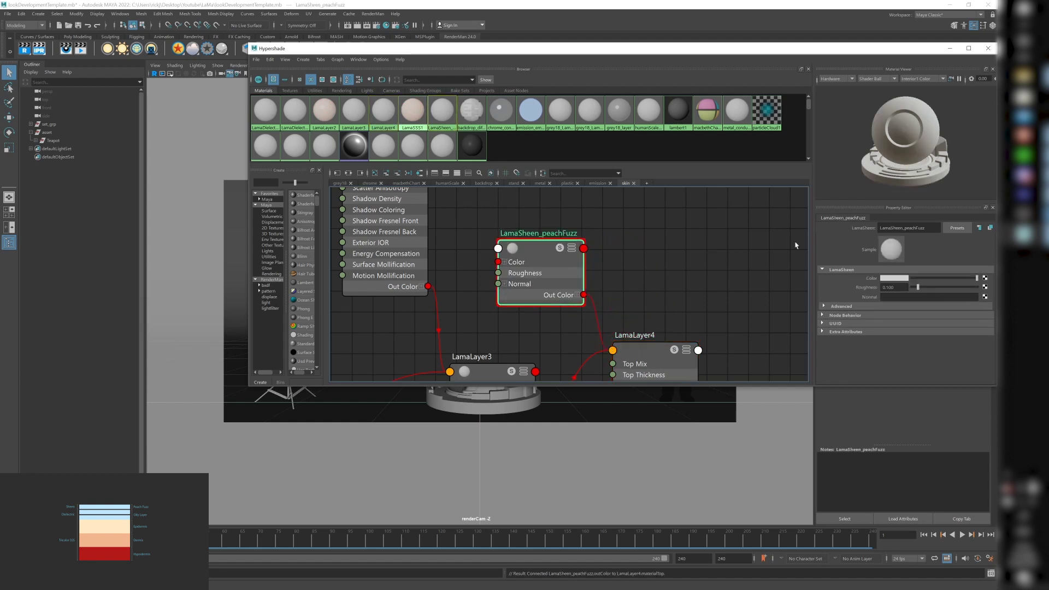
Darken the LamaSheen_peachFuzz Color to a dark grey and set its Roughness to 0.
{"action": "left_click", "coordinate": [927, 278]}
{"action": "left_click_drag", "start_coordinate": [927, 279], "coordinate": [923, 278]}
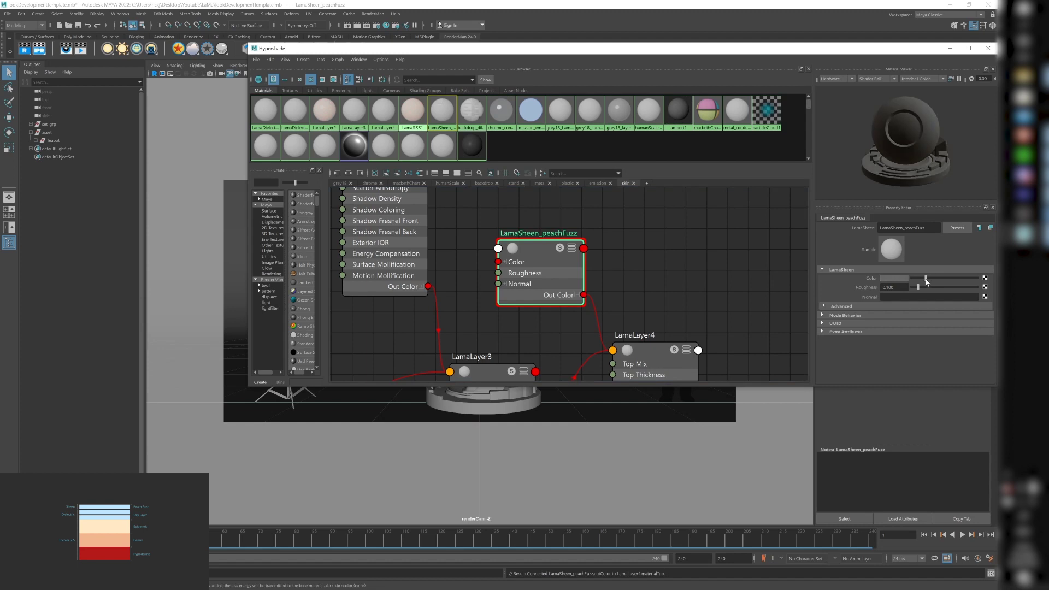
{"action": "key", "text": "Tab"}
{"action": "type", "text": "0"}
{"action": "key", "text": "Return"}
Move LamaDielectric_Skin closer to LamaLayer2 and set its Roughness to 0.7.
{"action": "key", "text": "a"}
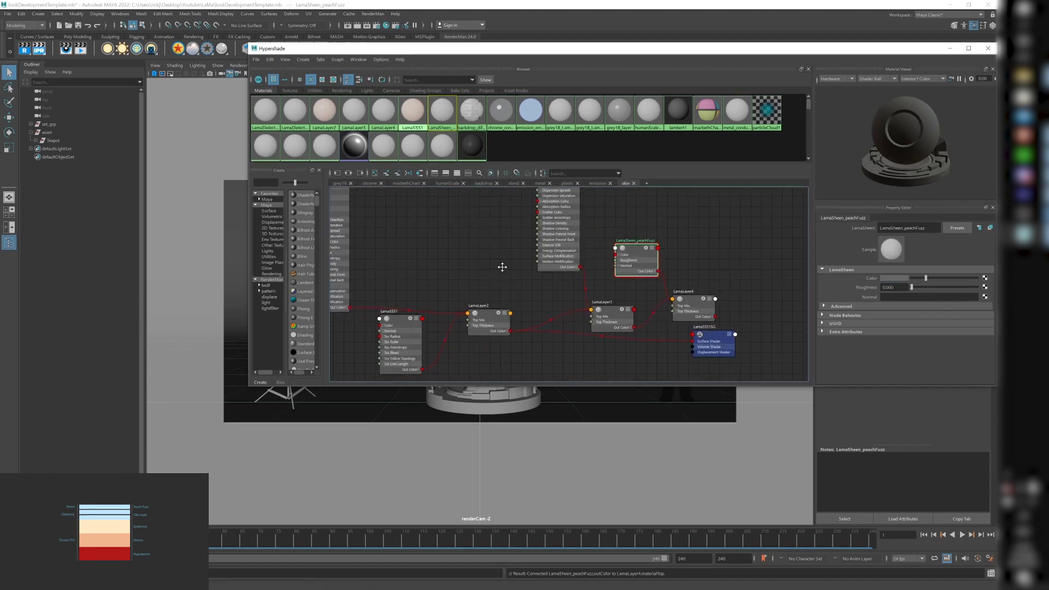
{"action": "scroll", "coordinate": [576, 360], "scroll_direction": "up", "scroll_amount": 5}
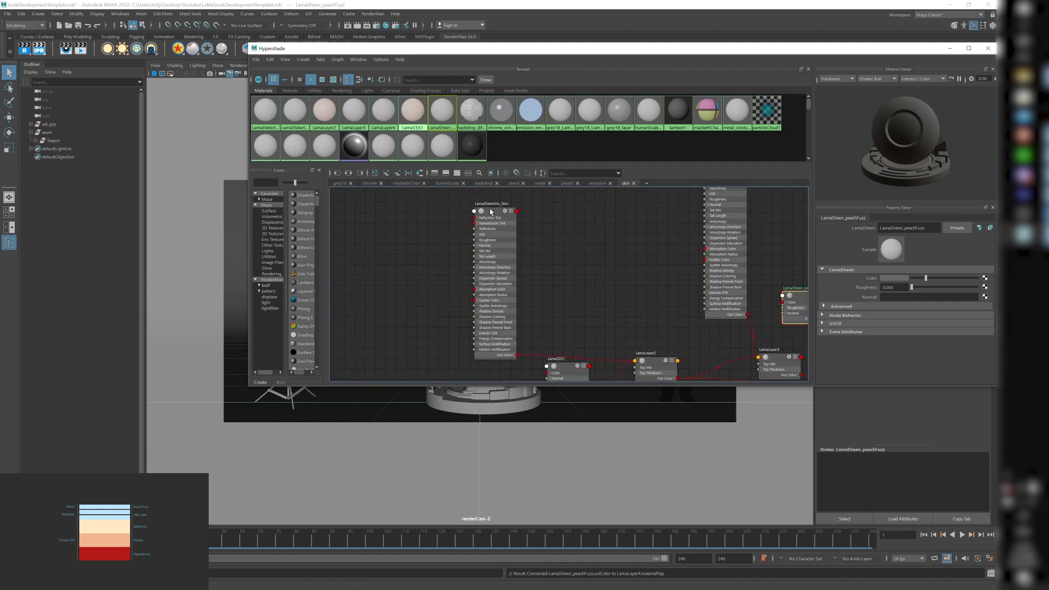
{"action": "left_click", "coordinate": [490, 212]}
{"action": "left_click_drag", "start_coordinate": [490, 211], "coordinate": [558, 209]}
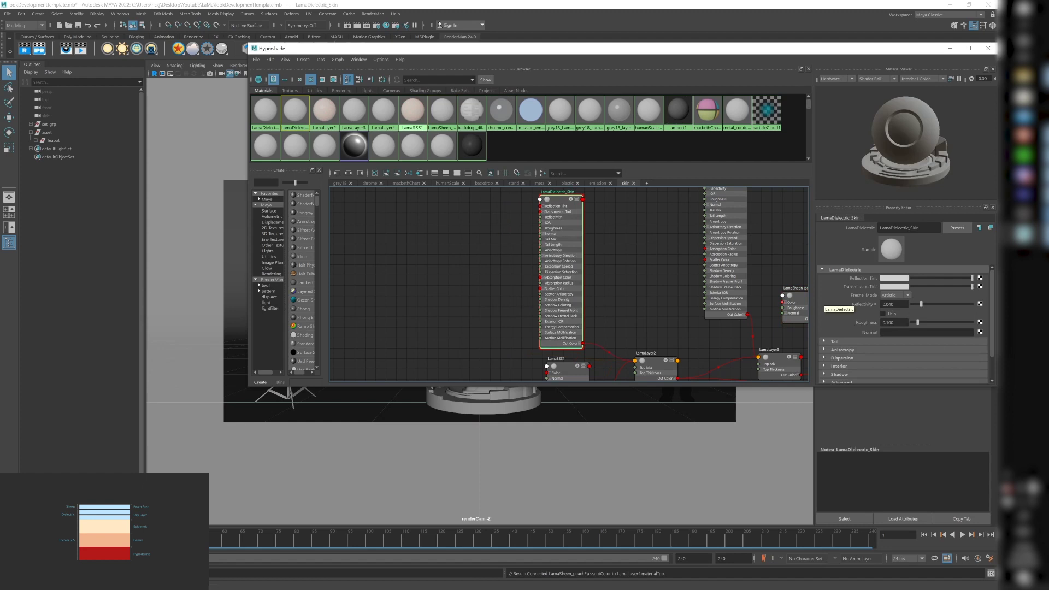
{"action": "left_click", "coordinate": [898, 323]}
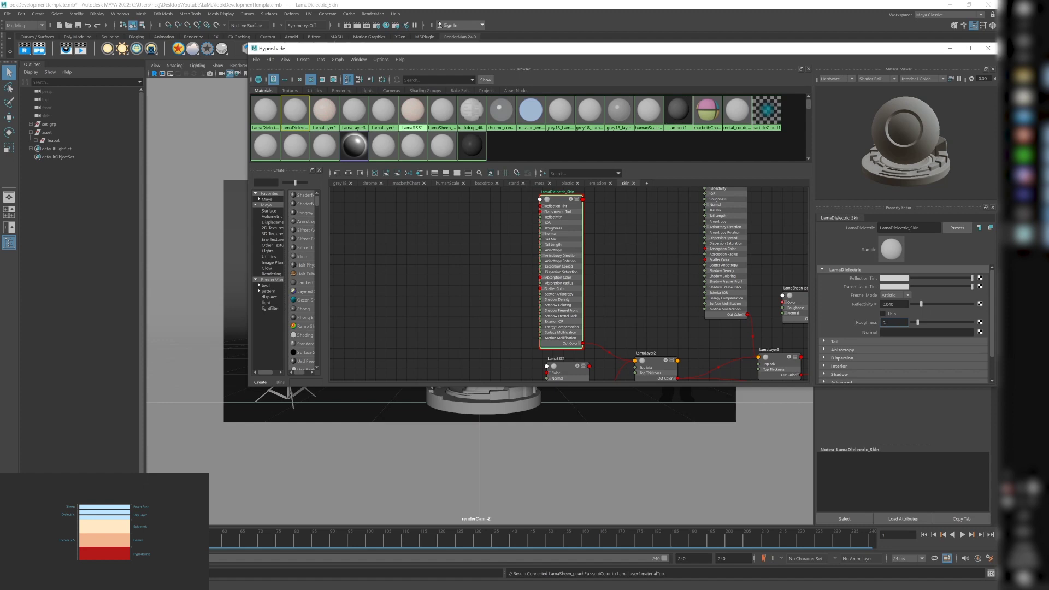
{"action": "key", "text": "Return"}
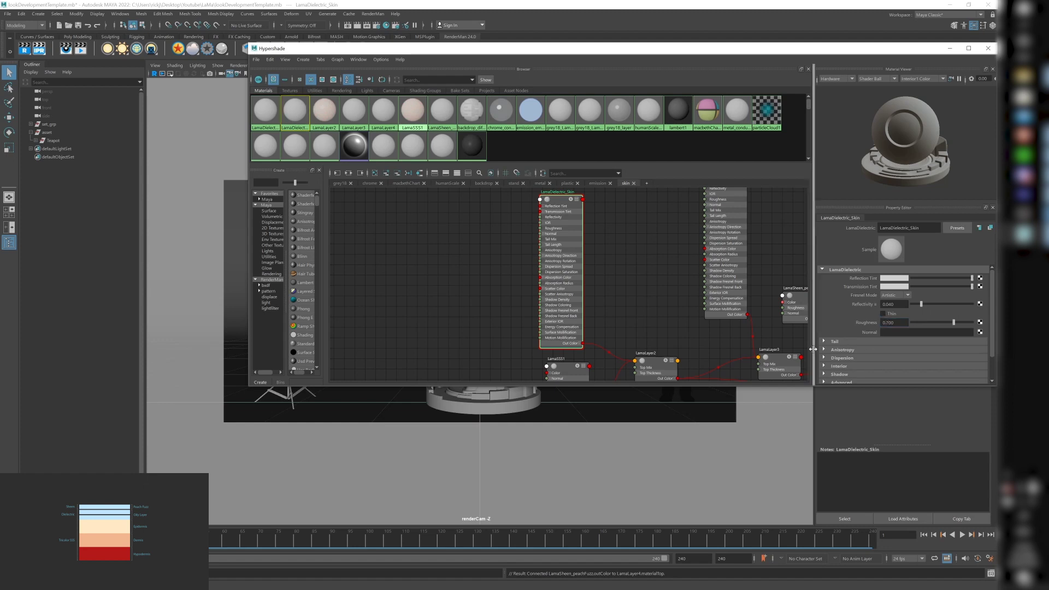
Set the Roughness of LamaDielectric_Sebum to 0.3.
{"action": "middle_click_drag", "start_coordinate": [672, 290], "coordinate": [568, 342], "text": "alt"}
{"action": "left_click", "coordinate": [623, 224]}
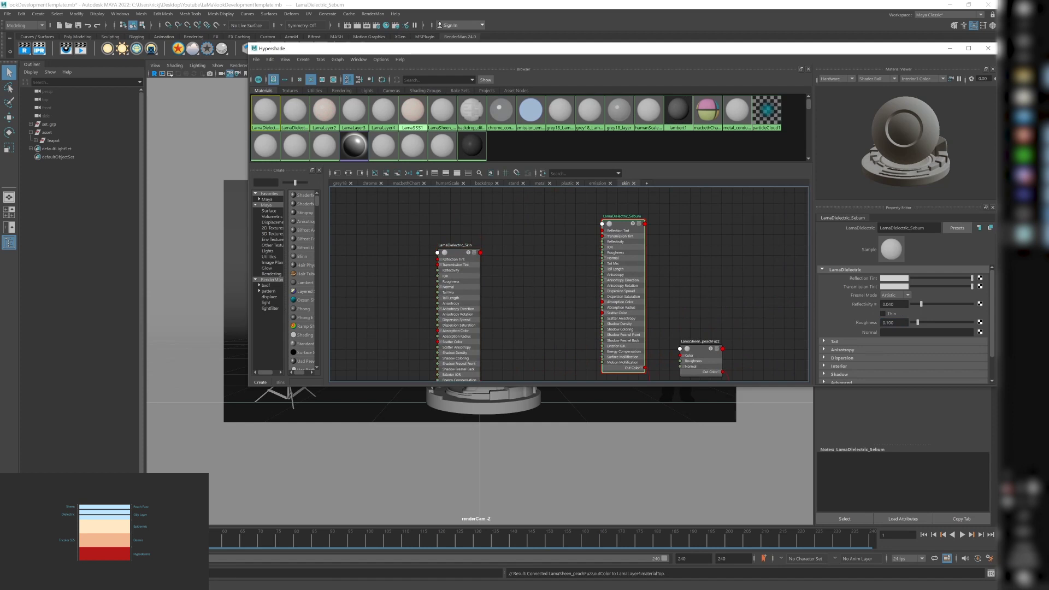
{"action": "left_click", "coordinate": [893, 322]}
{"action": "key", "text": "Return"}
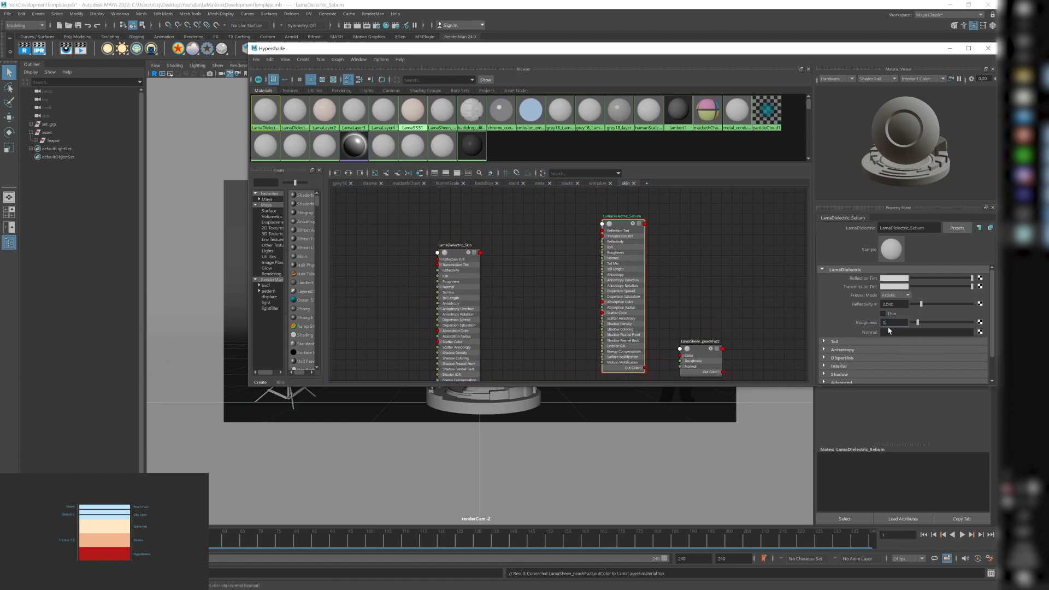
{"action": "key", "text": "Return"}
Move the LamaSSS1SG shading group further right and connect LamaLayer4's Out Color to its Surface Shader.
{"action": "middle_click_drag", "start_coordinate": [672, 311], "coordinate": [568, 242], "text": "alt"}
{"action": "middle_click_drag", "start_coordinate": [657, 266], "coordinate": [581, 232], "text": "alt"}
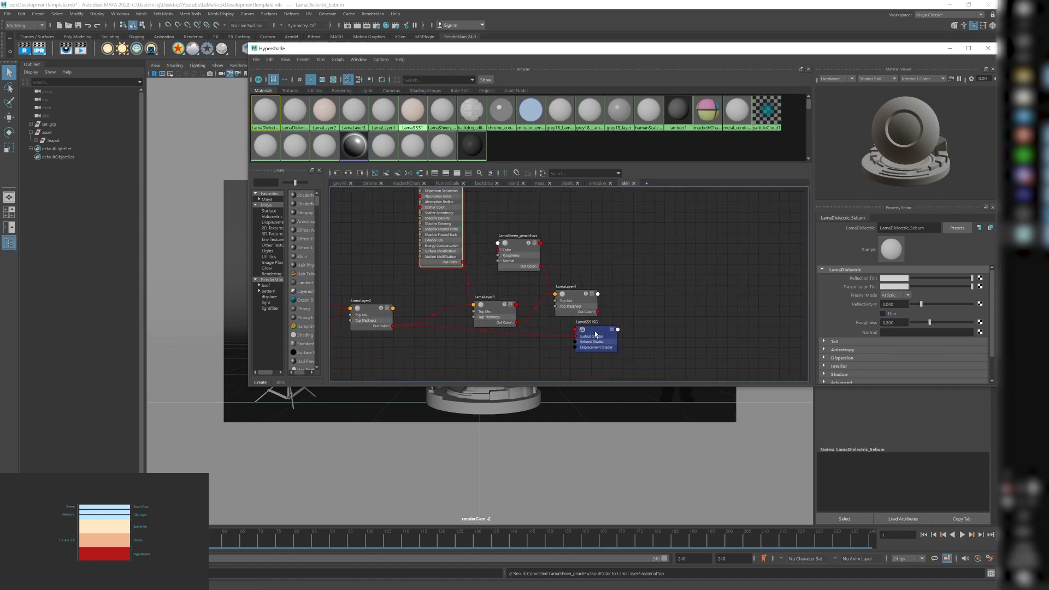
{"action": "left_click_drag", "start_coordinate": [595, 331], "coordinate": [680, 321]}
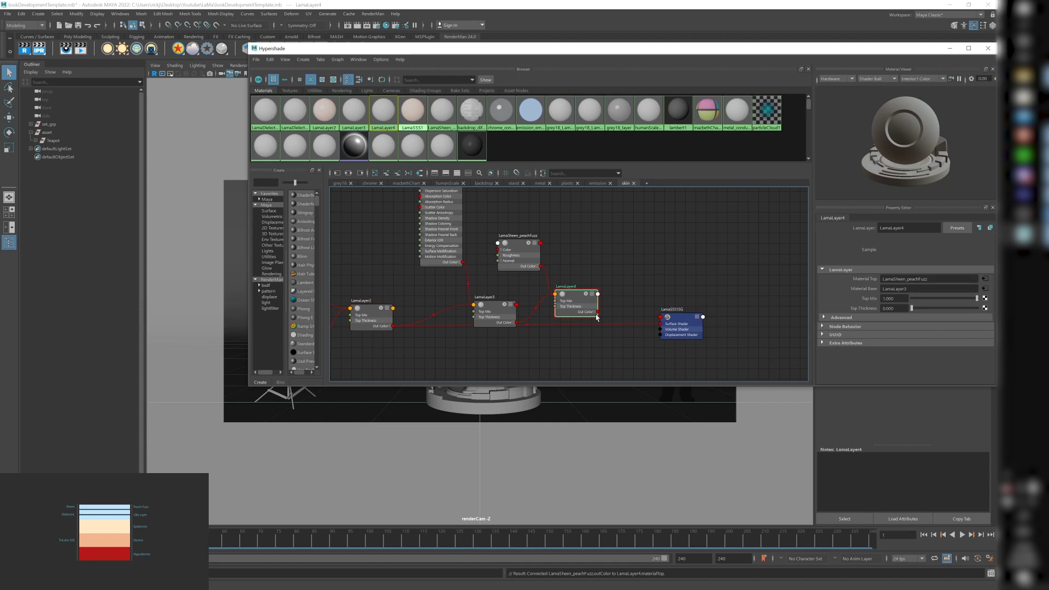
{"action": "left_click_drag", "start_coordinate": [598, 312], "coordinate": [661, 323]}
Assign the LamaLayer4 material to the Teapot object and clear the selection.
{"action": "left_click", "coordinate": [51, 141]}
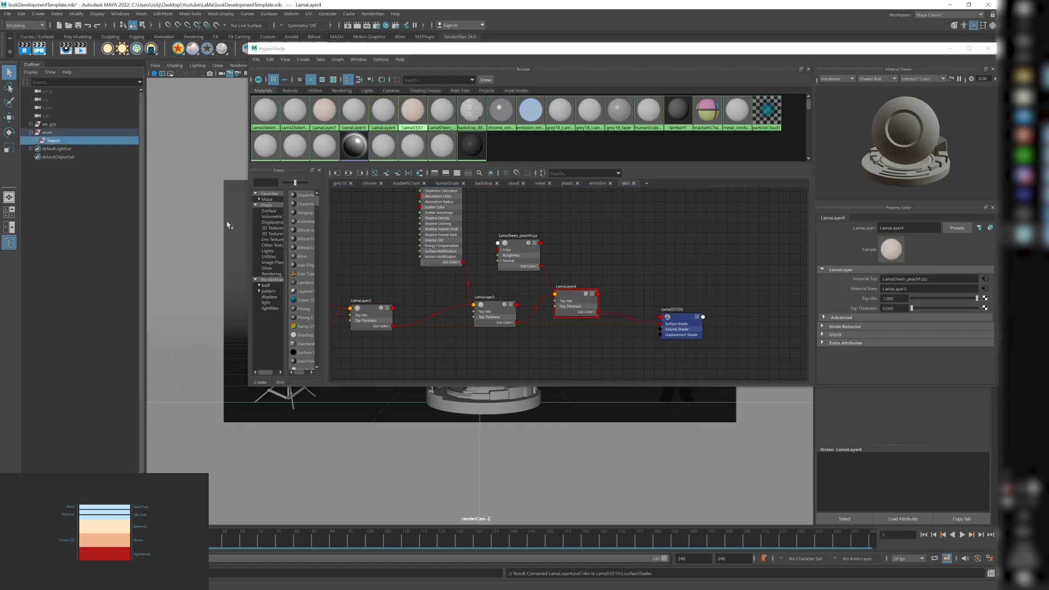
{"action": "right_click_drag", "start_coordinate": [580, 291], "coordinate": [615, 267]}
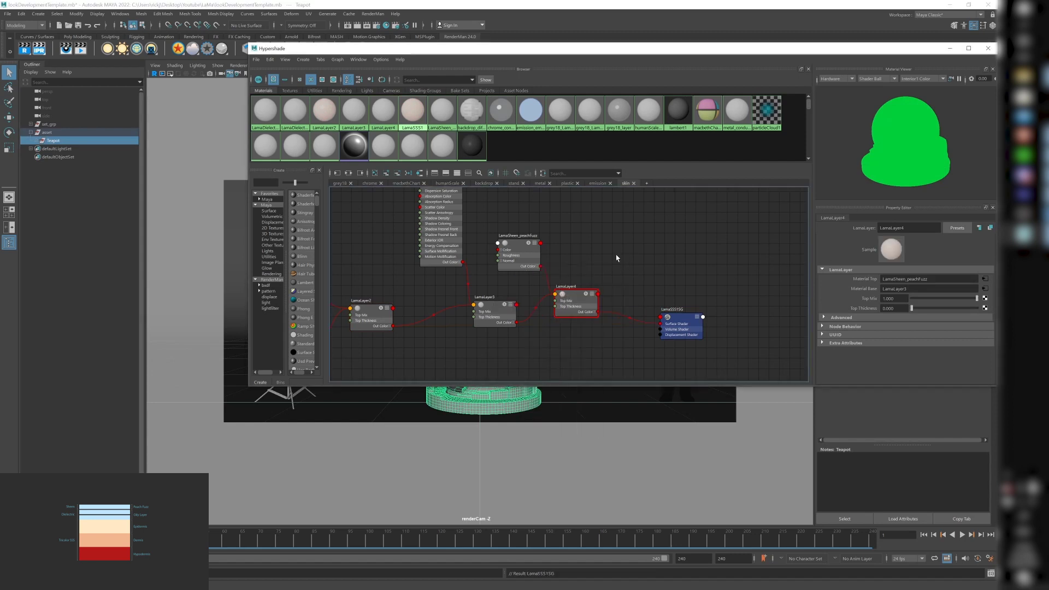
{"action": "left_click", "coordinate": [56, 134]}
{"action": "left_click", "coordinate": [70, 206]}
{"action": "left_click", "coordinate": [57, 141]}
{"action": "right_click_drag", "start_coordinate": [562, 293], "coordinate": [564, 271]}
{"action": "left_click", "coordinate": [604, 259]}
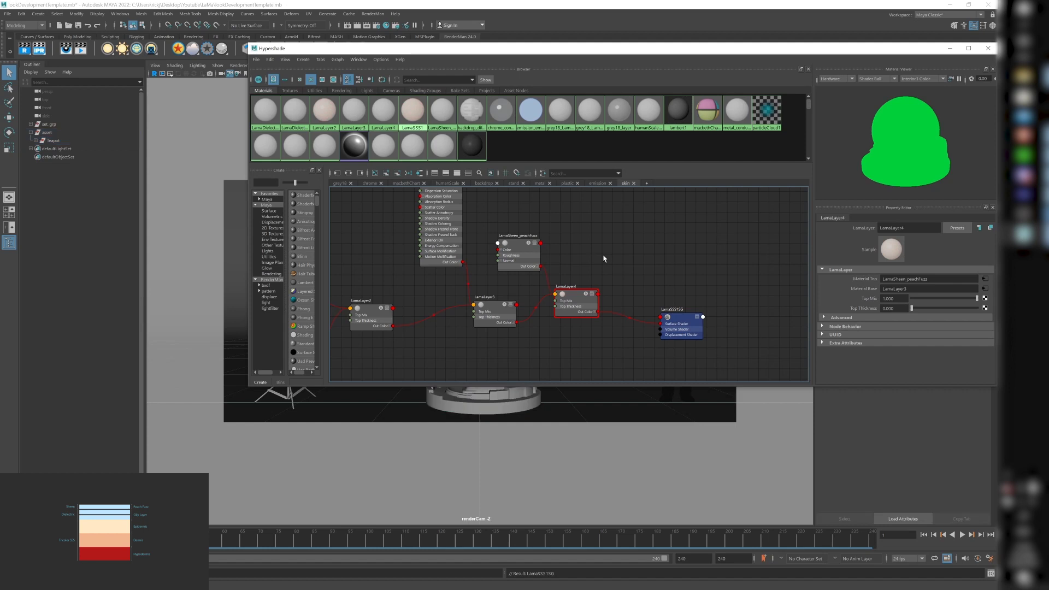
Start an IPR render of the scene from the render camera.
{"action": "scroll", "coordinate": [590, 253], "scroll_direction": "down", "scroll_amount": 2}
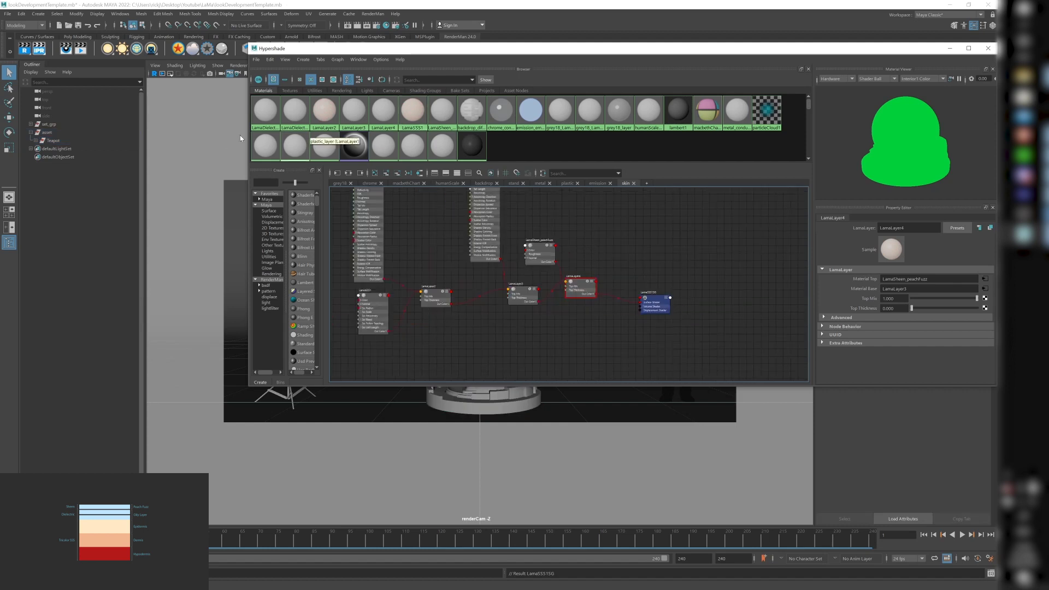
{"action": "left_click", "coordinate": [40, 49]}
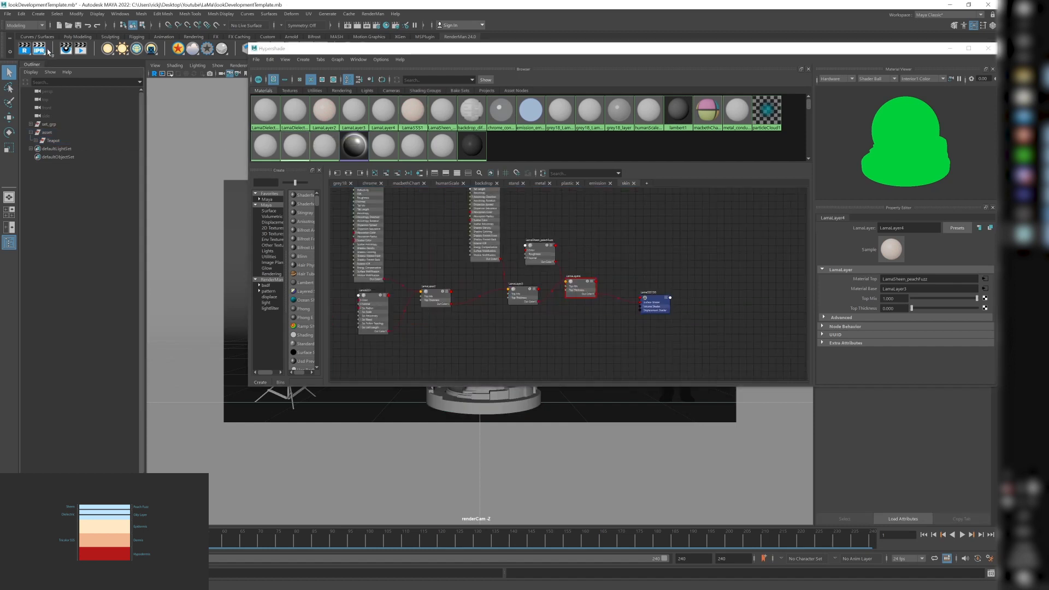
{"action": "left_click_drag", "start_coordinate": [287, 240], "coordinate": [458, 243]}
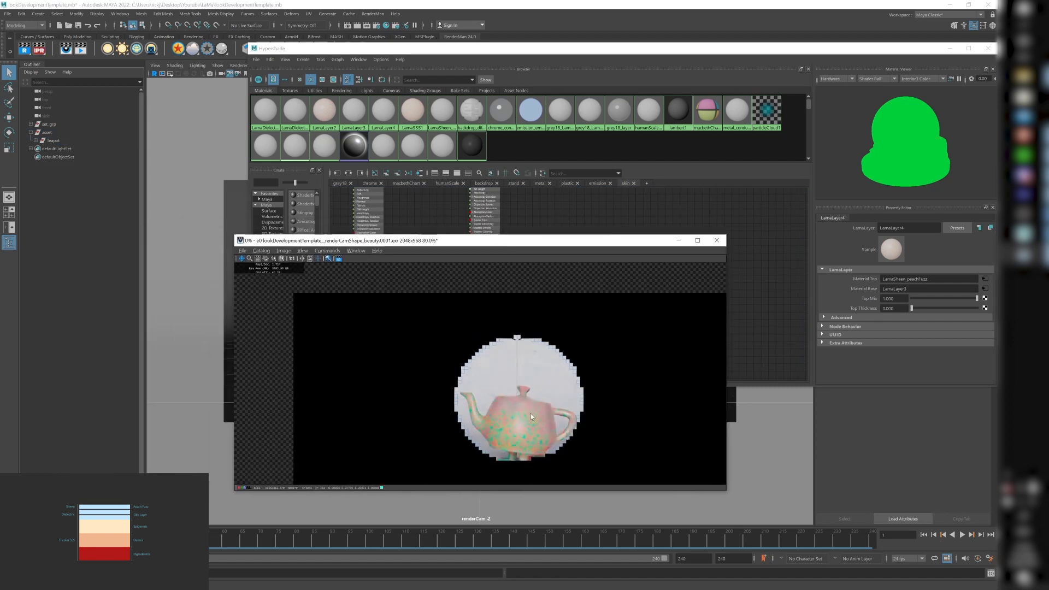
Examine the skin-shaded teapot in the live render up close and with the whole frame fitted.
{"action": "scroll", "coordinate": [528, 412], "scroll_direction": "up", "scroll_amount": 2}
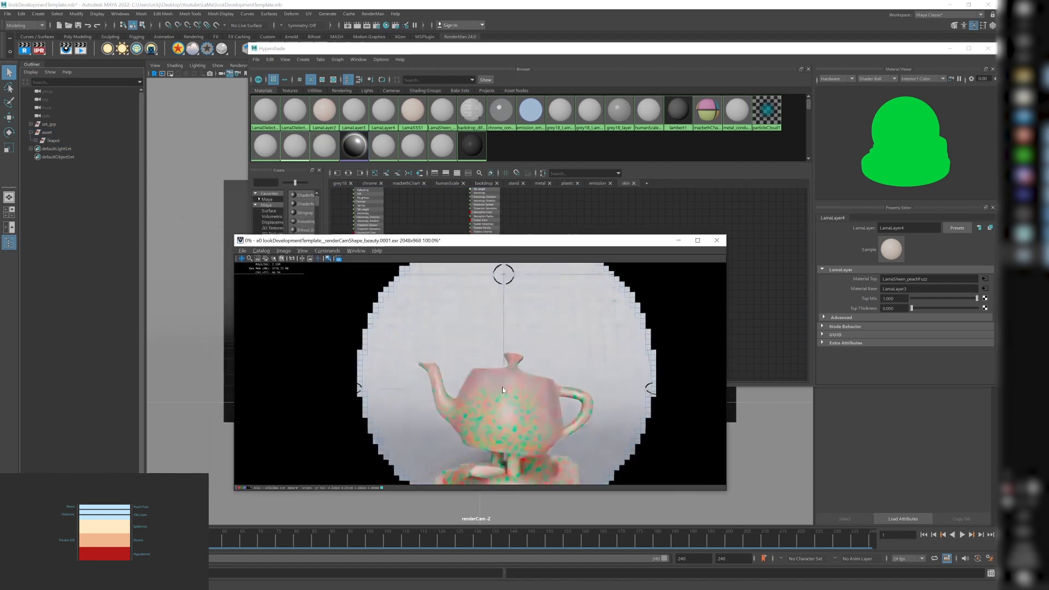
{"action": "scroll", "coordinate": [501, 388], "scroll_direction": "down", "scroll_amount": 3}
{"action": "scroll", "coordinate": [524, 426], "scroll_direction": "up", "scroll_amount": 3}
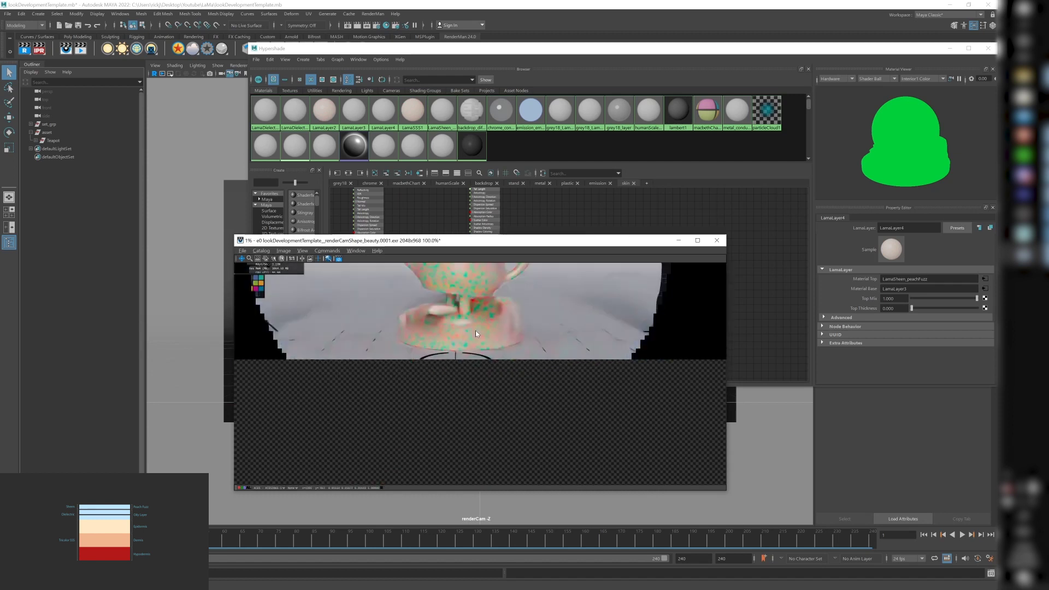
{"action": "scroll", "coordinate": [475, 330], "scroll_direction": "down", "scroll_amount": 5}
{"action": "scroll", "coordinate": [471, 322], "scroll_direction": "up", "scroll_amount": 4}
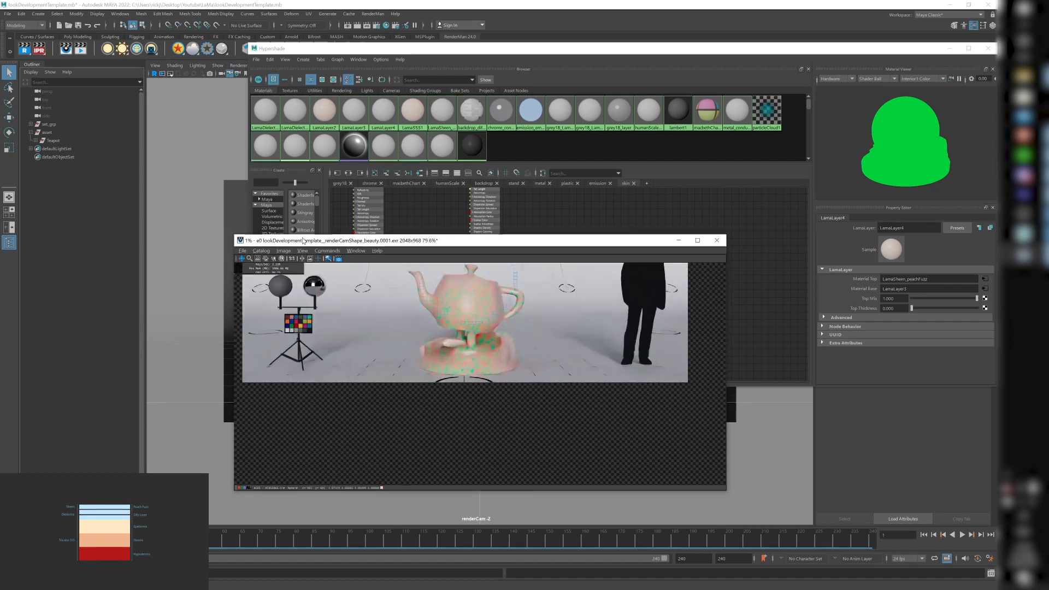
{"action": "scroll", "coordinate": [495, 280], "scroll_direction": "up", "scroll_amount": 1}
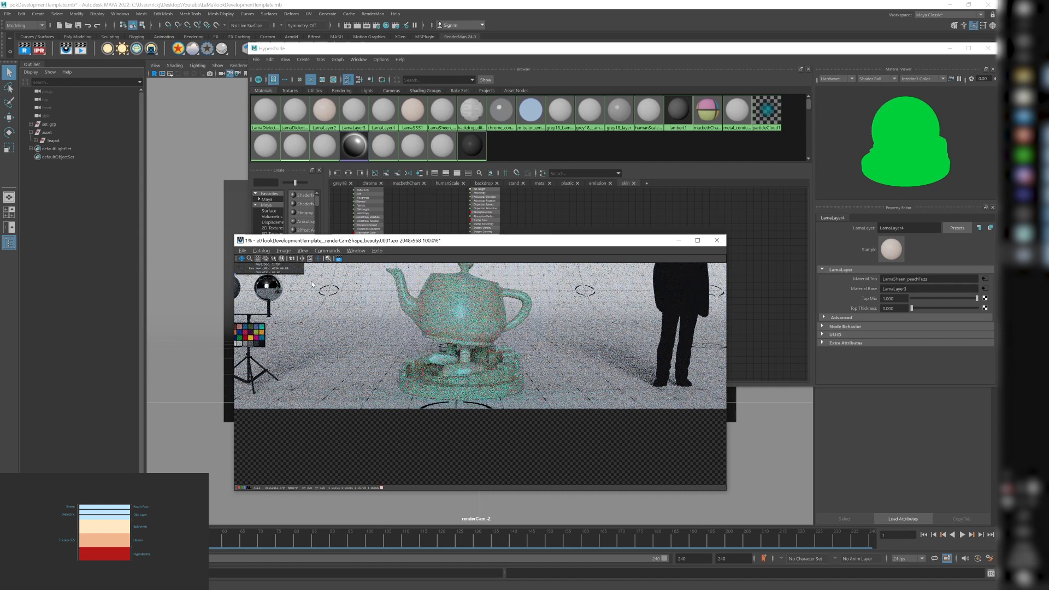
{"action": "key", "text": "f"}
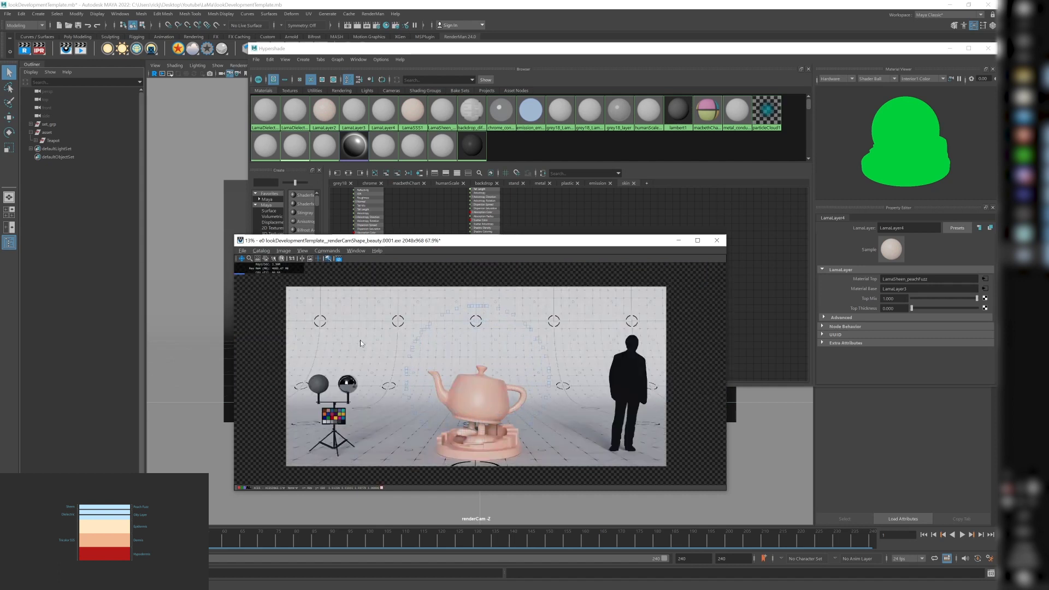
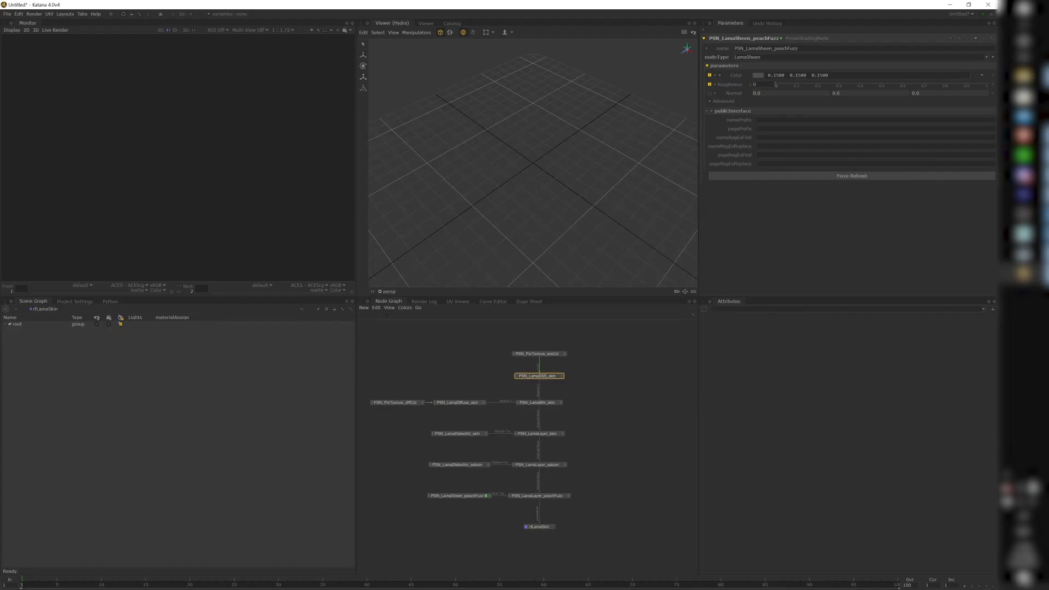
Switch to Katana and examine the parameters of PSN_LamaSSS_skin and its colour texture PSN_PxrTexture_sssCol.
{"action": "scroll", "coordinate": [603, 399], "scroll_direction": "up", "scroll_amount": 2}
{"action": "middle_click_drag", "start_coordinate": [620, 401], "coordinate": [585, 408]}
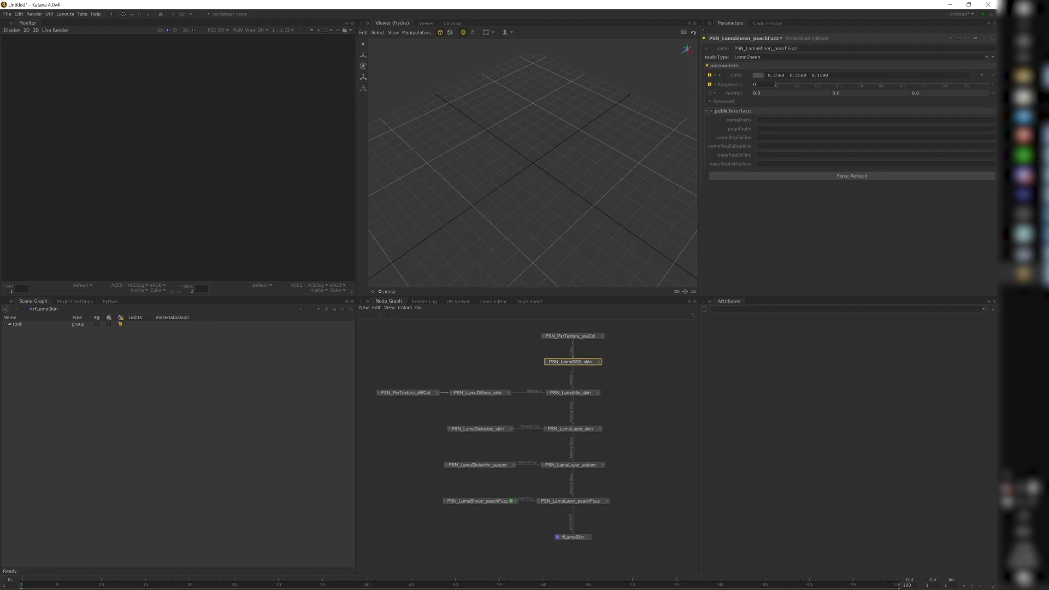
{"action": "scroll", "coordinate": [613, 362], "scroll_direction": "up", "scroll_amount": 3}
{"action": "double_click", "coordinate": [552, 402]}
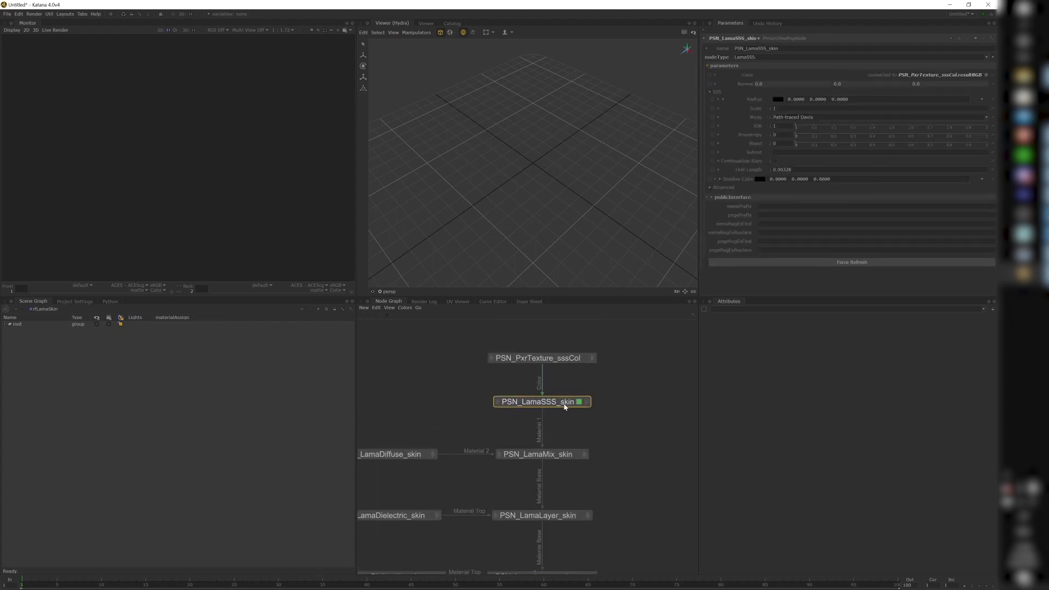
{"action": "double_click", "coordinate": [571, 358]}
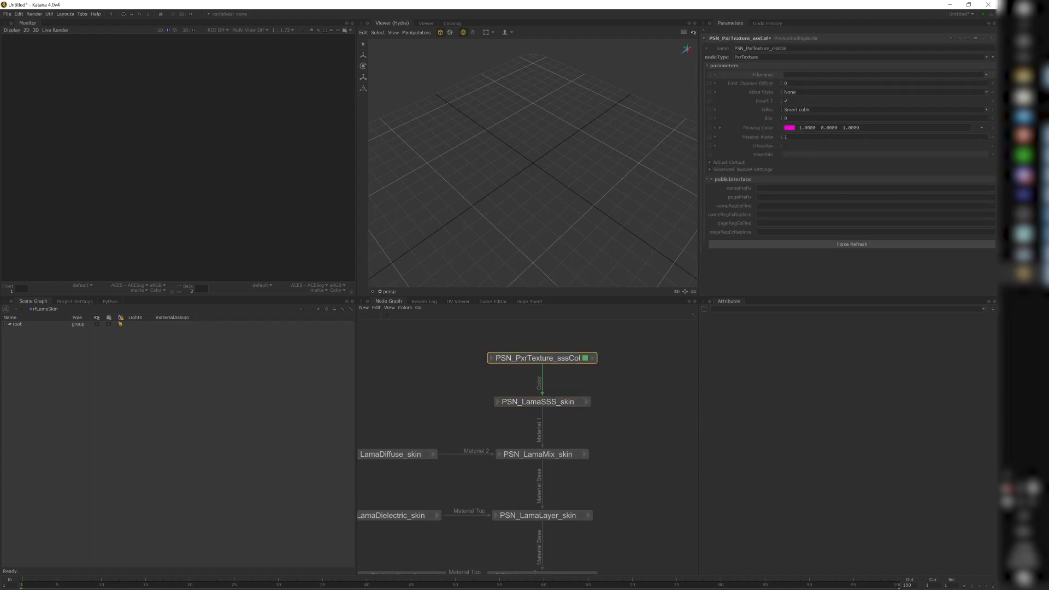
{"action": "middle_click_drag", "start_coordinate": [518, 406], "coordinate": [555, 388]}
{"action": "double_click", "coordinate": [554, 386]}
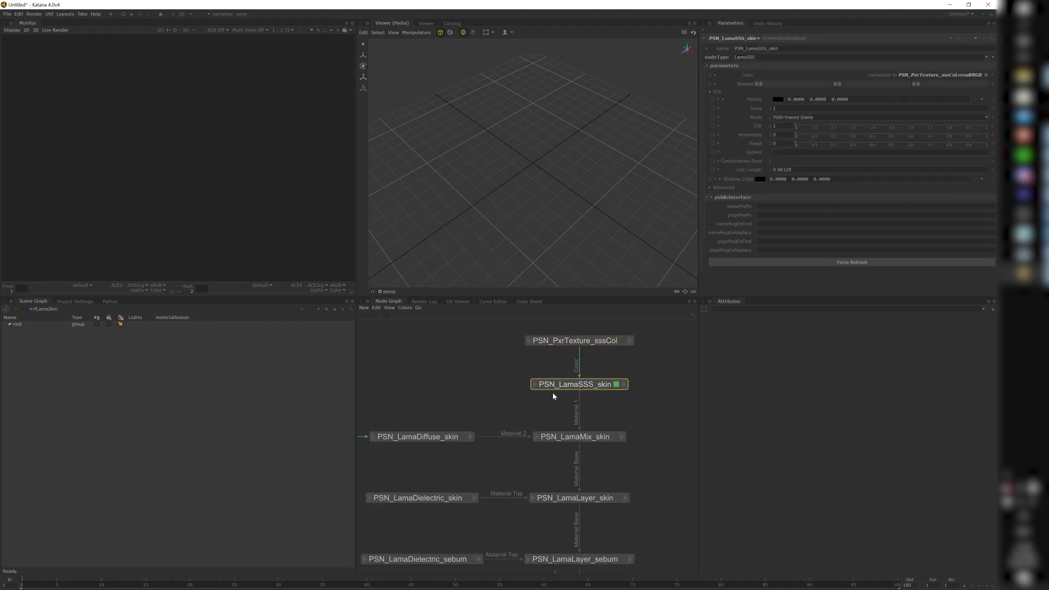
{"action": "left_click", "coordinate": [775, 126]}
{"action": "key", "text": "Return"}
Examine the parameters of PSN_LamaMix_skin, PSN_LamaDiffuse_skin and the diffuse colour texture feeding it.
{"action": "middle_click_drag", "start_coordinate": [625, 442], "coordinate": [620, 402]}
{"action": "double_click", "coordinate": [550, 398]}
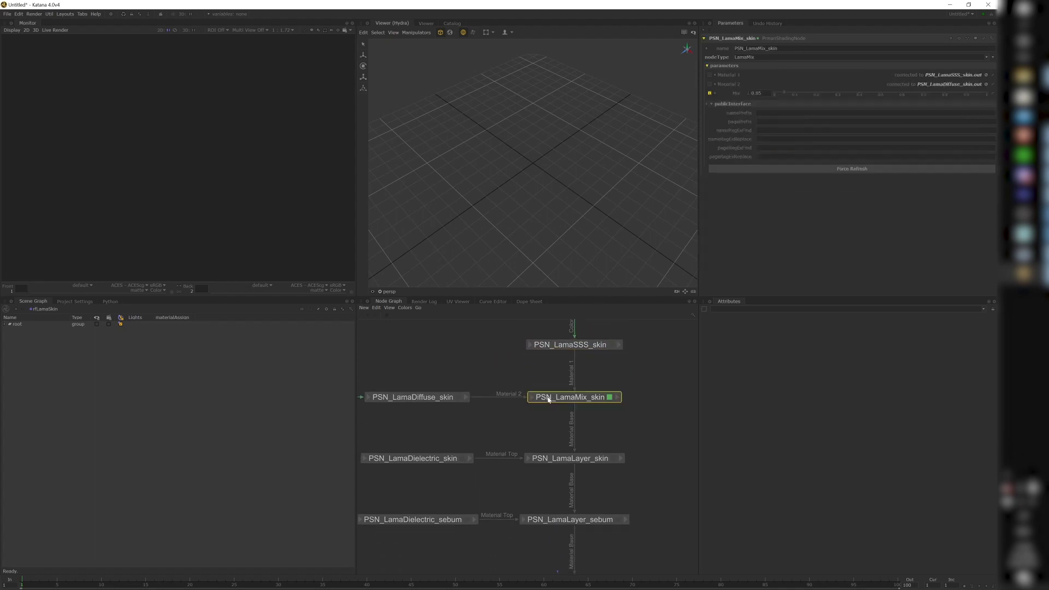
{"action": "middle_click_drag", "start_coordinate": [434, 386], "coordinate": [466, 382]}
{"action": "double_click", "coordinate": [461, 393]}
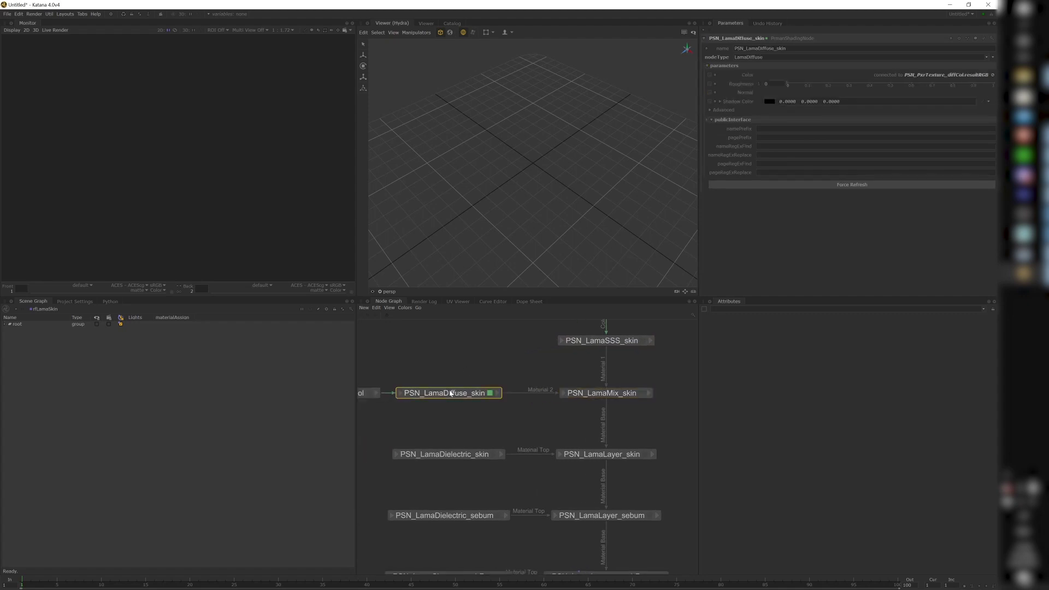
{"action": "middle_click_drag", "start_coordinate": [423, 344], "coordinate": [471, 342]}
{"action": "double_click", "coordinate": [398, 392]}
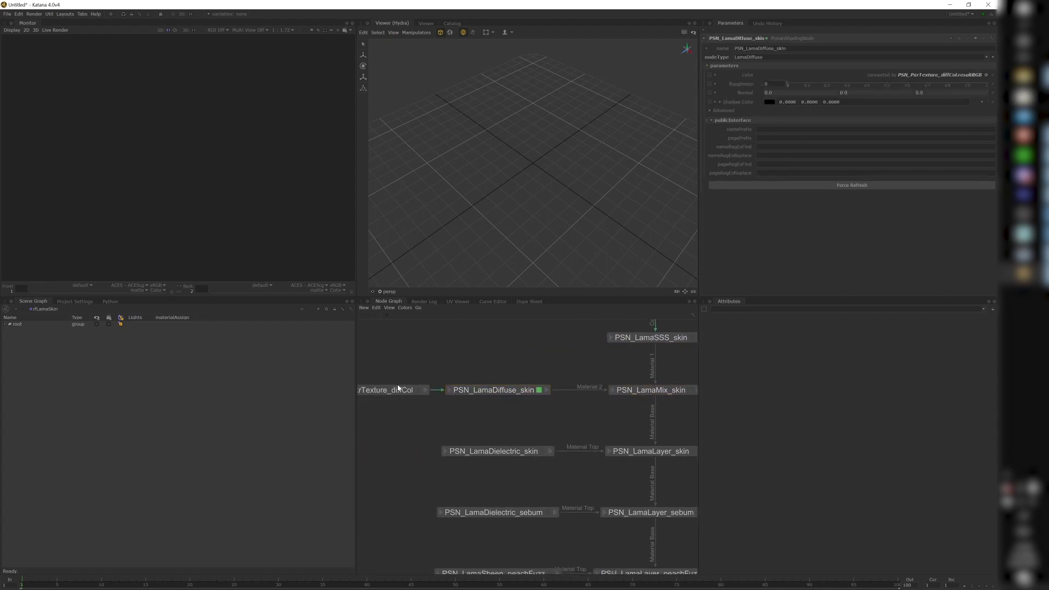
{"action": "double_click", "coordinate": [480, 391]}
{"action": "double_click", "coordinate": [647, 390]}
{"action": "middle_click_drag", "start_coordinate": [588, 332], "coordinate": [553, 301]}
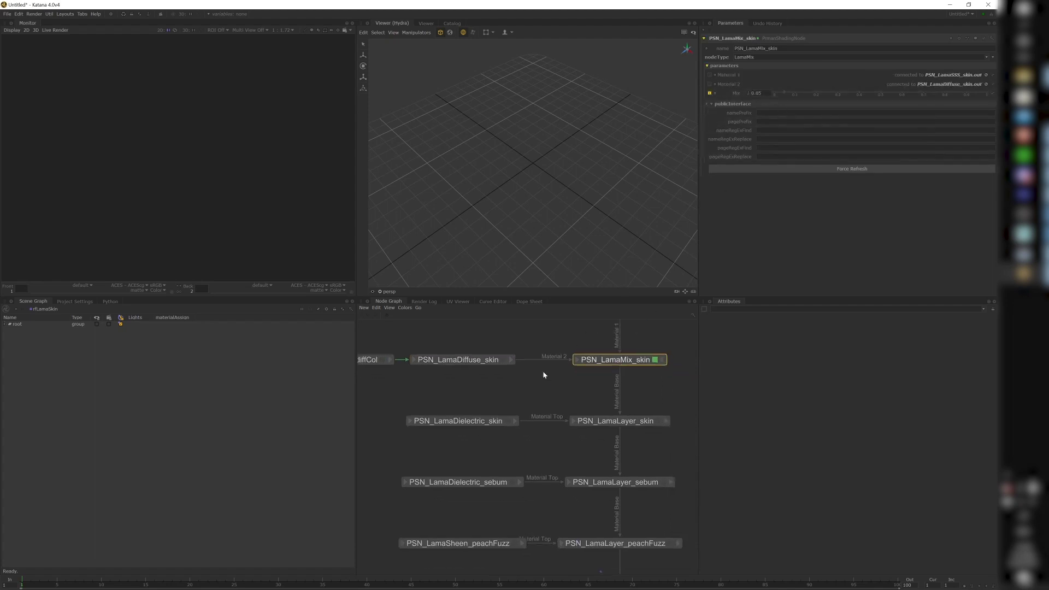
Examine the parameters of the skin and sebum LamaLayer nodes and their LamaDielectric inputs.
{"action": "double_click", "coordinate": [603, 423]}
{"action": "middle_click_drag", "start_coordinate": [595, 420], "coordinate": [541, 413]}
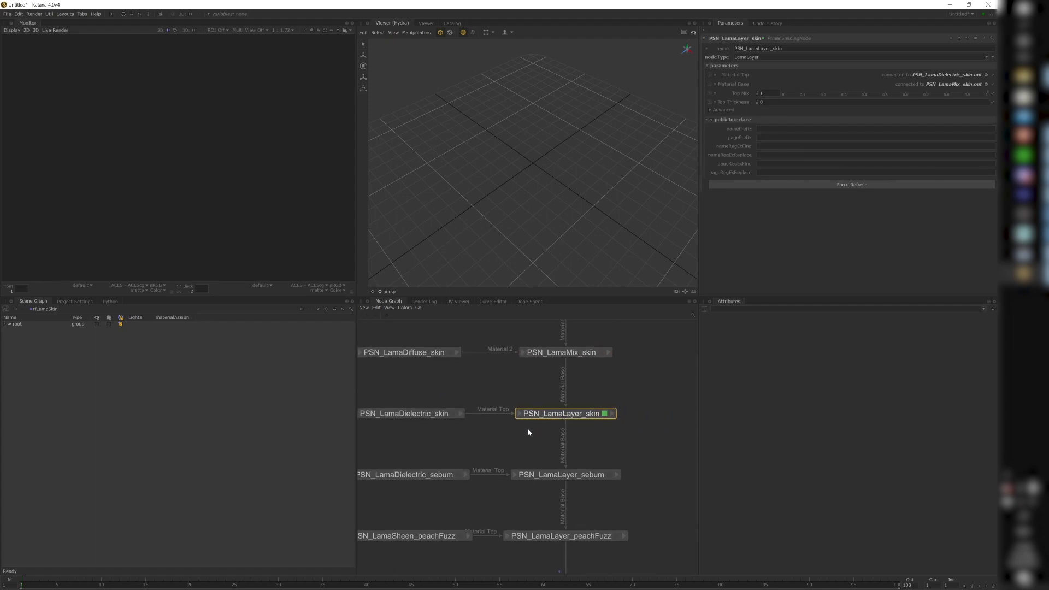
{"action": "double_click", "coordinate": [423, 416]}
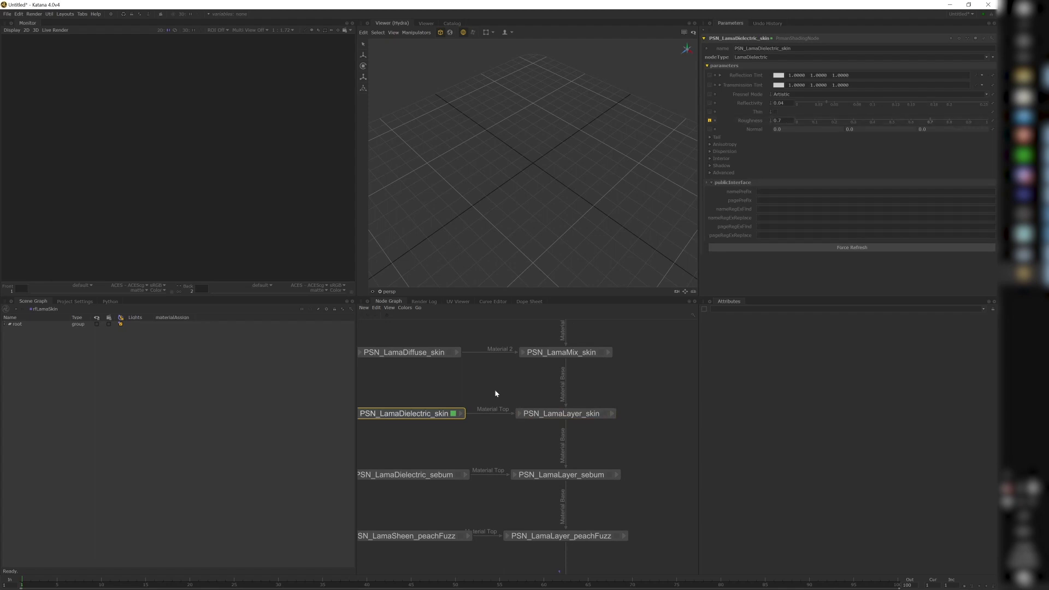
{"action": "double_click", "coordinate": [437, 473]}
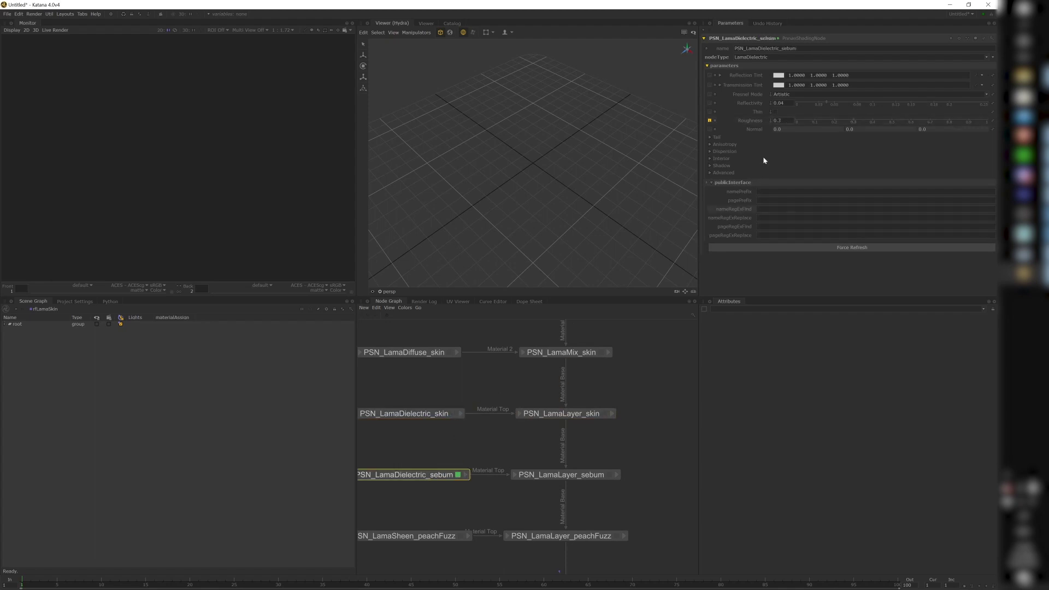
{"action": "double_click", "coordinate": [568, 474]}
{"action": "middle_click_drag", "start_coordinate": [568, 474], "coordinate": [565, 414]}
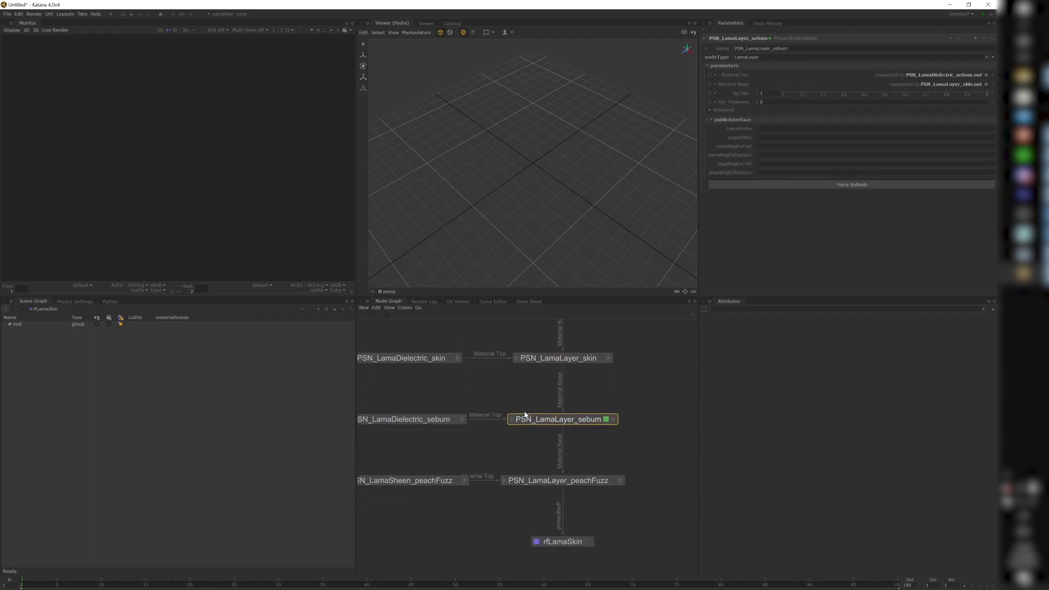
Examine the peach-fuzz sheen and layer parameters and the rfLamaSkin network material.
{"action": "double_click", "coordinate": [528, 482]}
{"action": "double_click", "coordinate": [436, 482]}
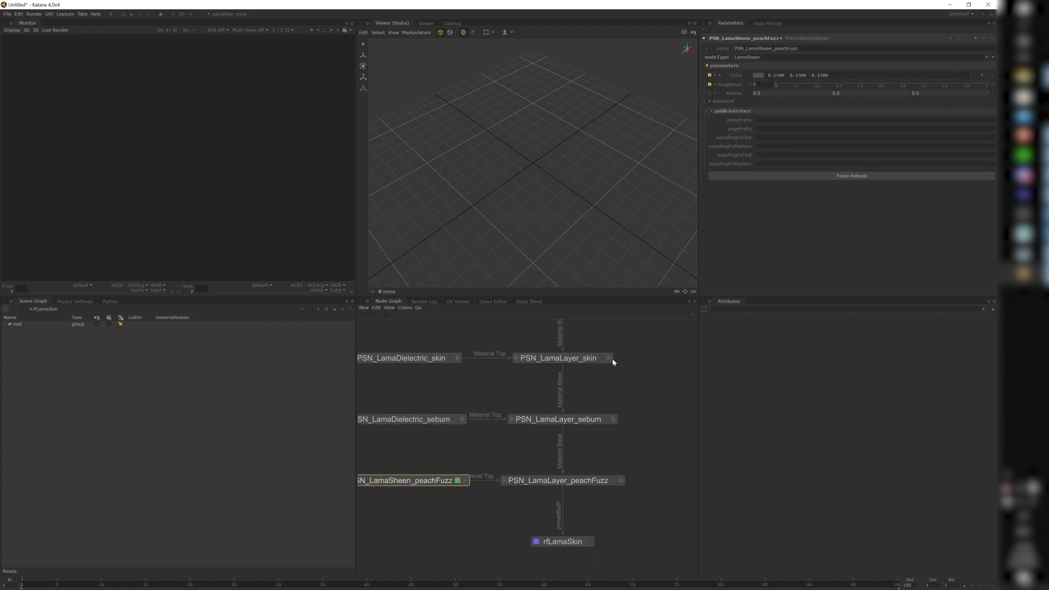
{"action": "left_click", "coordinate": [537, 482]}
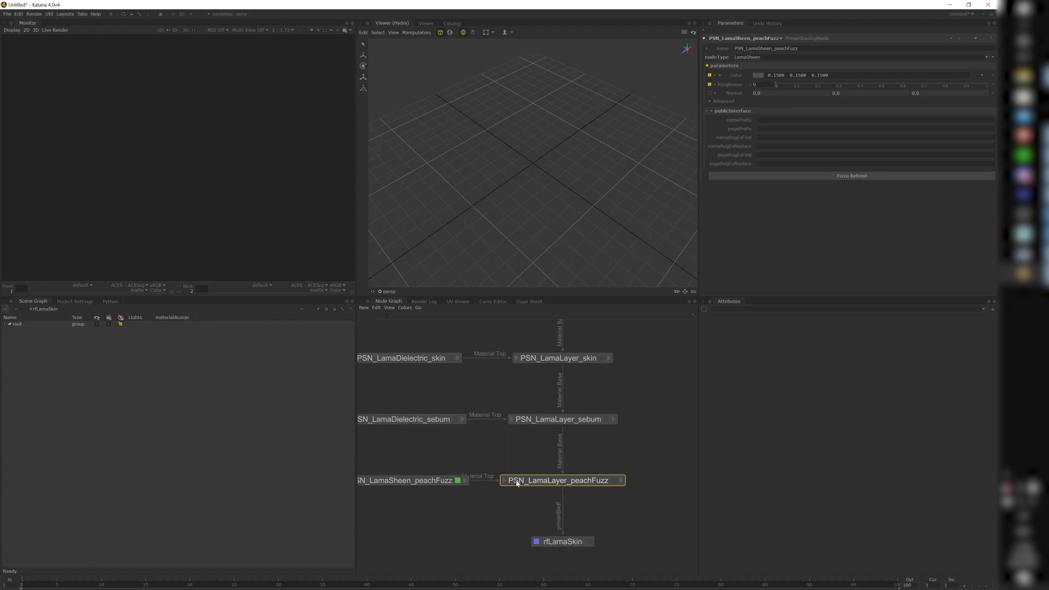
{"action": "double_click", "coordinate": [523, 480]}
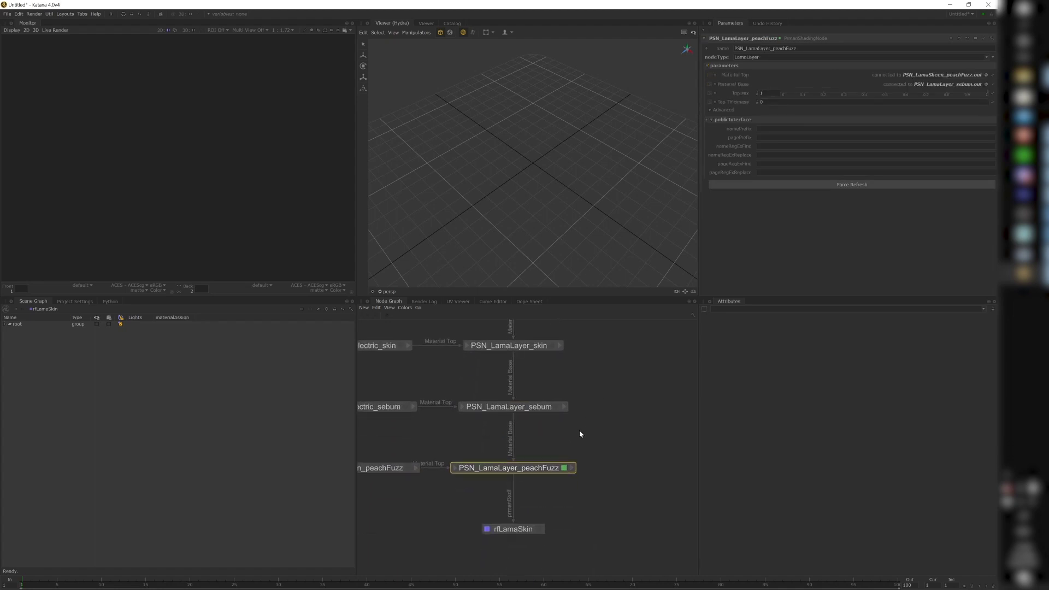
{"action": "double_click", "coordinate": [513, 528]}
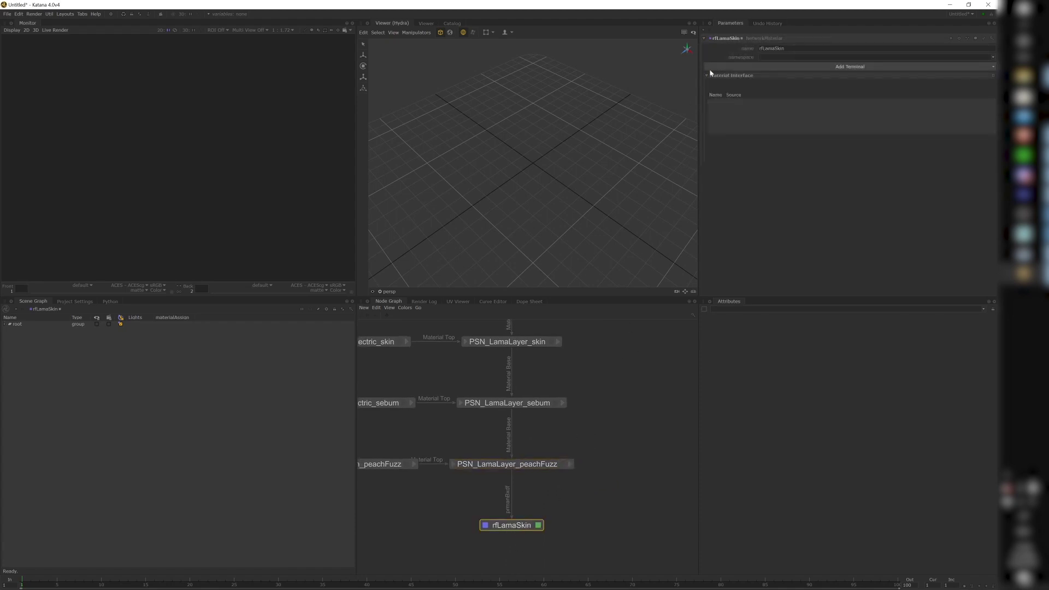
Expose the Filename of PSN_PxrTexture_sssCol on the material interface as sssTexture in the group SSS.
{"action": "middle_click_drag", "start_coordinate": [569, 403], "coordinate": [579, 537]}
{"action": "middle_click_drag", "start_coordinate": [540, 320], "coordinate": [537, 353]}
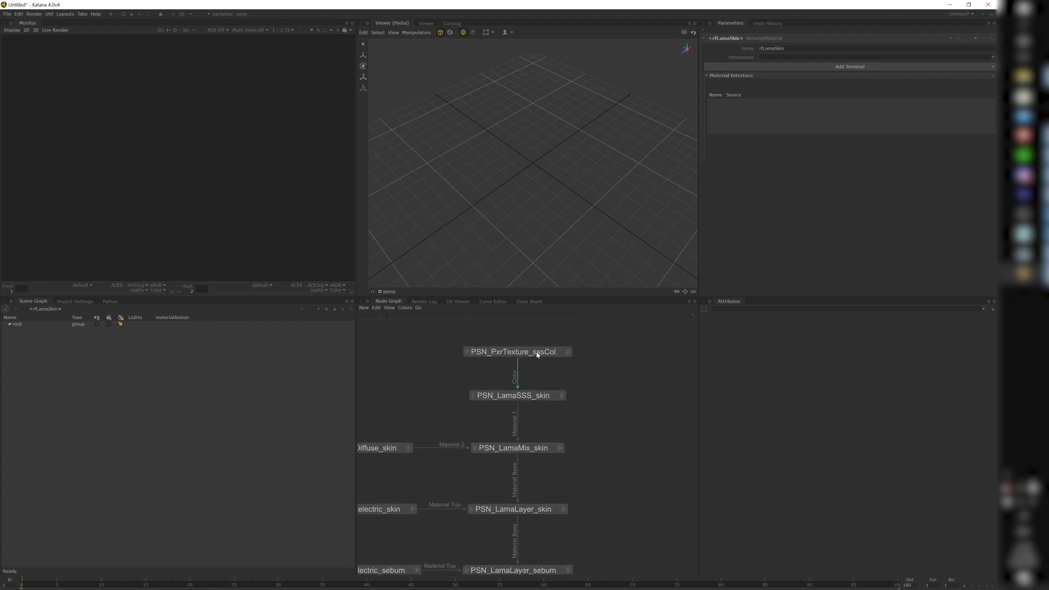
{"action": "left_click", "coordinate": [536, 355]}
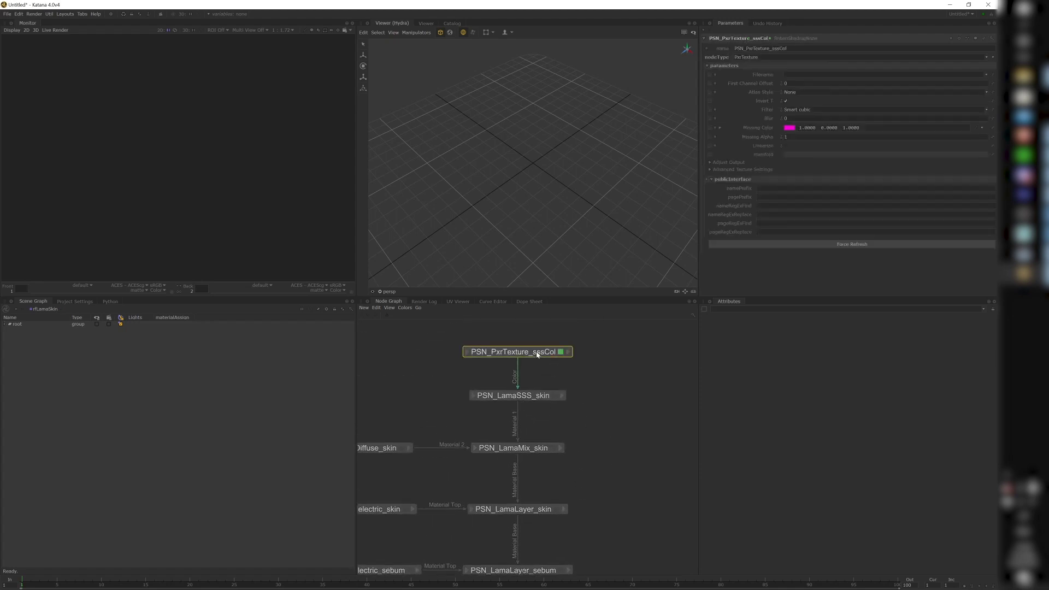
{"action": "left_click", "coordinate": [993, 73]}
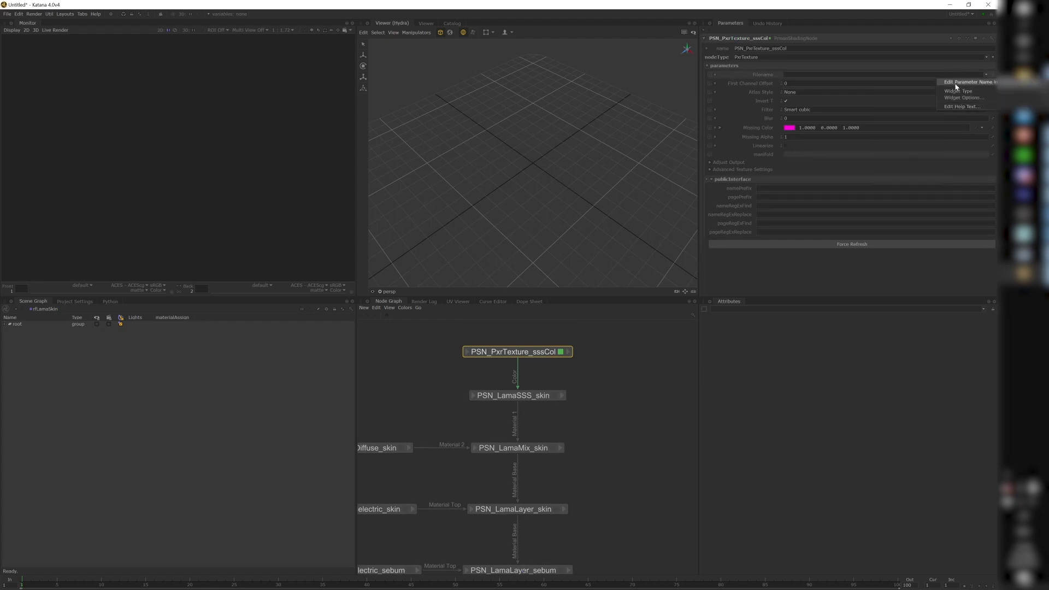
{"action": "left_click", "coordinate": [973, 82]}
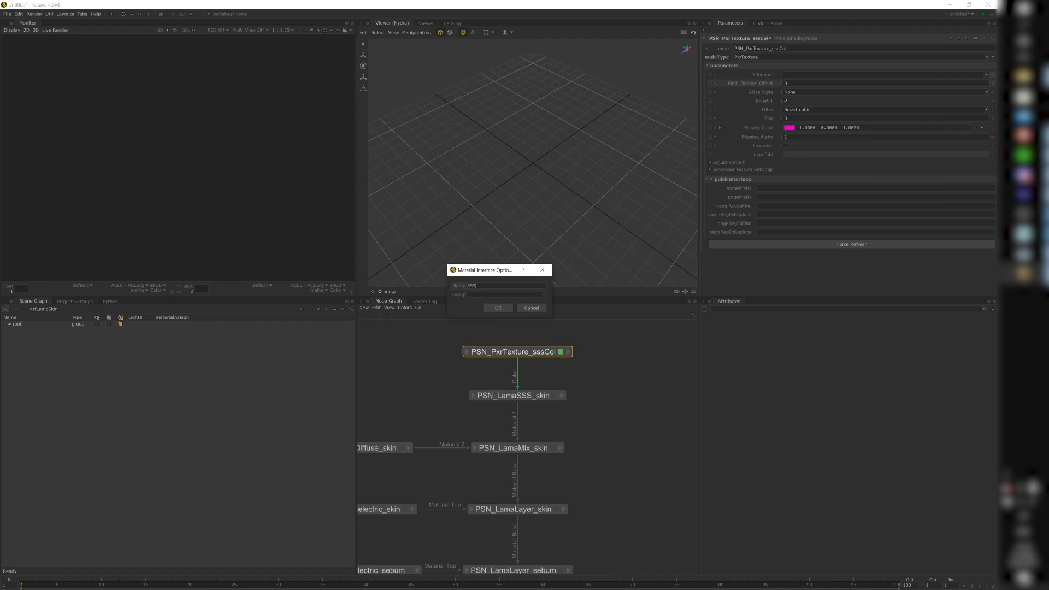
{"action": "key", "text": "BackSpace"}
{"action": "key", "text": "BackSpace"}
{"action": "type", "text": "SS"}
{"action": "left_click", "coordinate": [490, 306]}
Check the entries of the SSS group in the material interface of the rfLamaSkin network material.
{"action": "left_click", "coordinate": [496, 399]}
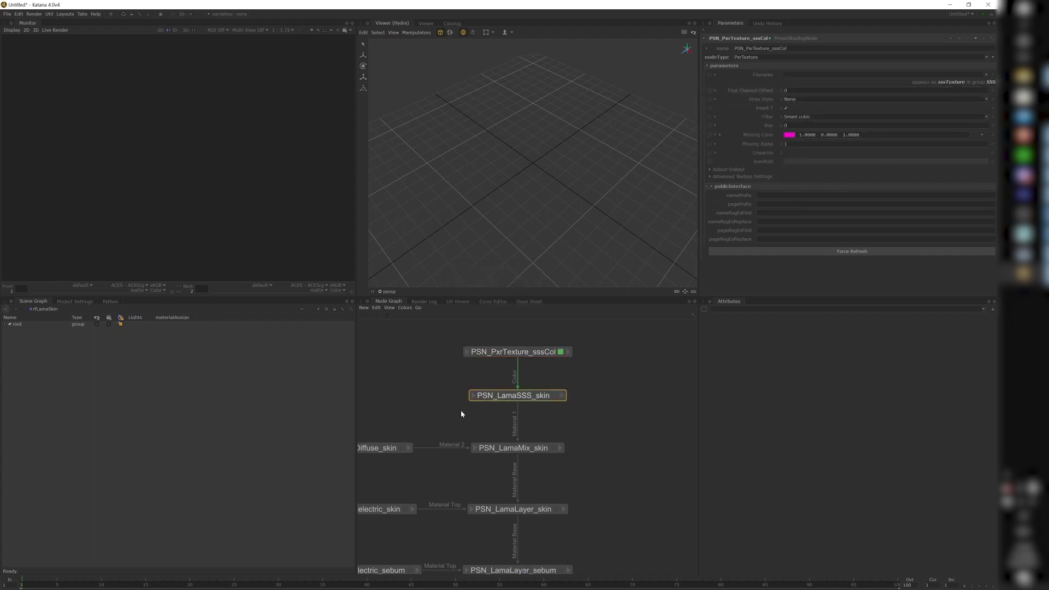
{"action": "scroll", "coordinate": [479, 391], "scroll_direction": "down", "scroll_amount": 2}
{"action": "scroll", "coordinate": [601, 497], "scroll_direction": "down", "scroll_amount": 2}
{"action": "left_click", "coordinate": [523, 485]}
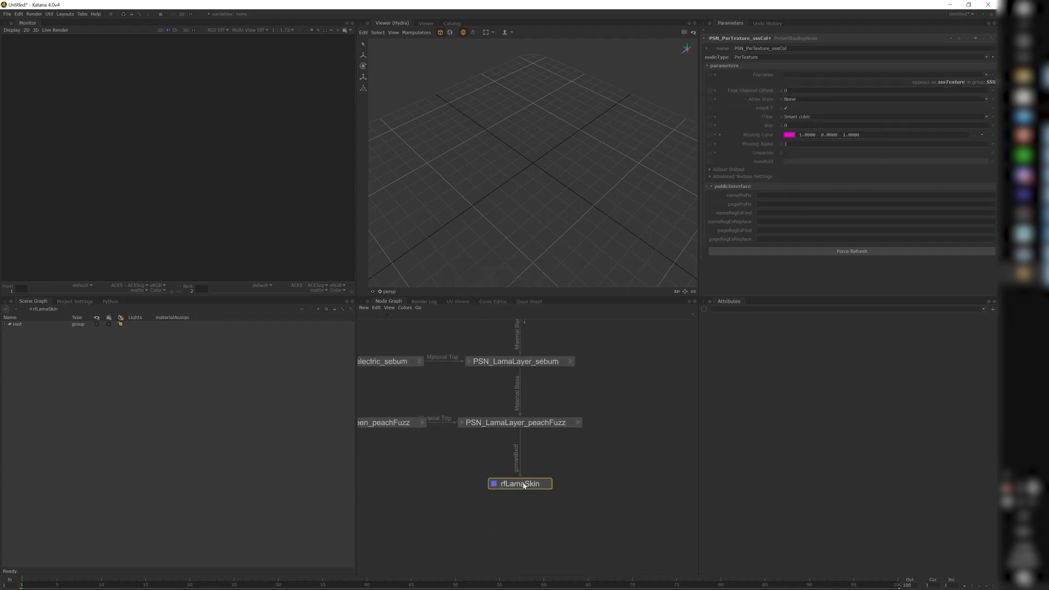
{"action": "double_click", "coordinate": [523, 484]}
{"action": "left_click", "coordinate": [711, 101]}
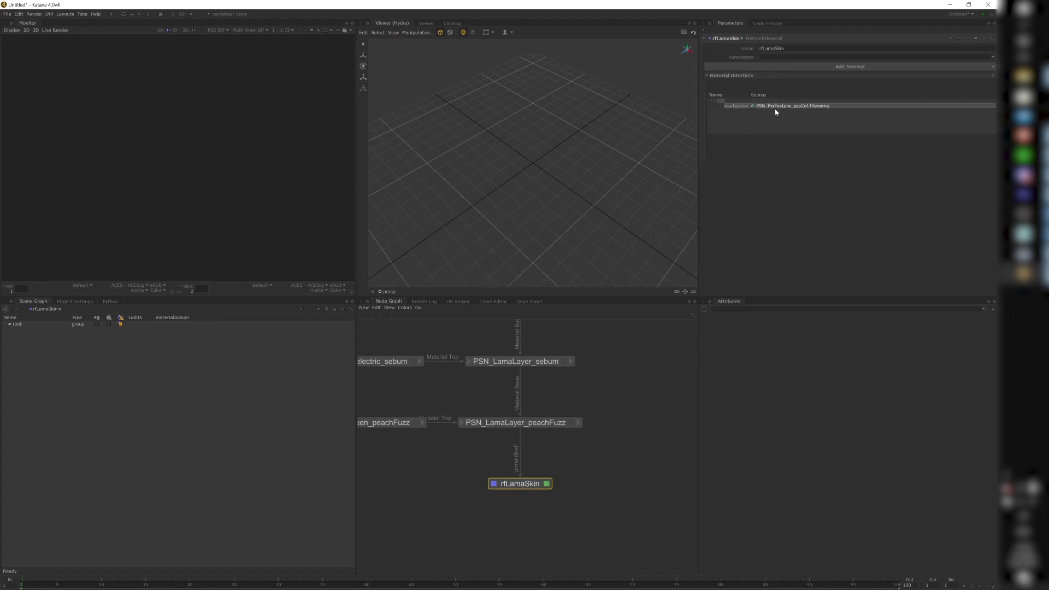
Set the subsurface Radius of PSN_LamaSSS_skin to 1, 0.35, 0.2.
{"action": "scroll", "coordinate": [578, 486], "scroll_direction": "up", "scroll_amount": 3}
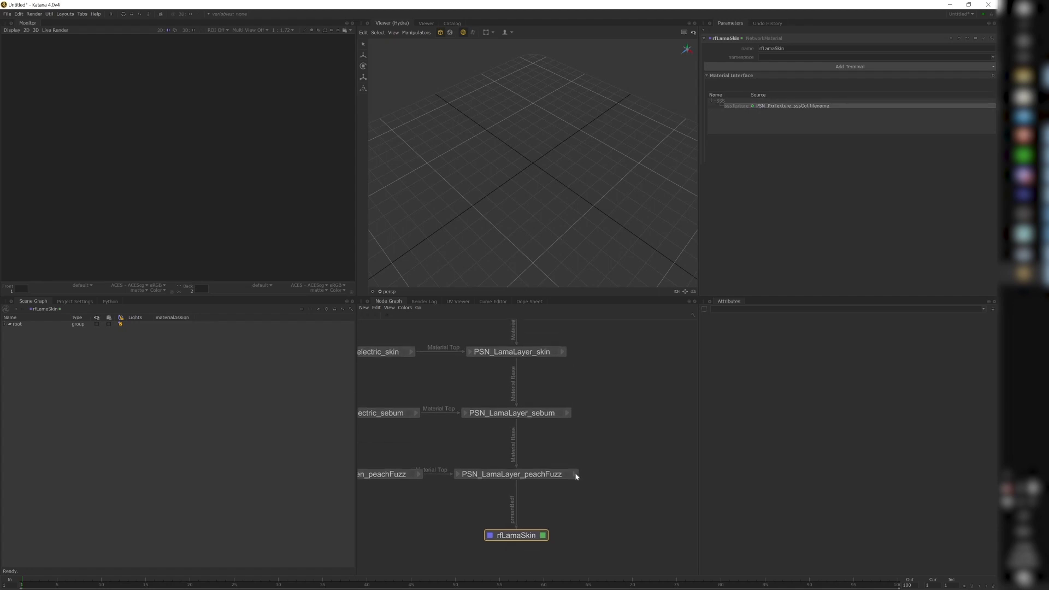
{"action": "scroll", "coordinate": [538, 413], "scroll_direction": "up", "scroll_amount": 1}
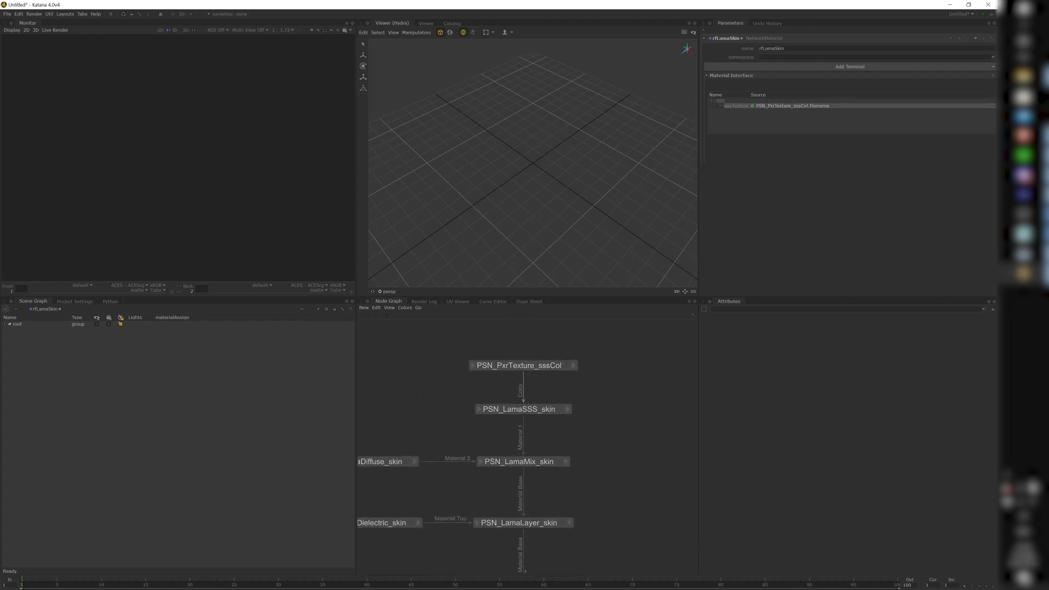
{"action": "double_click", "coordinate": [538, 412]}
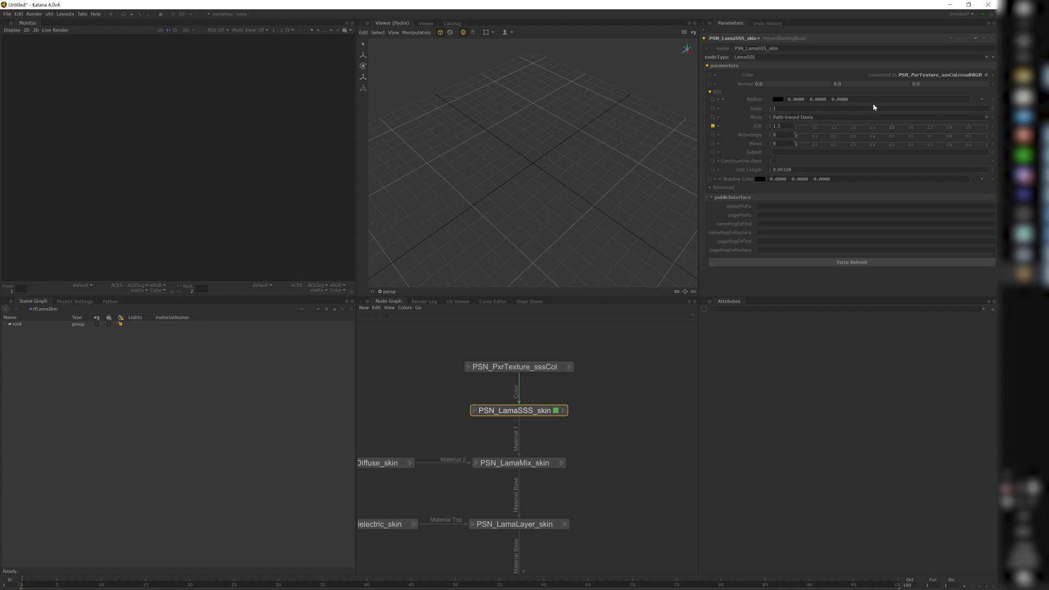
{"action": "left_click_drag", "start_coordinate": [872, 100], "coordinate": [709, 104]}
{"action": "left_click", "coordinate": [853, 100]}
{"action": "double_click", "coordinate": [796, 100]}
{"action": "type", "text": "1"}
{"action": "key", "text": "Return"}
{"action": "double_click", "coordinate": [818, 99]}
{"action": "type", "text": "0.35"}
{"action": "key", "text": "Return"}
{"action": "double_click", "coordinate": [840, 99]}
{"action": "type", "text": "0.2"}
{"action": "key", "text": "Return"}
Expose the Radius and Scale of PSN_LamaSSS_skin on the material interface as sssRadius and sssScale in the group SSS.
{"action": "left_click", "coordinate": [992, 101]}
{"action": "left_click", "coordinate": [985, 105]}
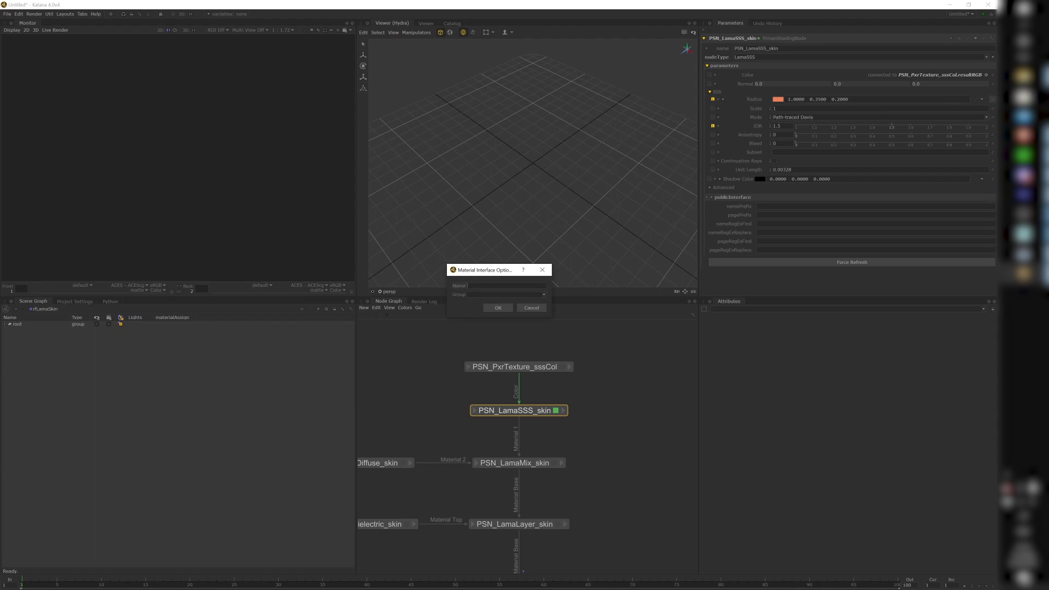
{"action": "type", "text": "rad"}
{"action": "left_click", "coordinate": [496, 308]}
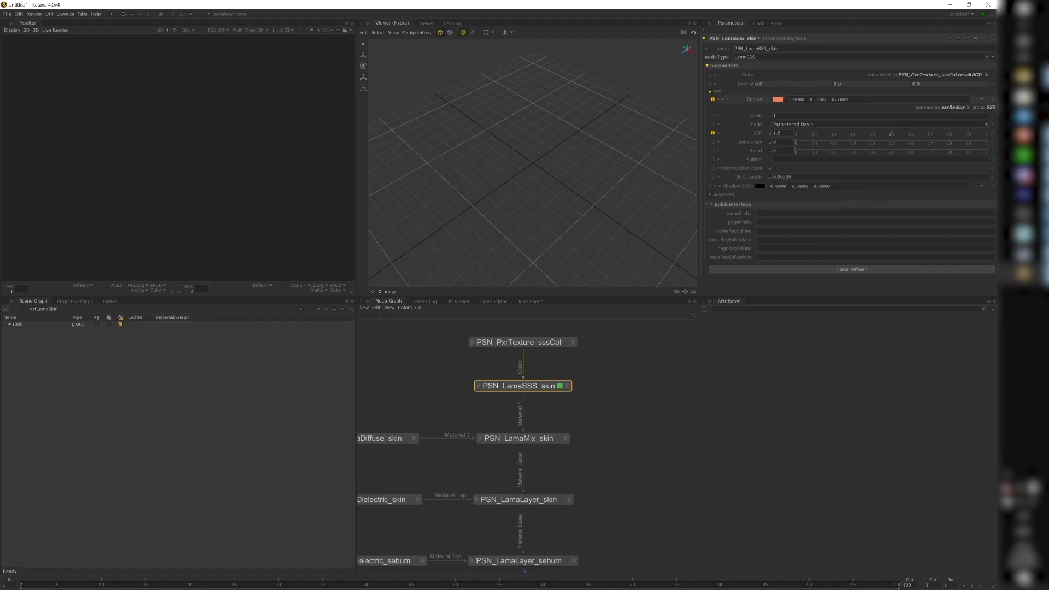
{"action": "left_click", "coordinate": [993, 118]}
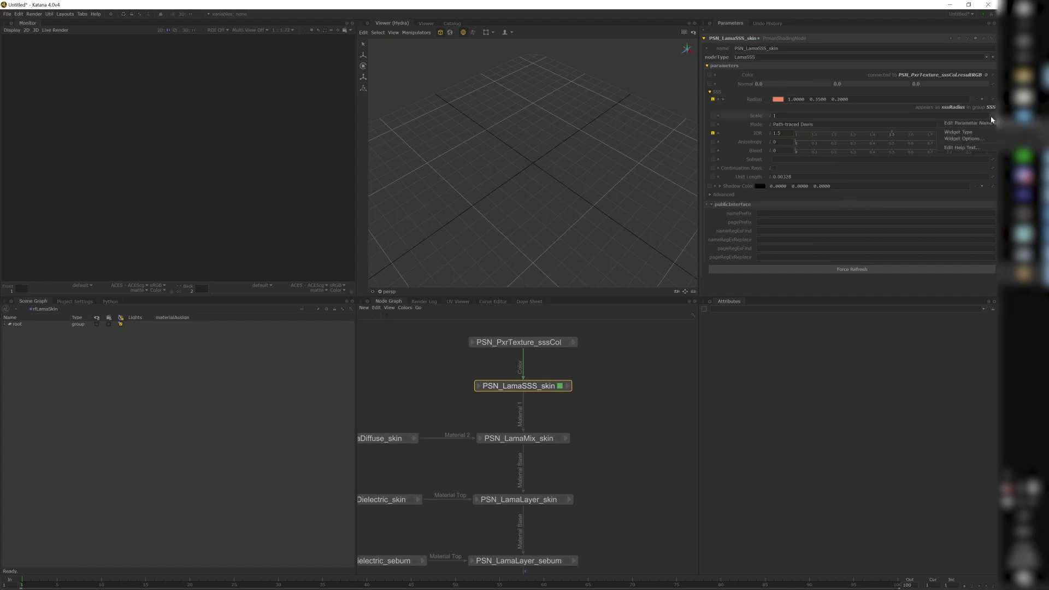
{"action": "left_click", "coordinate": [986, 125]}
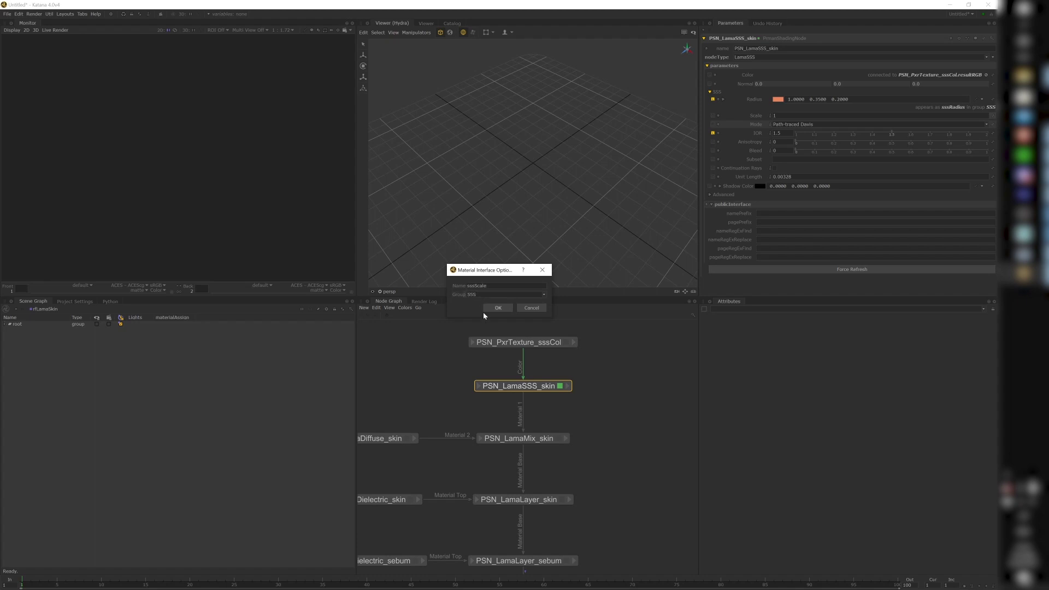
{"action": "left_click", "coordinate": [497, 306]}
Move sssTexture above sssRadius and sssScale in the SSS group of rfLamaSkin's material interface.
{"action": "middle_click_drag", "start_coordinate": [444, 398], "coordinate": [477, 248]}
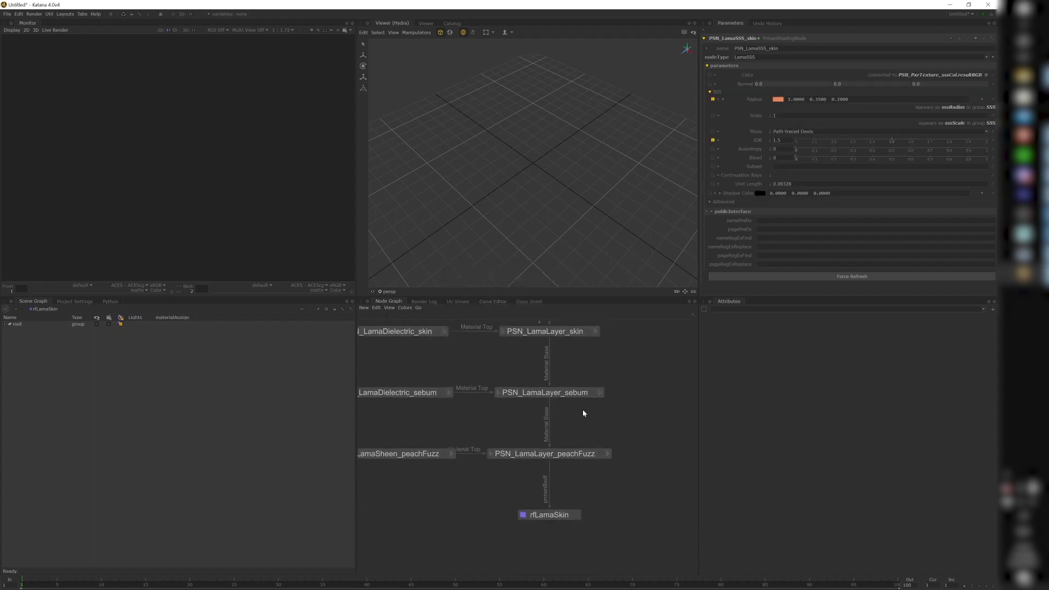
{"action": "middle_click_drag", "start_coordinate": [538, 542], "coordinate": [529, 509]}
{"action": "double_click", "coordinate": [538, 502]}
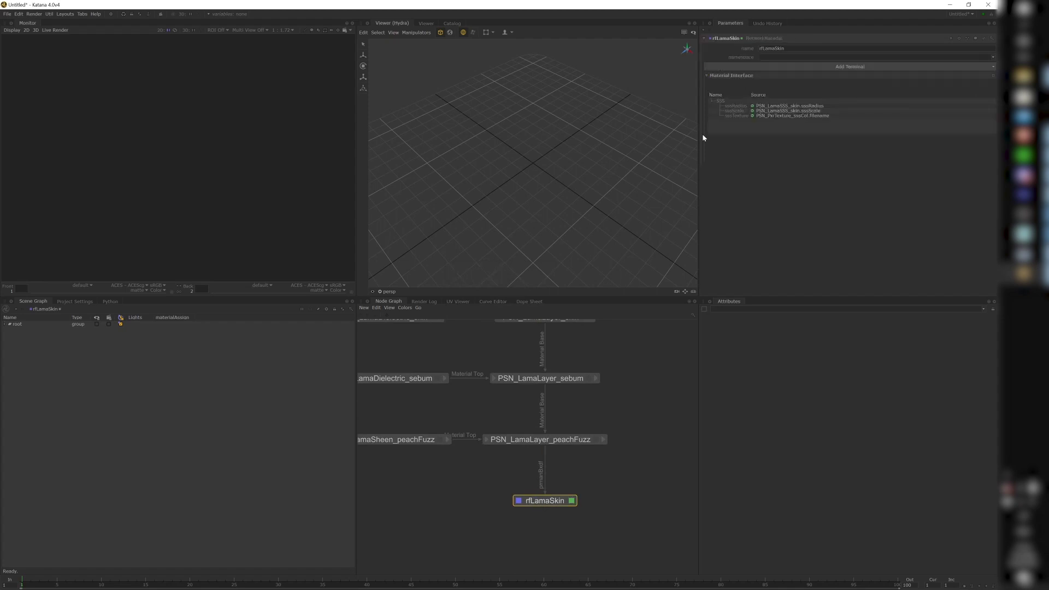
{"action": "left_click", "coordinate": [732, 102]}
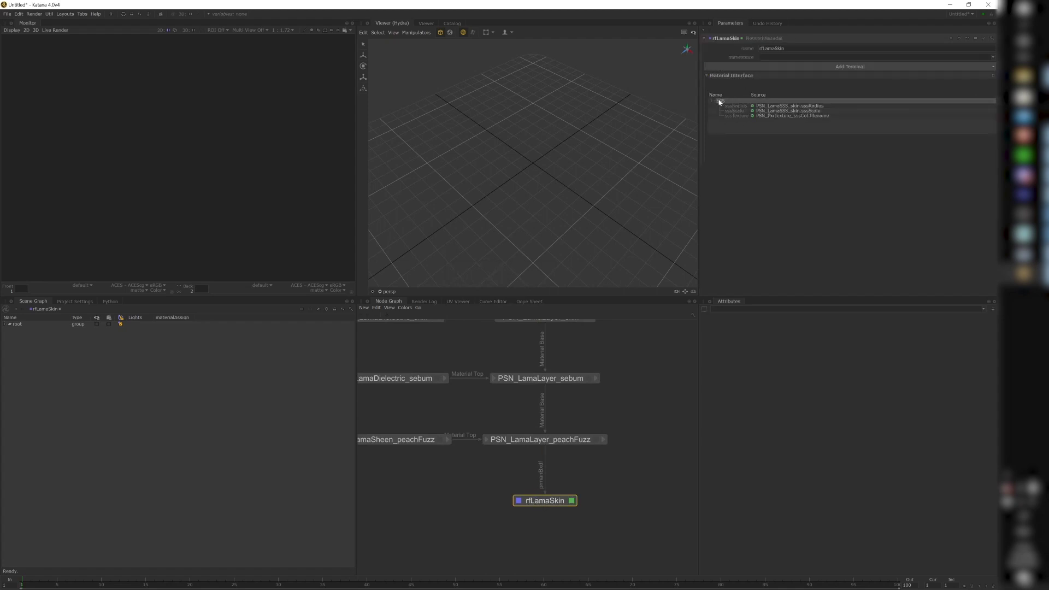
{"action": "left_click", "coordinate": [731, 106]}
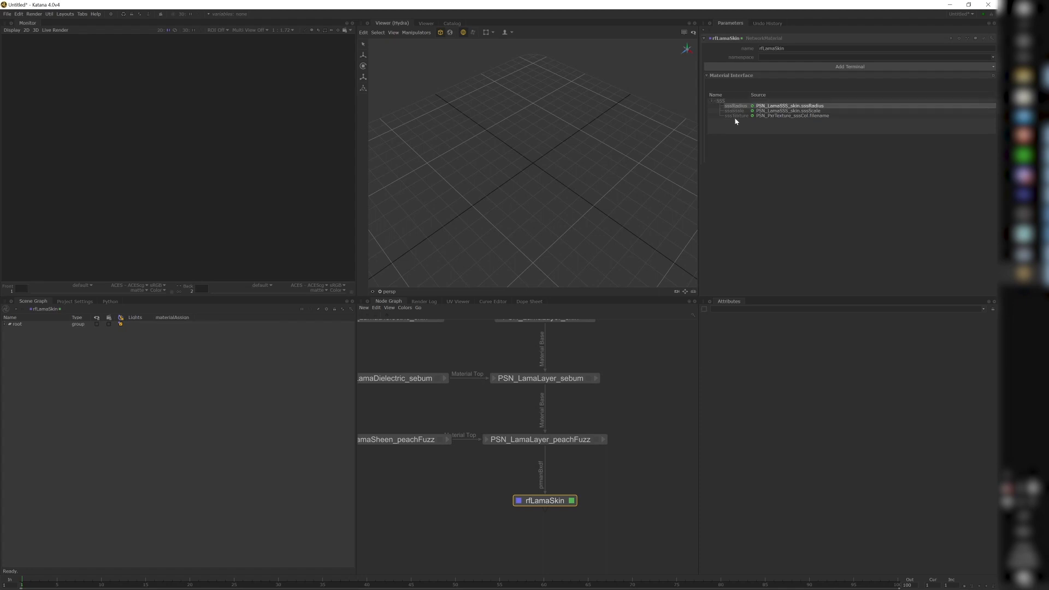
{"action": "left_click_drag", "start_coordinate": [736, 117], "coordinate": [732, 103]}
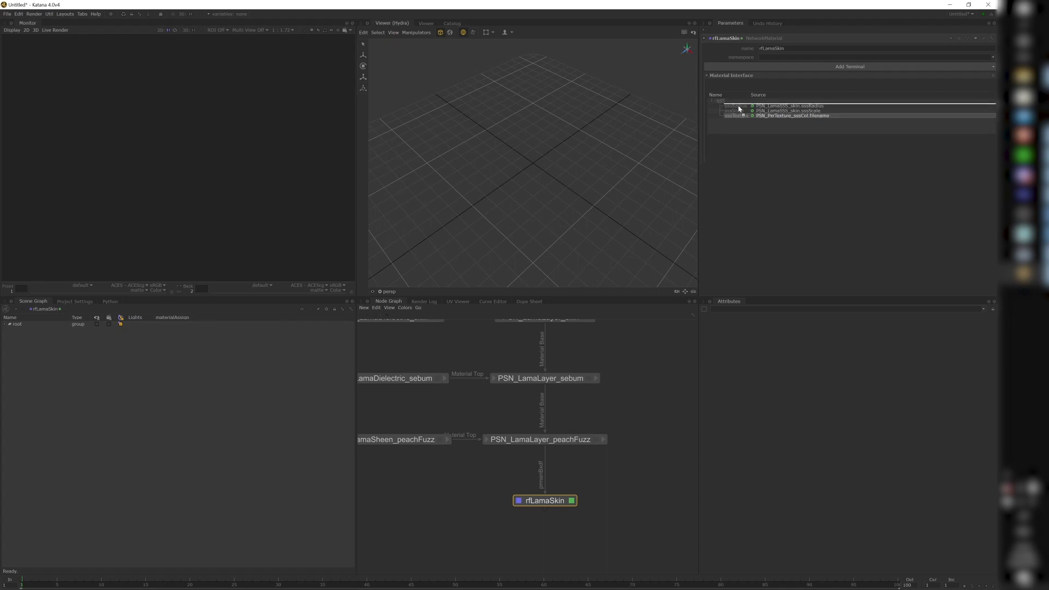
{"action": "left_click", "coordinate": [735, 112]}
{"action": "left_click", "coordinate": [737, 115]}
Expose the Filename of PSN_PxrTexture_diffCol on the material interface as diffTexture in the group Diffuse.
{"action": "scroll", "coordinate": [580, 434], "scroll_direction": "down", "scroll_amount": 5}
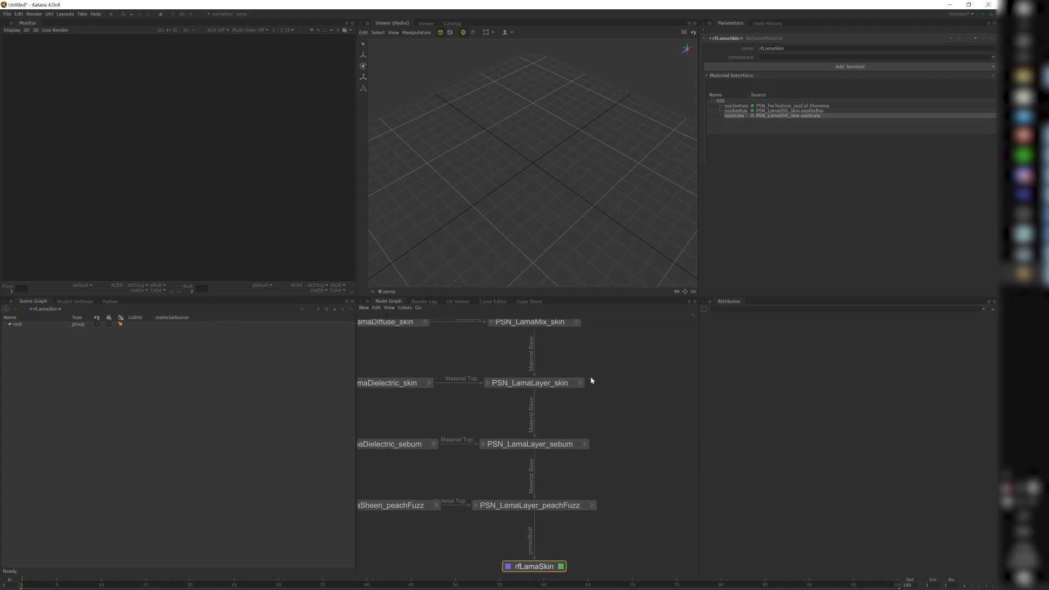
{"action": "middle_click_drag", "start_coordinate": [575, 323], "coordinate": [508, 391]}
{"action": "scroll", "coordinate": [541, 388], "scroll_direction": "up", "scroll_amount": 4}
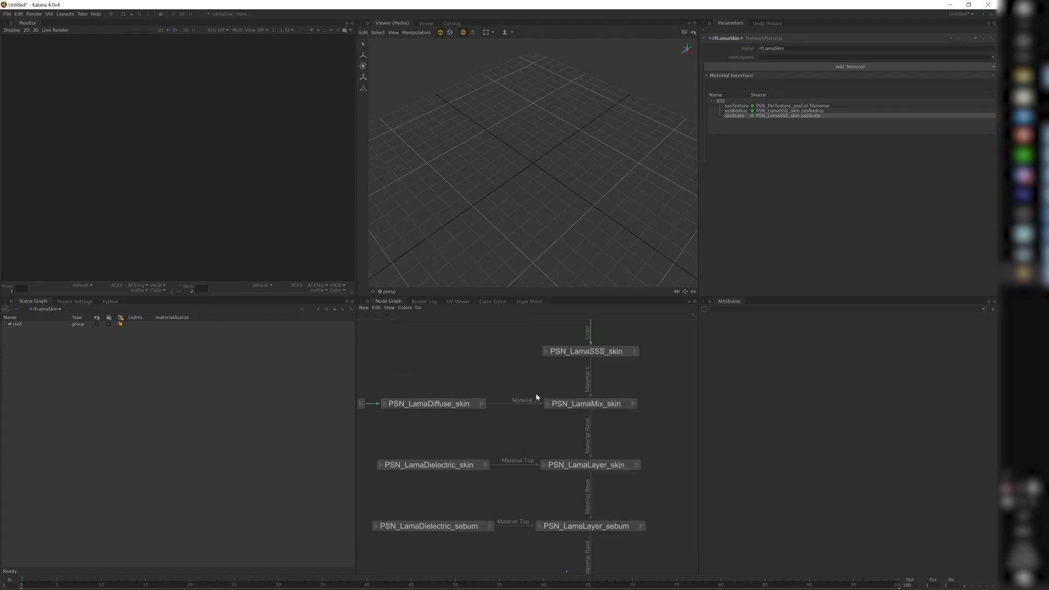
{"action": "scroll", "coordinate": [486, 420], "scroll_direction": "down", "scroll_amount": 3}
{"action": "middle_click_drag", "start_coordinate": [477, 428], "coordinate": [531, 391]}
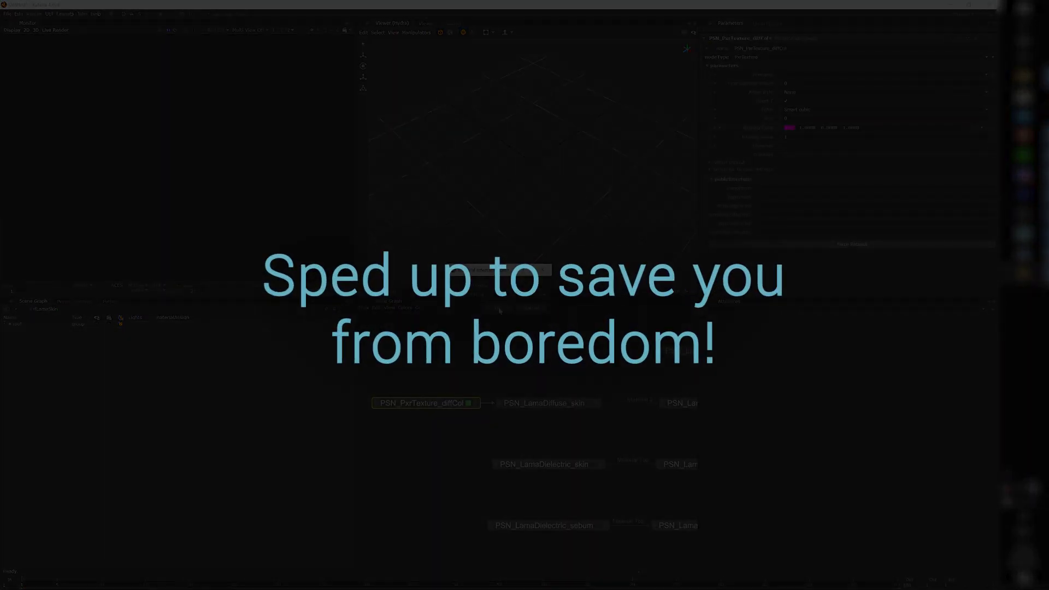
{"action": "left_click", "coordinate": [498, 309]}
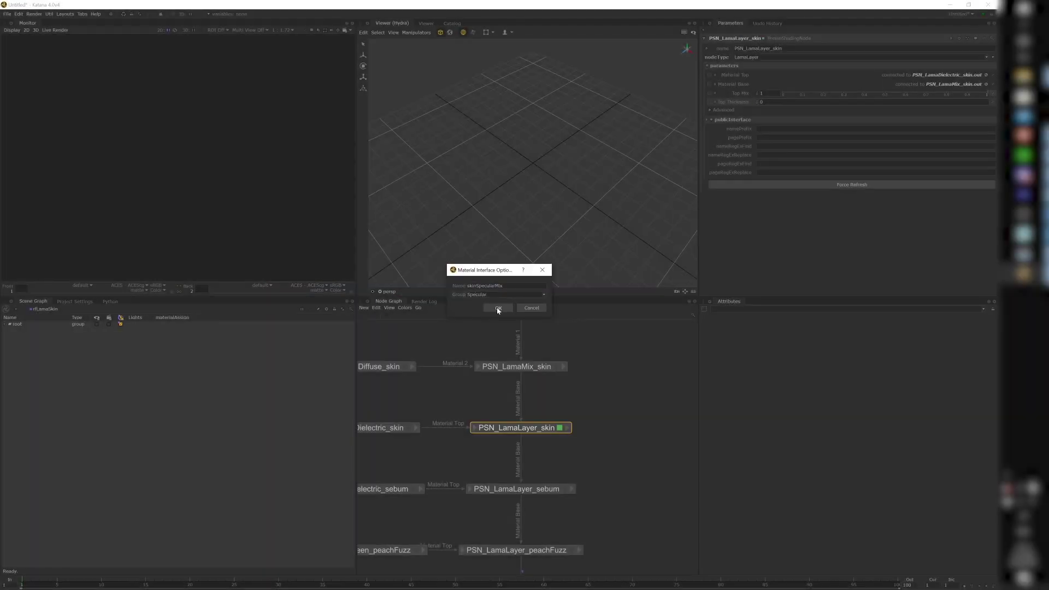
Expose the Top Mix of the skin and sebum LamaLayer nodes as skinSpecularMix and sebumSpecularMix in the group Specular.
{"action": "left_click", "coordinate": [497, 310]}
{"action": "middle_click_drag", "start_coordinate": [516, 448], "coordinate": [547, 430]}
{"action": "left_click", "coordinate": [548, 472]}
{"action": "key", "text": "e"}
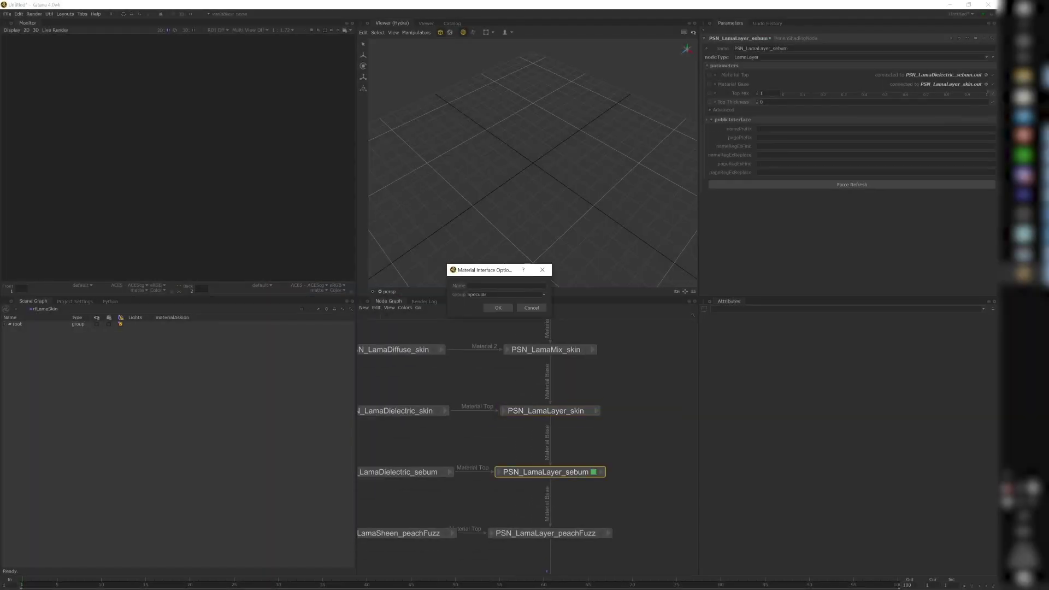
{"action": "left_click", "coordinate": [497, 309]}
Expose the Roughness of the skin and sebum LamaDielectric nodes as skinSpecularRoughness and sebumSpecularRoughness in the group Specular.
{"action": "middle_click_drag", "start_coordinate": [470, 420], "coordinate": [552, 417]}
{"action": "left_click", "coordinate": [494, 411]}
{"action": "type", "text": "eSpecularskinSpecularRoughness"}
{"action": "left_click", "coordinate": [496, 310]}
{"action": "left_click", "coordinate": [491, 469]}
{"action": "type", "text": "eSpecularsebumSpecularRoughness"}
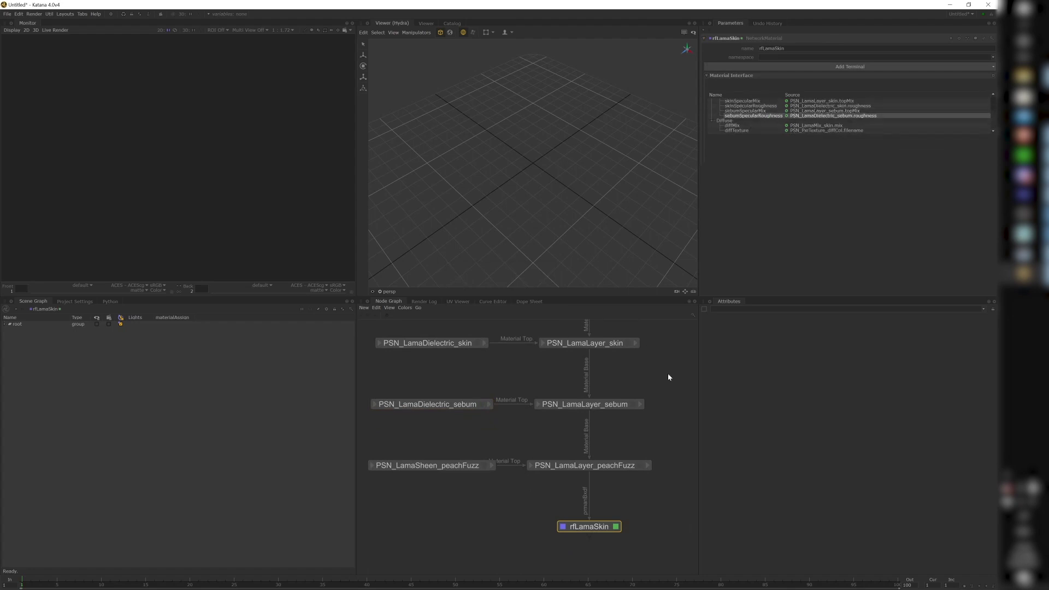
Expose the colour and Roughness of PSN_LamaSheen_peachFuzz as peachFuzzCol and peachFuzzRoughness in a group named PeachFuzz.
{"action": "middle_click_drag", "start_coordinate": [647, 349], "coordinate": [645, 343]}
{"action": "left_click", "coordinate": [428, 464]}
{"action": "type", "text": "epeachFuzzCol"}
{"action": "key", "text": "Tab"}
{"action": "type", "text": "PeachFuzz"}
{"action": "left_click", "coordinate": [498, 309]}
{"action": "left_click", "coordinate": [729, 84]}
{"action": "type", "text": "epeachFuzzRoughness"}
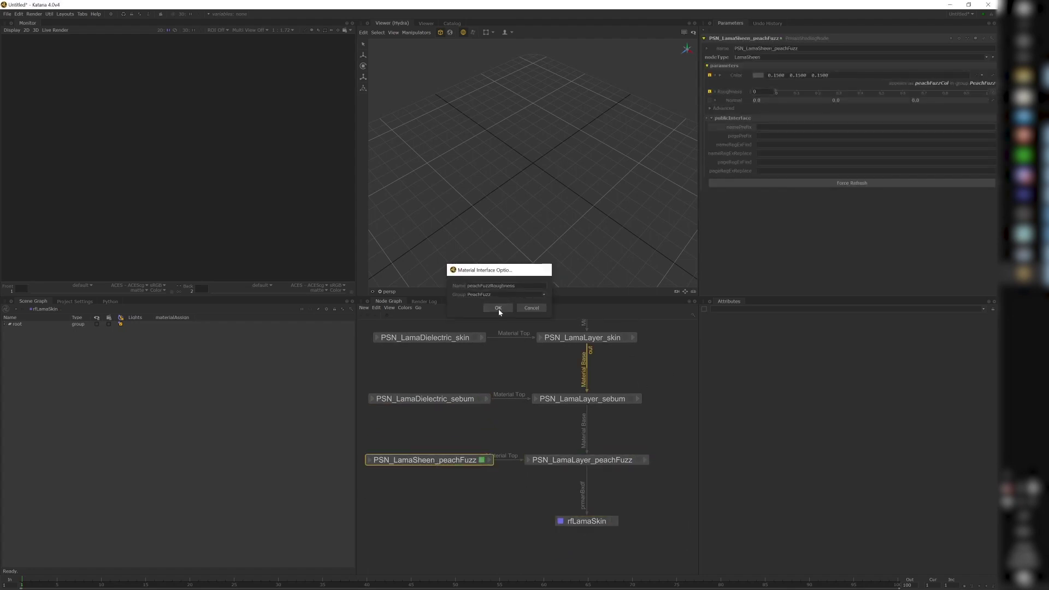
{"action": "left_click", "coordinate": [498, 309]}
Review the SSS, Diffuse, Specular and PeachFuzz groups in rfLamaSkin's material interface.
{"action": "middle_click_drag", "start_coordinate": [526, 510], "coordinate": [519, 487]}
{"action": "left_click", "coordinate": [578, 499]}
{"action": "key", "text": "e"}
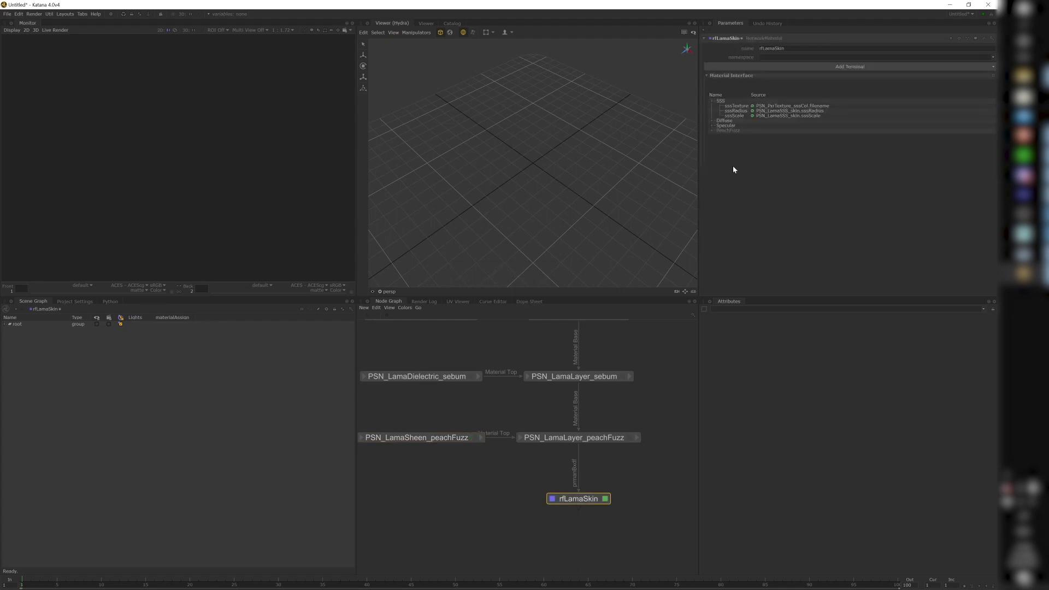
{"action": "left_click", "coordinate": [721, 102]}
{"action": "left_click", "coordinate": [723, 121]}
{"action": "left_click", "coordinate": [723, 130]}
{"action": "left_click", "coordinate": [723, 126]}
{"action": "left_click", "coordinate": [723, 130]}
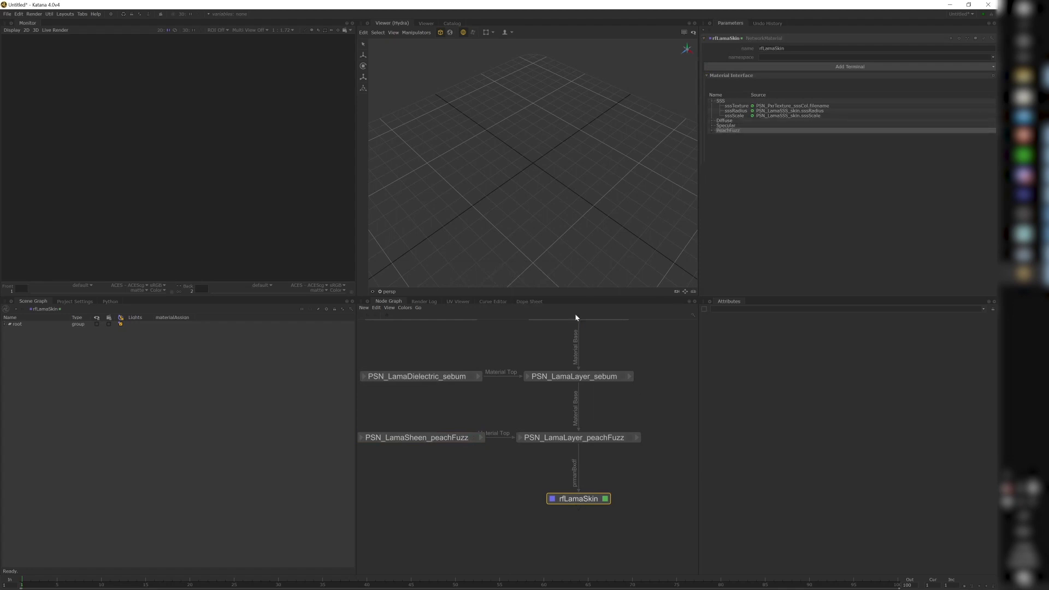
Add a LookFileMaterialsOut node below rfLamaSkin, connected to its output, and show the new node's parameters.
{"action": "middle_click_drag", "start_coordinate": [640, 487], "coordinate": [565, 408]}
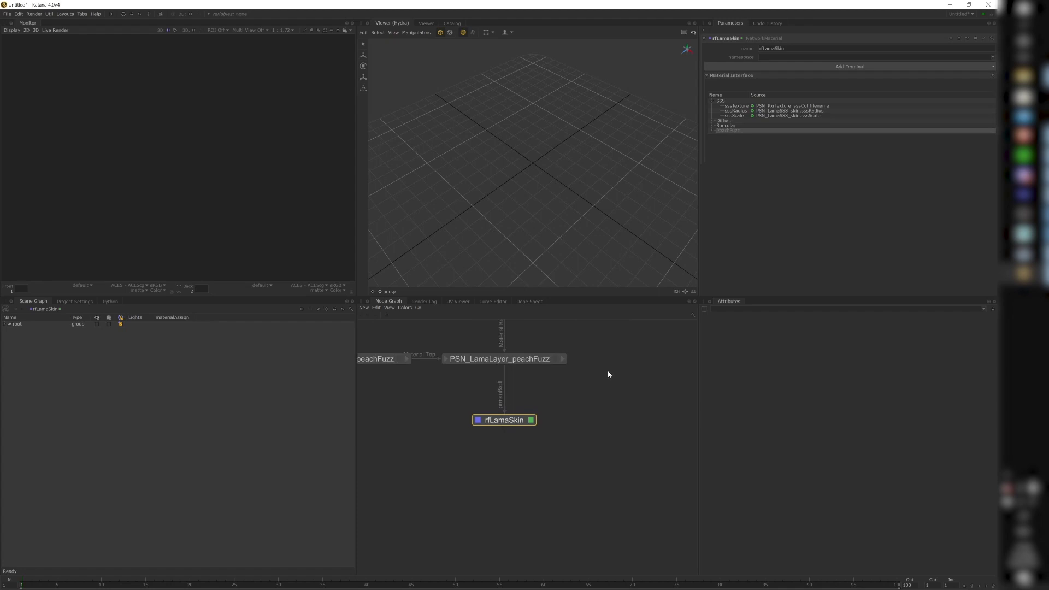
{"action": "left_click", "coordinate": [546, 415]}
{"action": "key", "text": "Tab"}
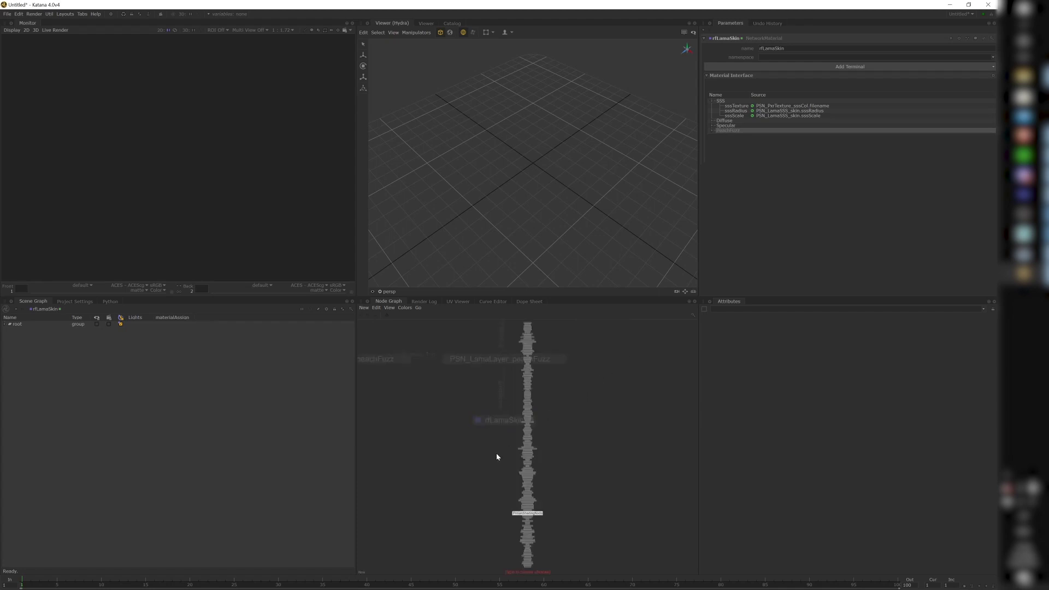
{"action": "type", "text": "mat"}
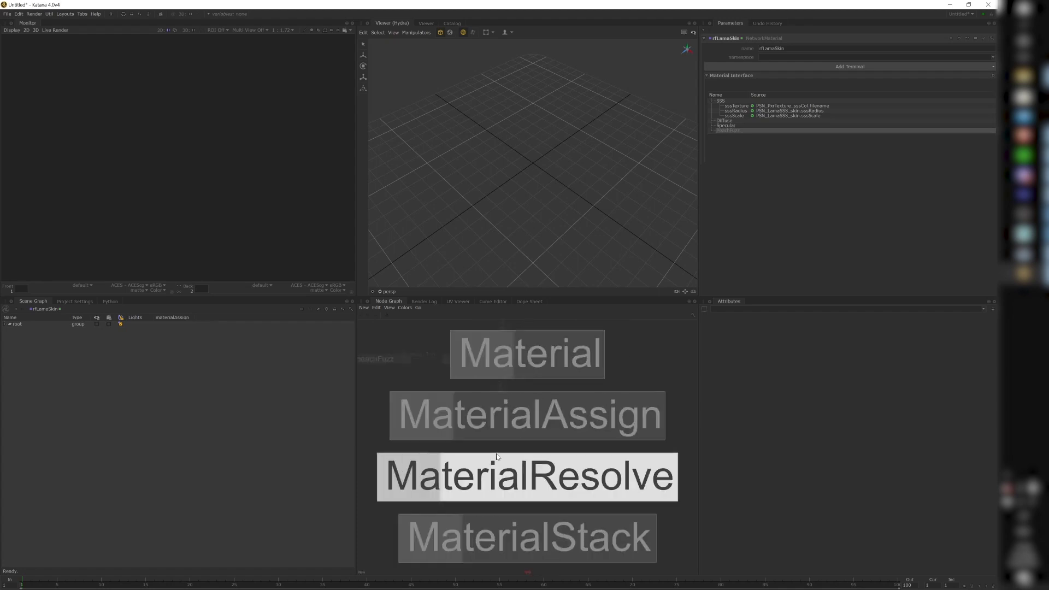
{"action": "type", "text": "lookfilem"}
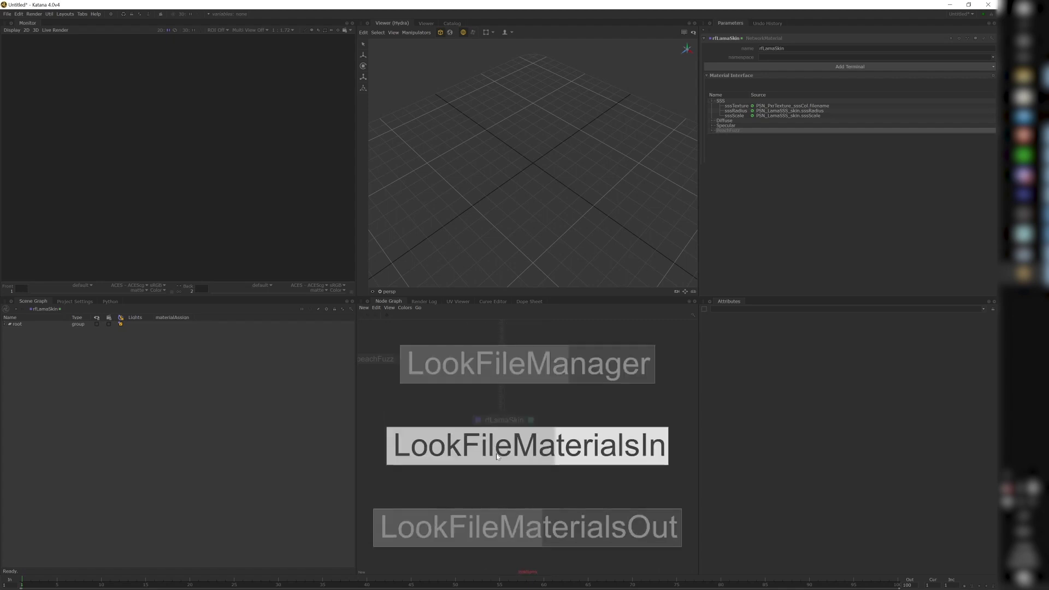
{"action": "left_click", "coordinate": [502, 521]}
{"action": "left_click", "coordinate": [503, 441]}
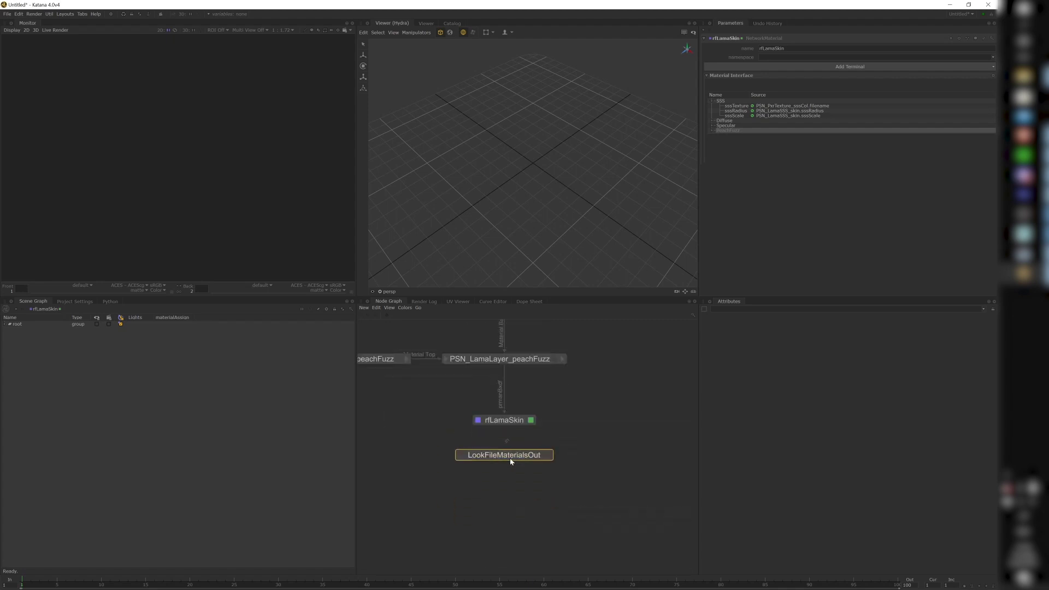
{"action": "scroll", "coordinate": [522, 434], "scroll_direction": "up", "scroll_amount": 5}
{"action": "left_click_drag", "start_coordinate": [456, 410], "coordinate": [456, 518]}
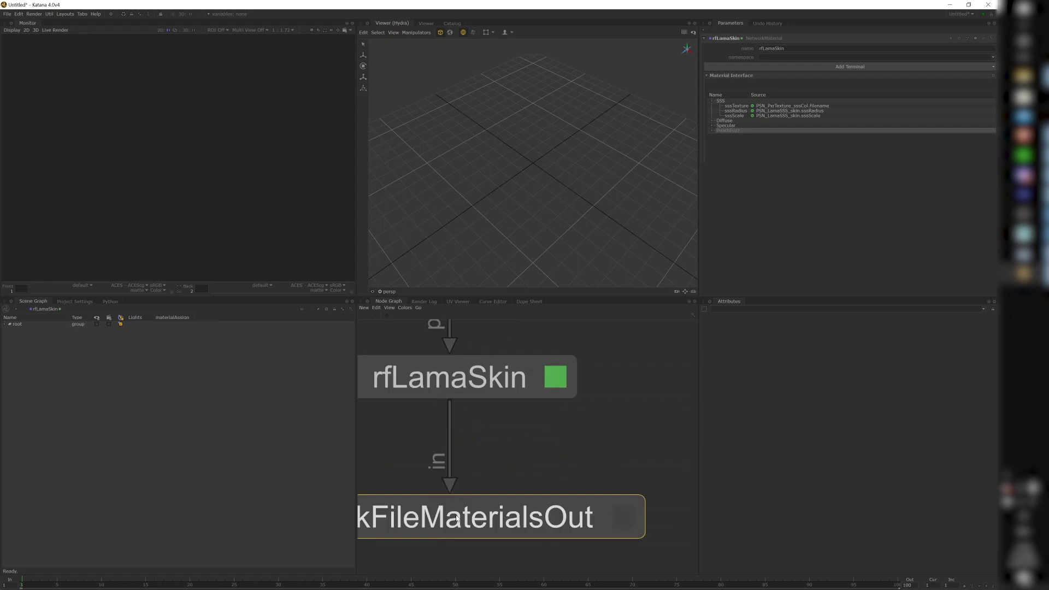
{"action": "double_click", "coordinate": [456, 518]}
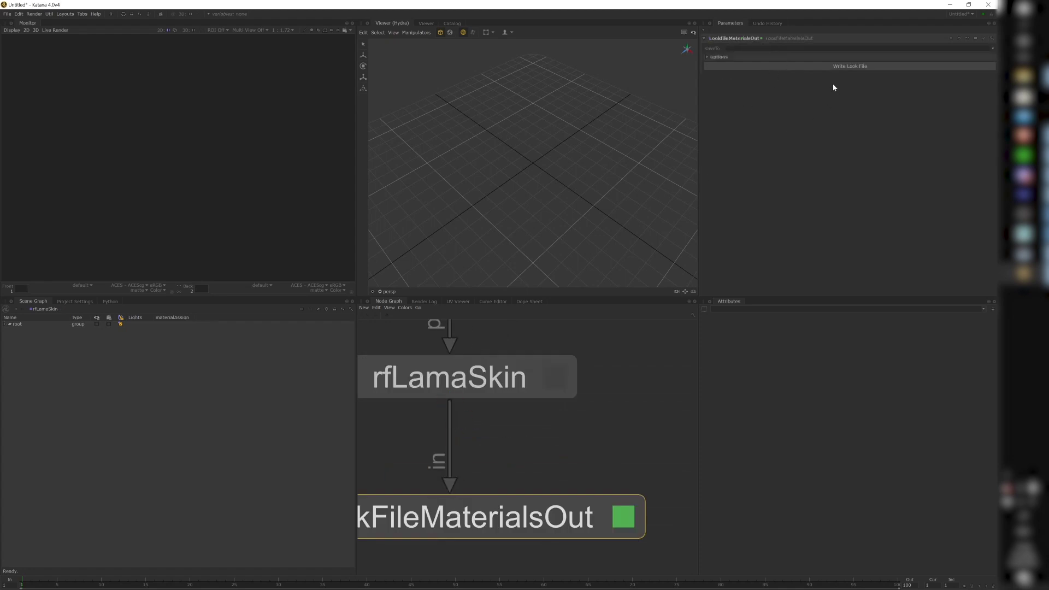
Set the LookFileMaterialsOut save path to materialLib on the Desktop and write the materials to that look file.
{"action": "left_click", "coordinate": [992, 48]}
{"action": "left_click", "coordinate": [990, 55]}
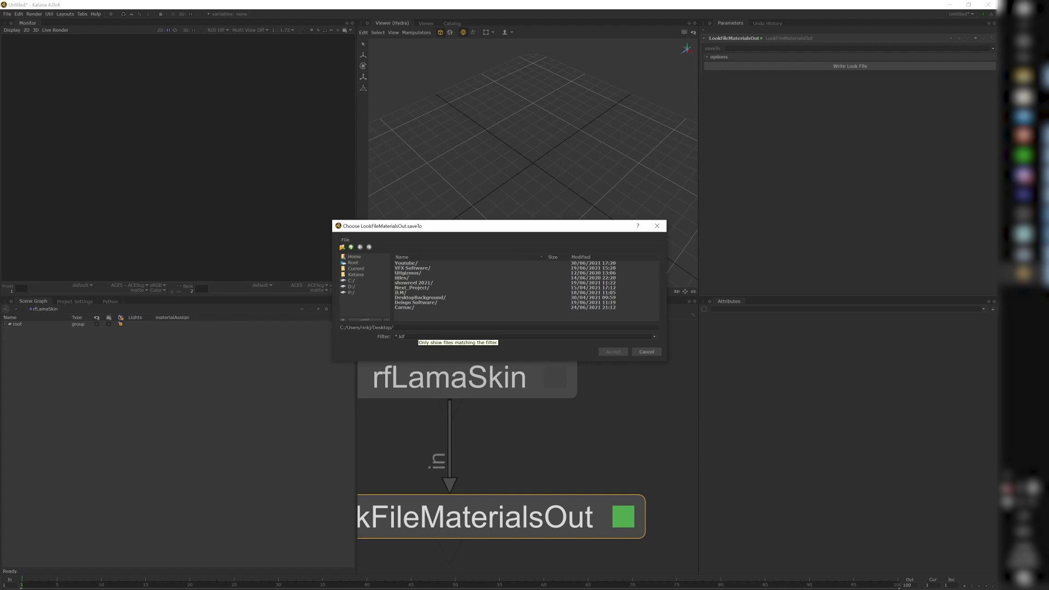
{"action": "type", "text": "rf"}
{"action": "key", "text": "BackSpace"}
{"action": "type", "text": "materialLib"}
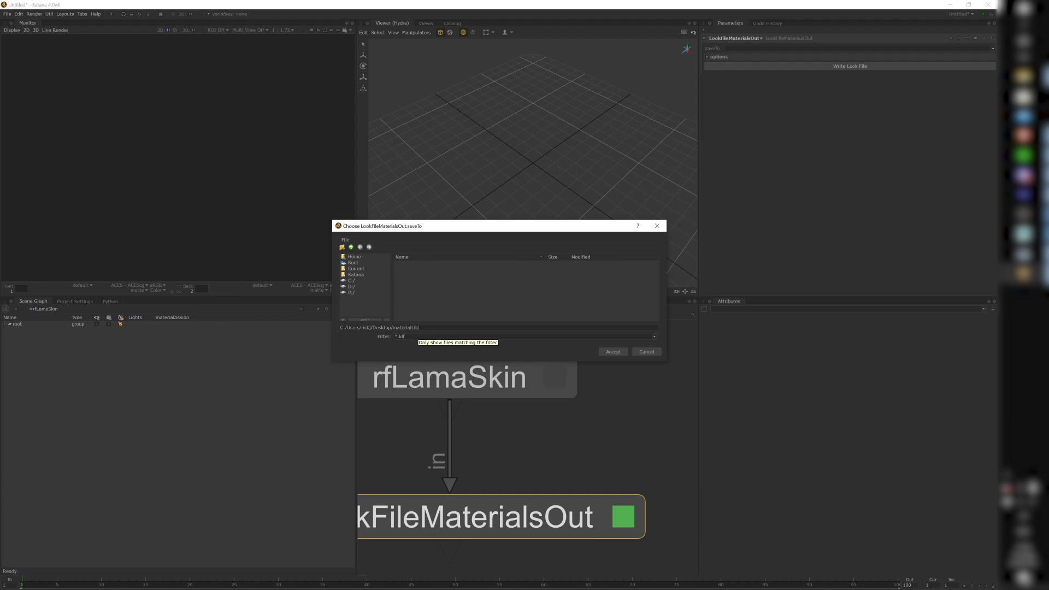
{"action": "left_click", "coordinate": [611, 351]}
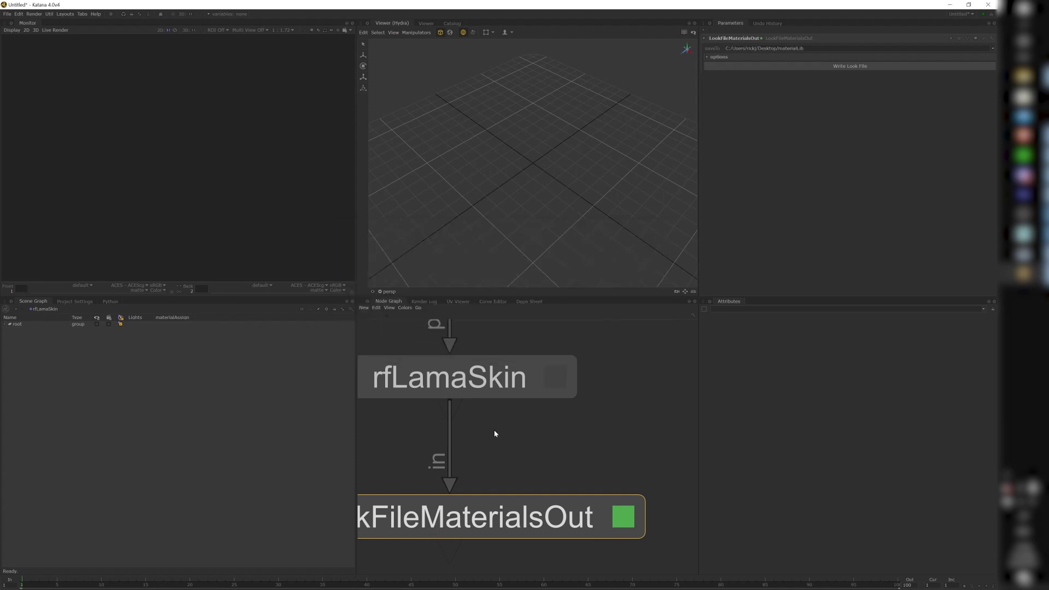
{"action": "left_click", "coordinate": [772, 66]}
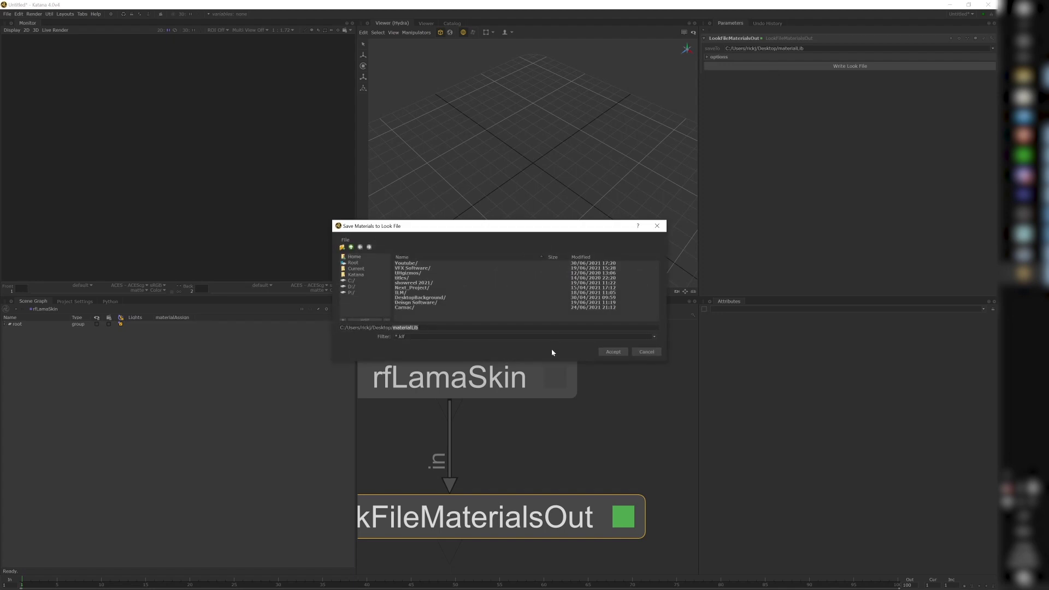
{"action": "left_click", "coordinate": [611, 352]}
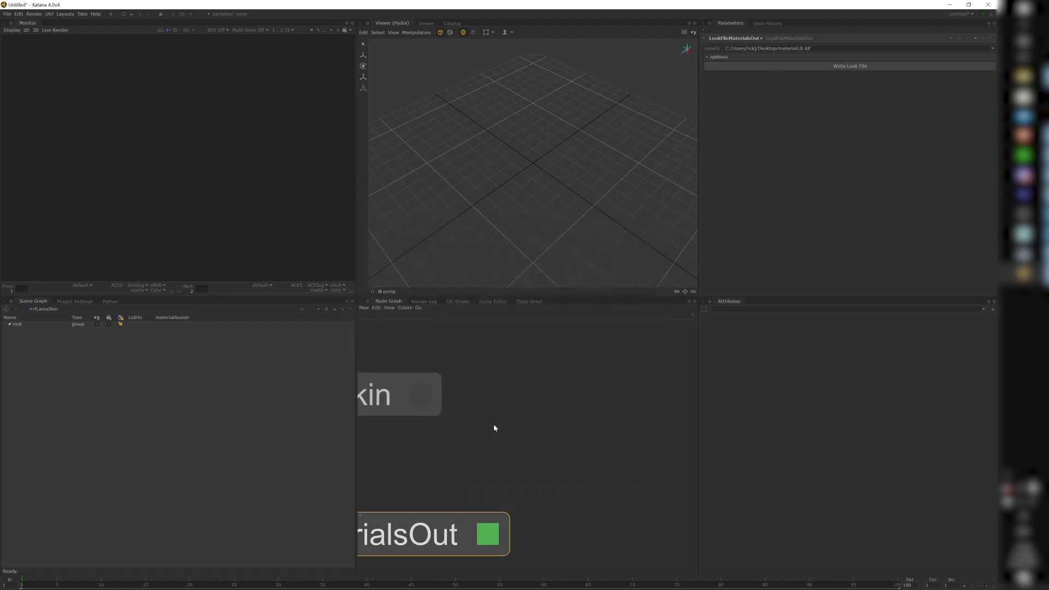
Add a separate Material node and set its action to create from Look File.
{"action": "key", "text": "Tab"}
{"action": "type", "text": "mater"}
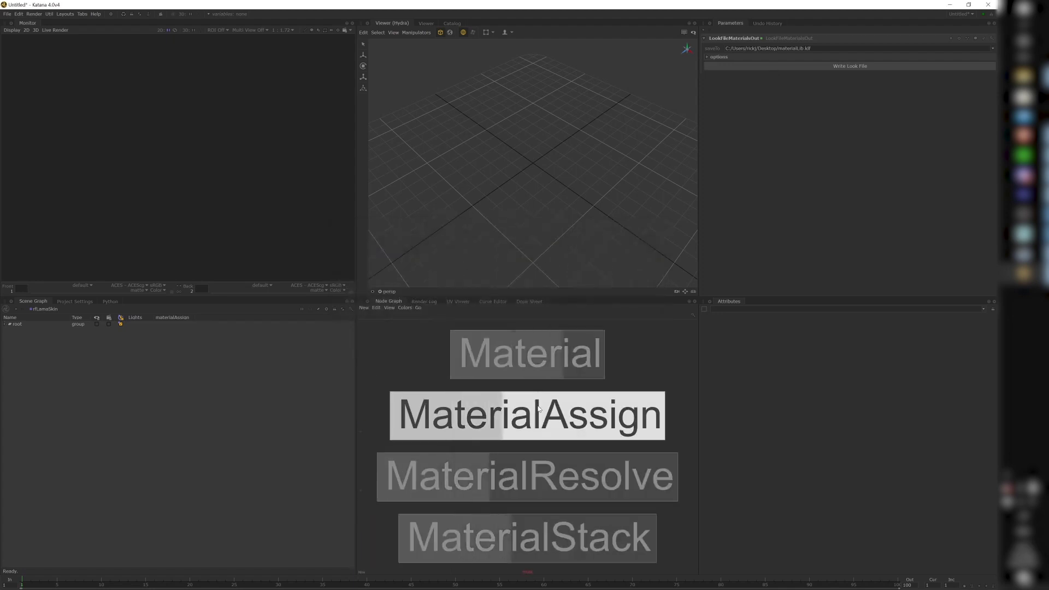
{"action": "left_click", "coordinate": [528, 376]}
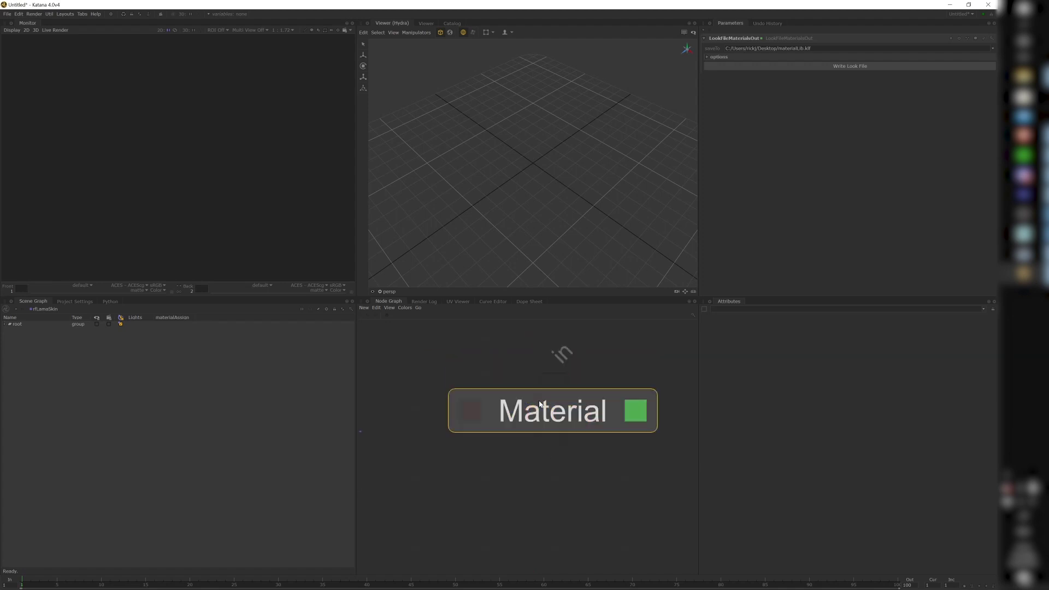
{"action": "left_click", "coordinate": [773, 58]}
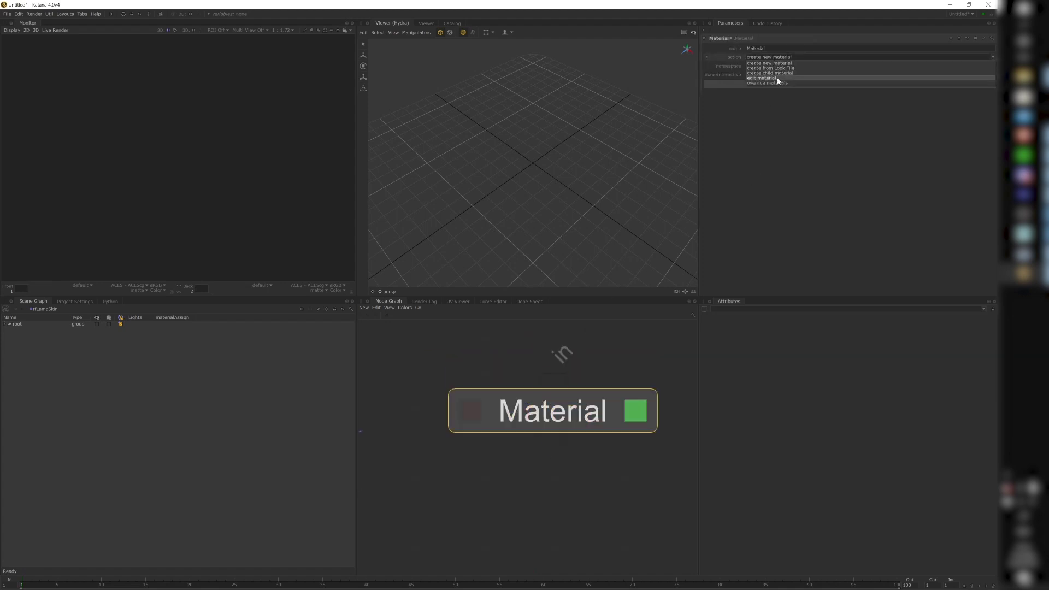
{"action": "left_click", "coordinate": [775, 68]}
Load materialLib.klf from the Desktop into the Material node and choose /root/materials/rfLamaSkin as its material path.
{"action": "left_click", "coordinate": [992, 92]}
{"action": "left_click", "coordinate": [986, 100]}
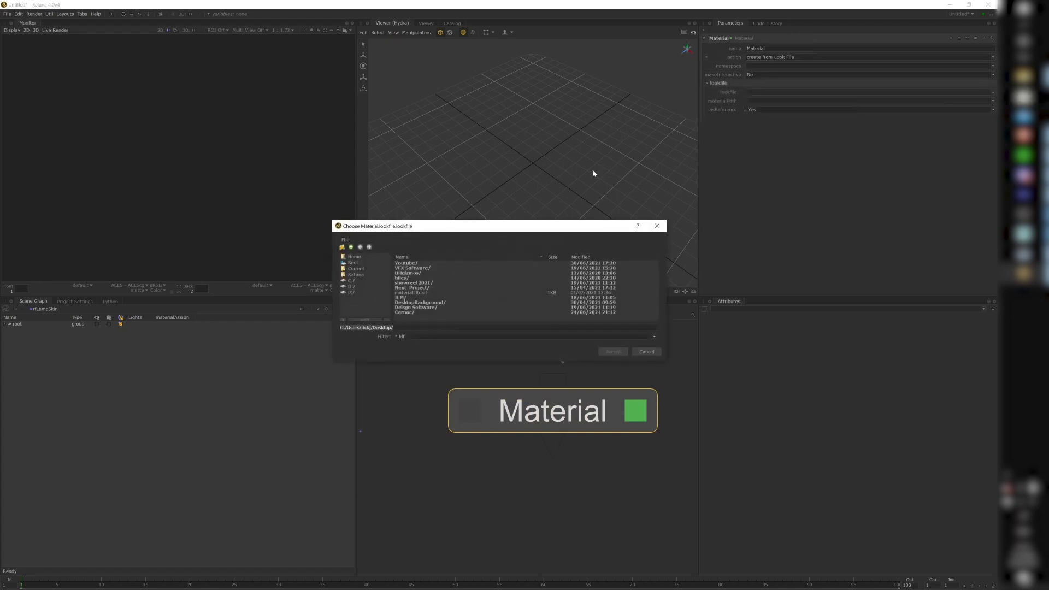
{"action": "double_click", "coordinate": [412, 293]}
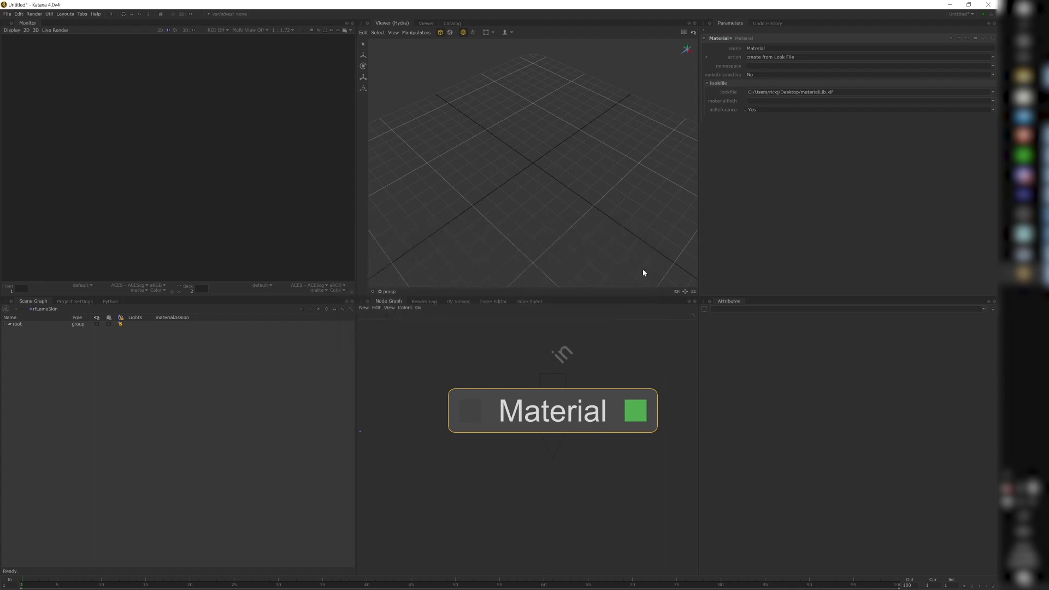
{"action": "left_click", "coordinate": [787, 101]}
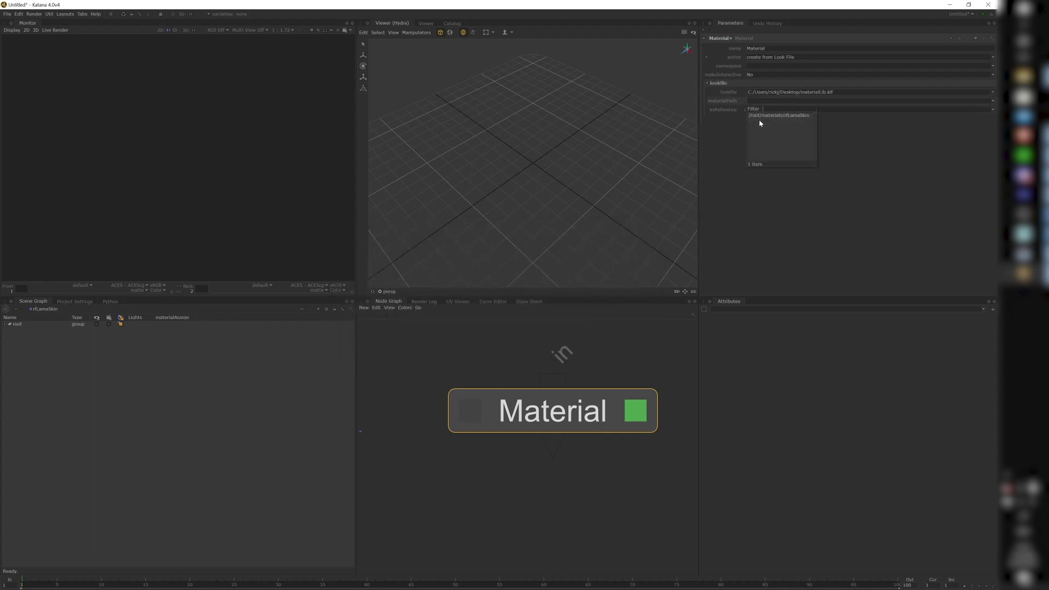
{"action": "left_click", "coordinate": [777, 116]}
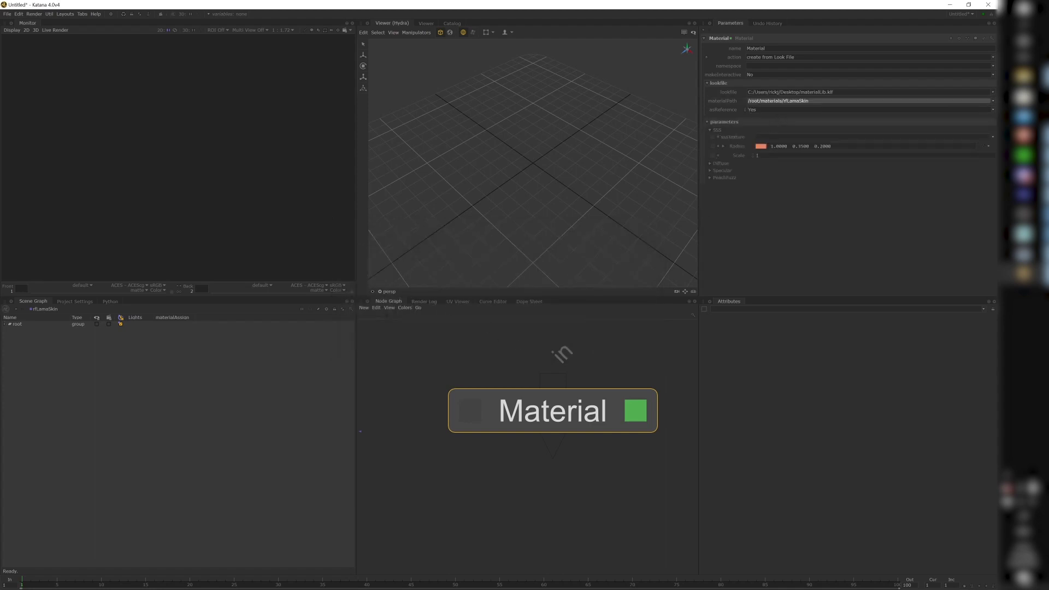
Expand the Diffuse, Specular and PeachFuzz parameter groups, and set skinSpecularMix to 0.5 and sebumSpecularRoughness to 0.7.
{"action": "left_click", "coordinate": [719, 164]}
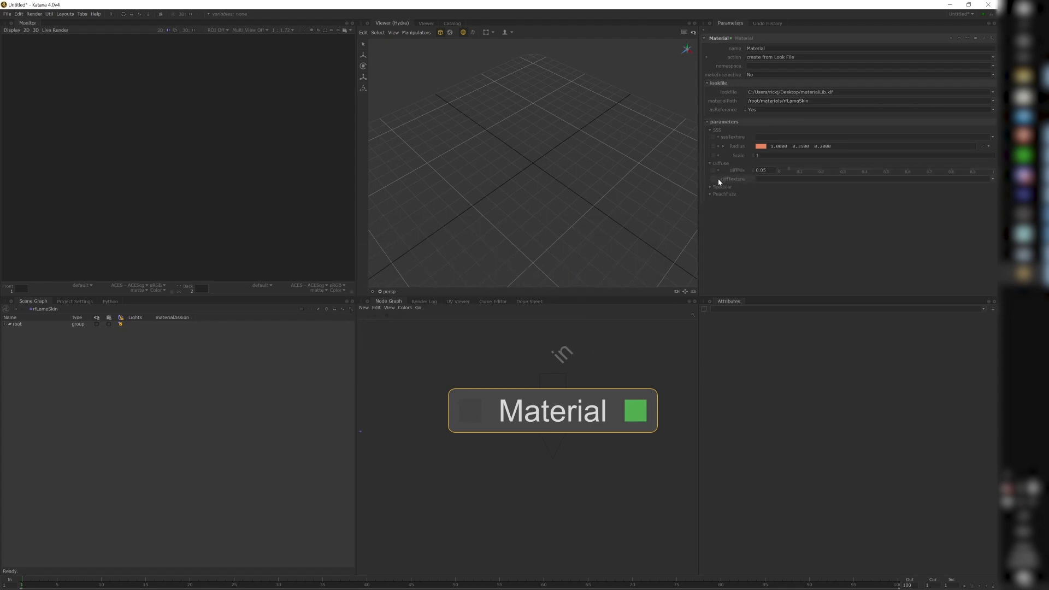
{"action": "left_click", "coordinate": [718, 187]}
{"action": "left_click", "coordinate": [716, 228]}
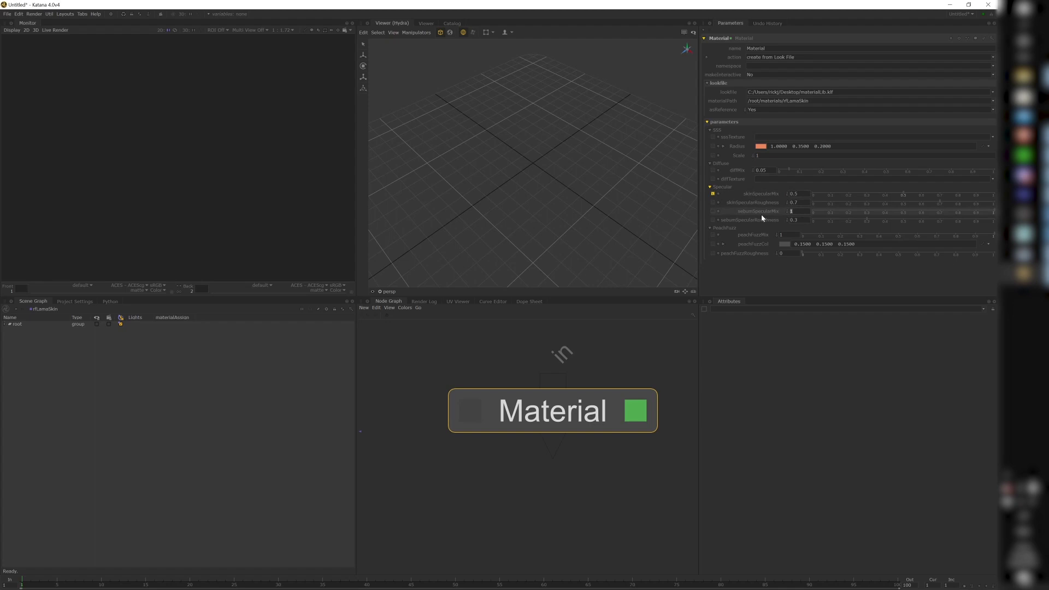
{"action": "key", "text": "Tab"}
{"action": "type", "text": "0"}
Reposition the Material node in the node graph, slightly farther from rfLamaSkin and beside LookFileMaterialsOut.
{"action": "scroll", "coordinate": [550, 447], "scroll_direction": "down", "scroll_amount": 5}
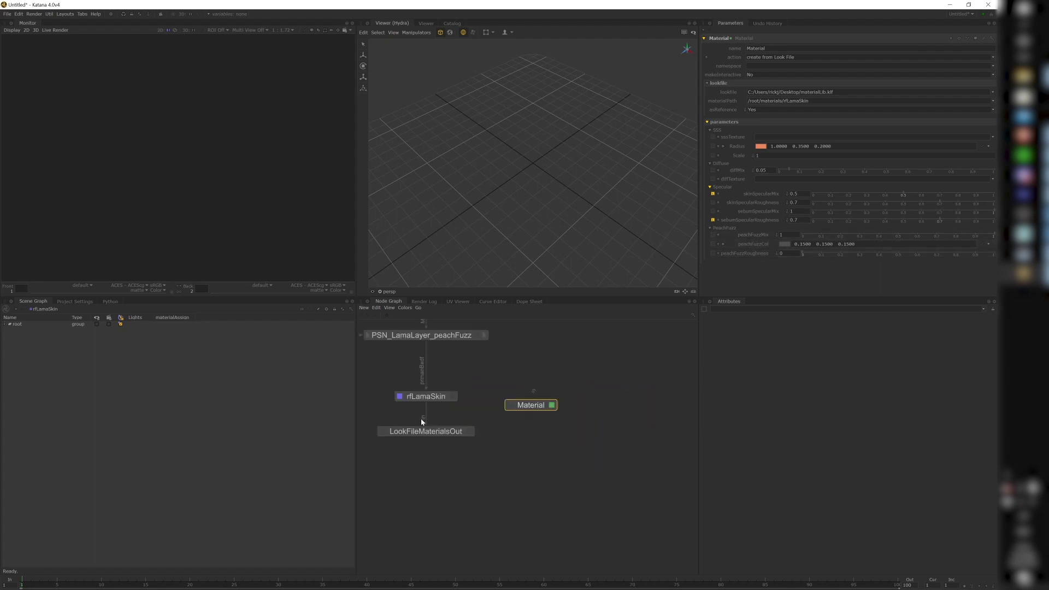
{"action": "middle_click_drag", "start_coordinate": [451, 332], "coordinate": [477, 367]}
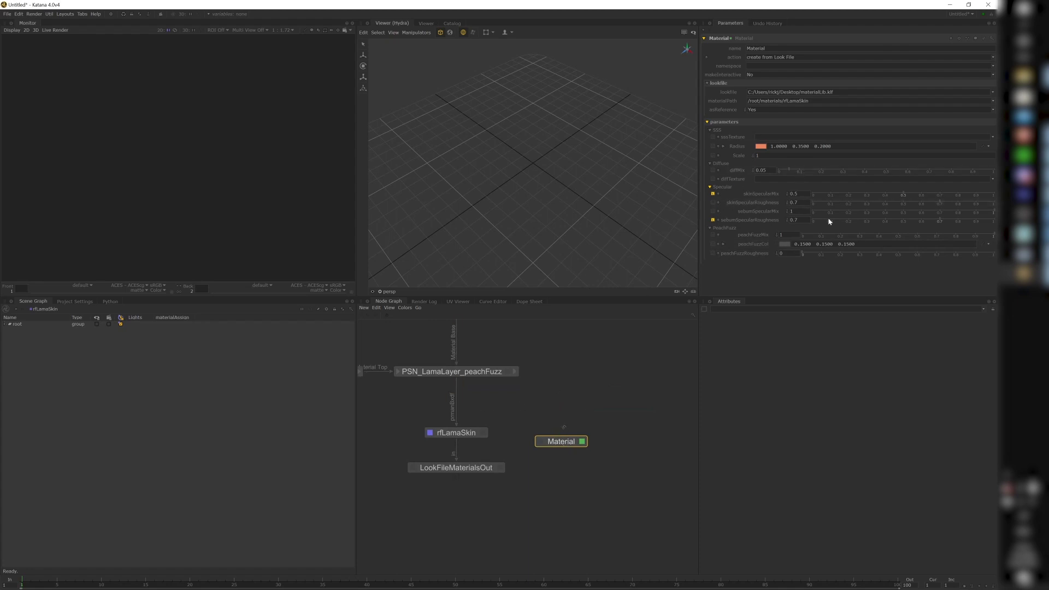
{"action": "left_click_drag", "start_coordinate": [561, 446], "coordinate": [578, 464]}
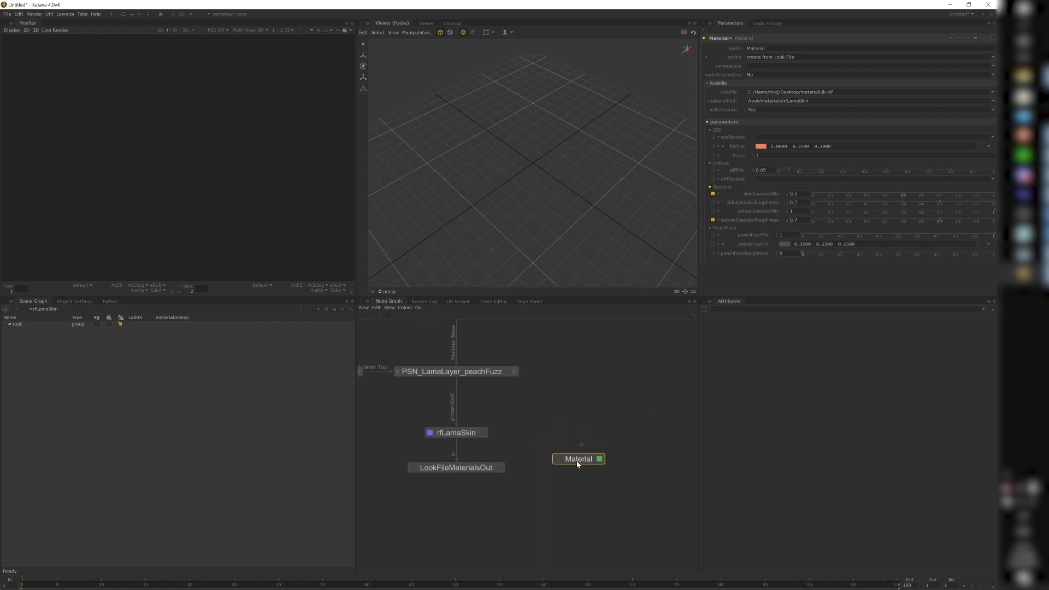